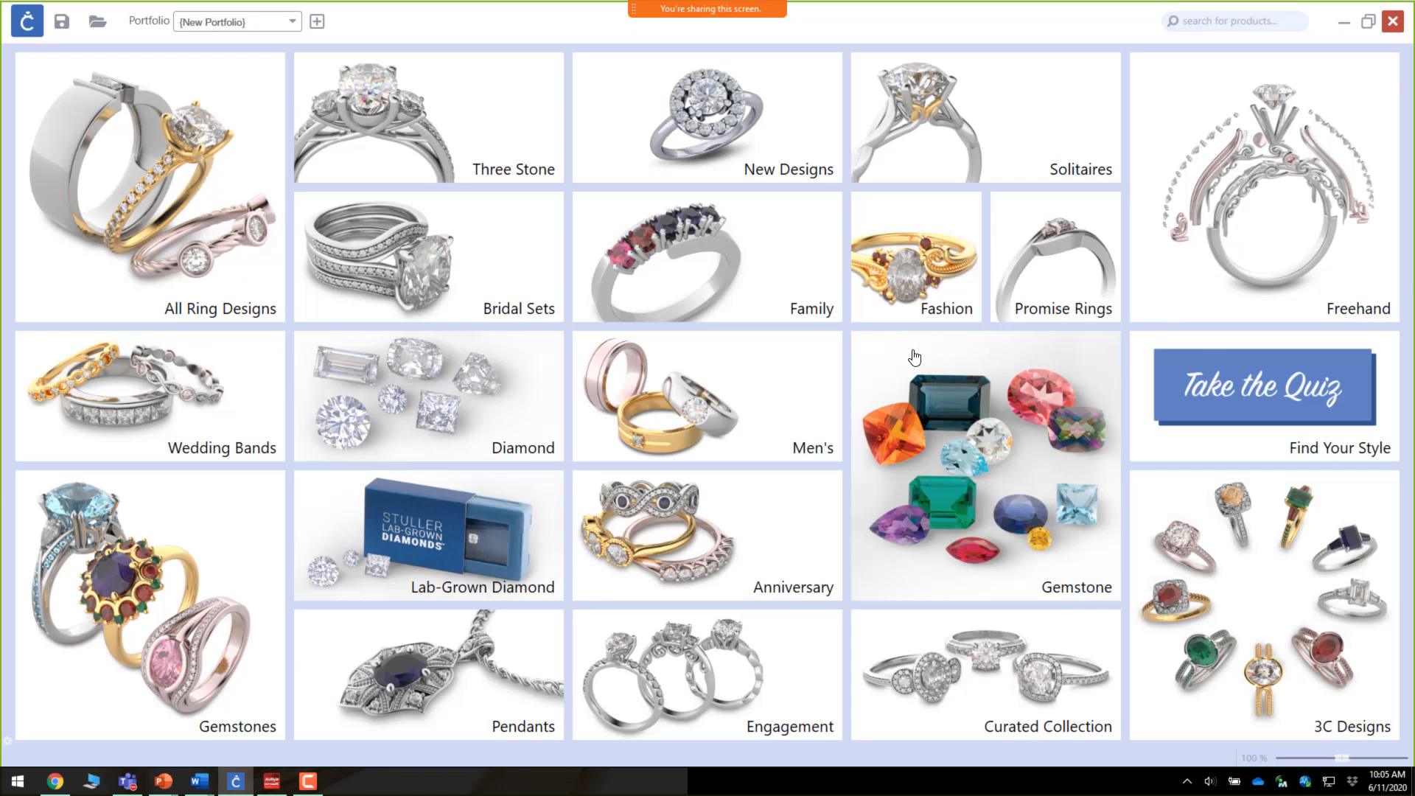
Step: Open the Freehand designer's part toolbox and browse the Shanks category
click(1257, 190)
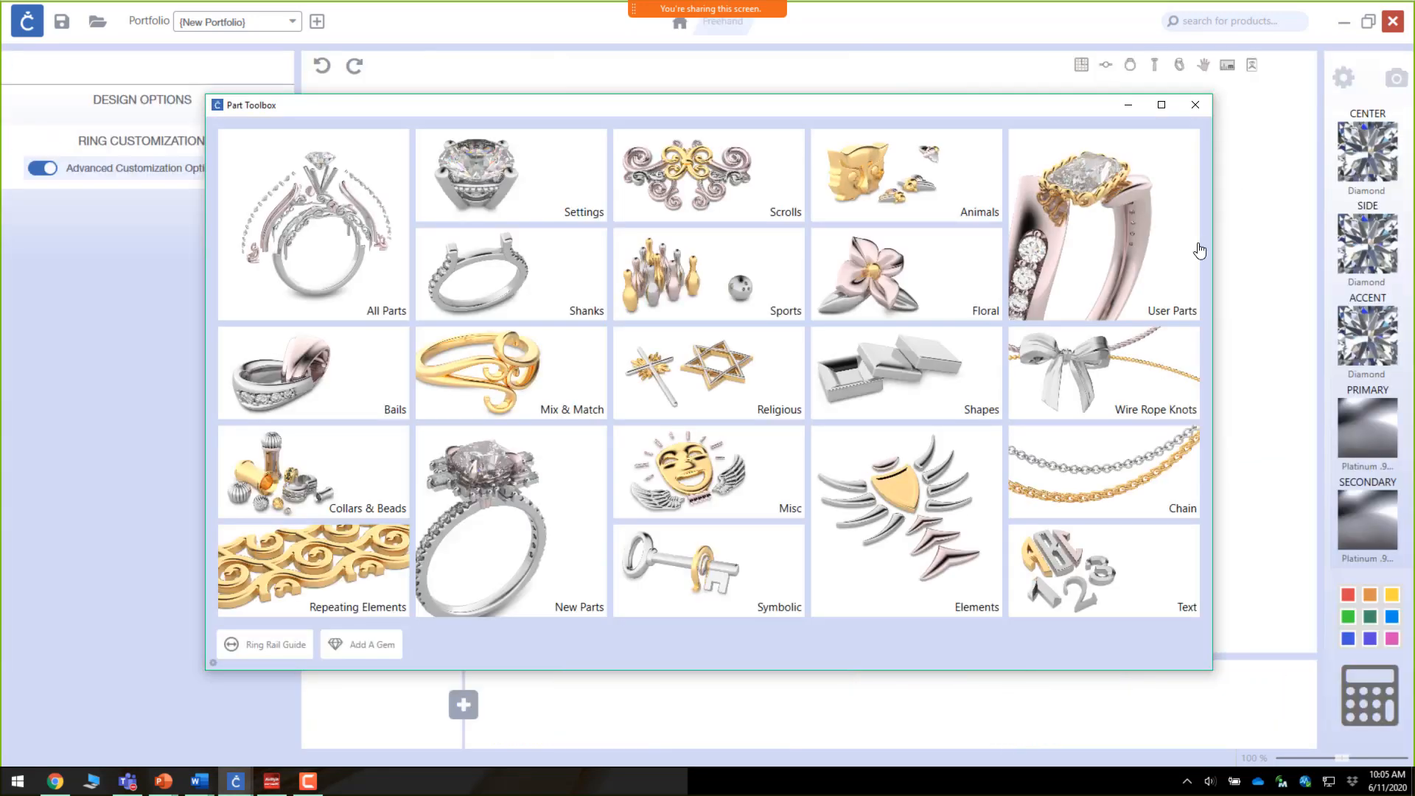
click(503, 269)
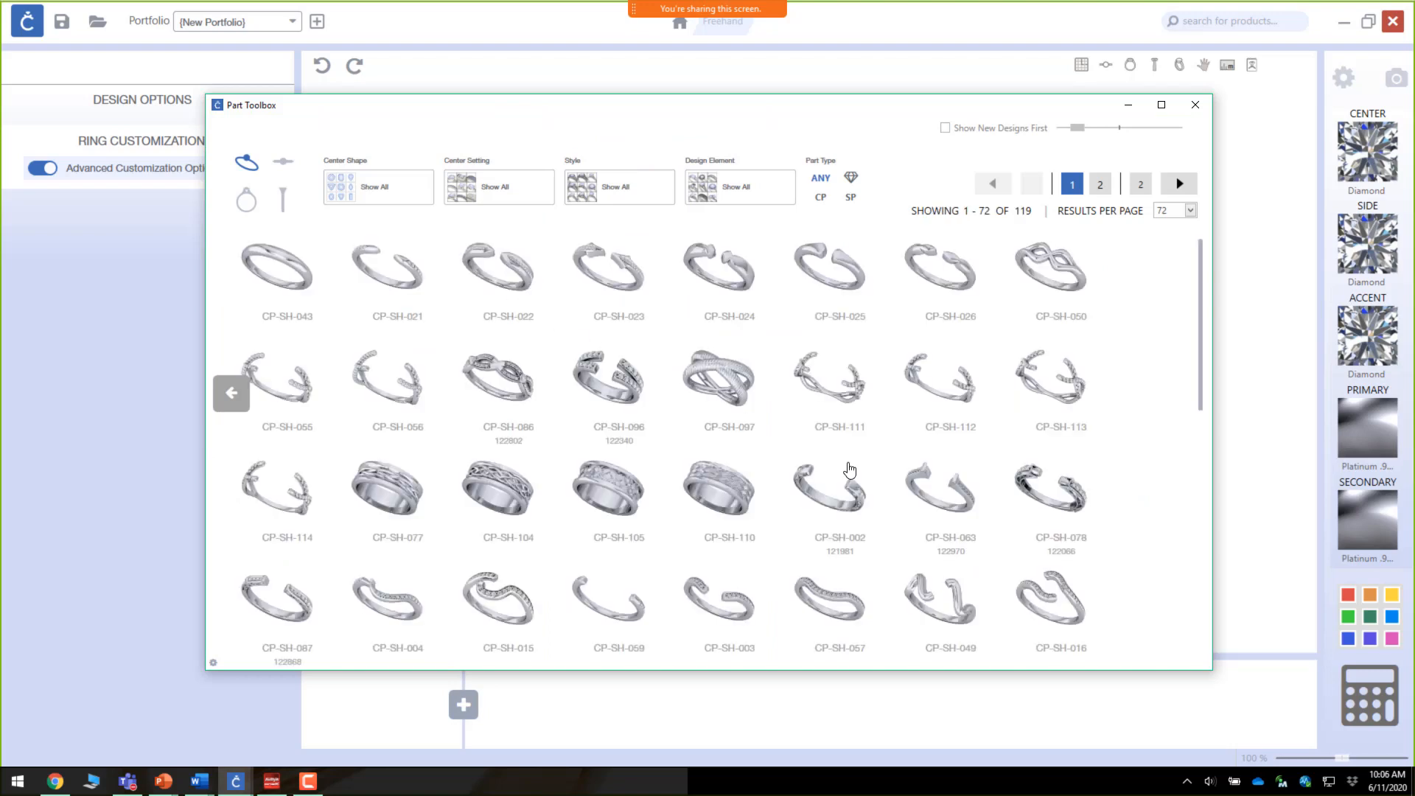
Step: Find shank CP-SH-044 in the list and start designing with it
scroll(899, 547, down, 5)
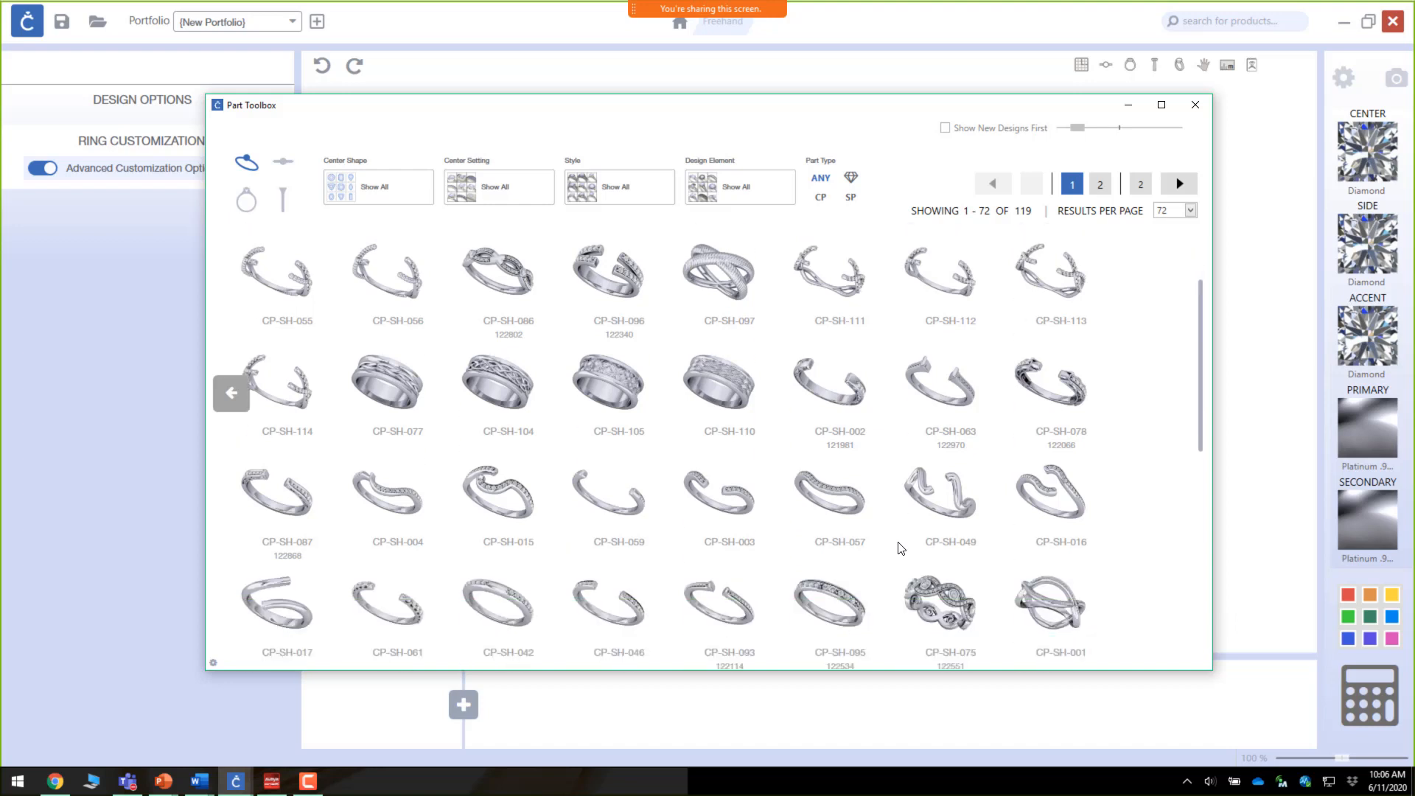
scroll(899, 548, down, 4)
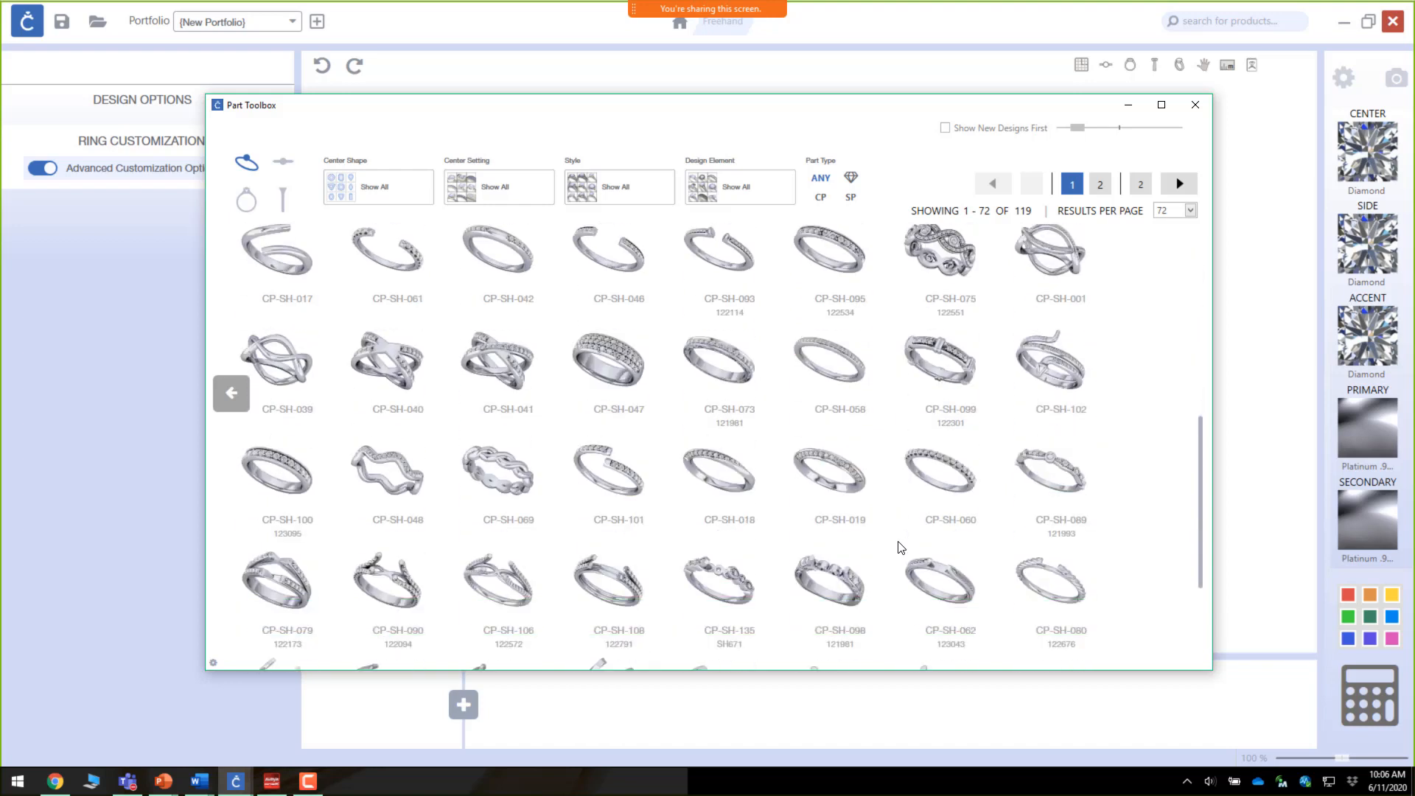
scroll(899, 547, down, 3)
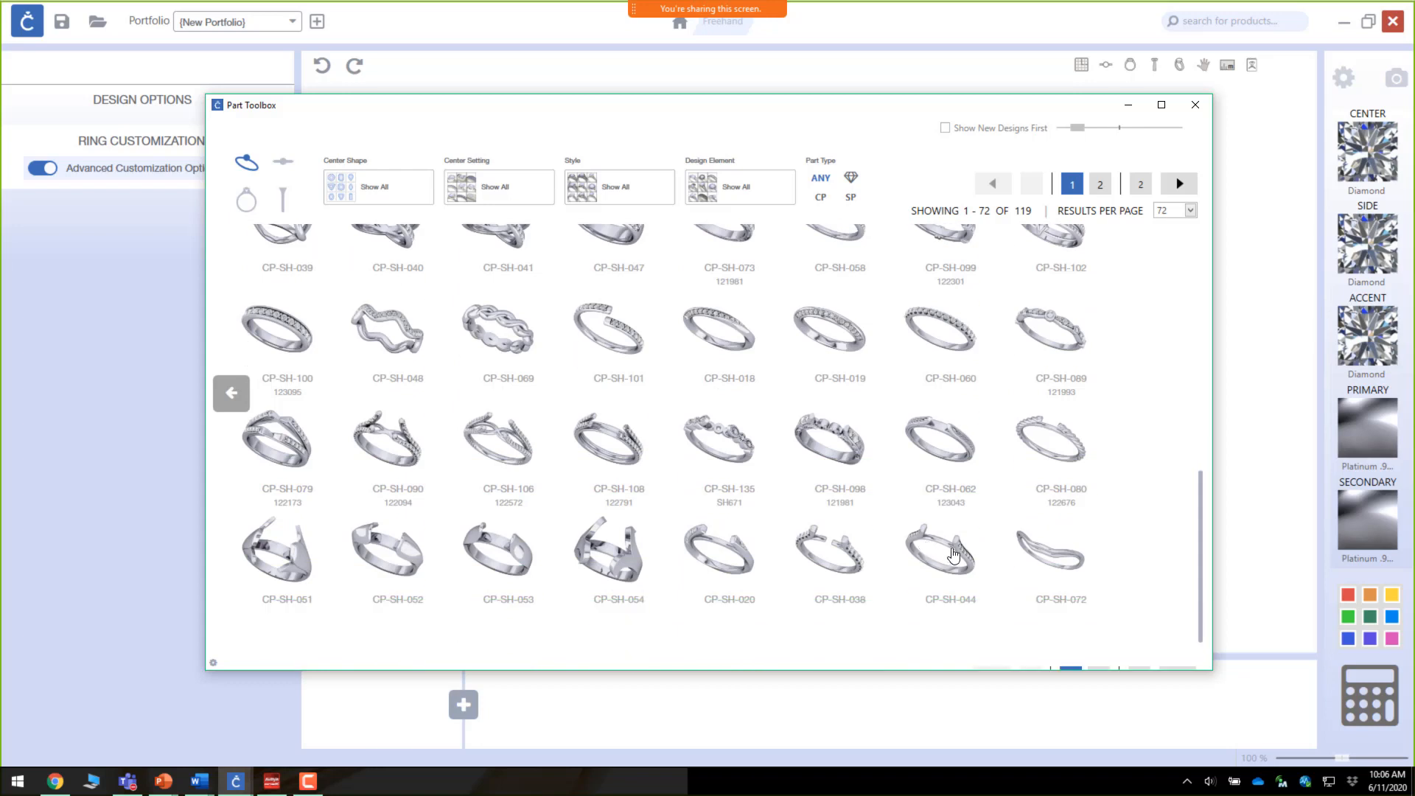
click(953, 542)
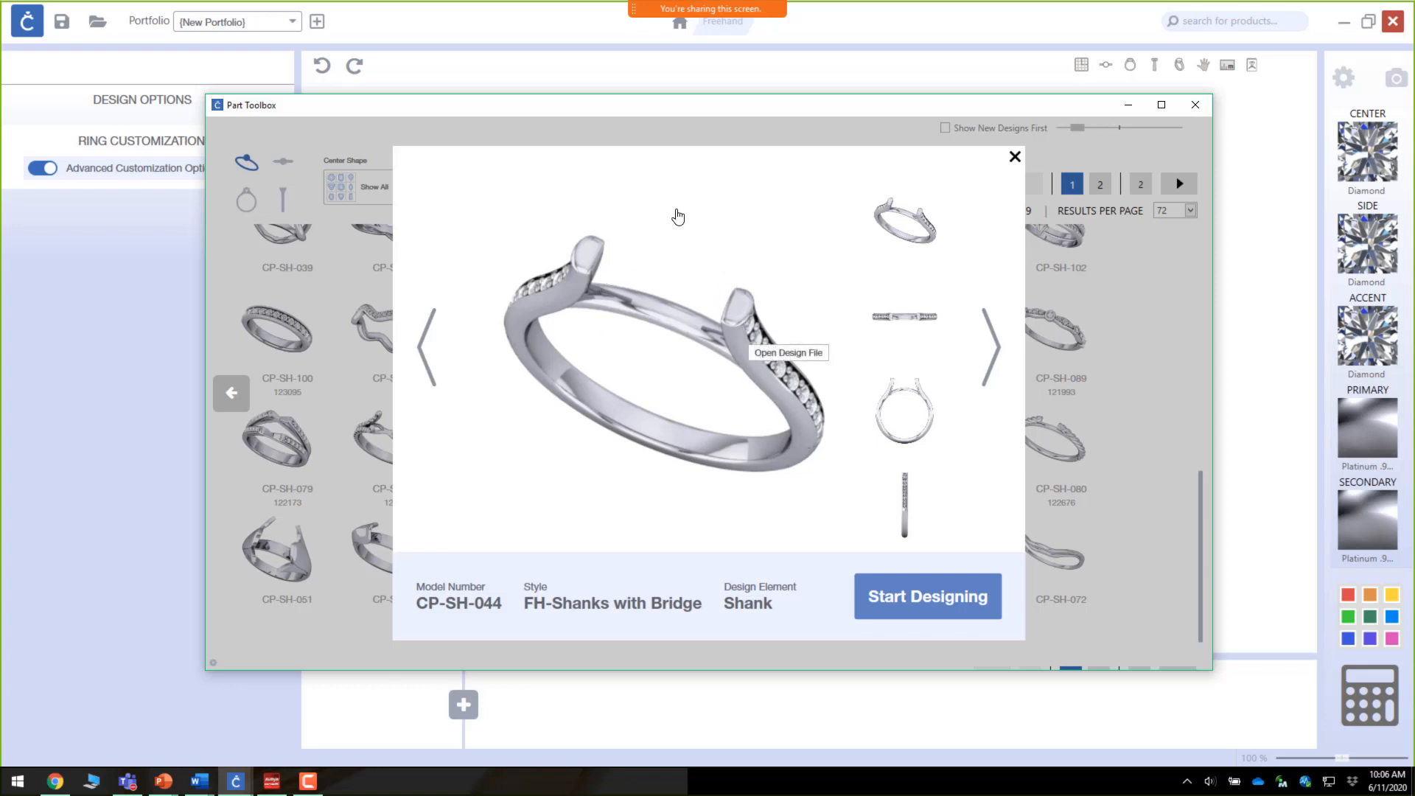
click(944, 606)
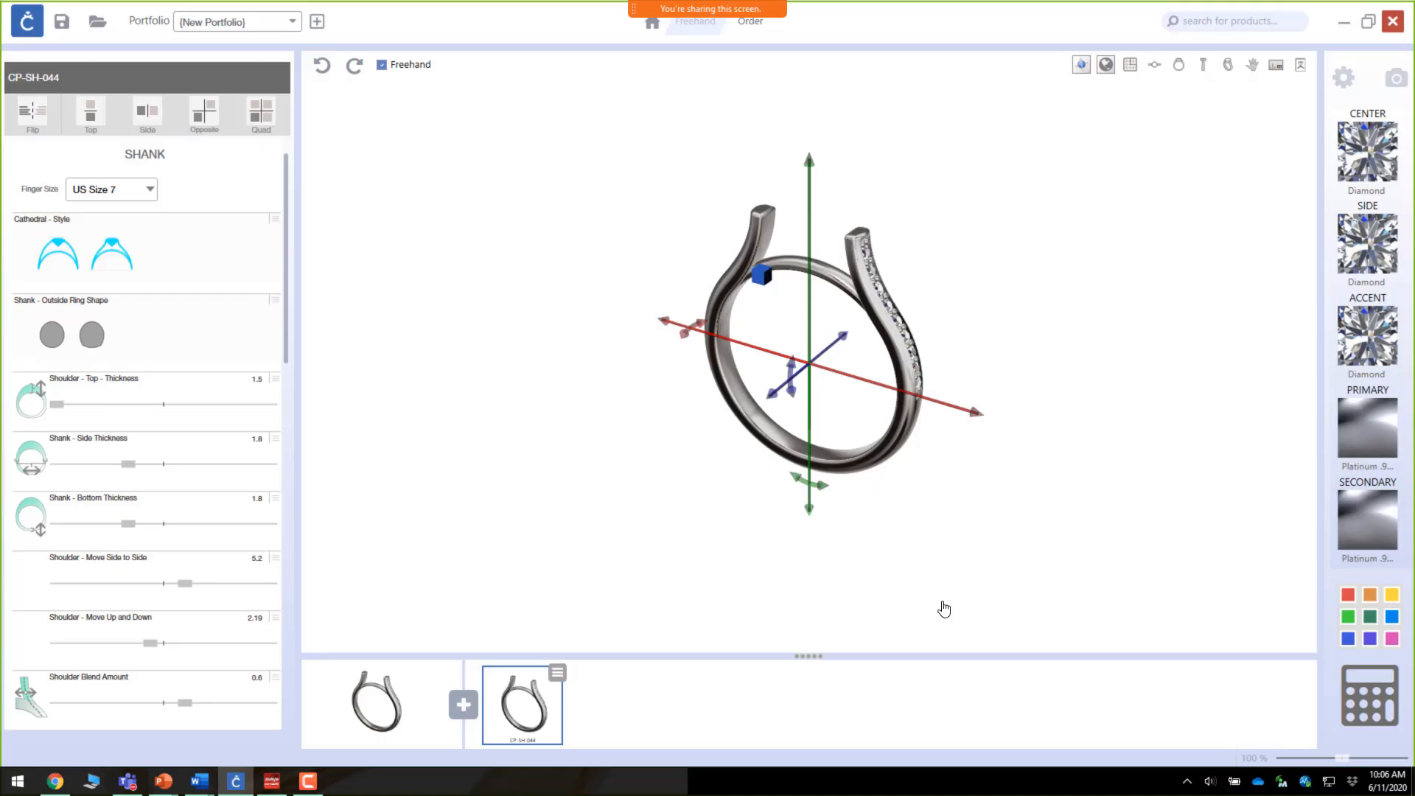
Step: Mirror the shank with the Top symmetry option and orbit around the doubled ring
drag(853, 441, 854, 436)
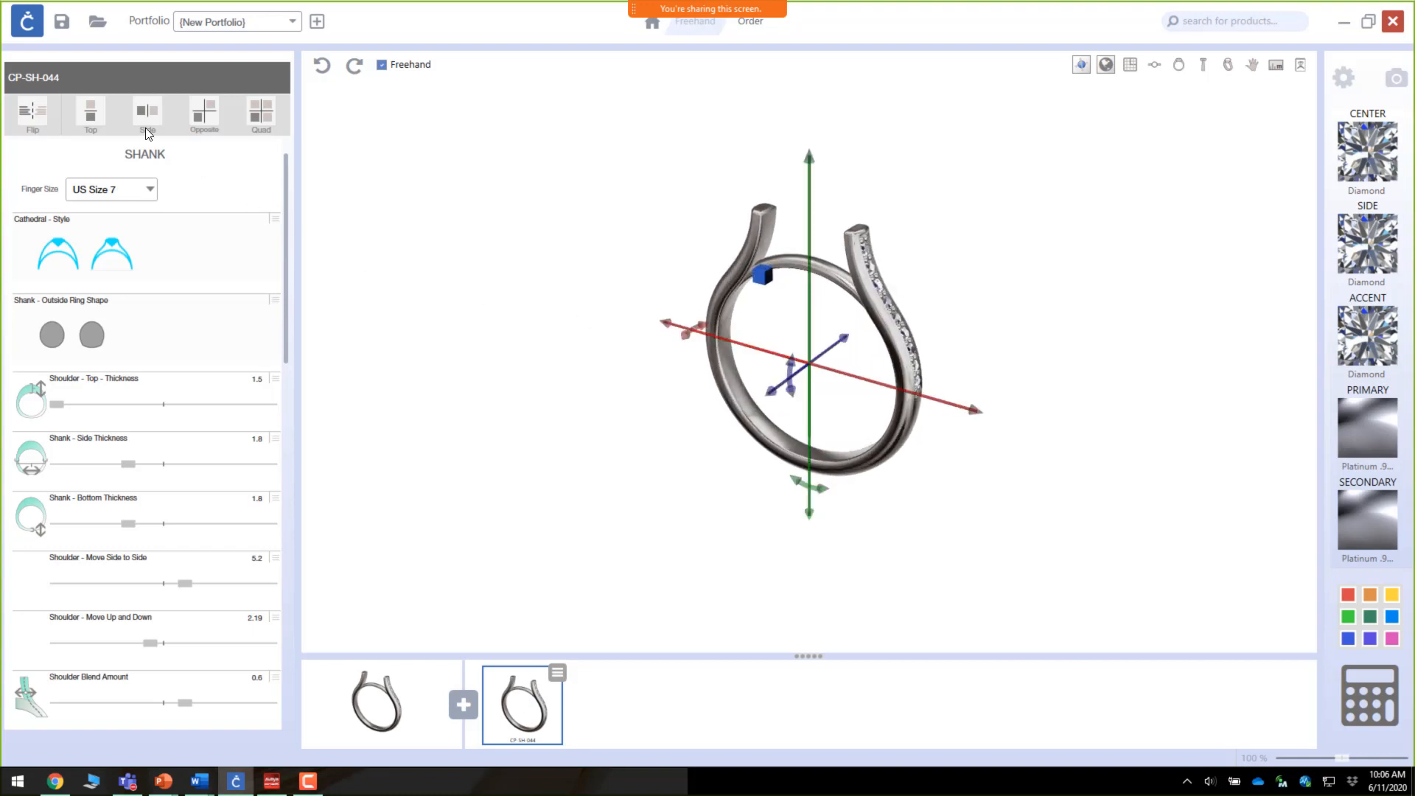
click(87, 114)
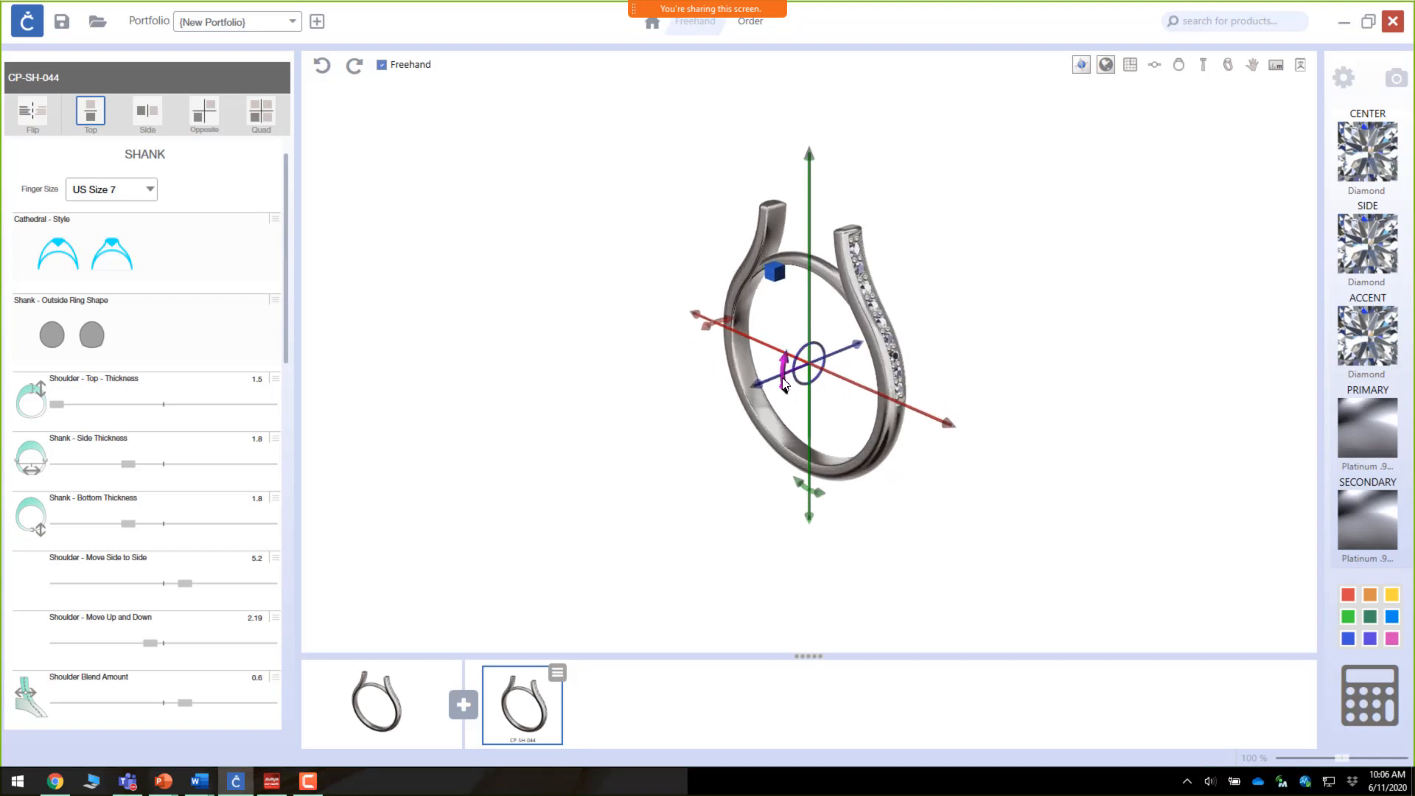
drag(784, 383, 788, 386)
drag(860, 333, 847, 335)
drag(945, 474, 506, 489)
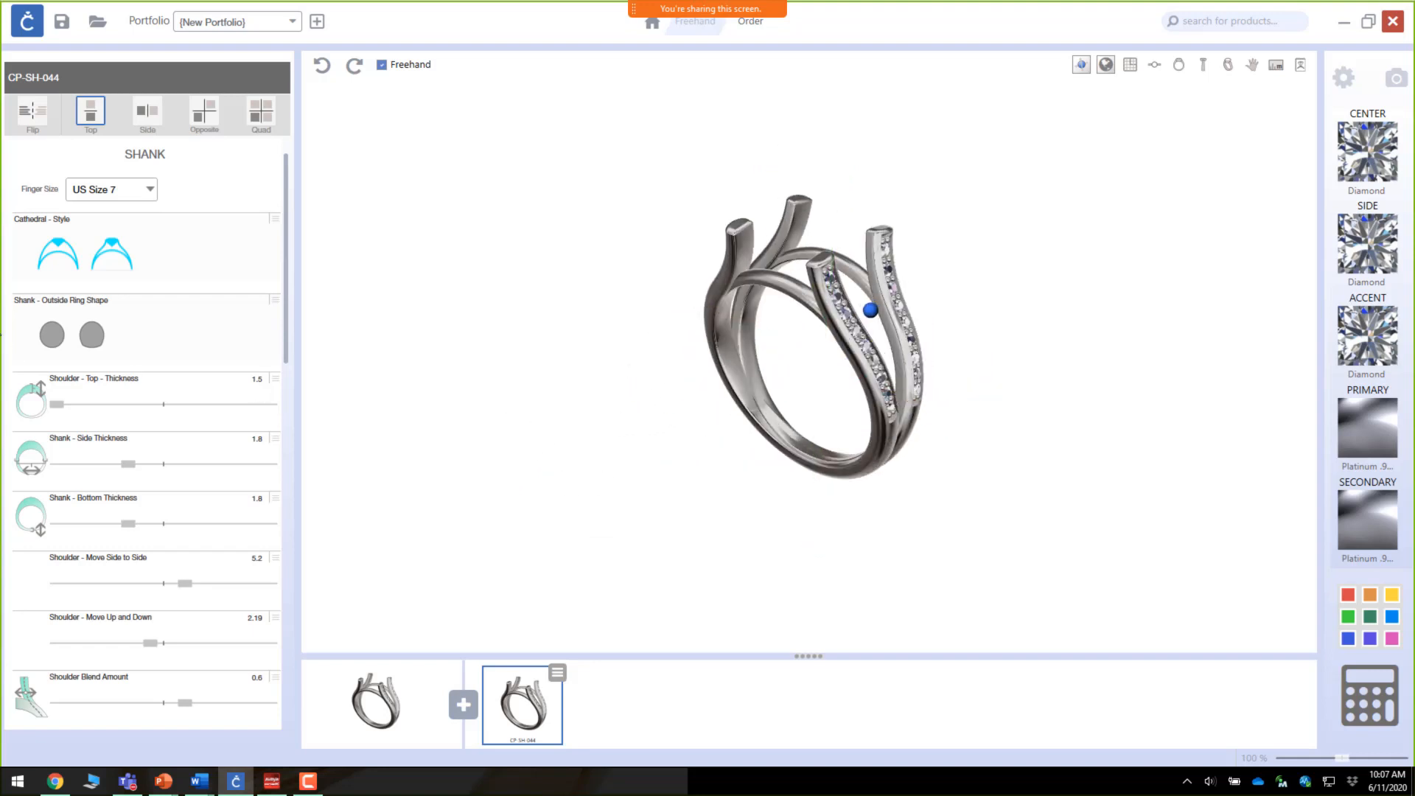
Step: Turn off the gems on the shank
scroll(138, 343, down, 4)
scroll(135, 345, down, 6)
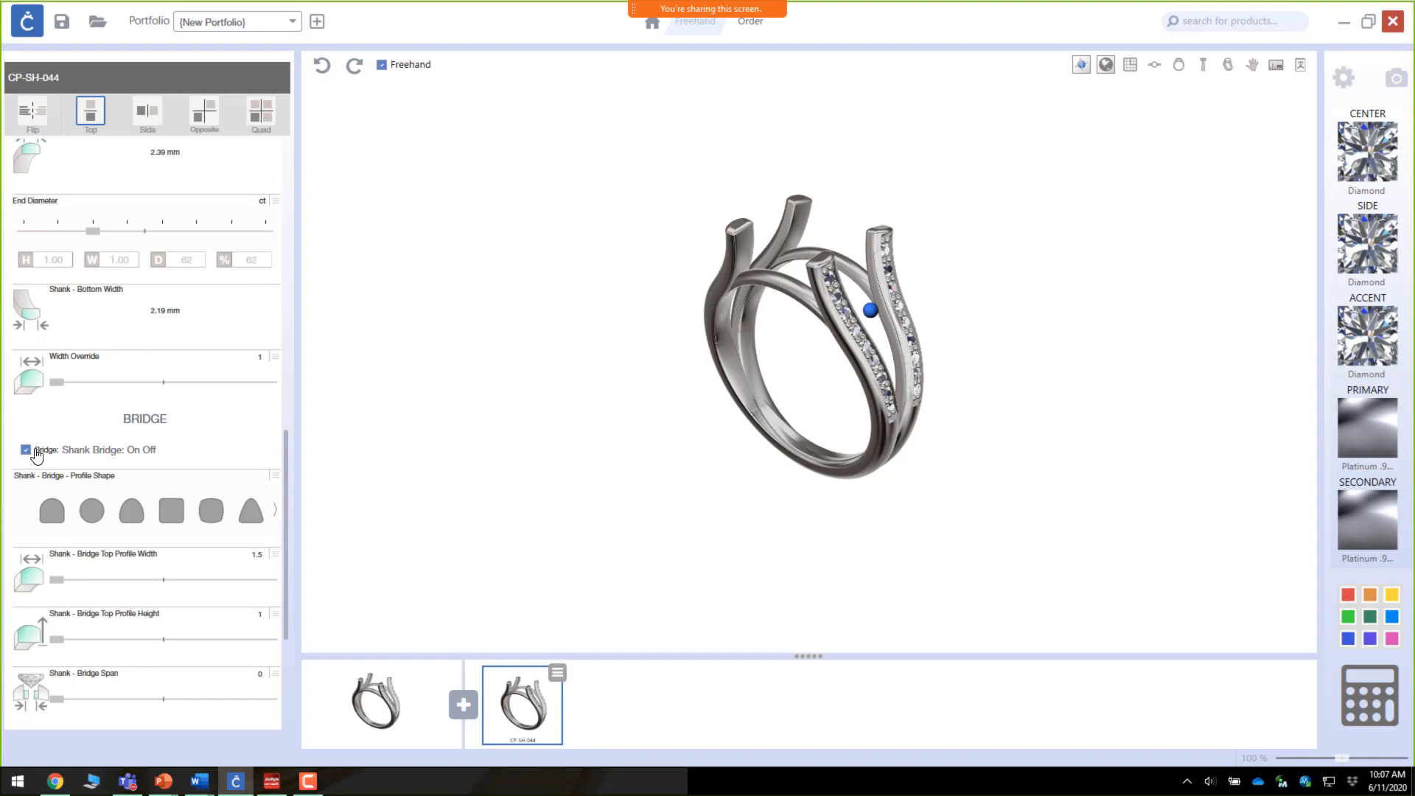
scroll(32, 451, down, 3)
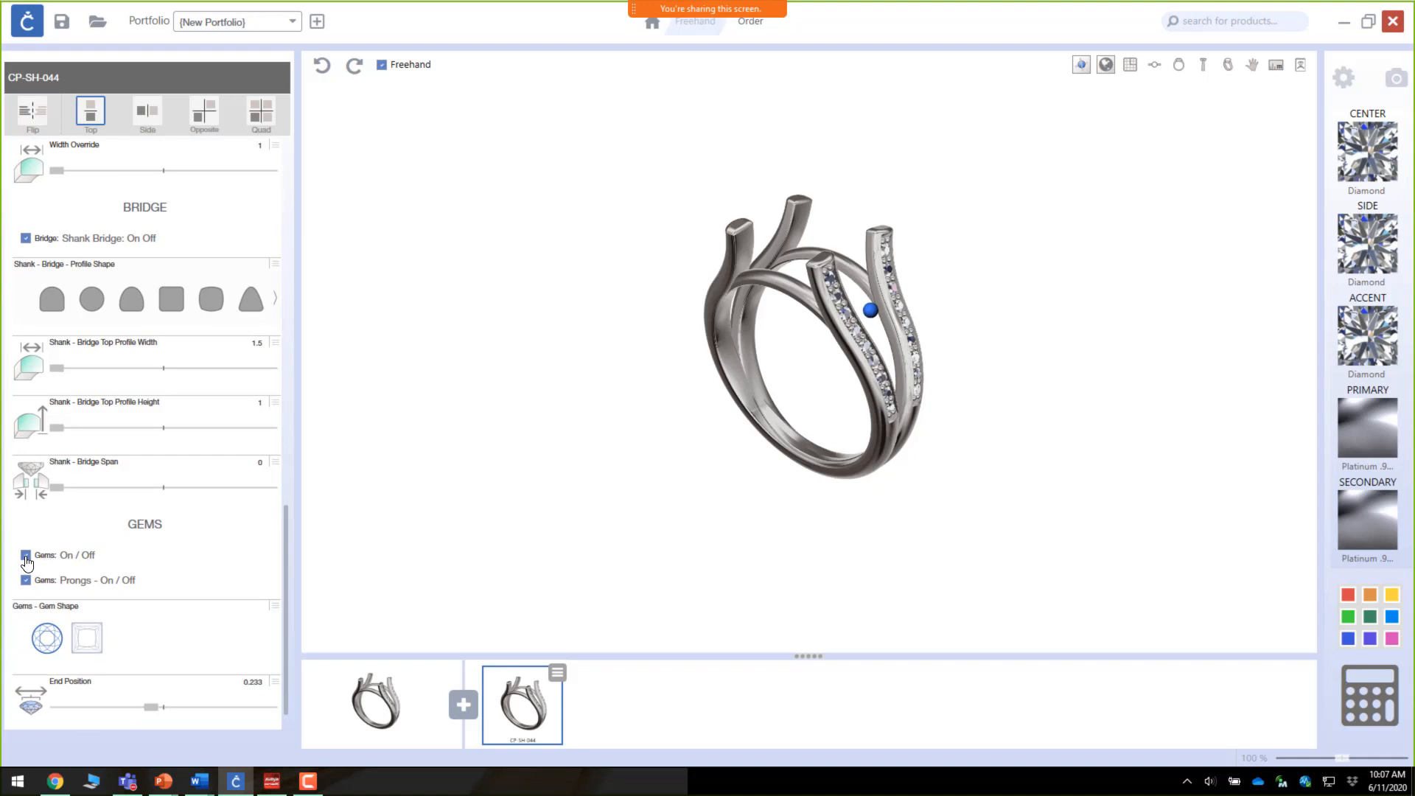
click(26, 557)
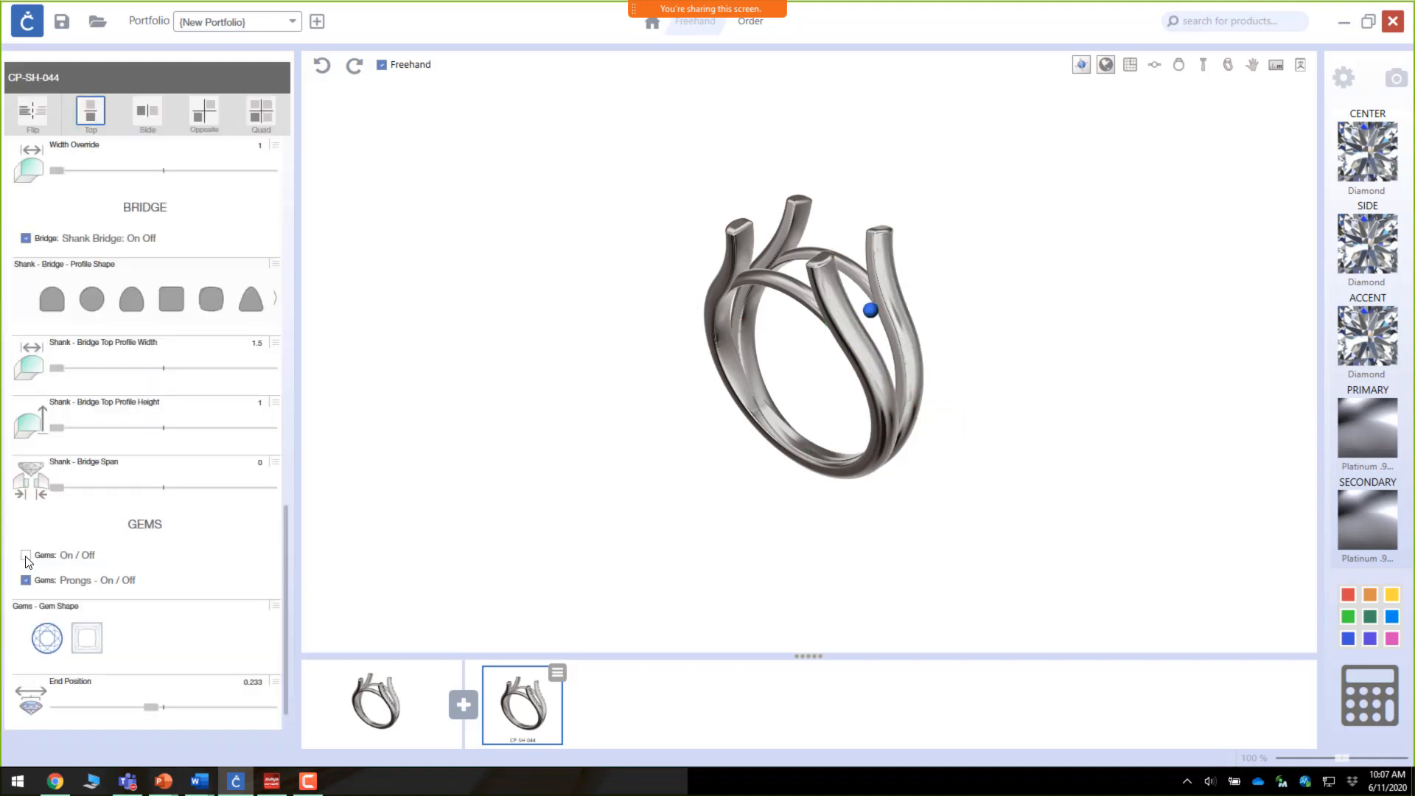
Step: Set the Shoulder – Move Side to Side value to 7.01
right_drag(755, 388, 398, 433)
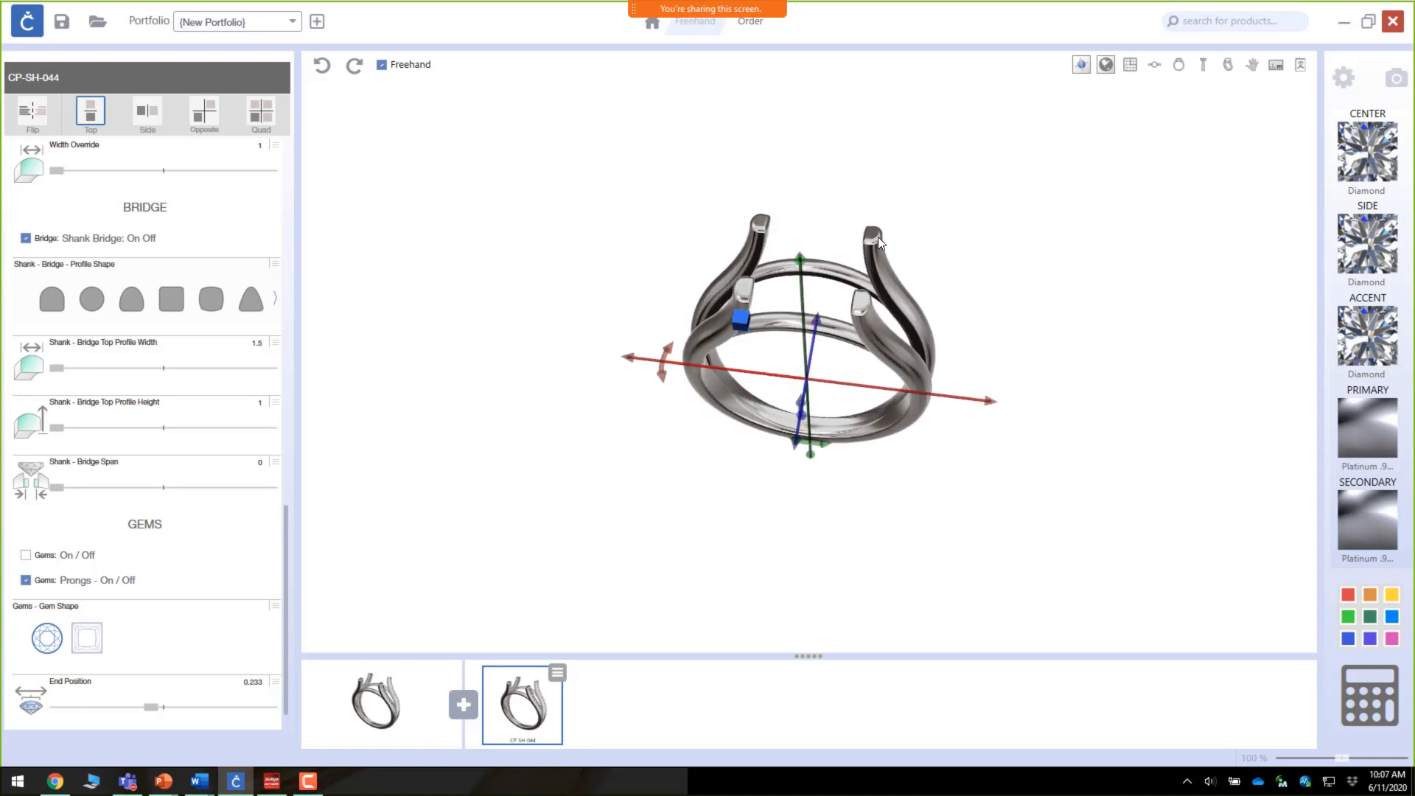
scroll(236, 324, up, 1)
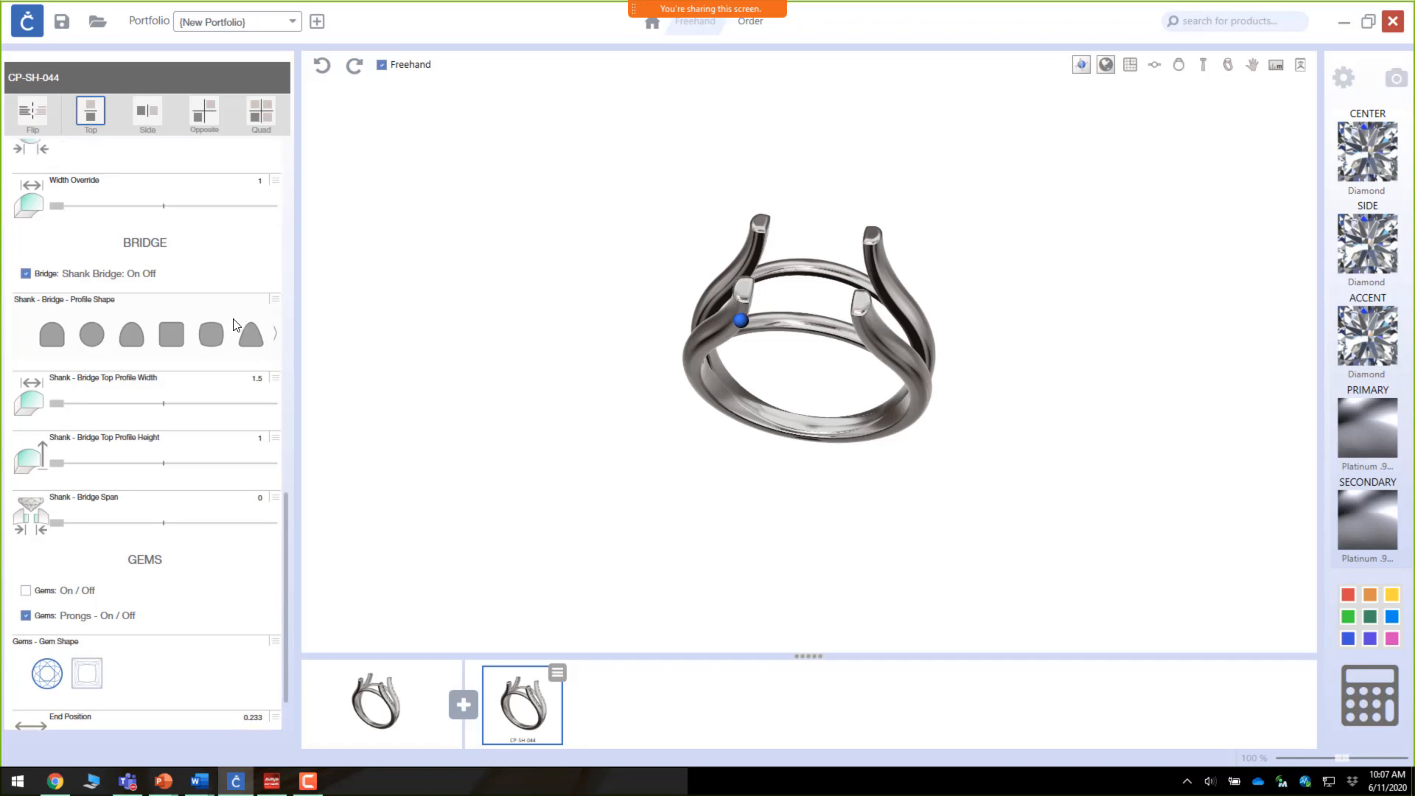
scroll(236, 324, up, 13)
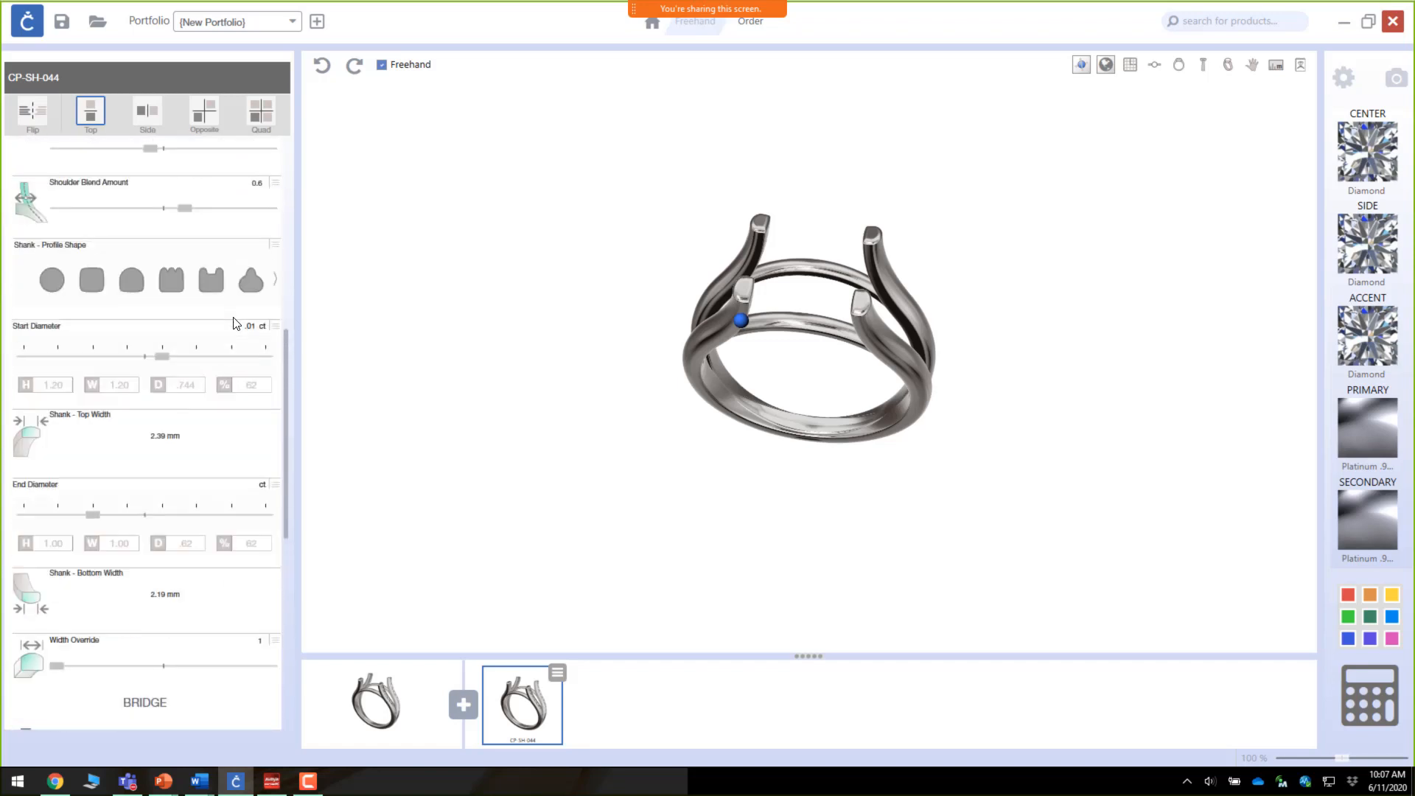
scroll(235, 324, up, 10)
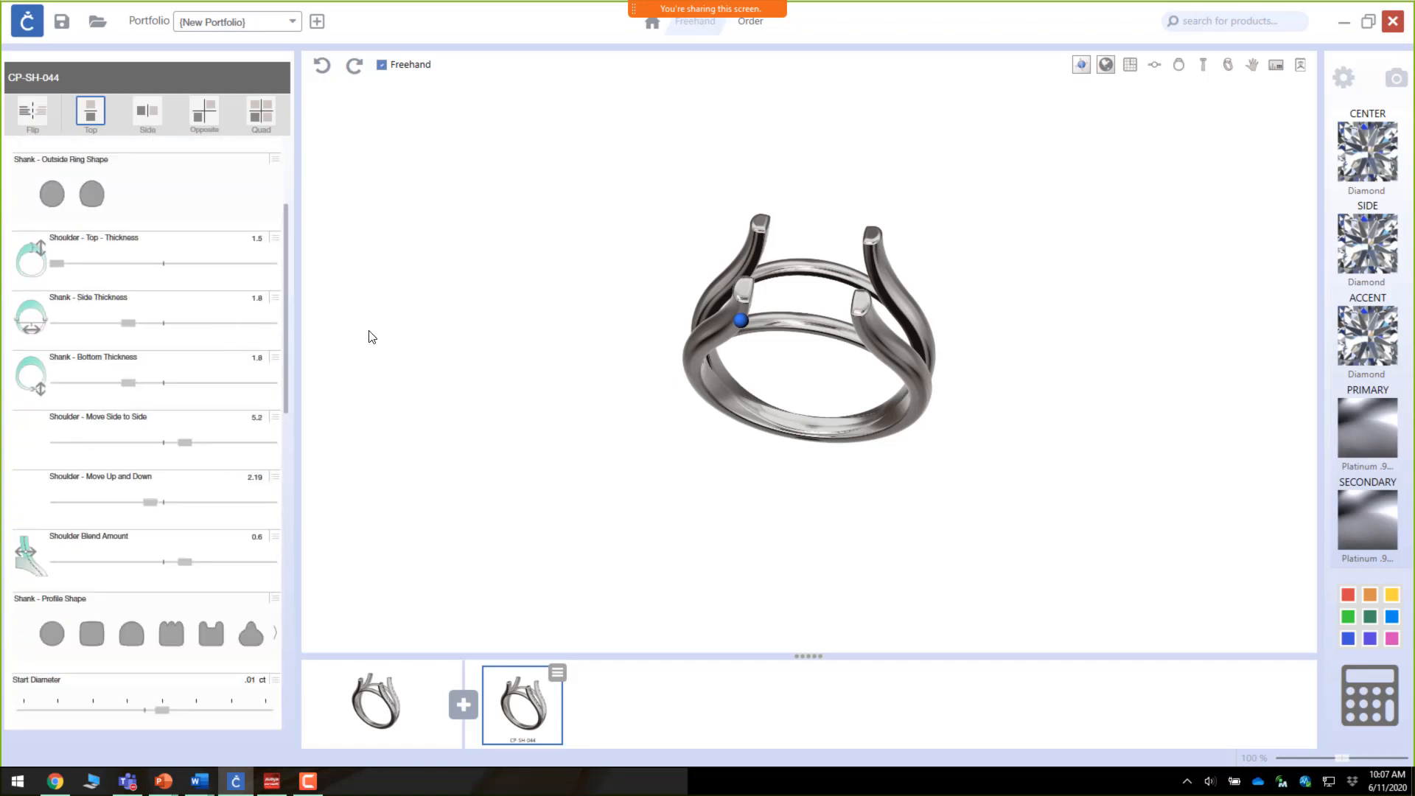
click(741, 320)
scroll(146, 378, up, 1)
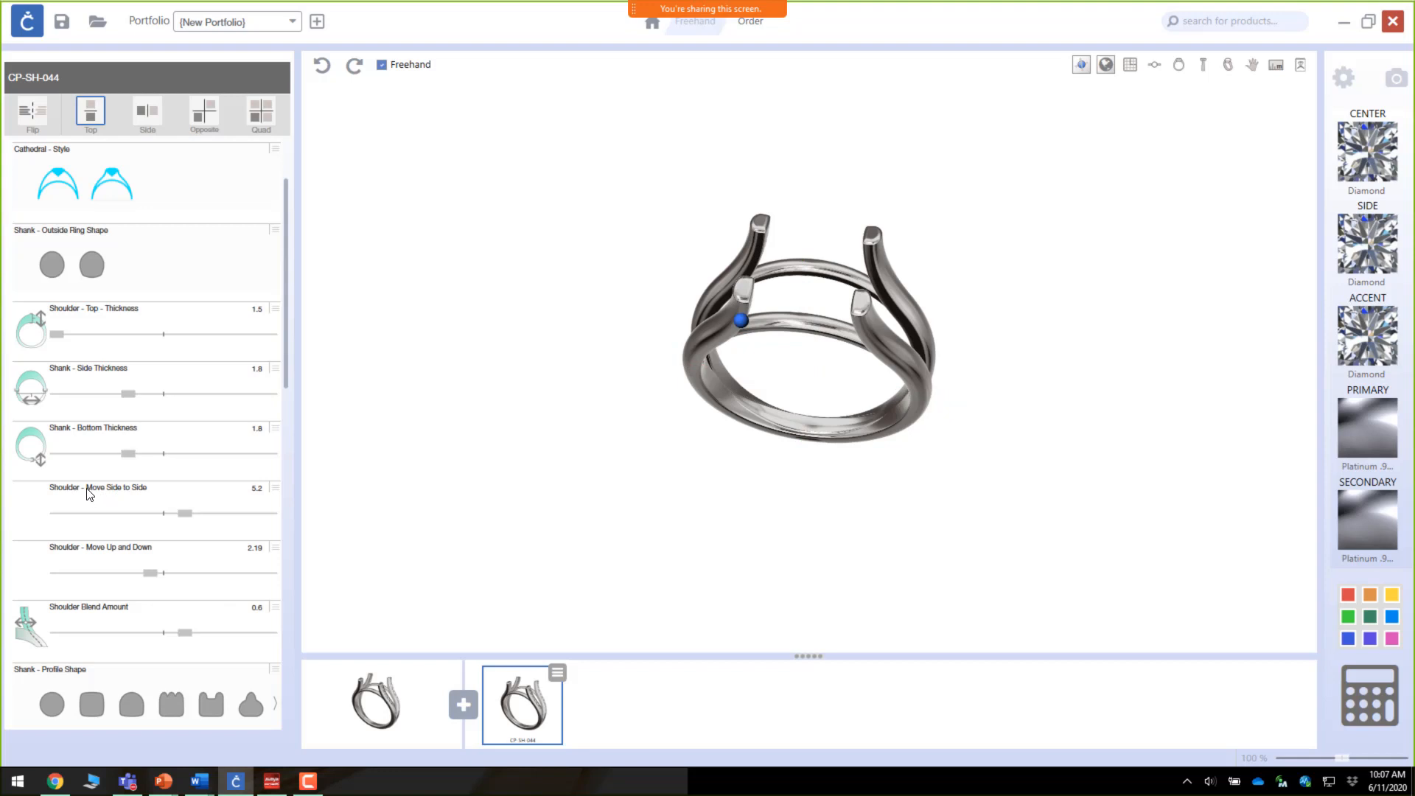
drag(185, 516, 233, 522)
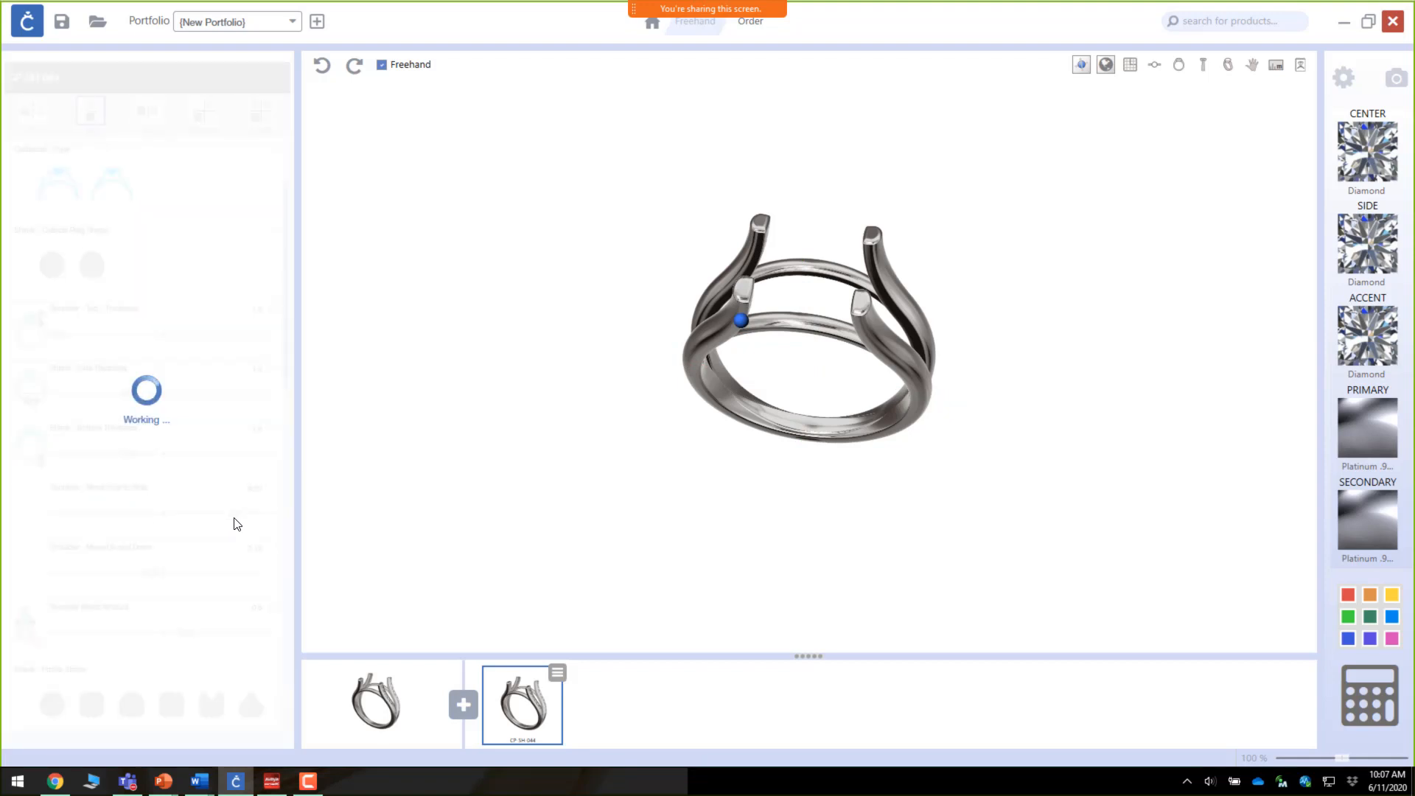
drag(236, 525, 244, 520)
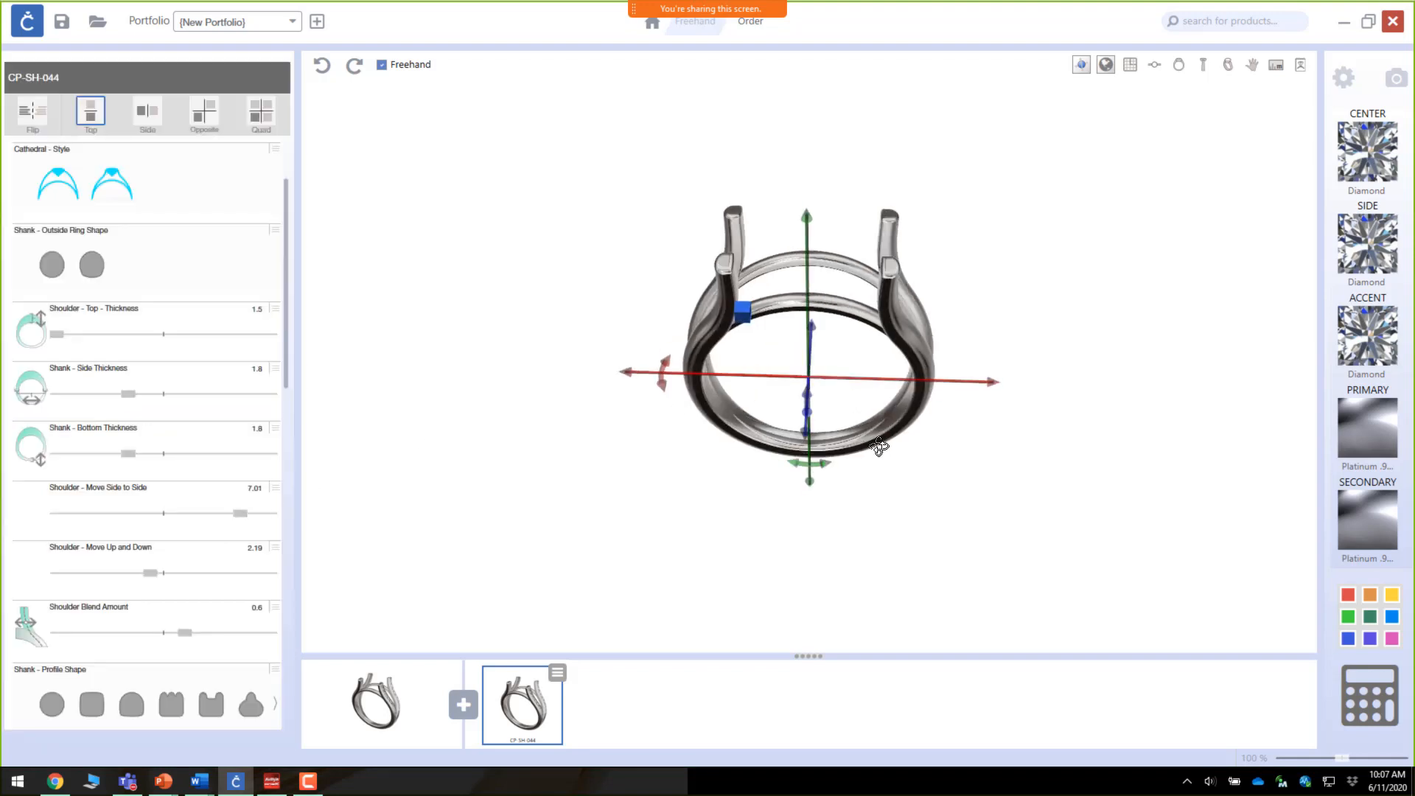
Step: Switch the Cathedral Style between its two options, settling on the first one
drag(879, 447, 425, 365)
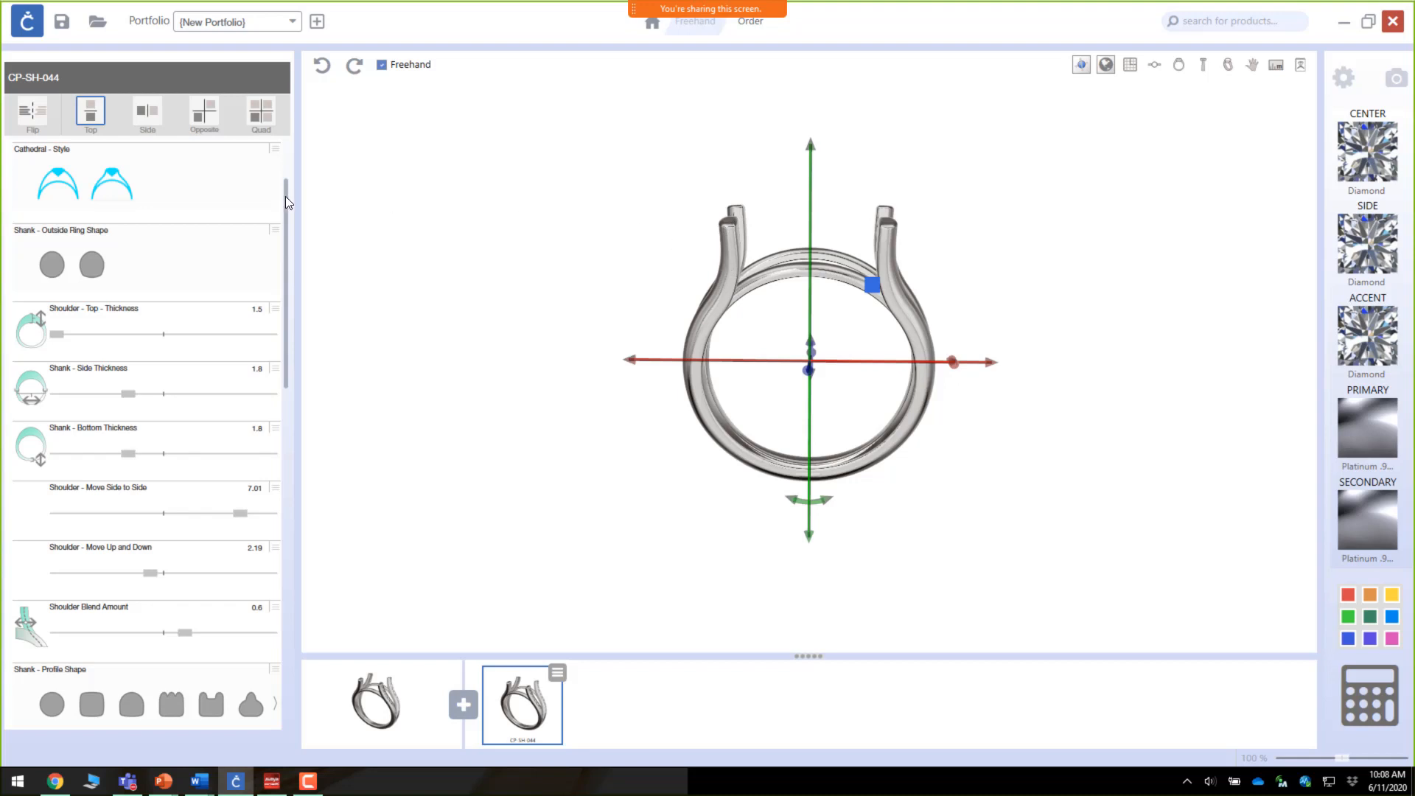
click(57, 186)
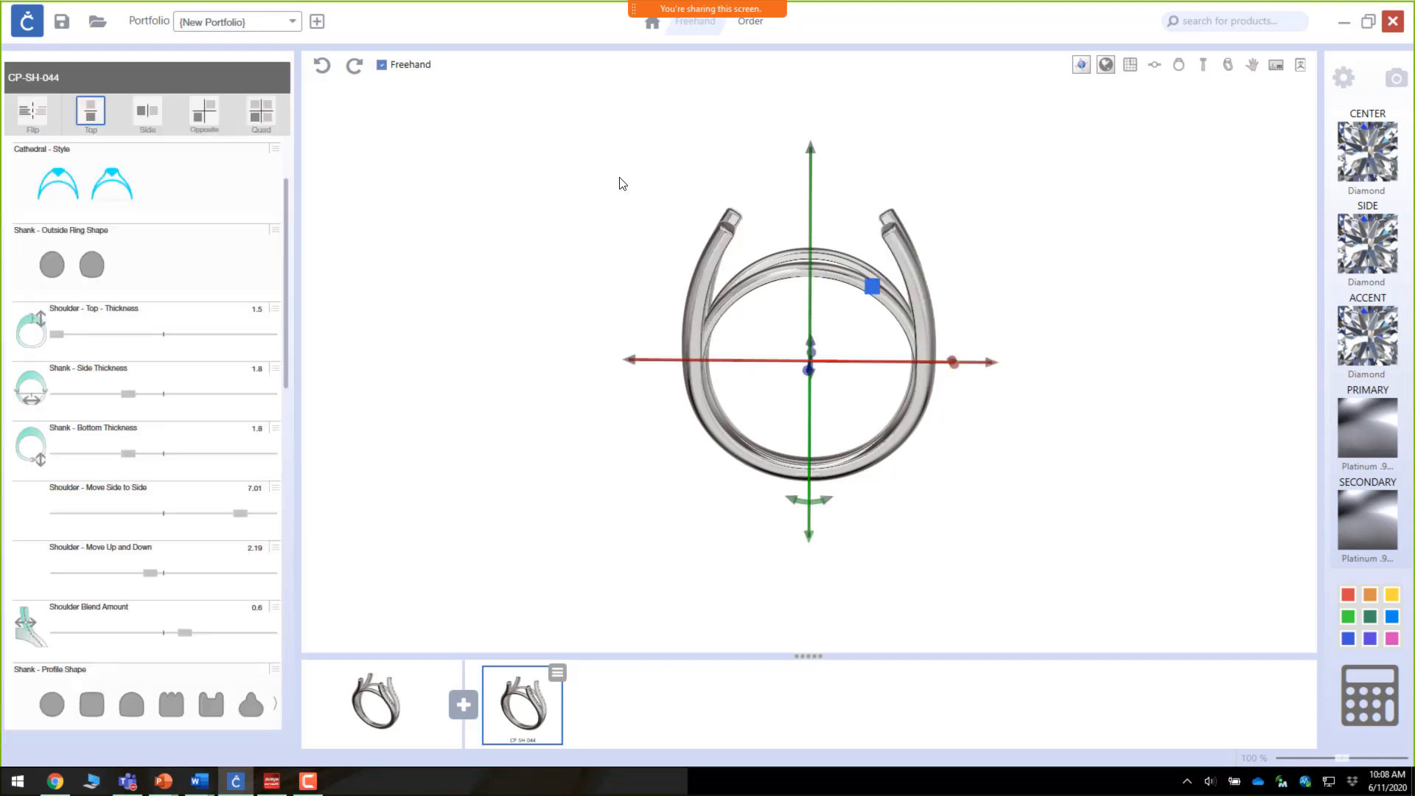
click(114, 193)
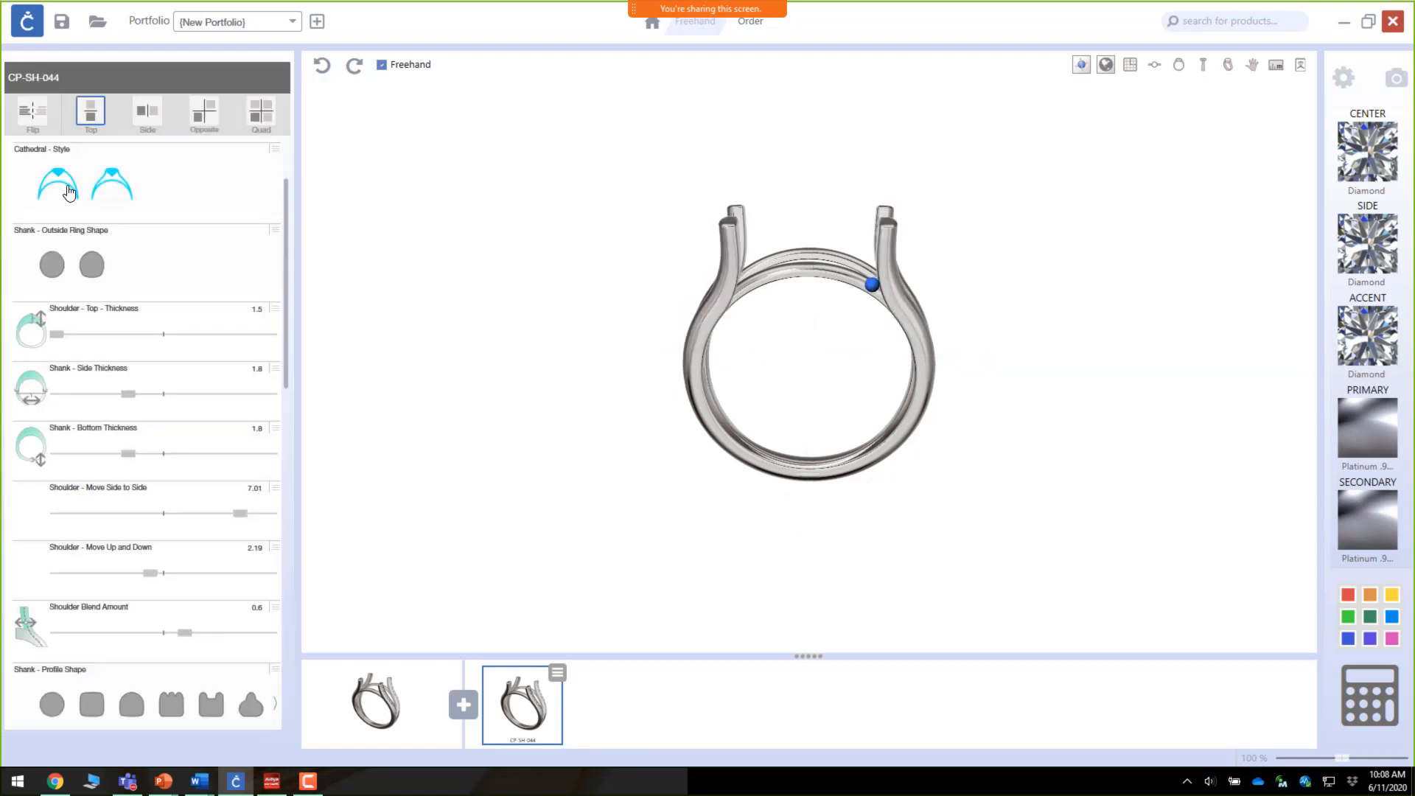
click(68, 193)
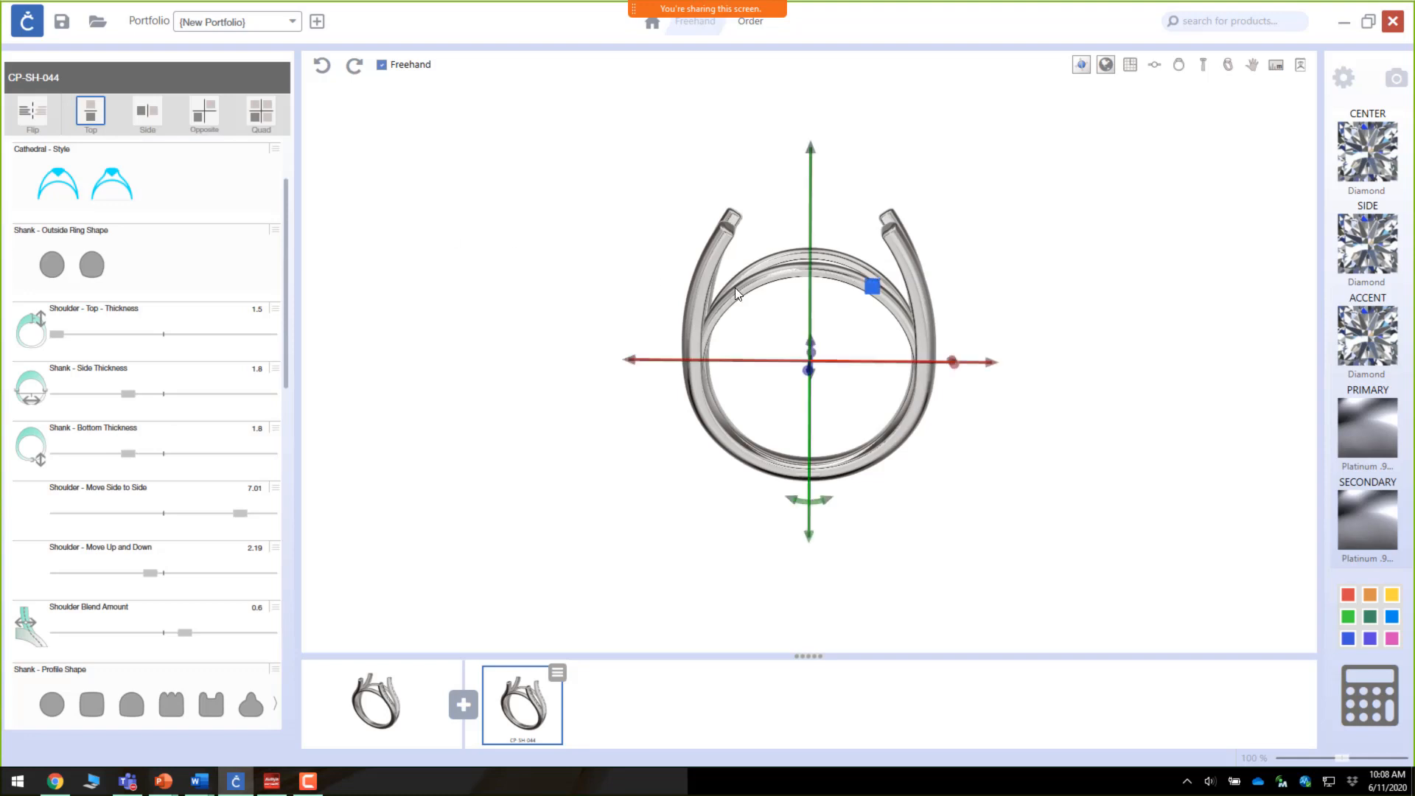
Step: Set the finger size to US Size 5
drag(737, 294, 361, 330)
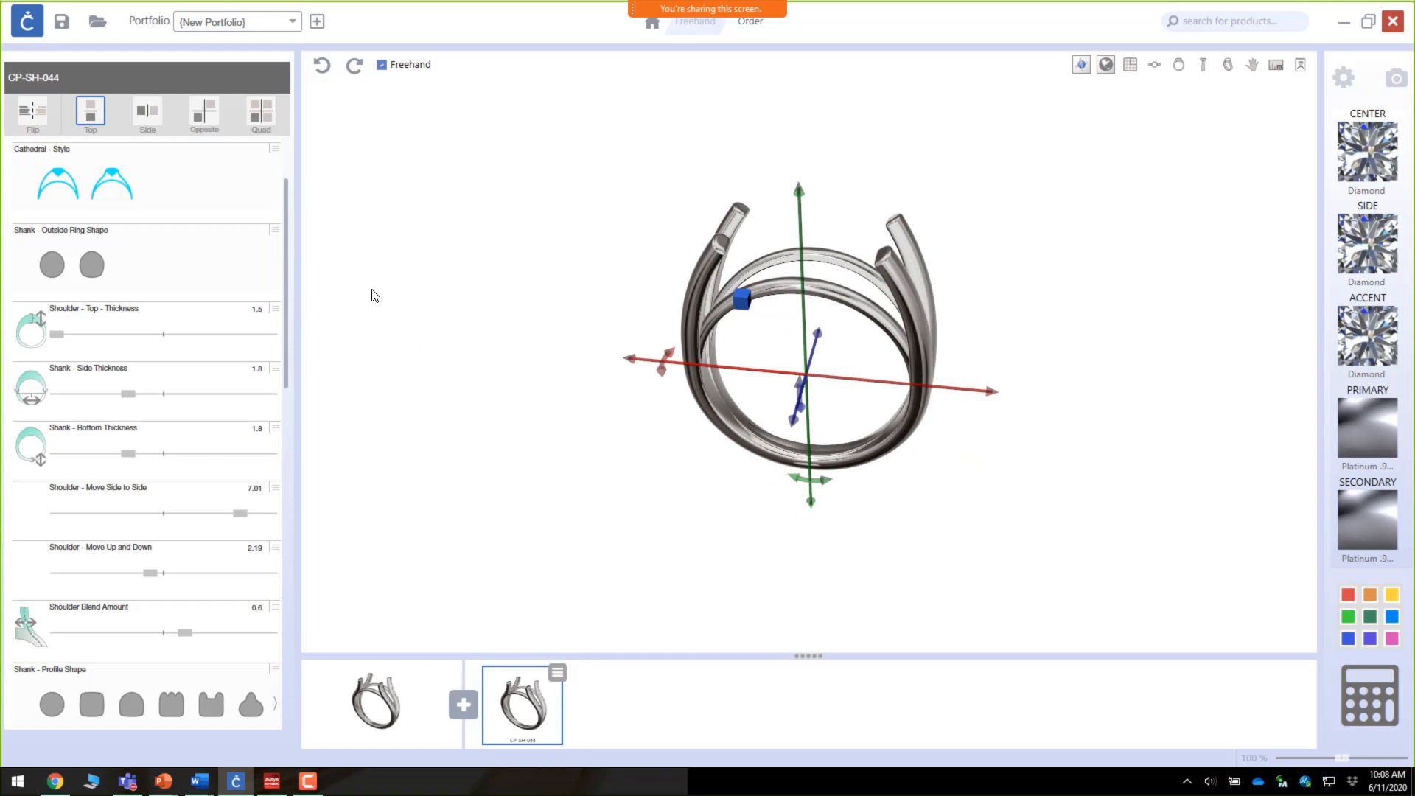
scroll(285, 258, up, 1)
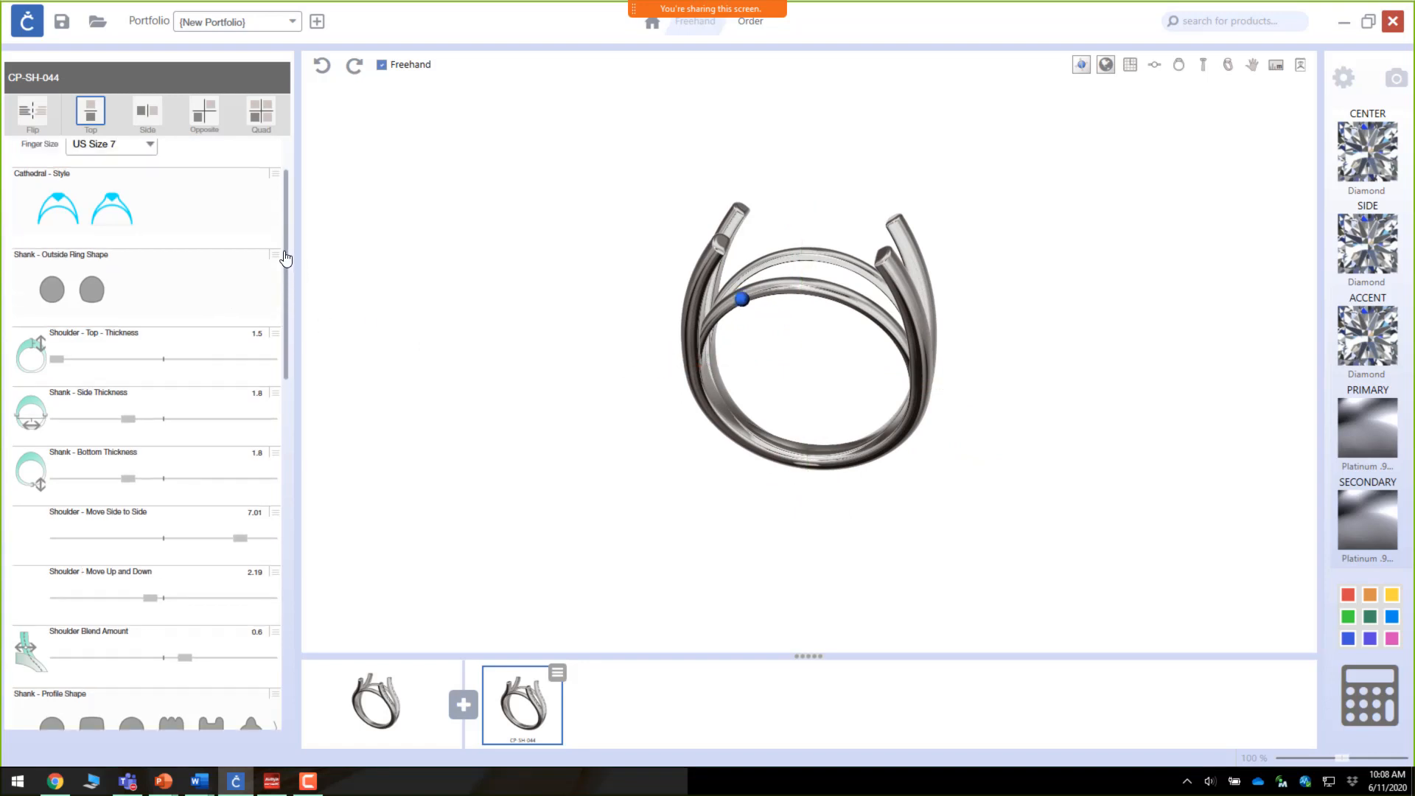
scroll(285, 258, up, 1)
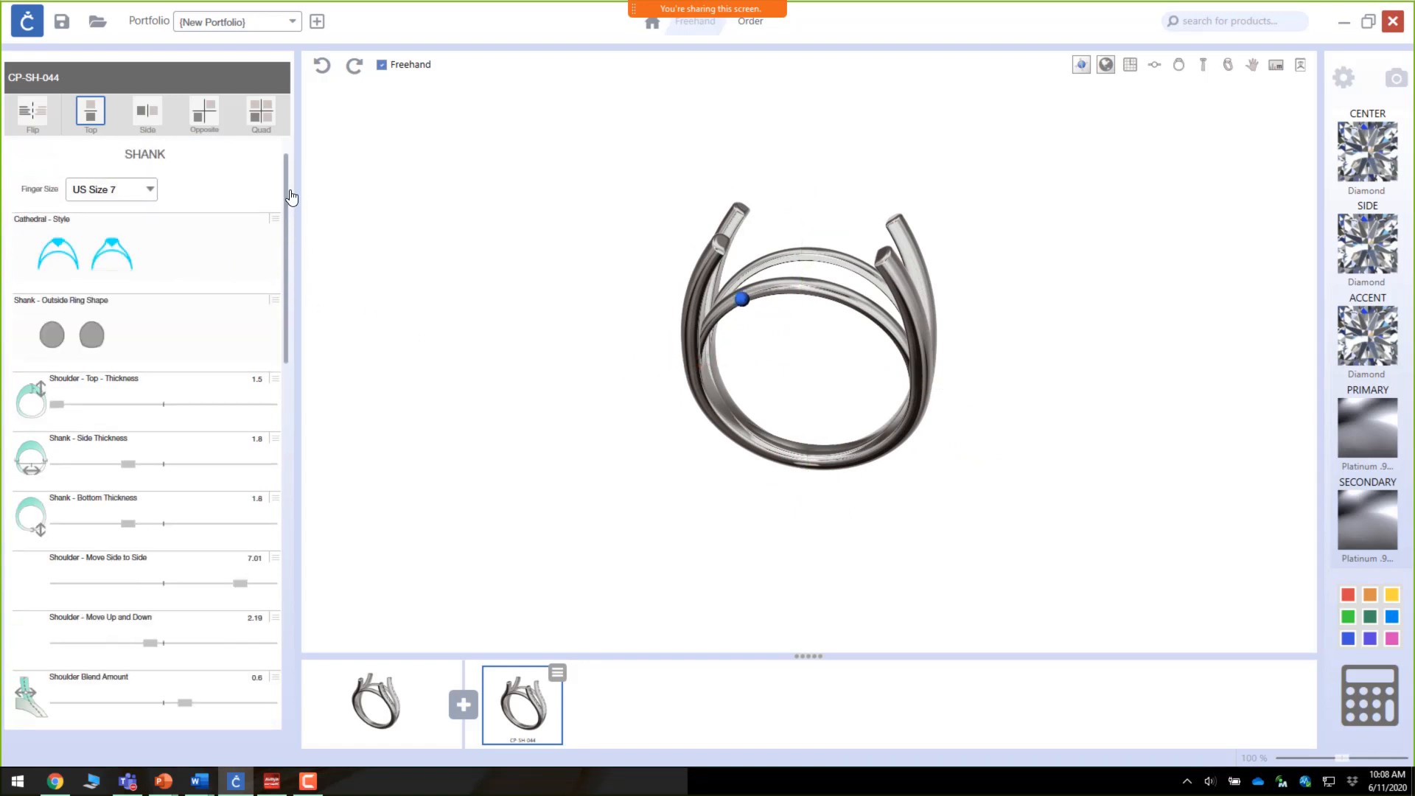
click(150, 191)
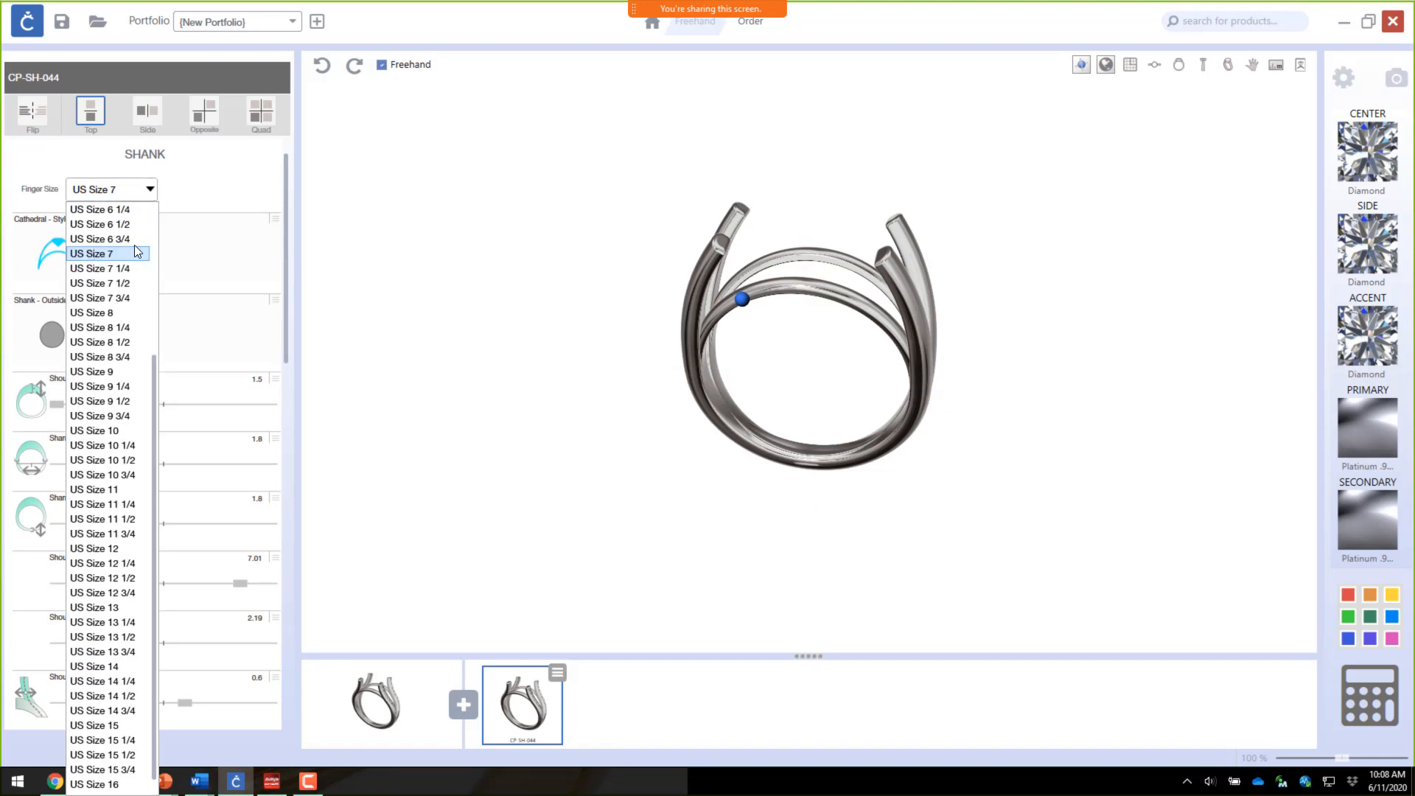
scroll(158, 341, up, 3)
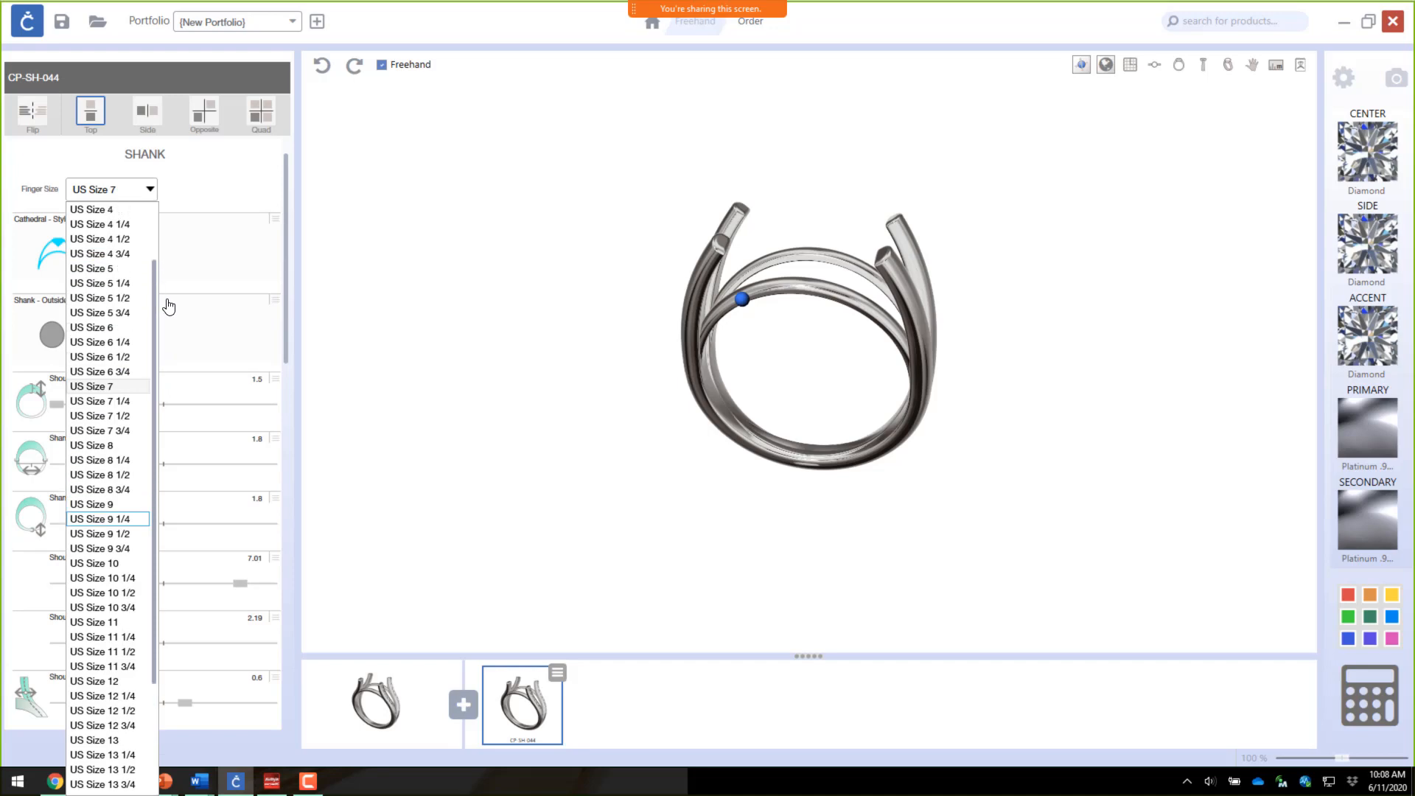
click(115, 270)
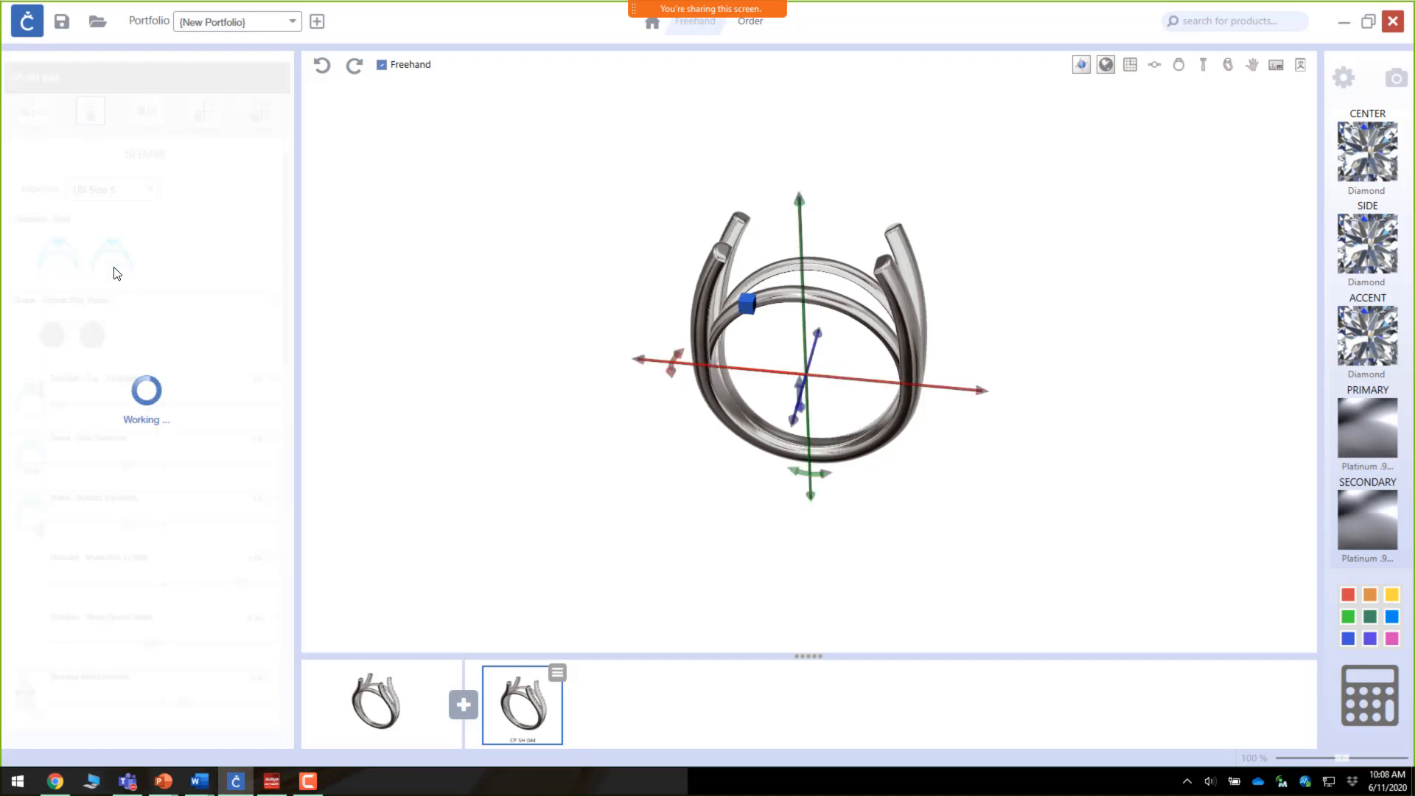
Step: Inspect the resized shanks closely by zooming in and orbiting around the ring
scroll(819, 442, up, 5)
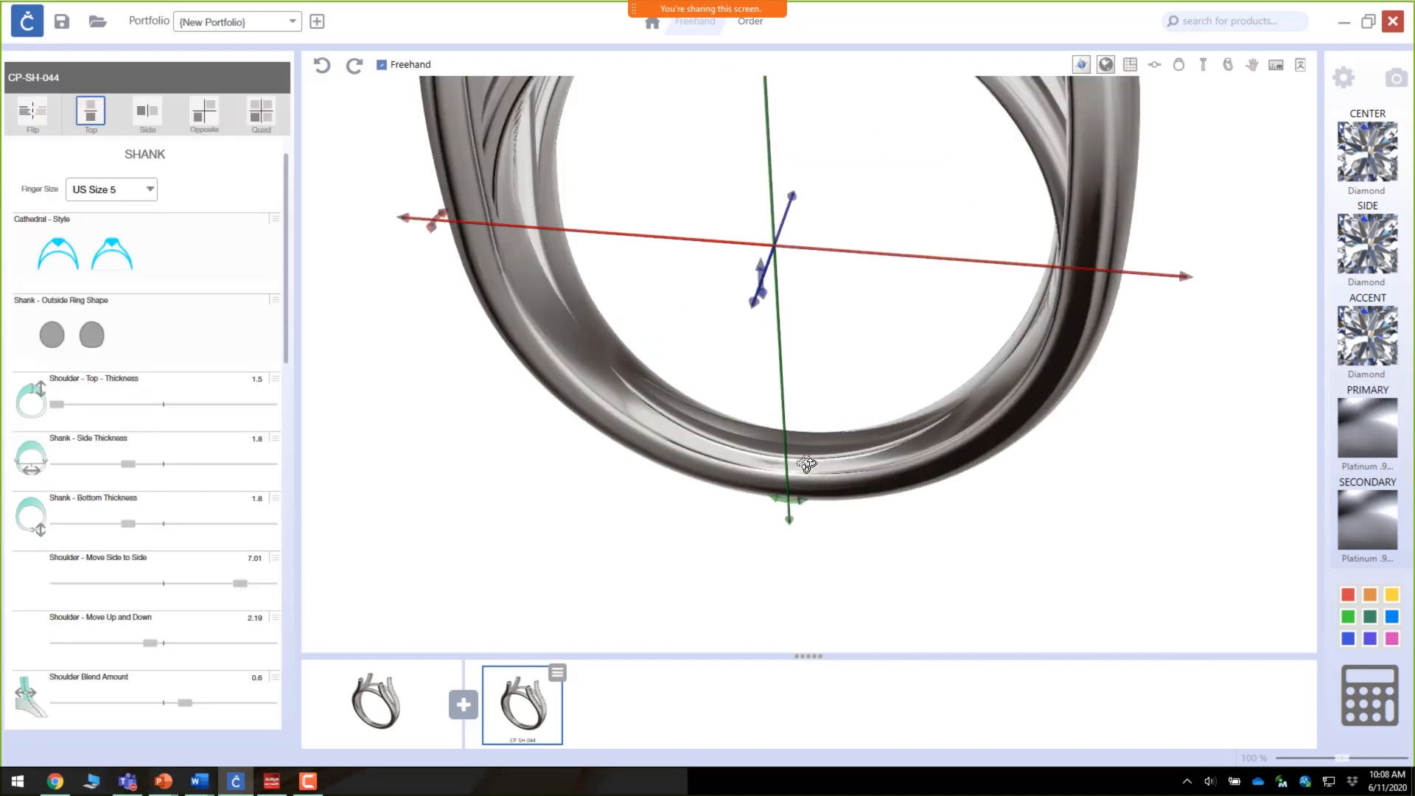
drag(807, 464, 733, 443)
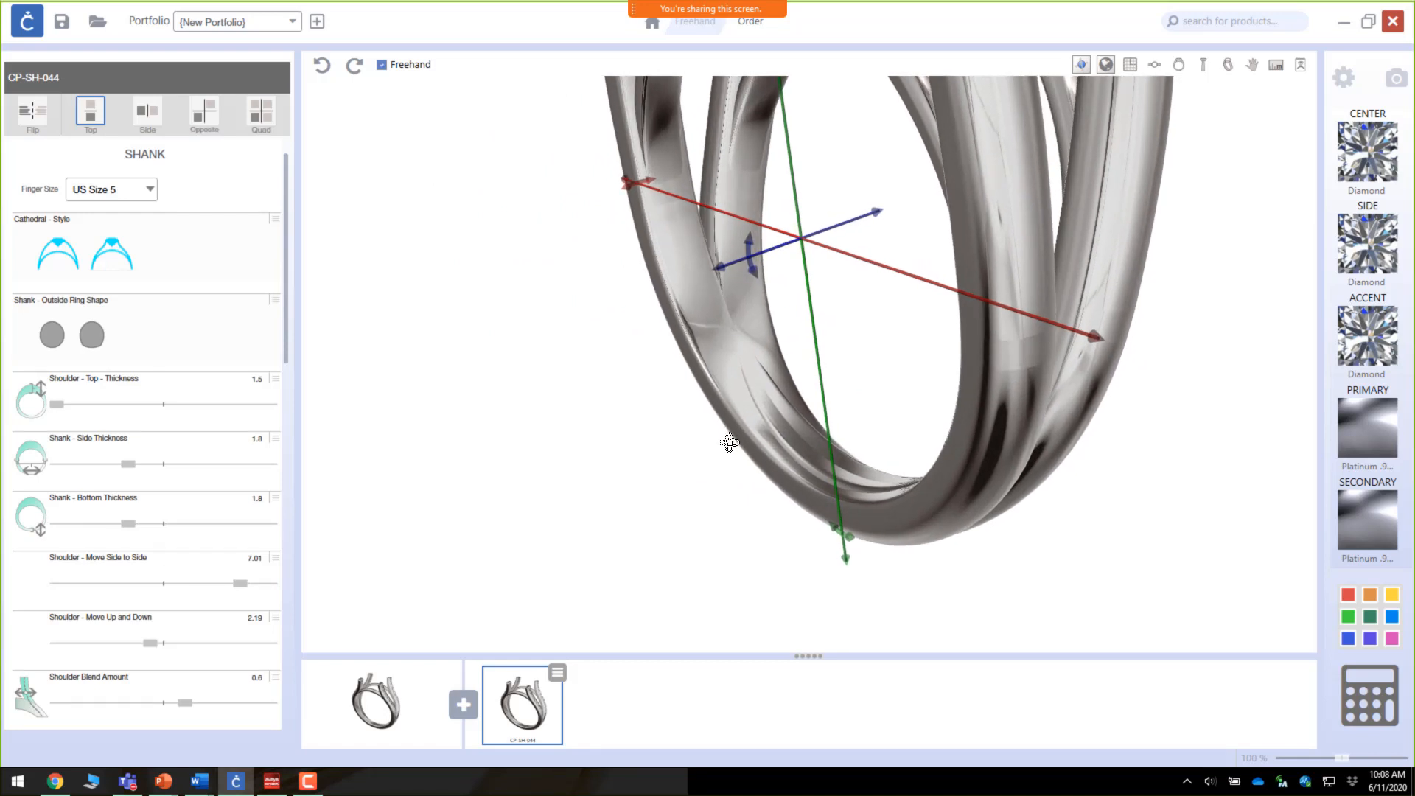
drag(749, 254, 716, 261)
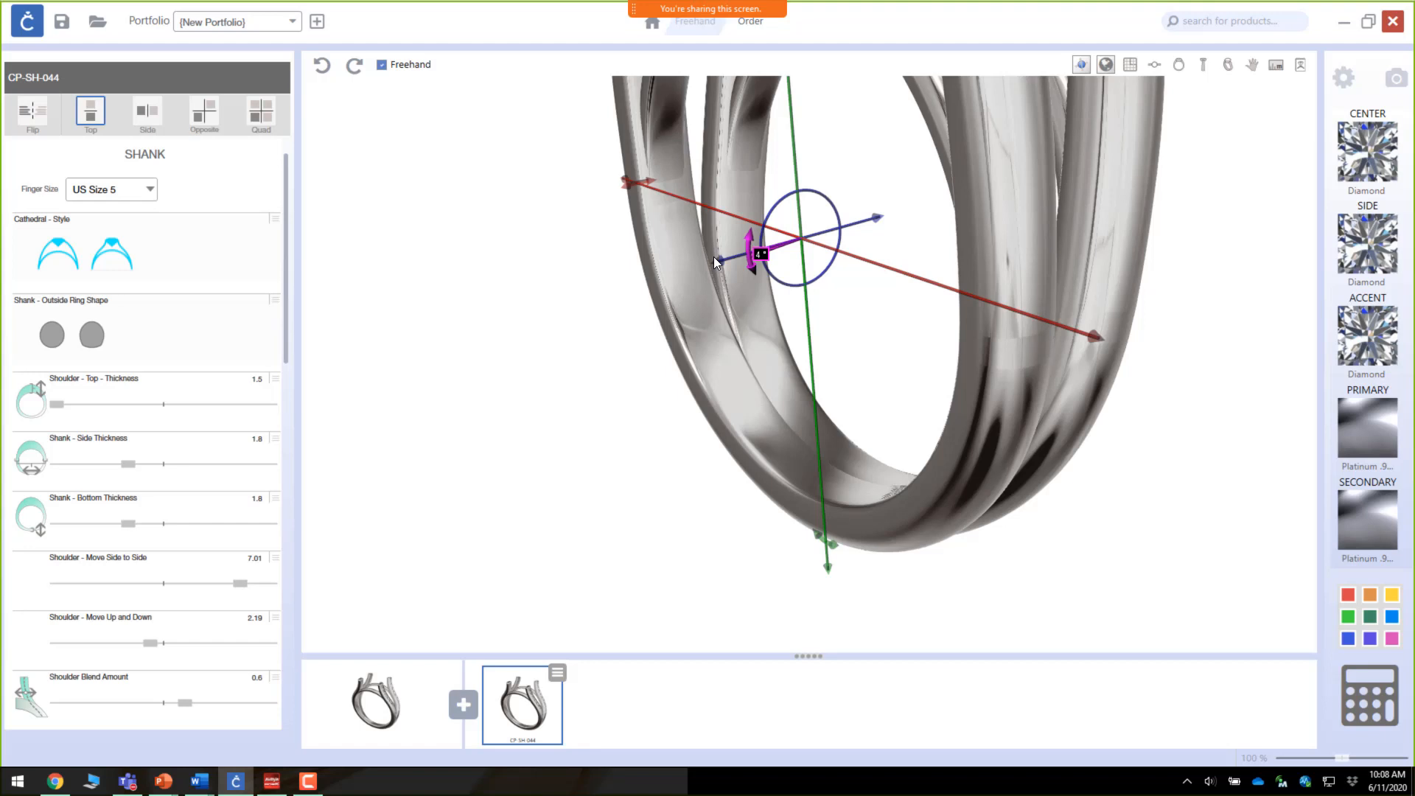
drag(716, 258, 719, 258)
scroll(727, 366, down, 6)
right_drag(727, 366, 811, 518)
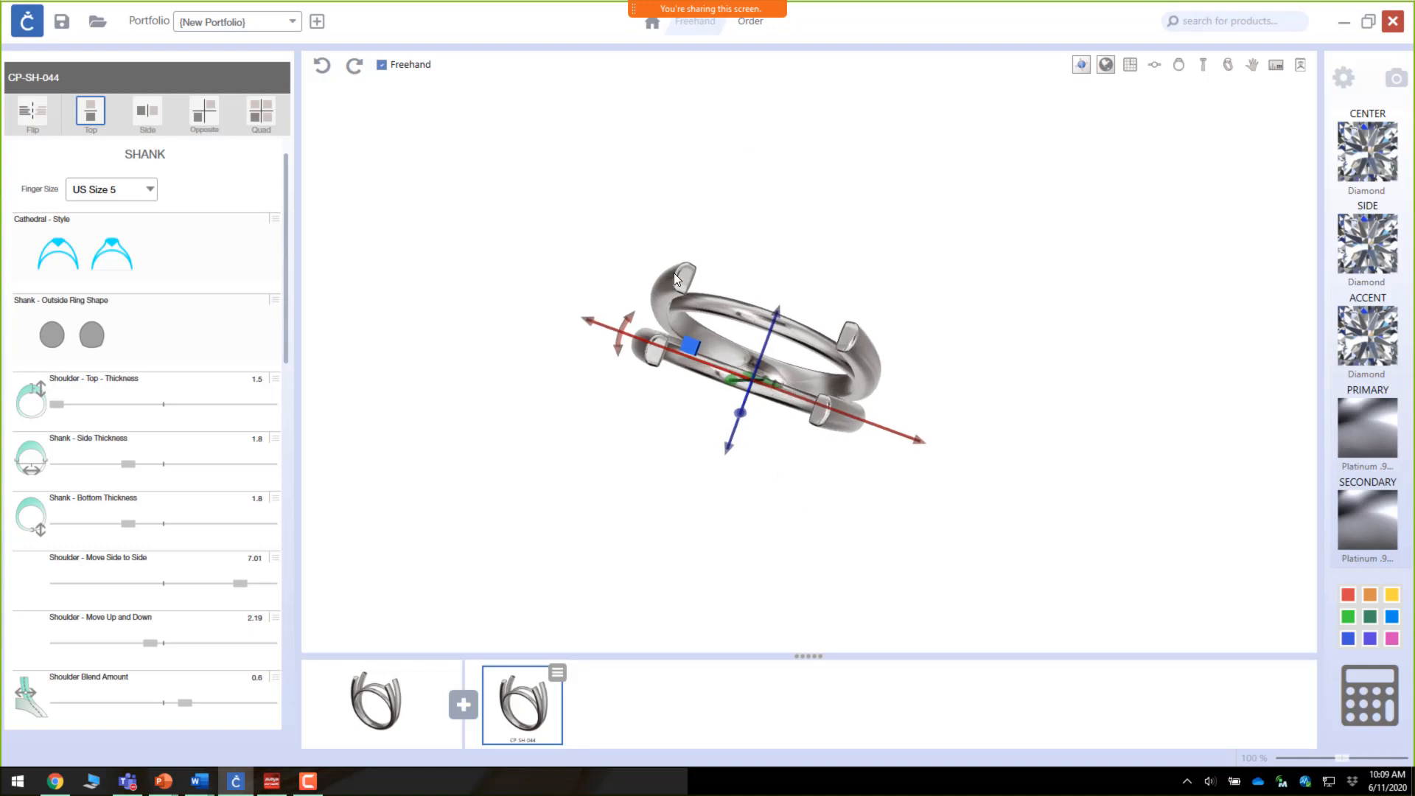
scroll(96, 561, down, 6)
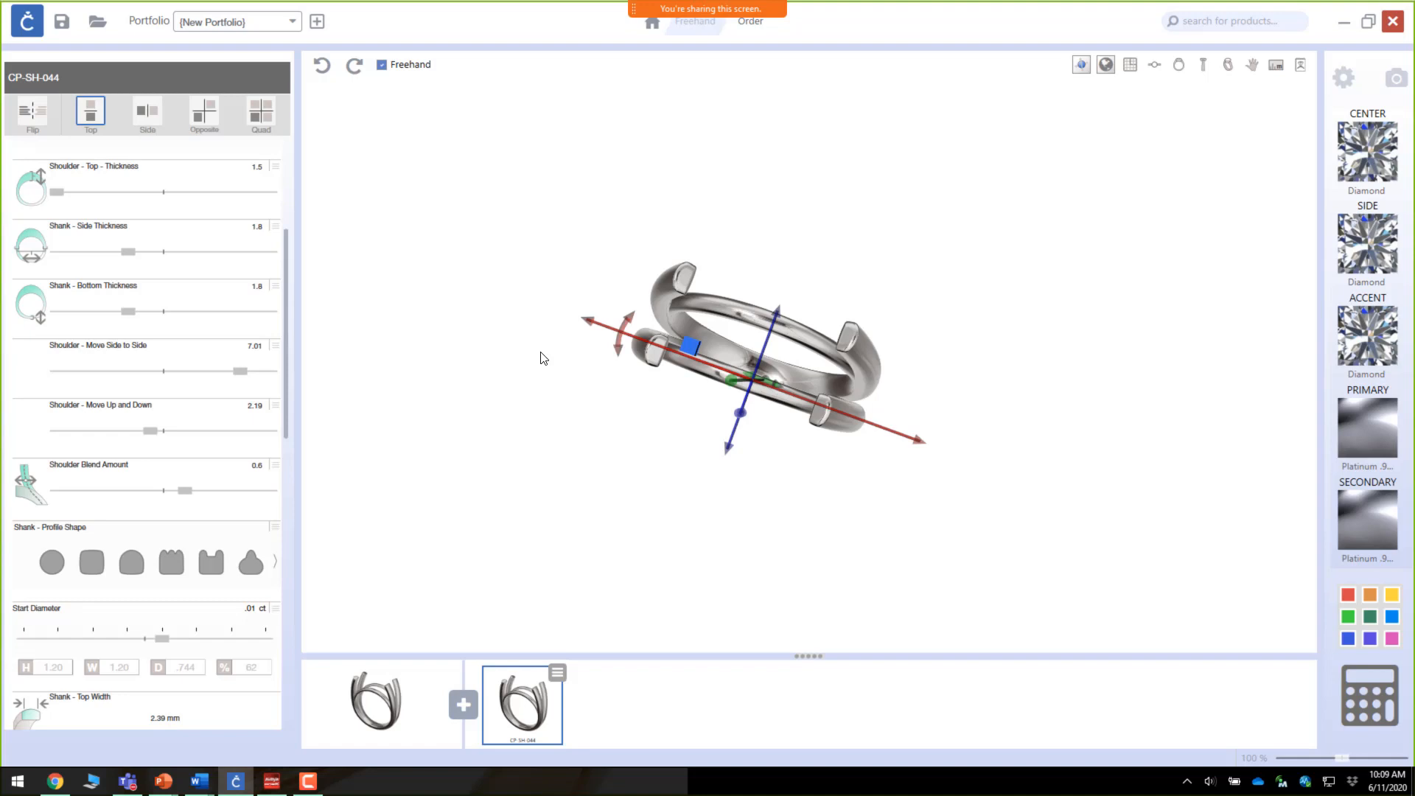
Step: Change the shank profile shape to the round option
click(59, 560)
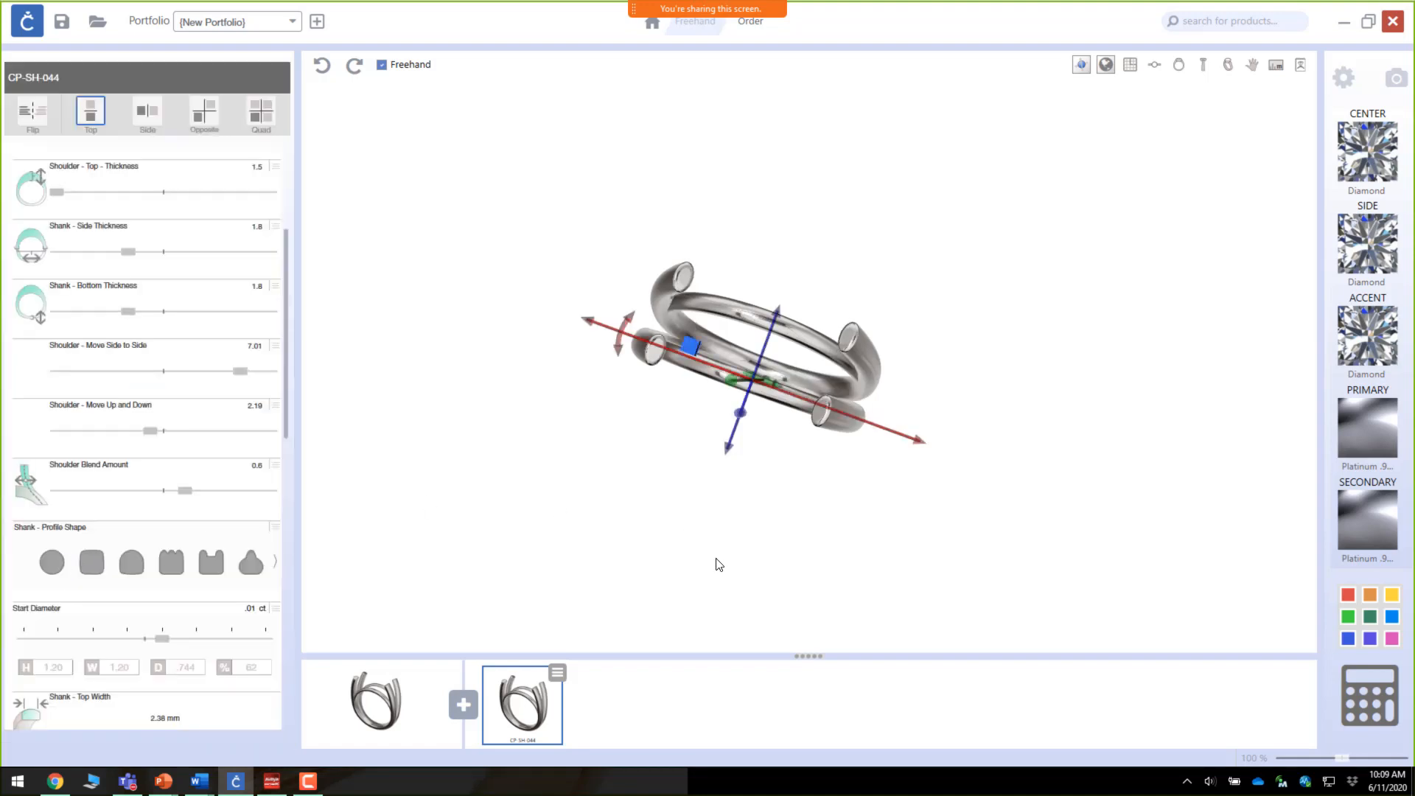
right_drag(714, 562, 794, 462)
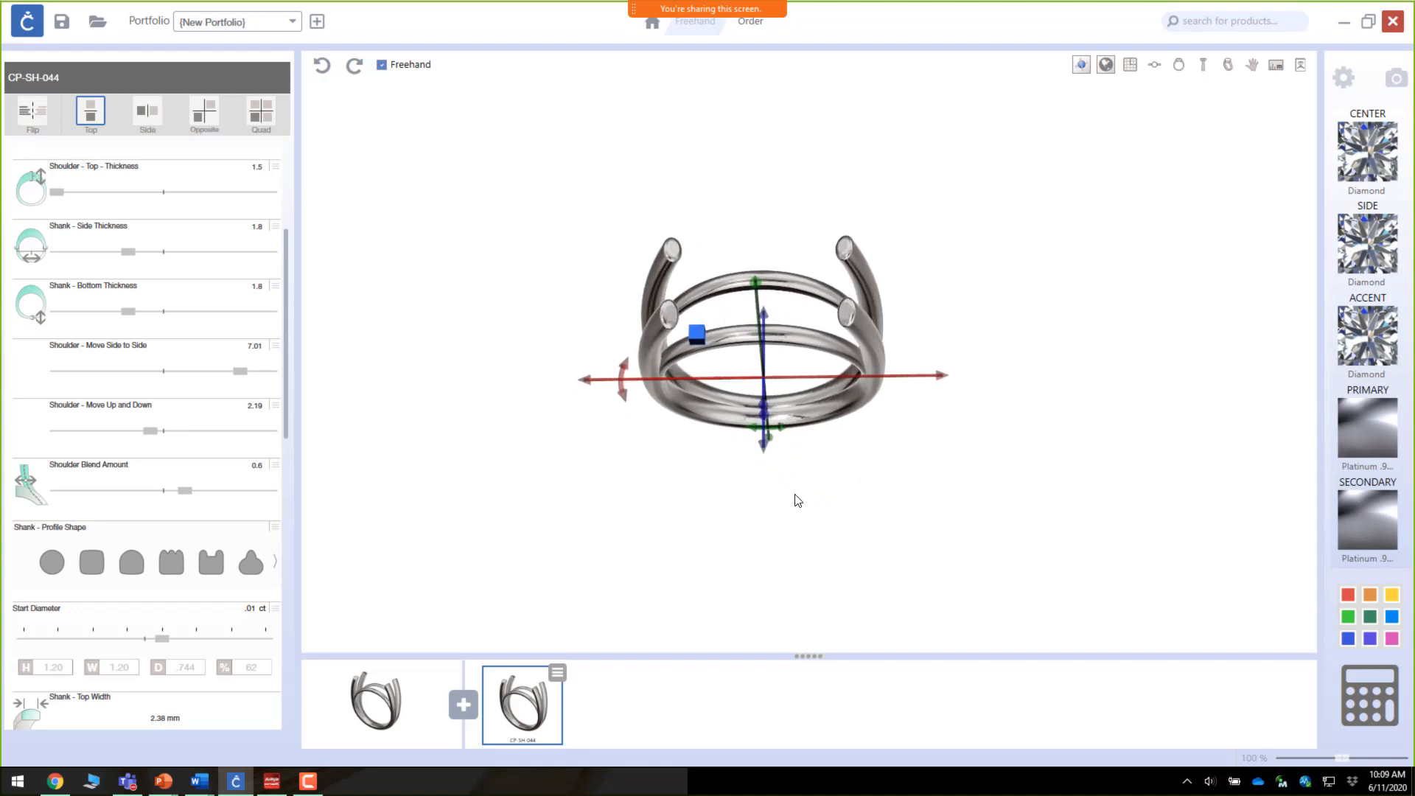
Step: Add the freehand setting part CP-SE-037 from the Settings category of the part toolbox
click(463, 708)
click(464, 706)
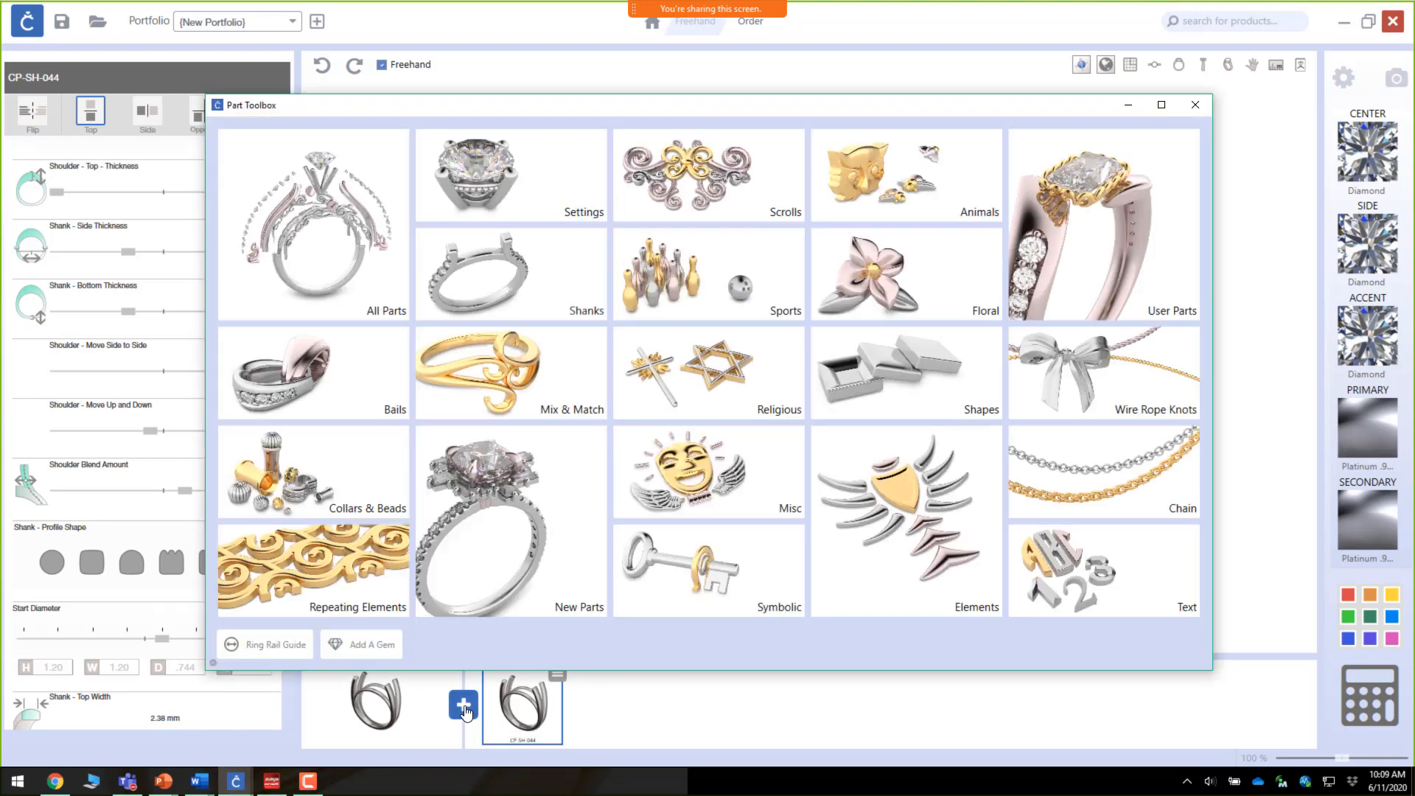
click(551, 209)
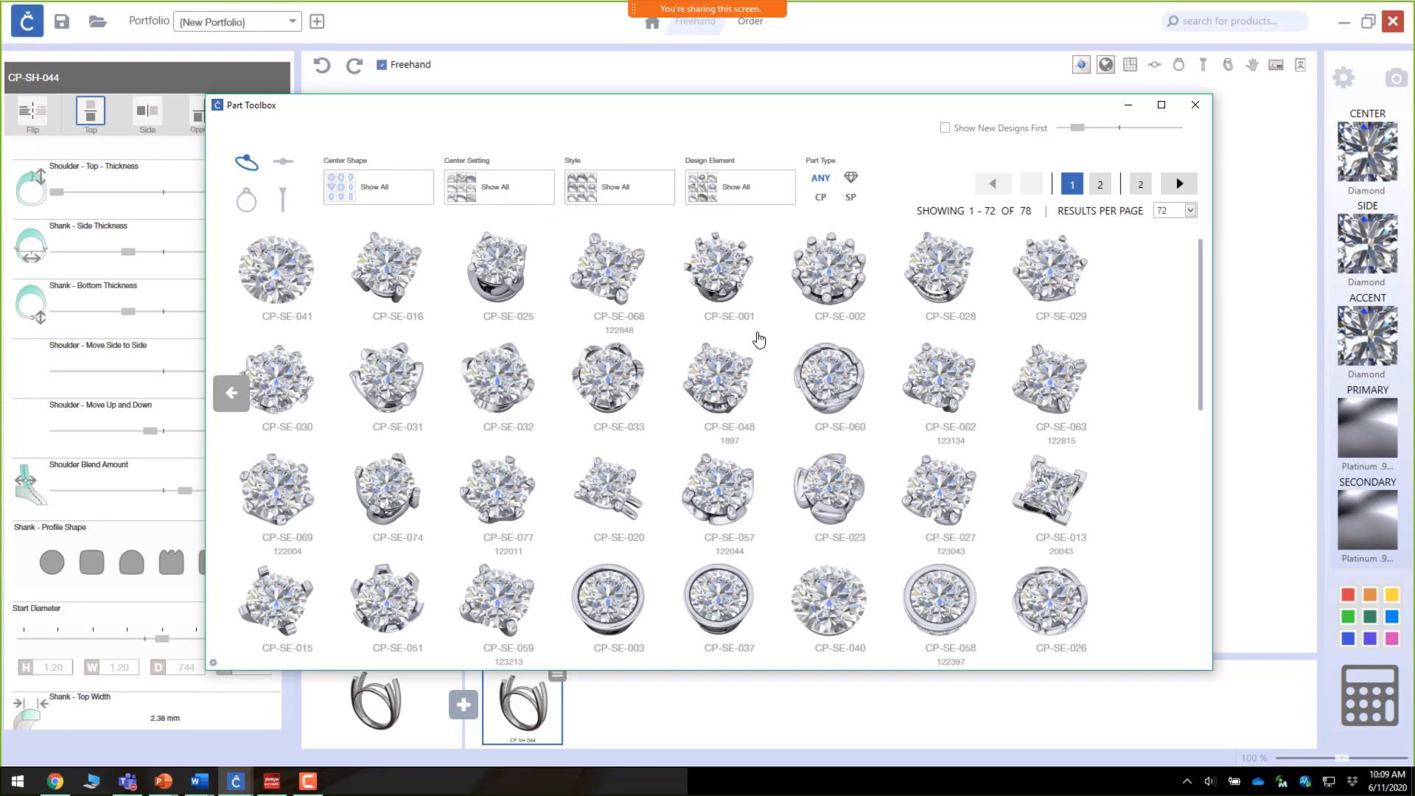
scroll(759, 340, down, 1)
click(729, 582)
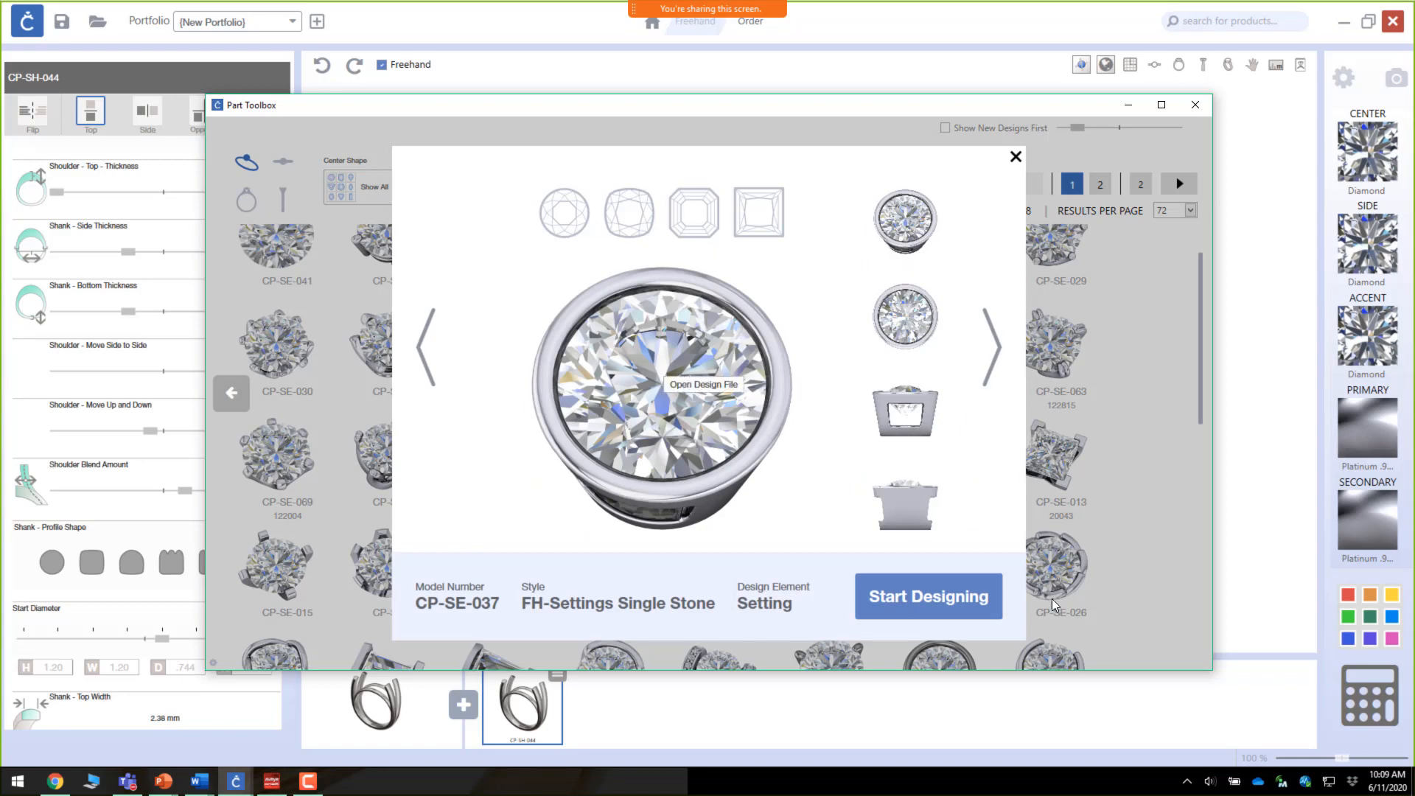
click(956, 613)
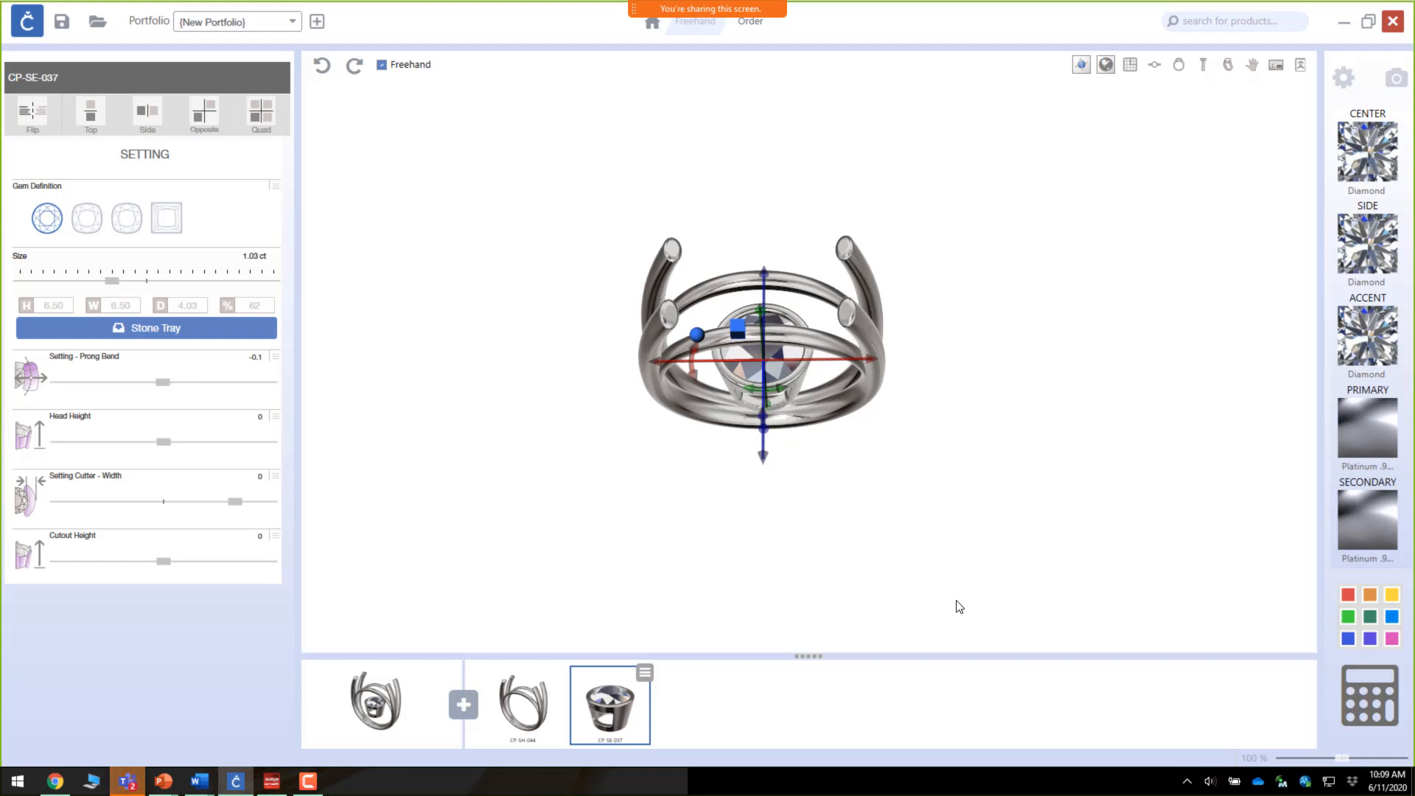
Step: Switch the setting's gem definition to cushion and move the setting up onto the top of the shank
click(89, 220)
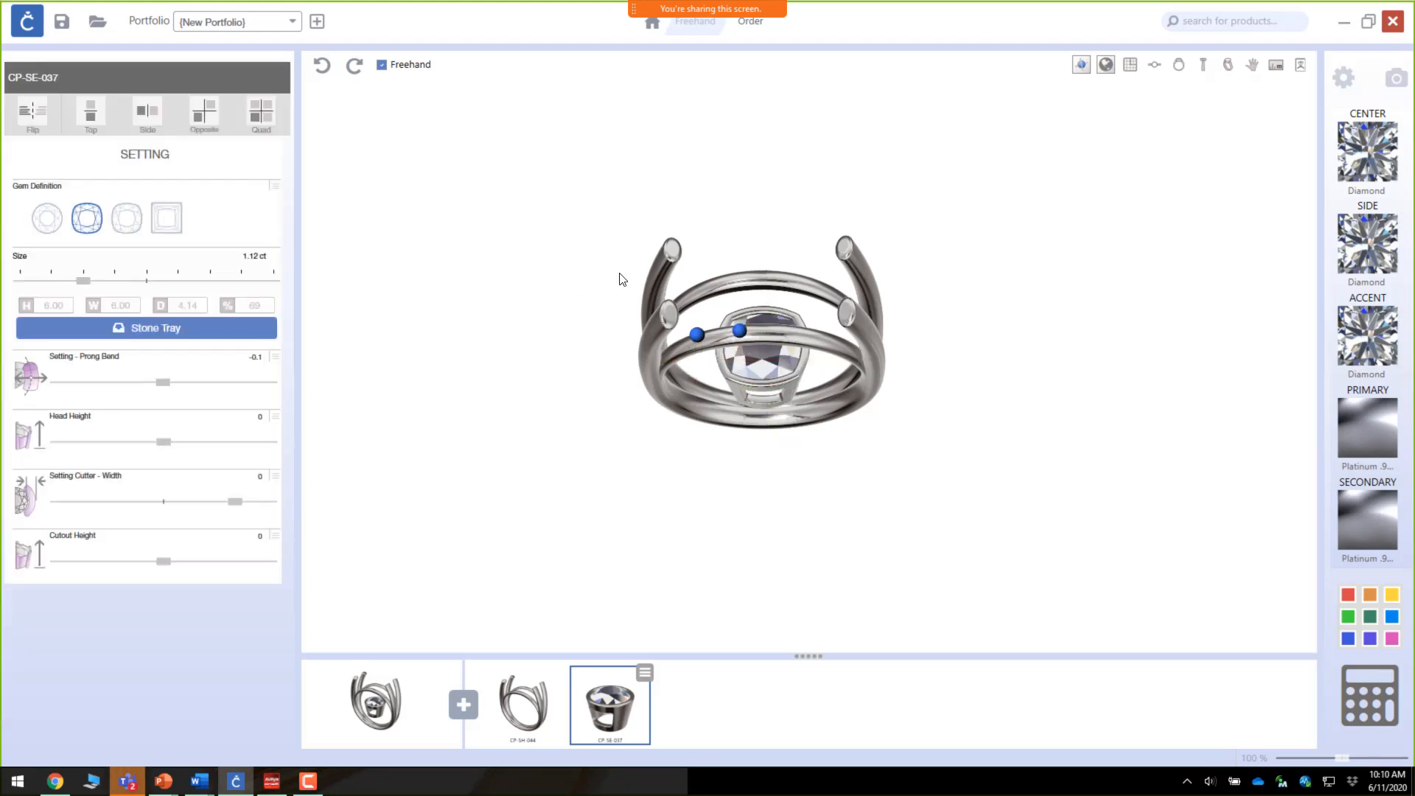
right_drag(853, 477, 849, 354)
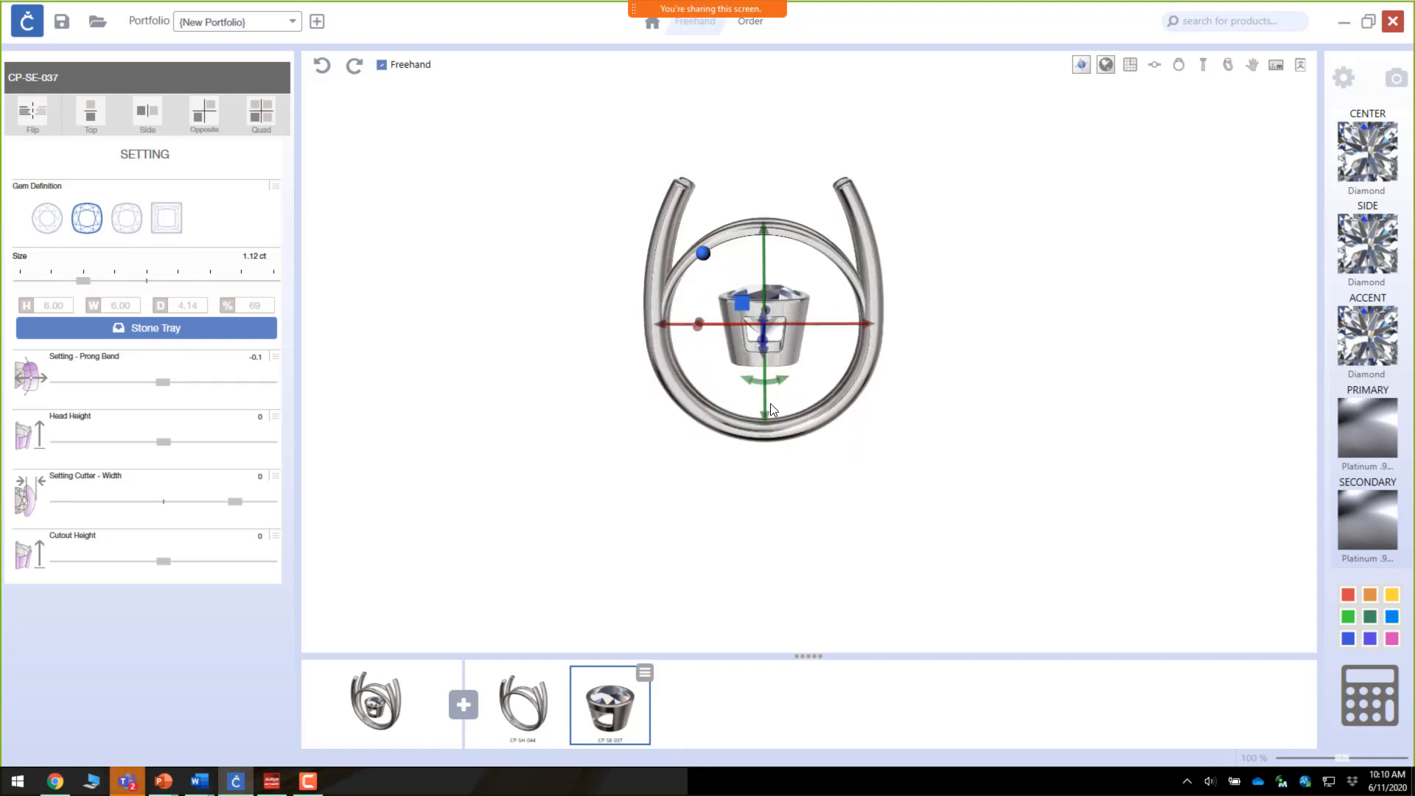
drag(768, 418, 755, 283)
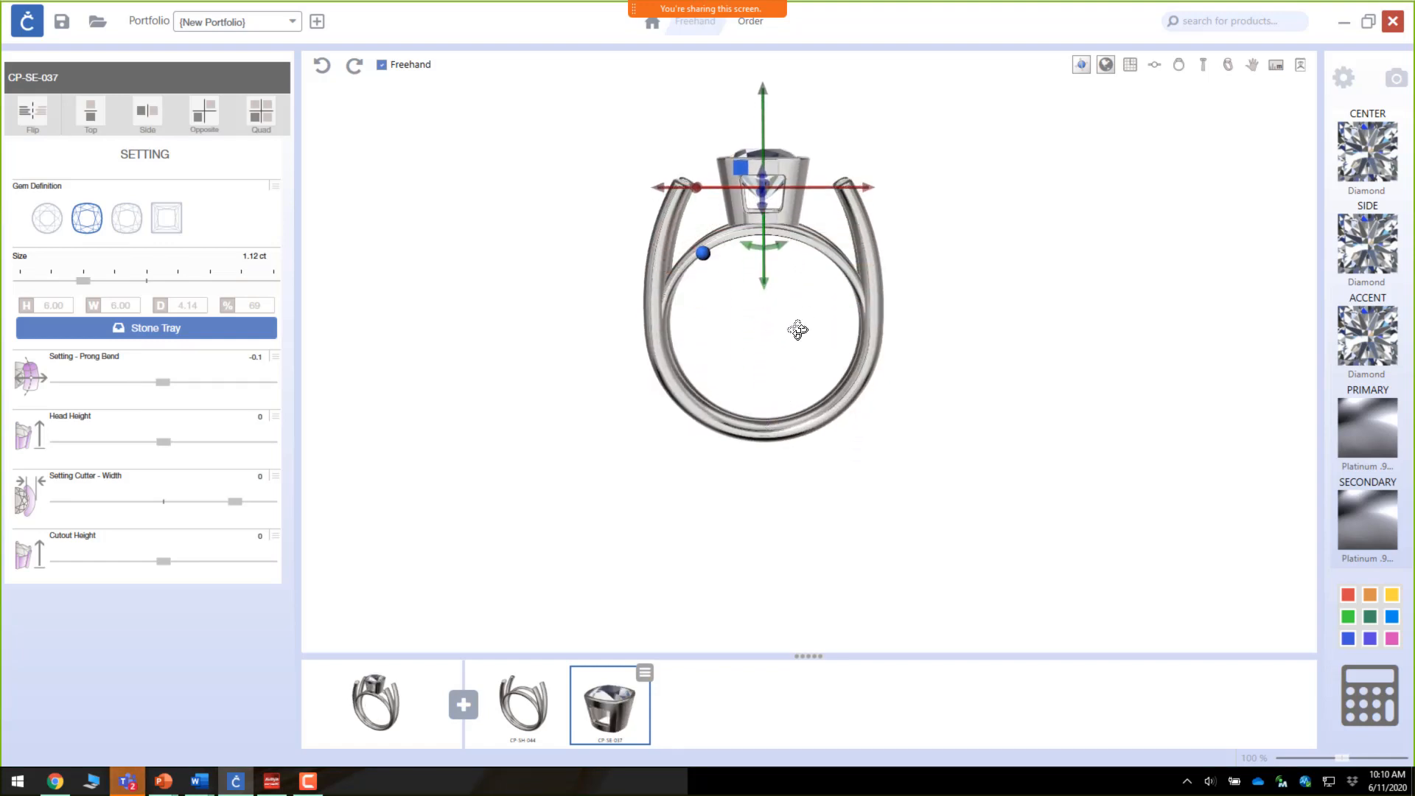
right_drag(797, 332, 784, 484)
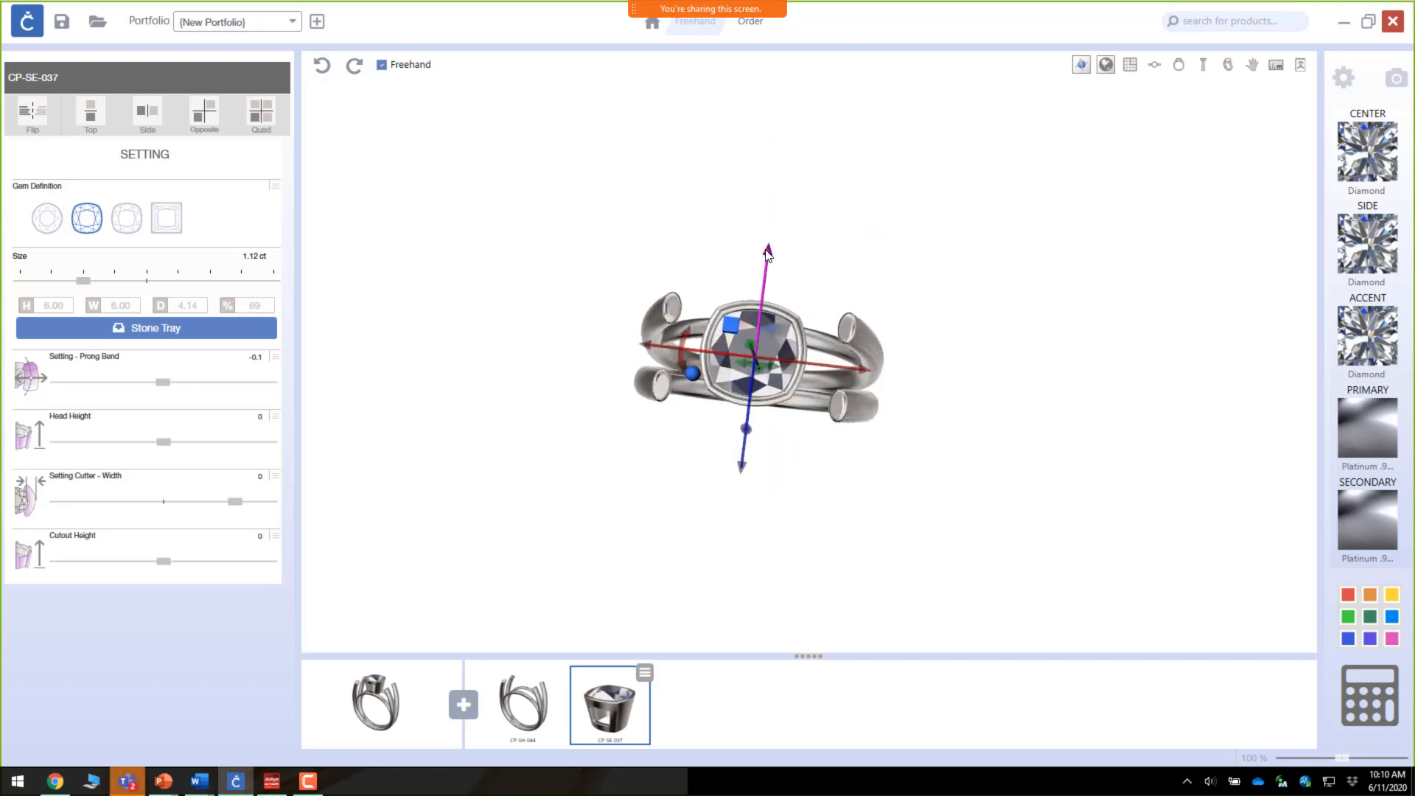
drag(768, 255, 767, 285)
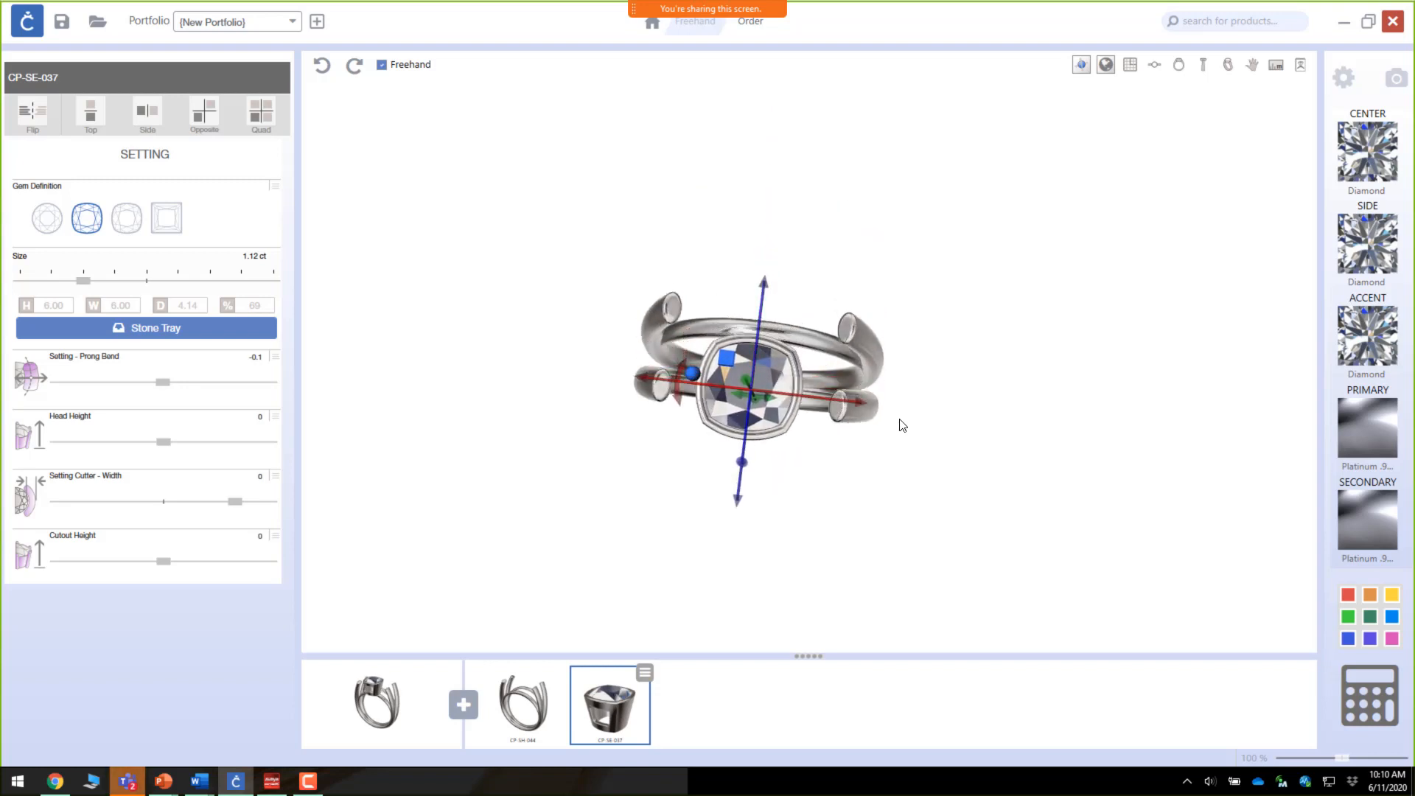
drag(858, 401, 902, 408)
right_drag(872, 440, 875, 291)
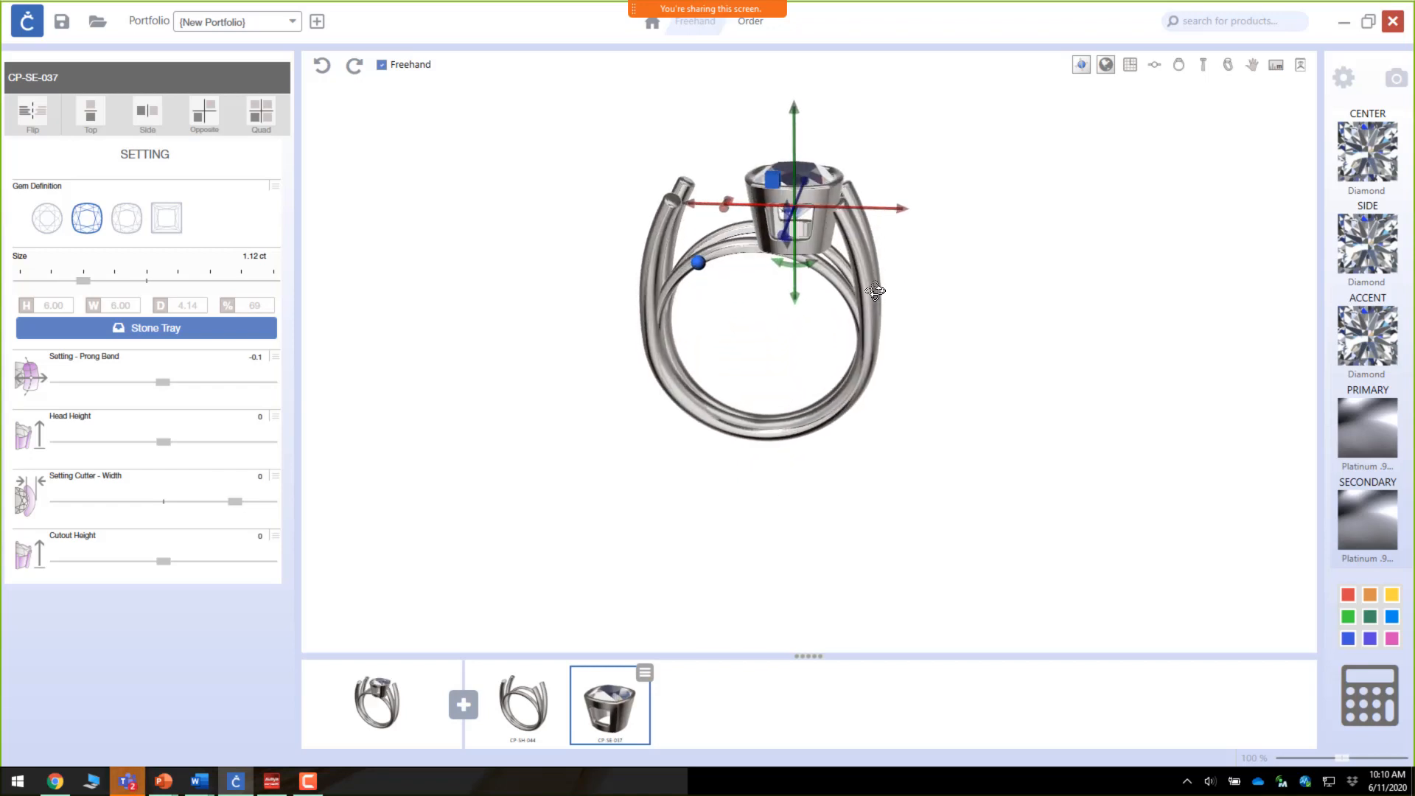
scroll(815, 223, up, 3)
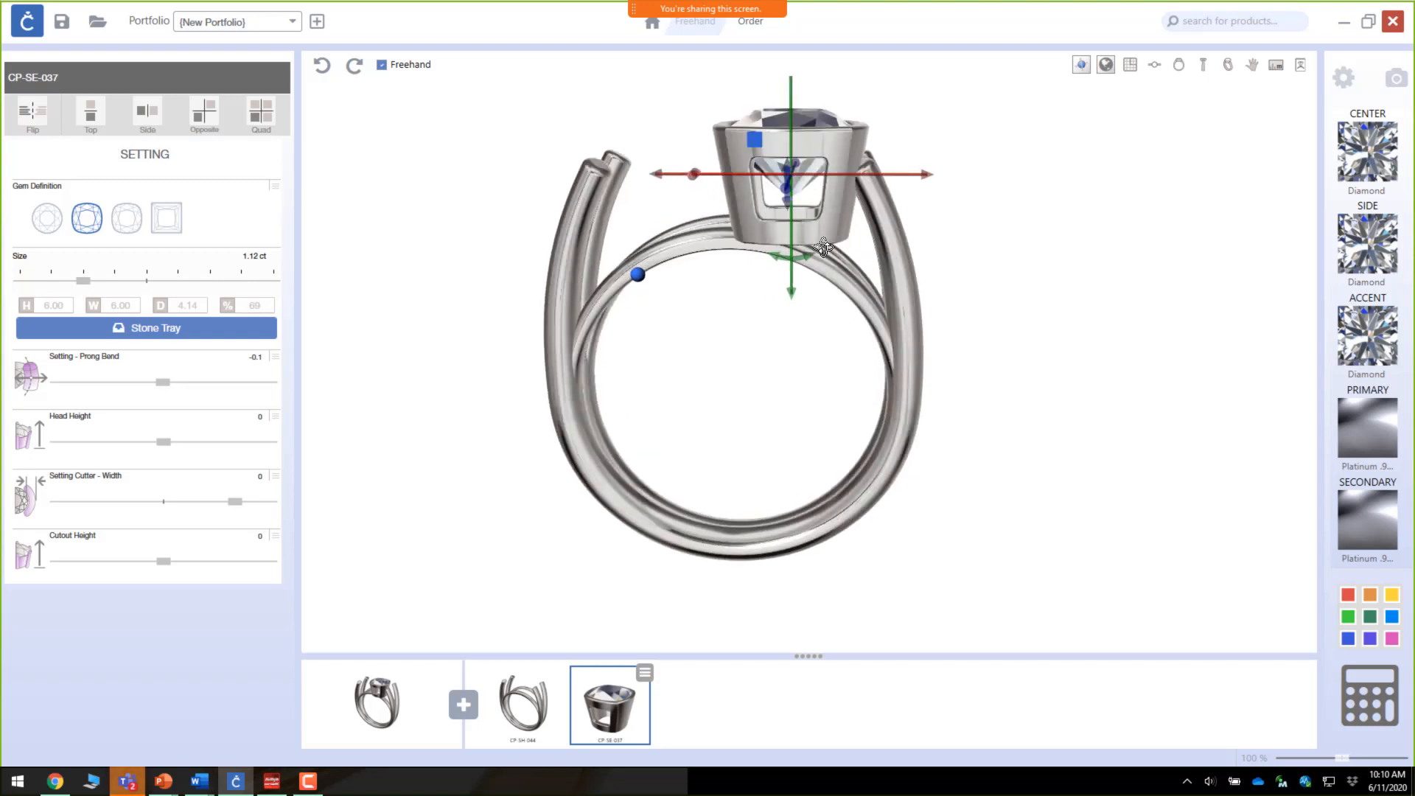
right_drag(824, 247, 826, 233)
drag(798, 242, 848, 472)
scroll(796, 220, down, 2)
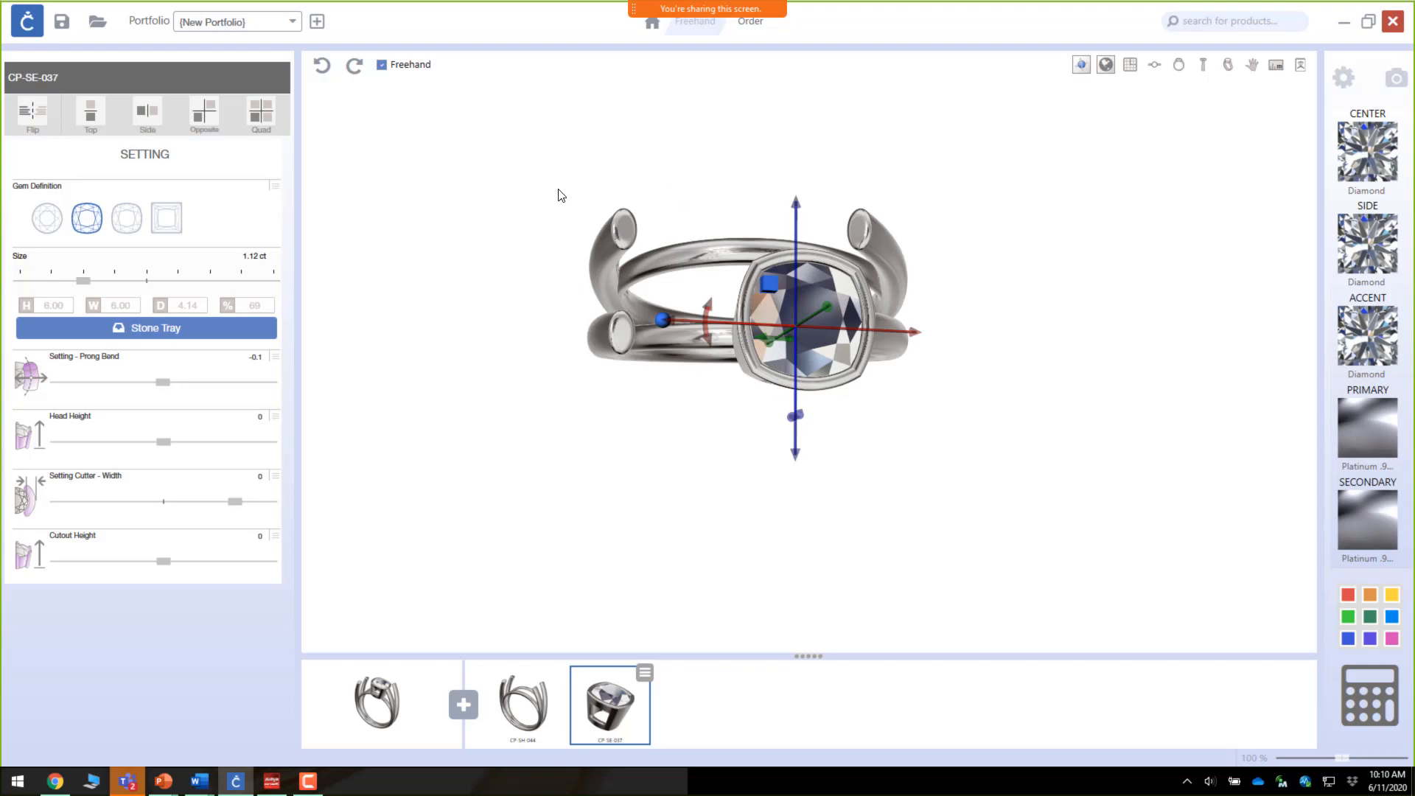
Step: Apply Opposite symmetry to mirror the setting to the other side of the ring
click(203, 121)
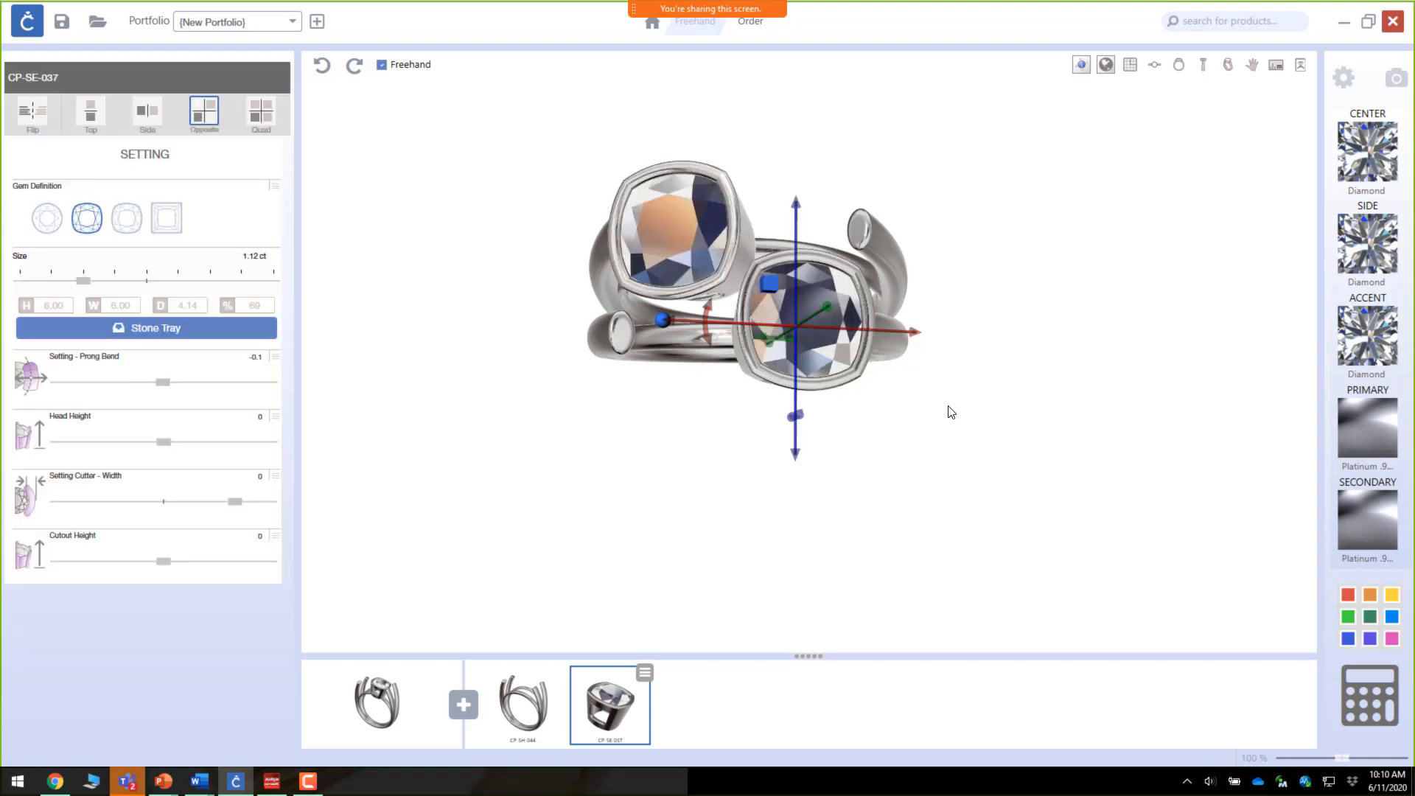
mouse_move(951, 412)
mouse_down()
mouse_move(870, 332)
mouse_move(648, 219)
mouse_move(480, 253)
mouse_move(480, 214)
mouse_move(489, 199)
mouse_move(537, 294)
mouse_move(621, 367)
mouse_move(951, 401)
mouse_move(954, 424)
mouse_up()
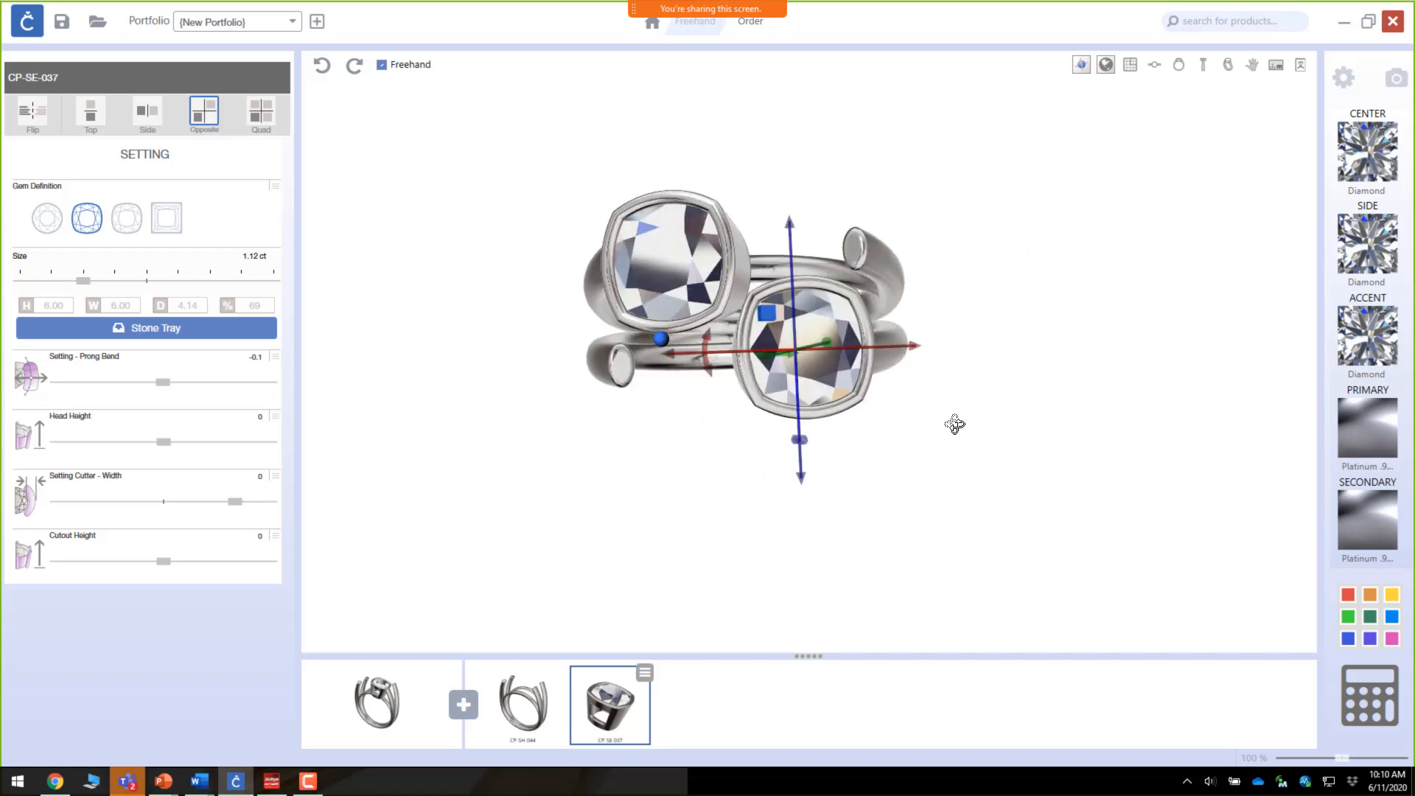
click(679, 380)
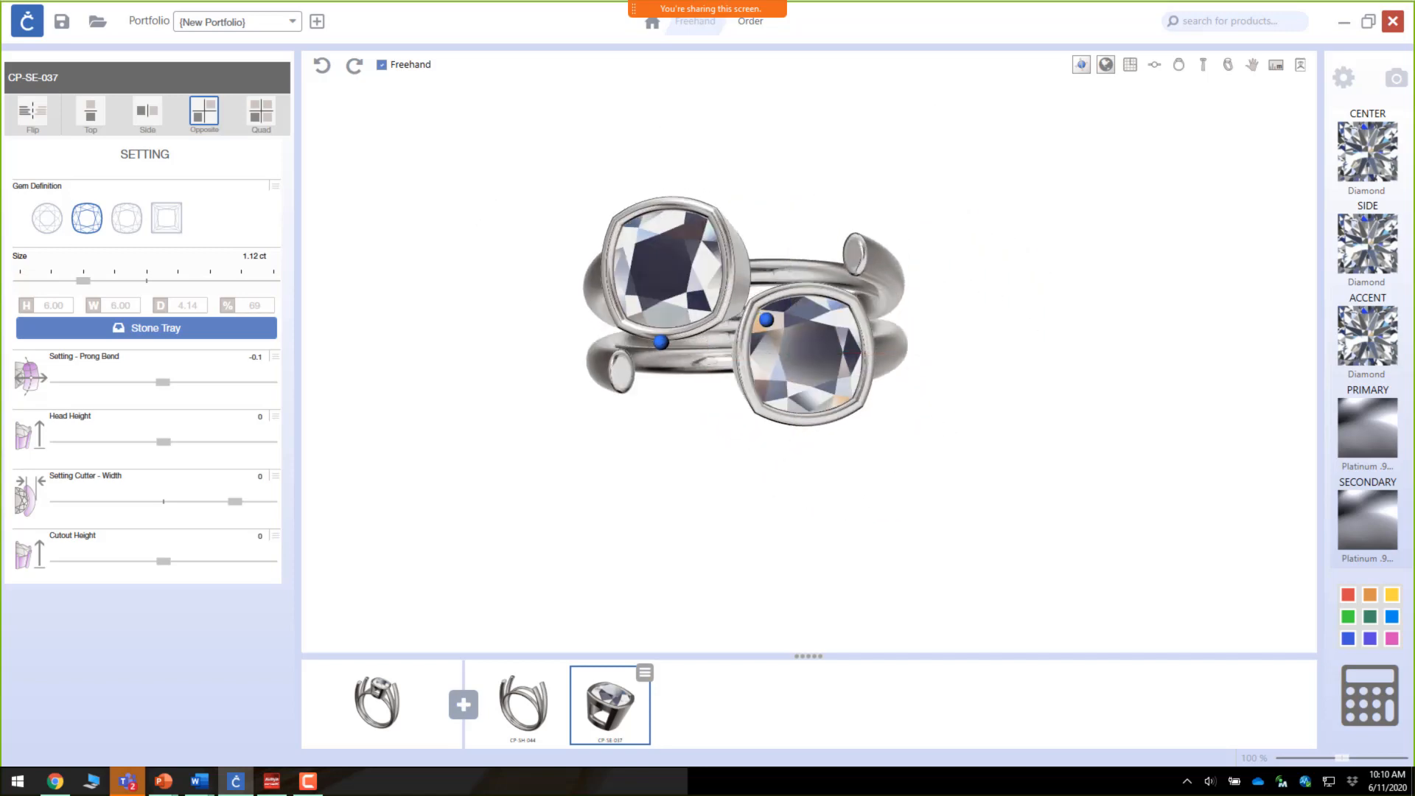
Step: Set the gem size to 1.43 ct and nudge the settings' position along their axes
click(104, 282)
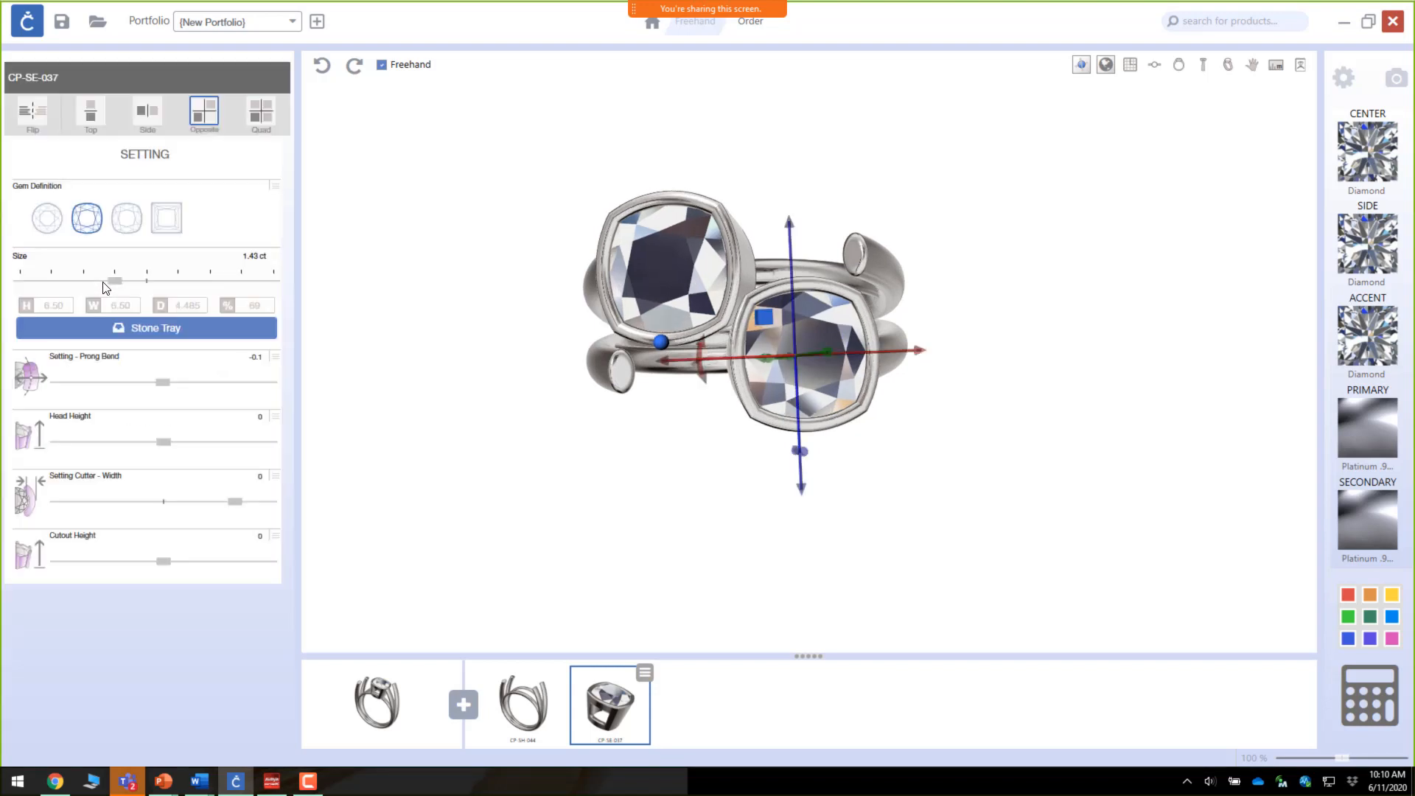
drag(679, 420, 662, 385)
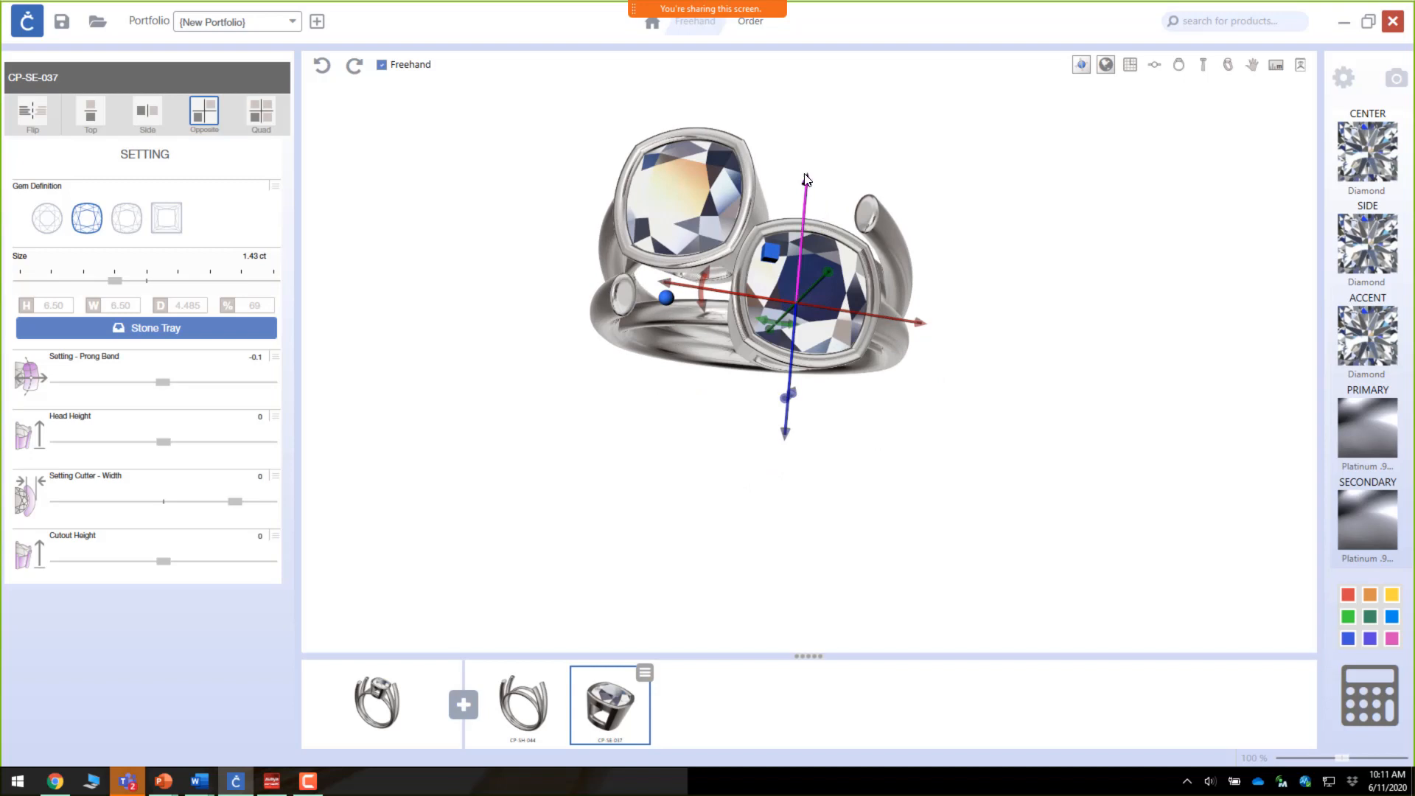
drag(809, 182, 809, 190)
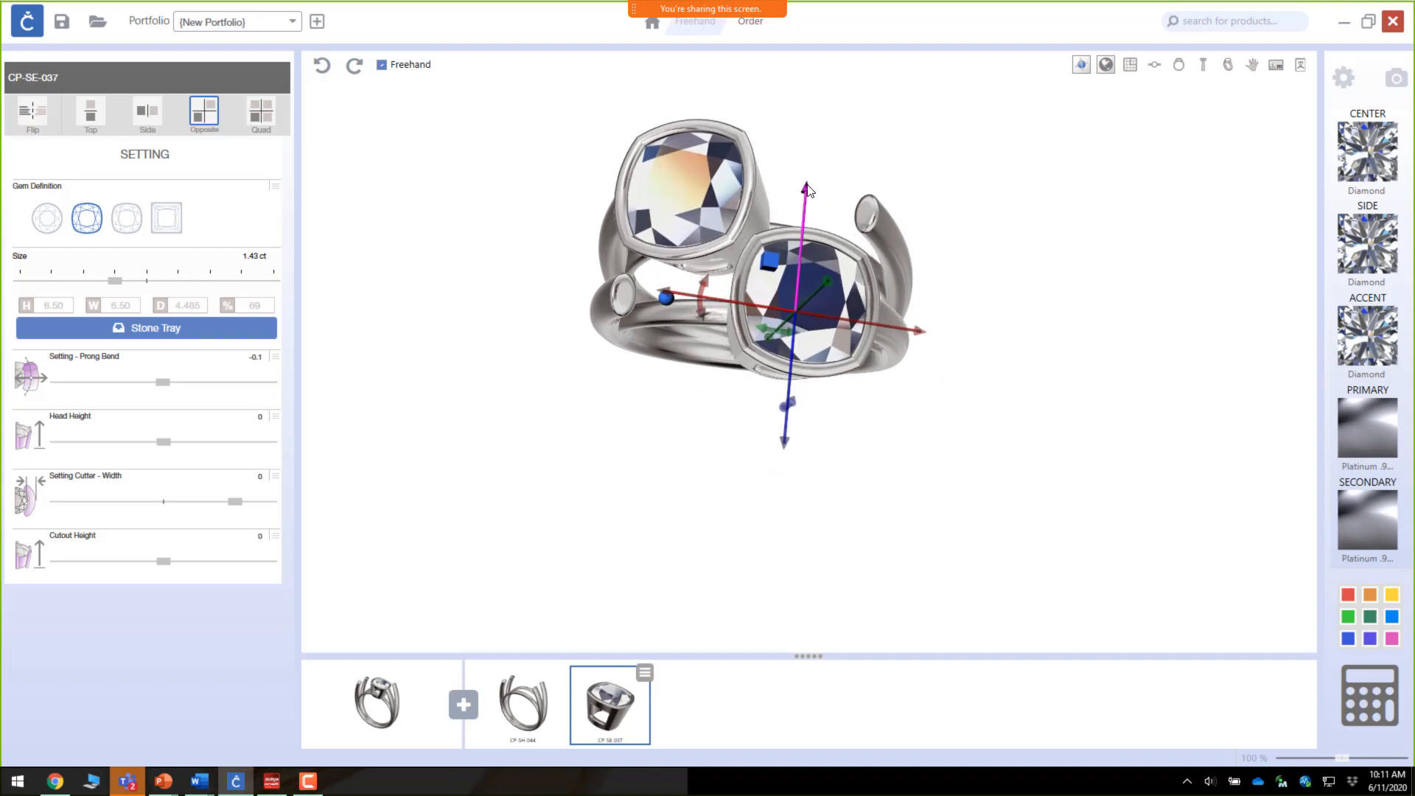
drag(894, 382, 637, 331)
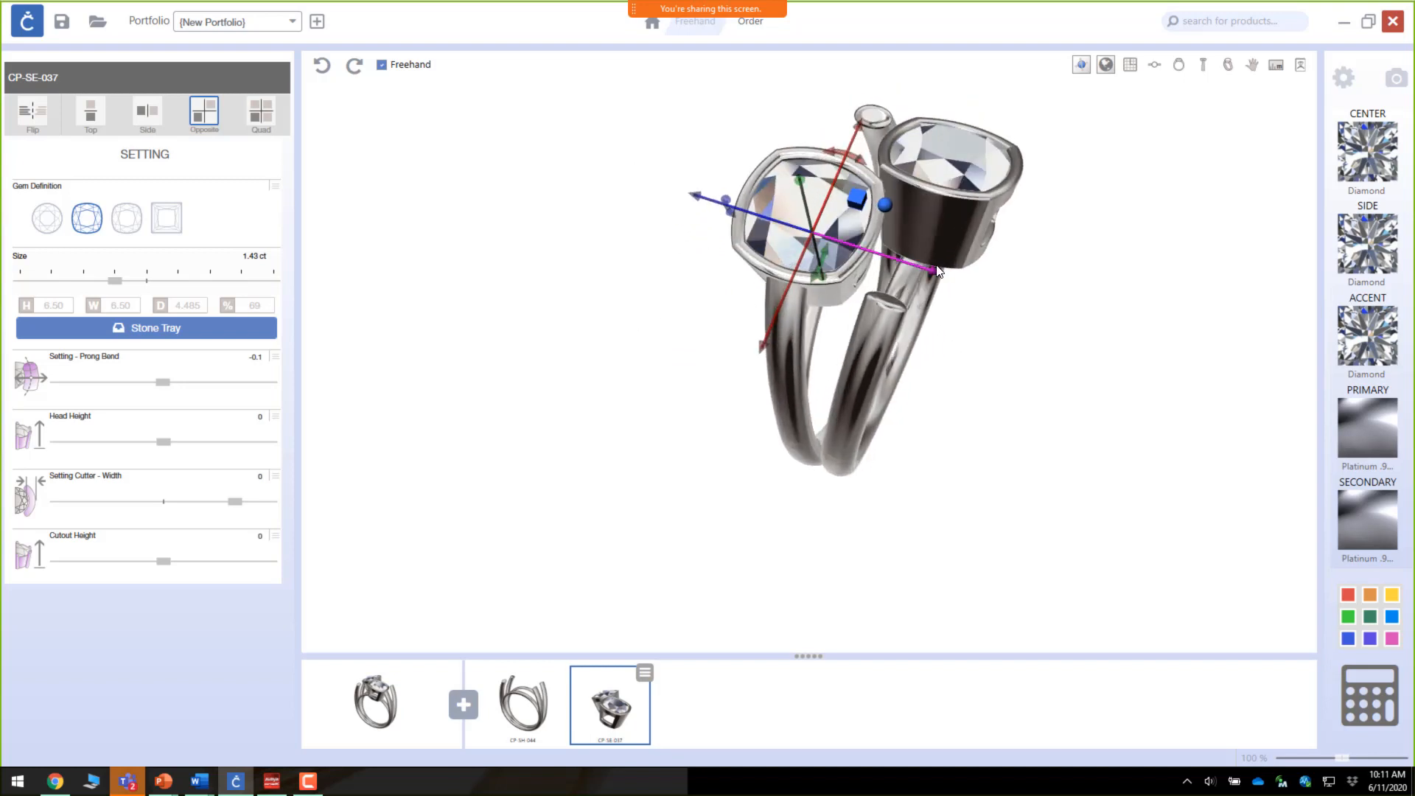
drag(936, 273, 929, 273)
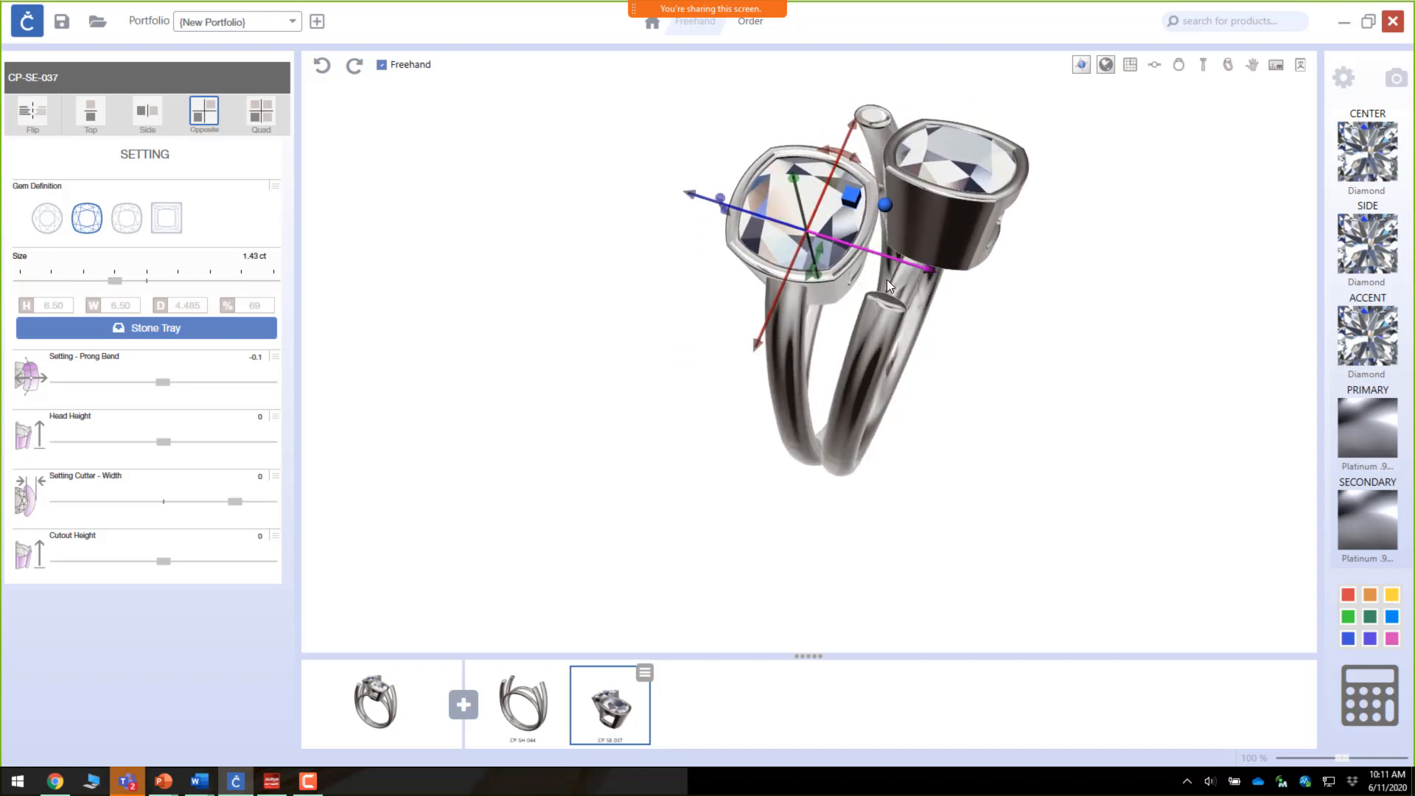
drag(995, 386, 1080, 469)
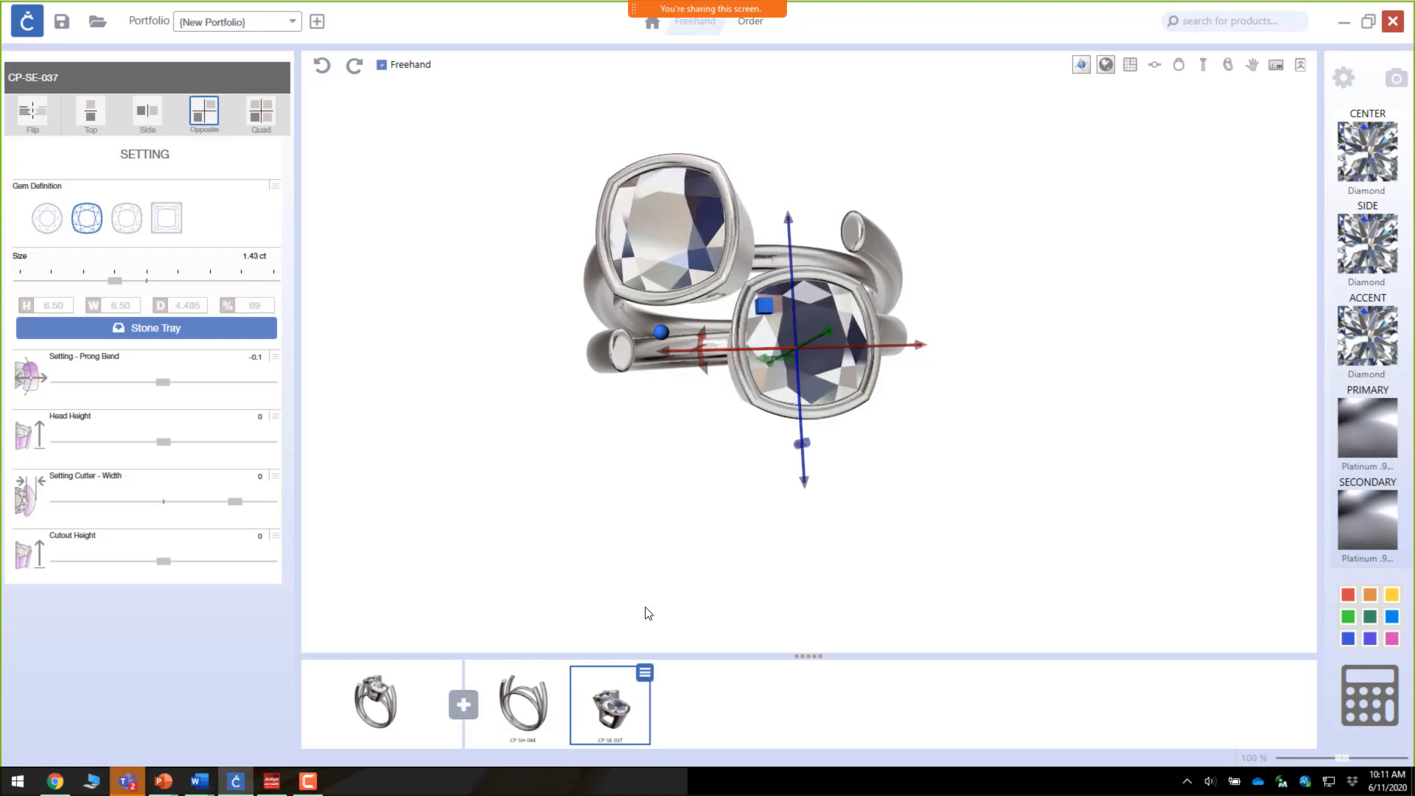
drag(852, 426, 837, 260)
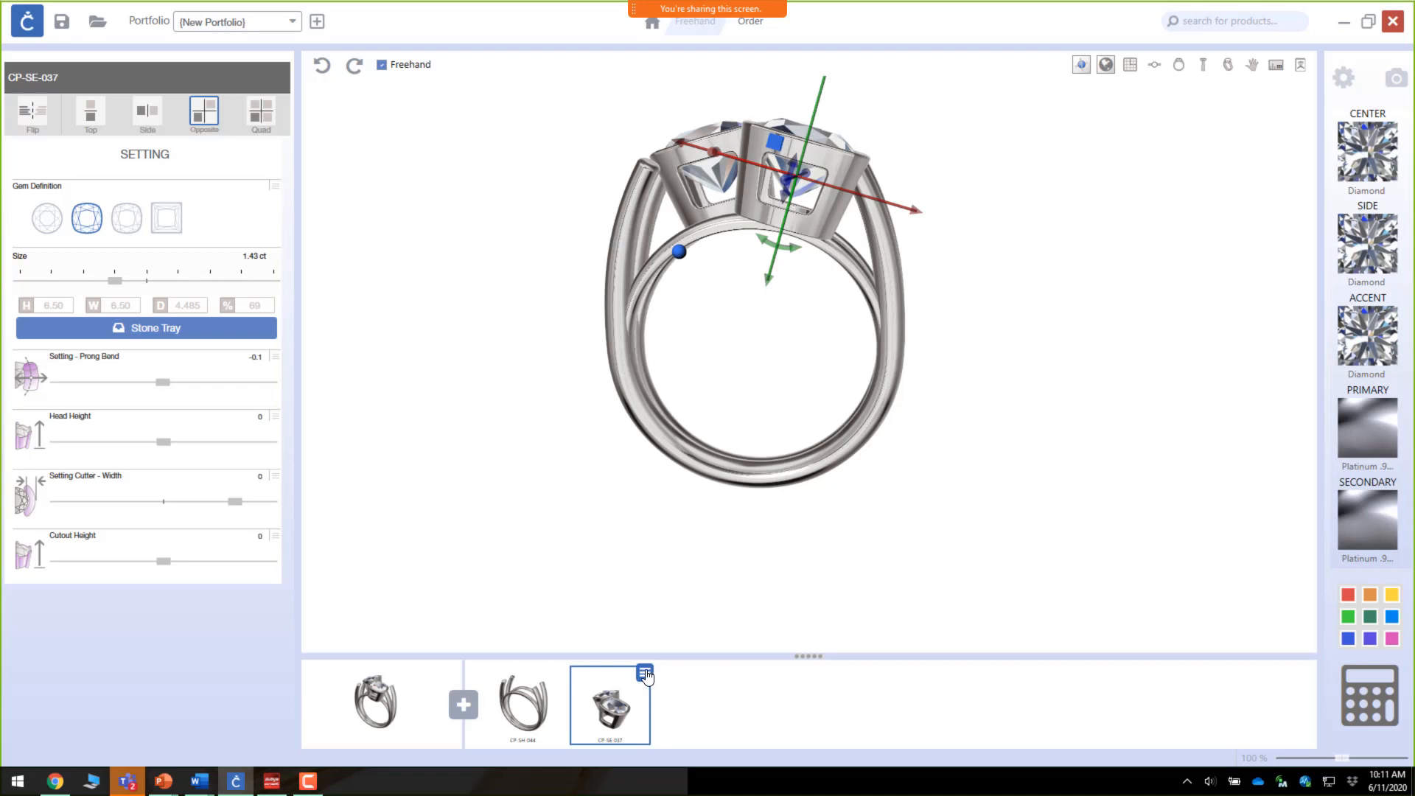
Step: Duplicate the selected setting and move the copy upward to form a four-stone cluster
mouse_move(646, 677)
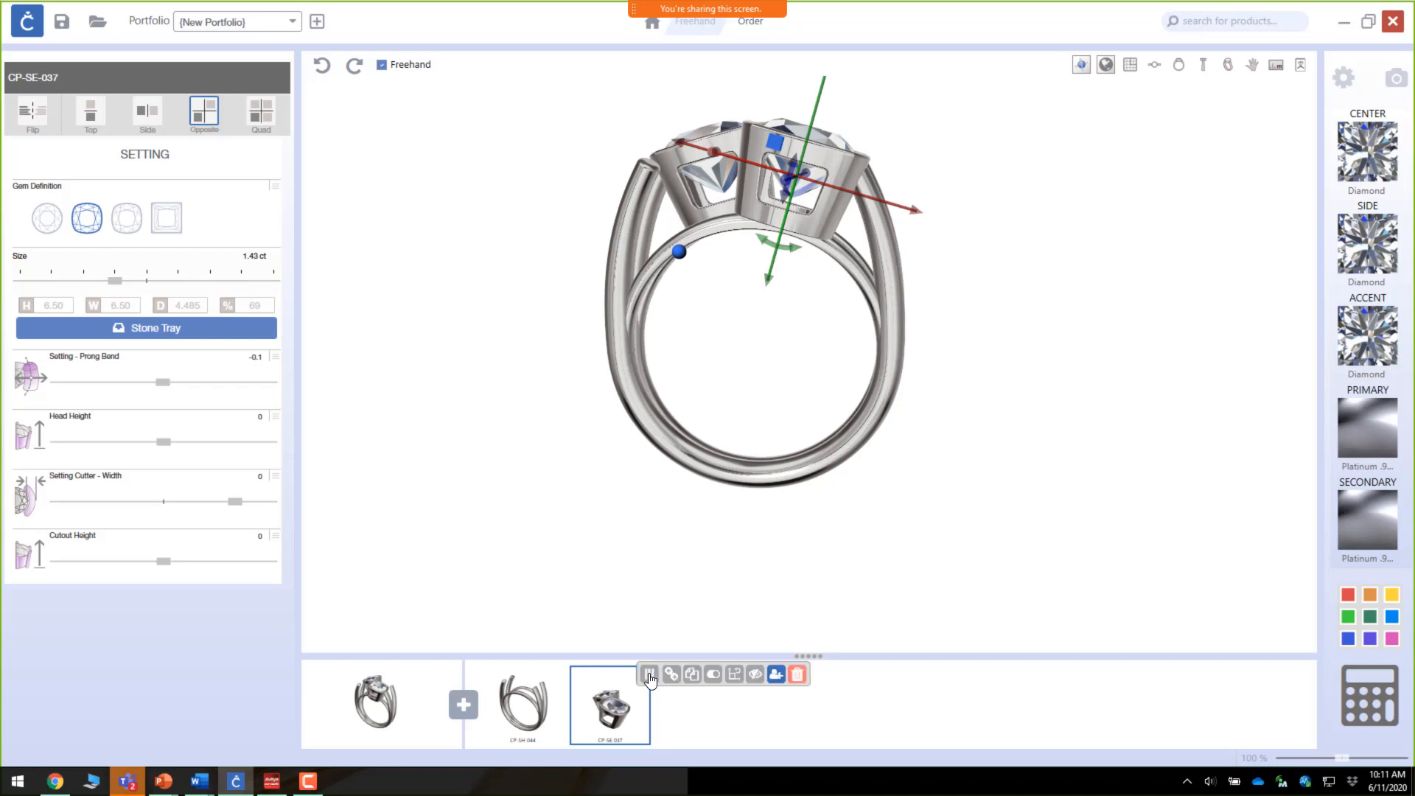
click(693, 676)
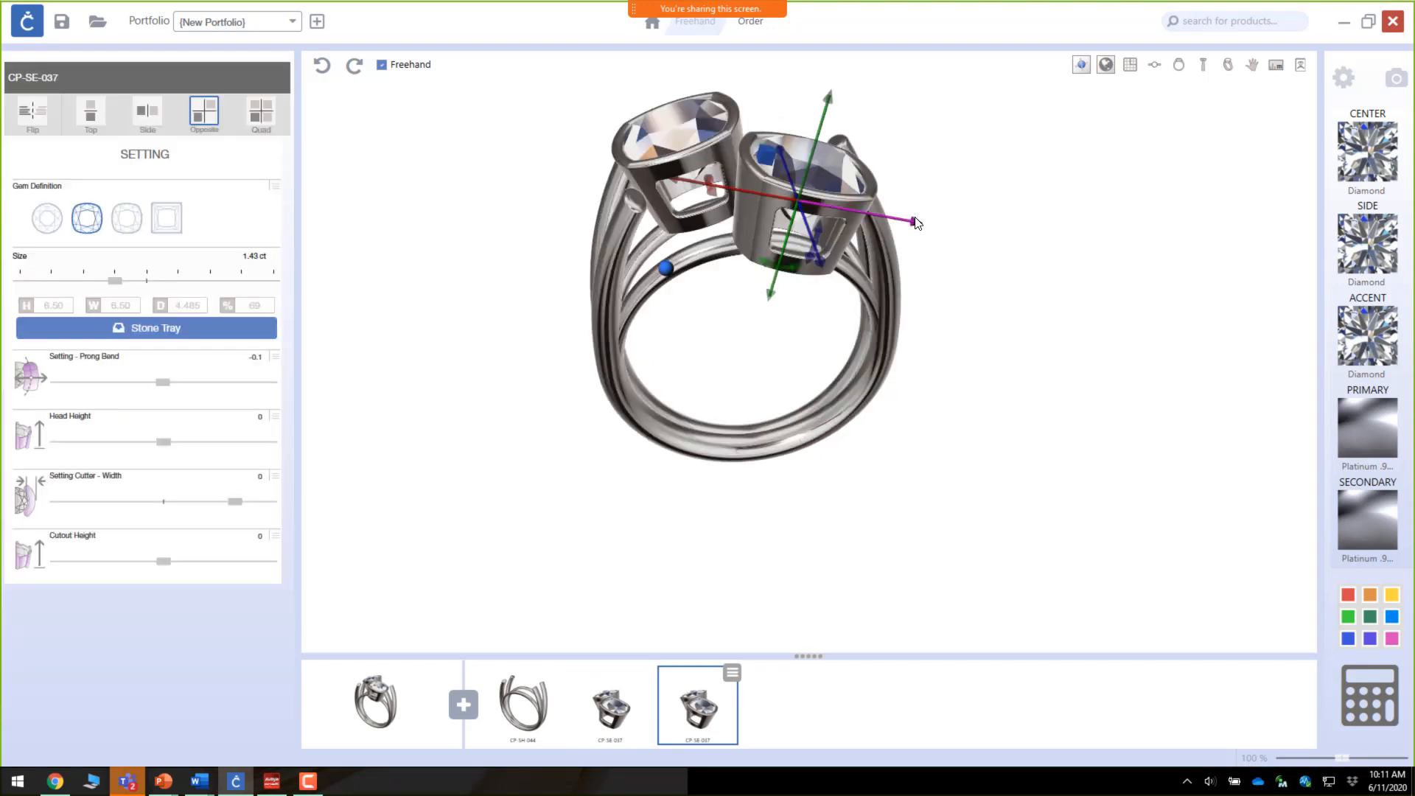
drag(915, 224, 824, 217)
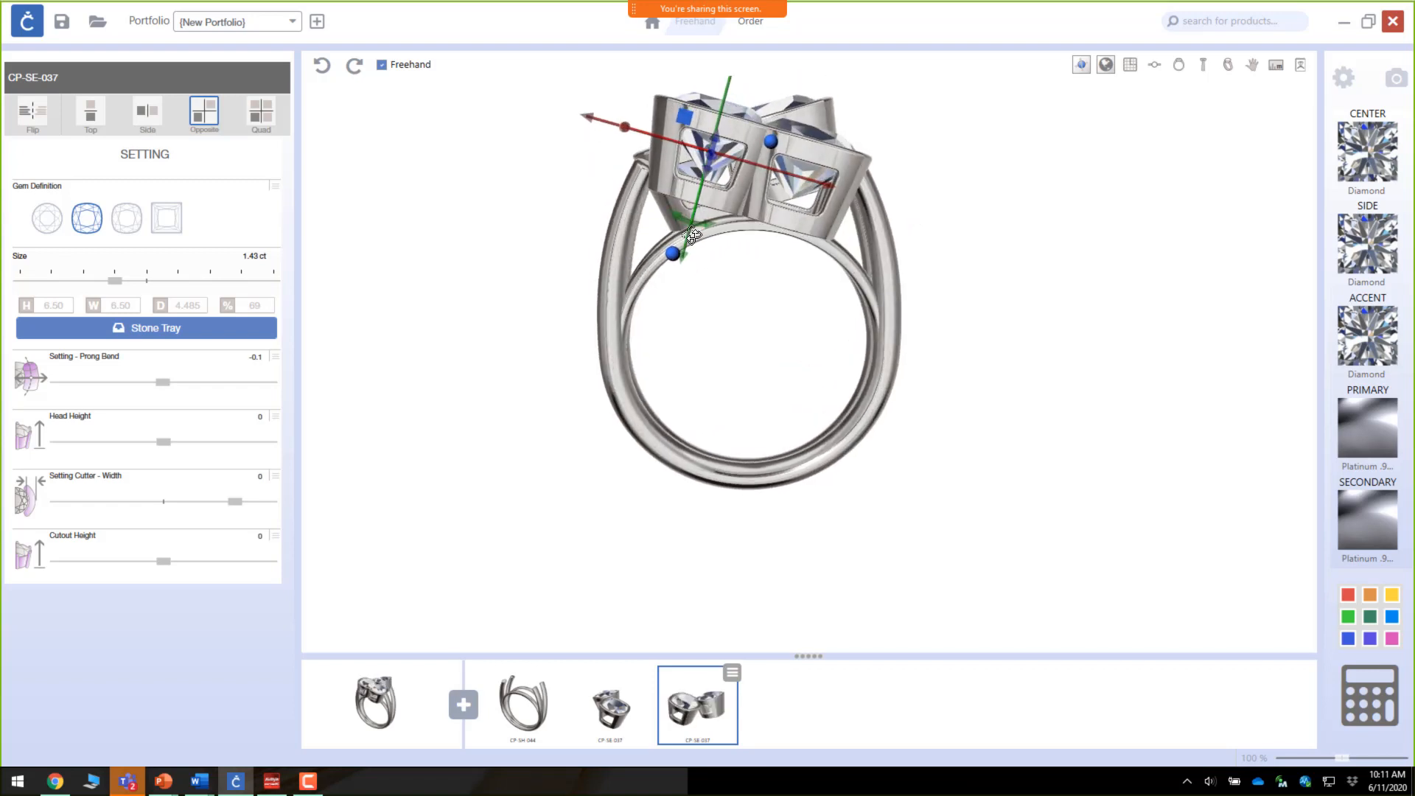
click(323, 66)
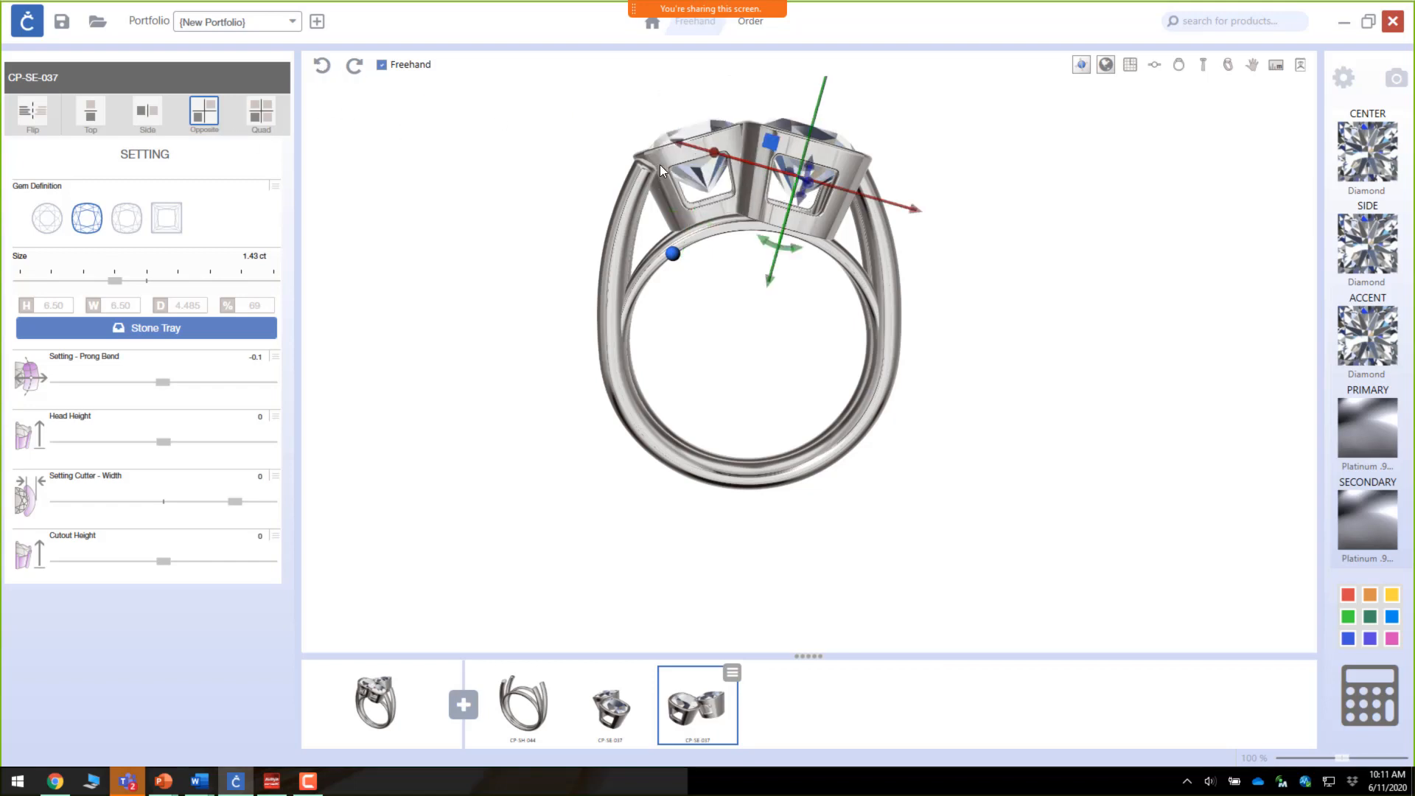
drag(771, 361, 750, 509)
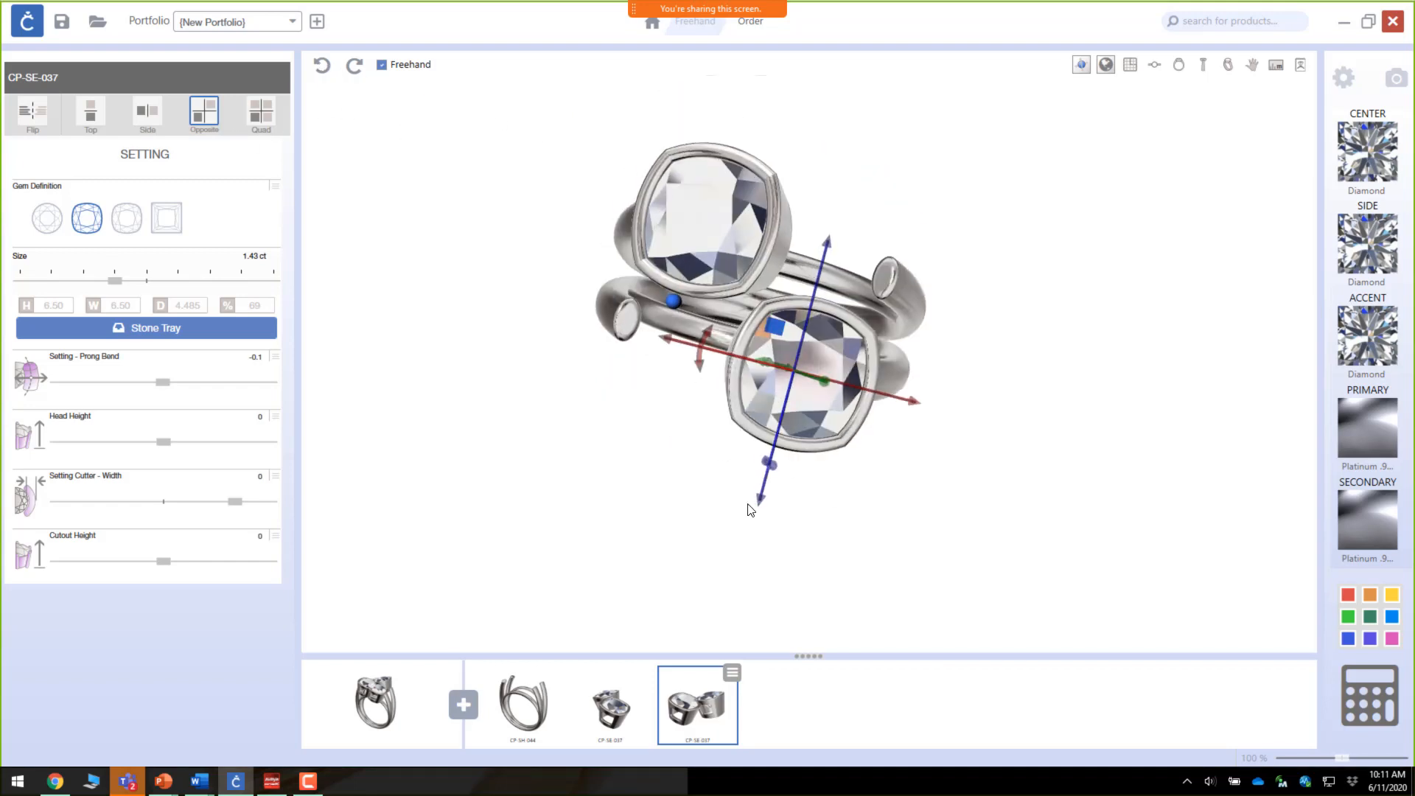
drag(829, 243, 850, 118)
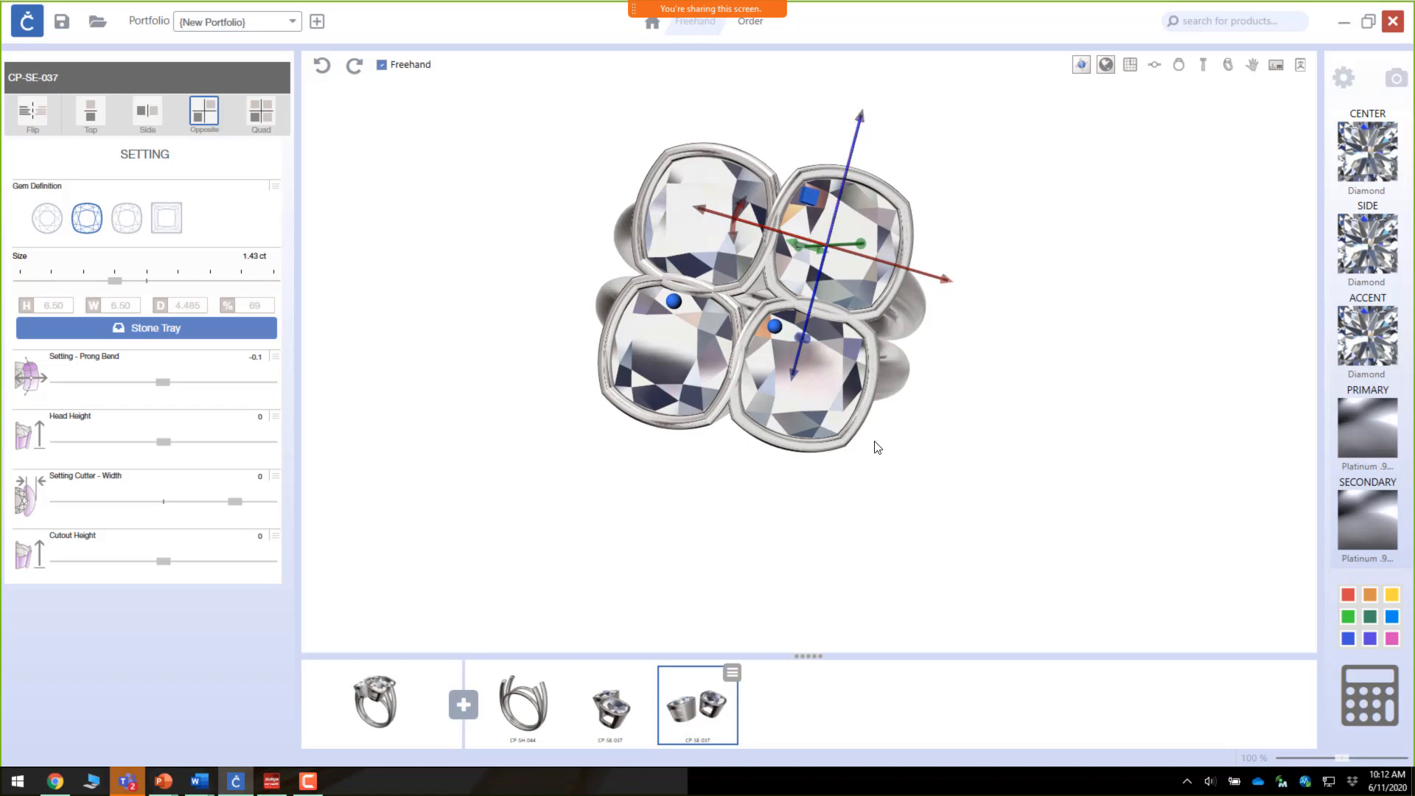
right_drag(875, 444, 922, 241)
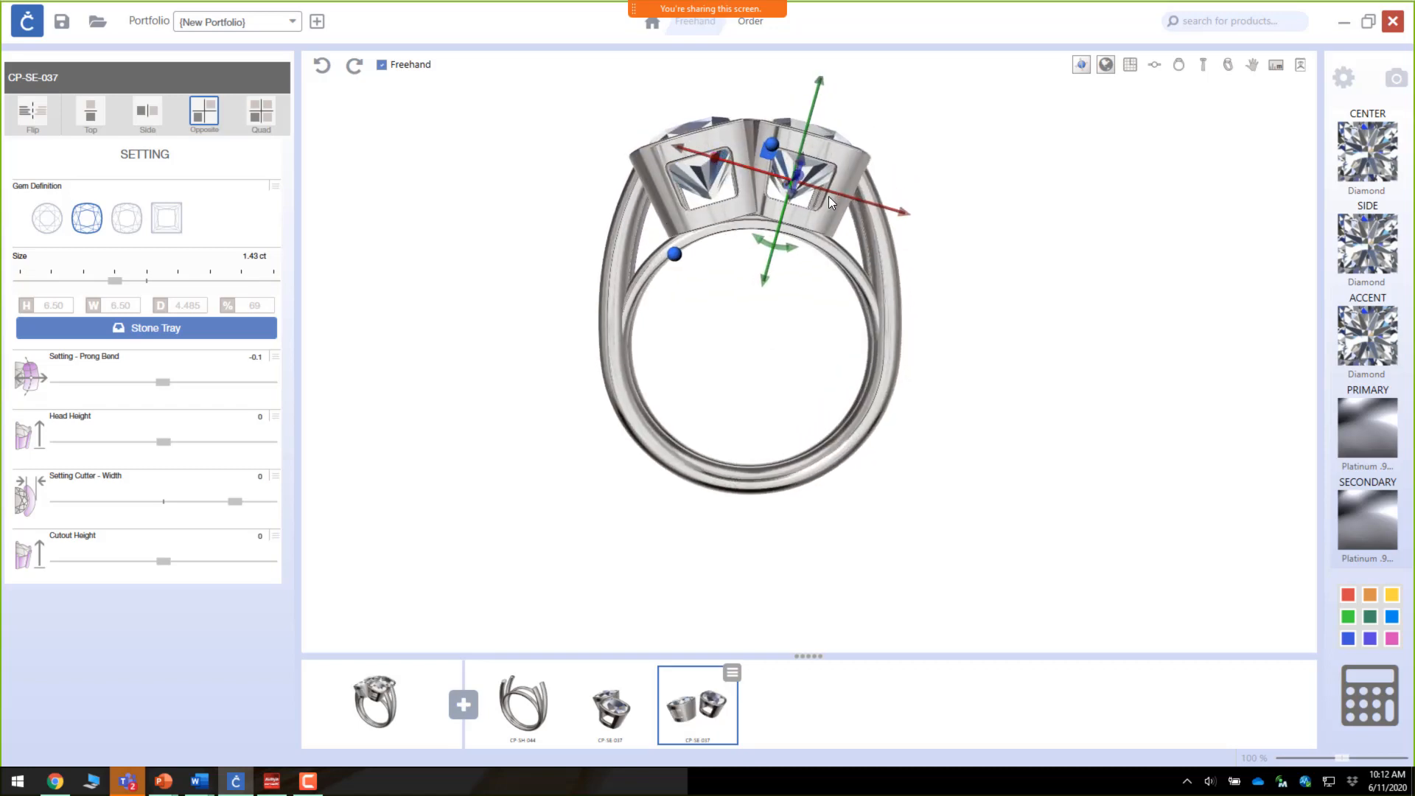
right_drag(829, 196, 411, 352)
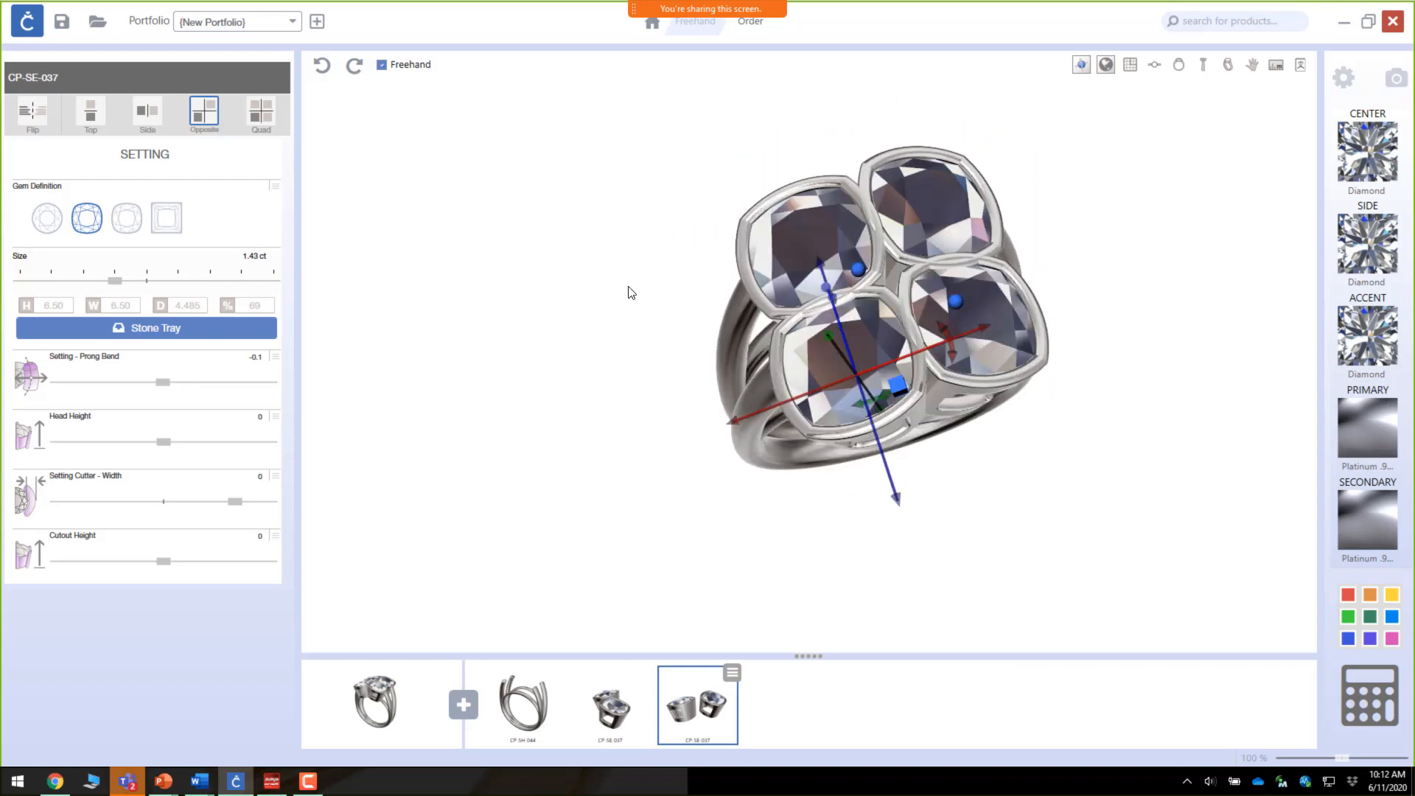
Step: Change the duplicated settings' gem definition to round and reduce the size to .59 ct
click(51, 226)
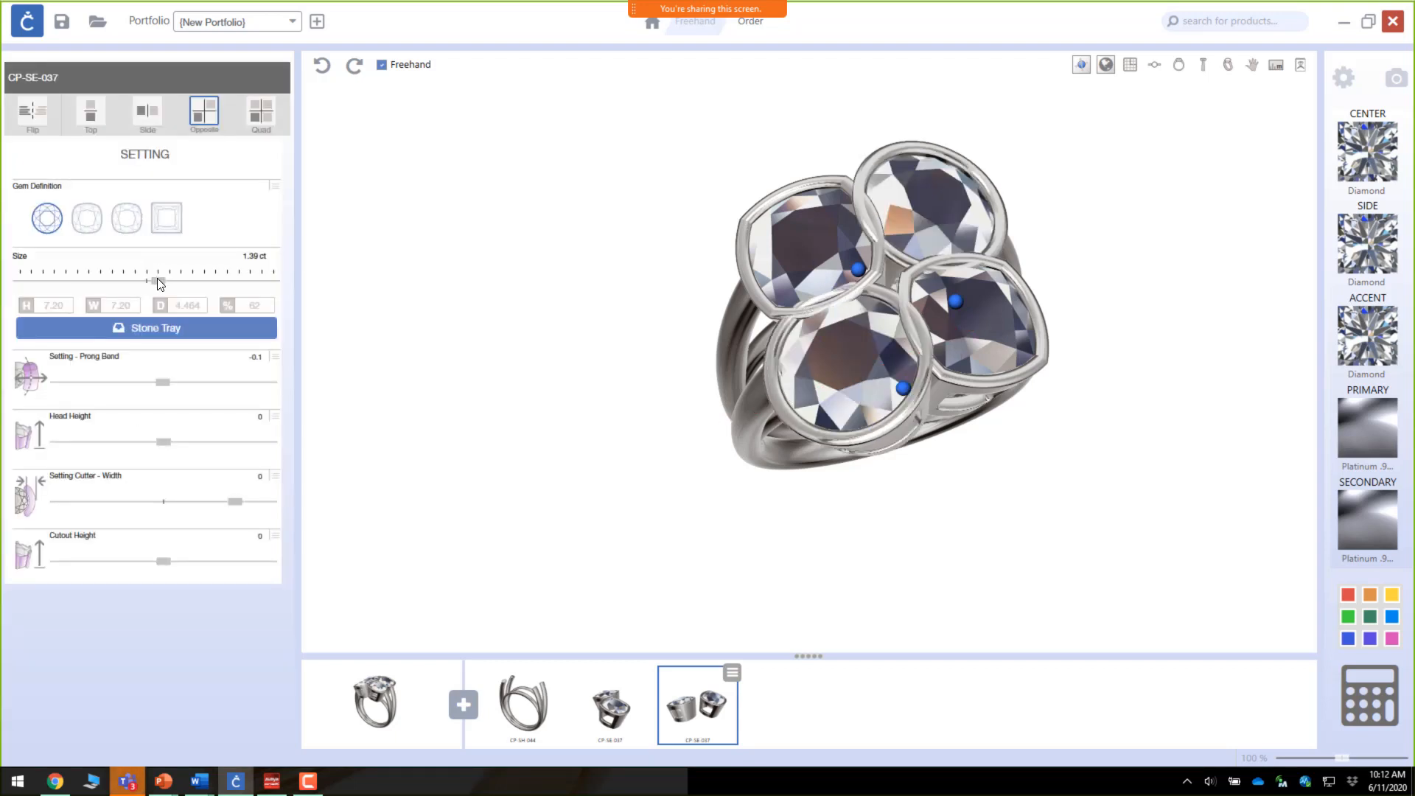
drag(157, 279, 87, 282)
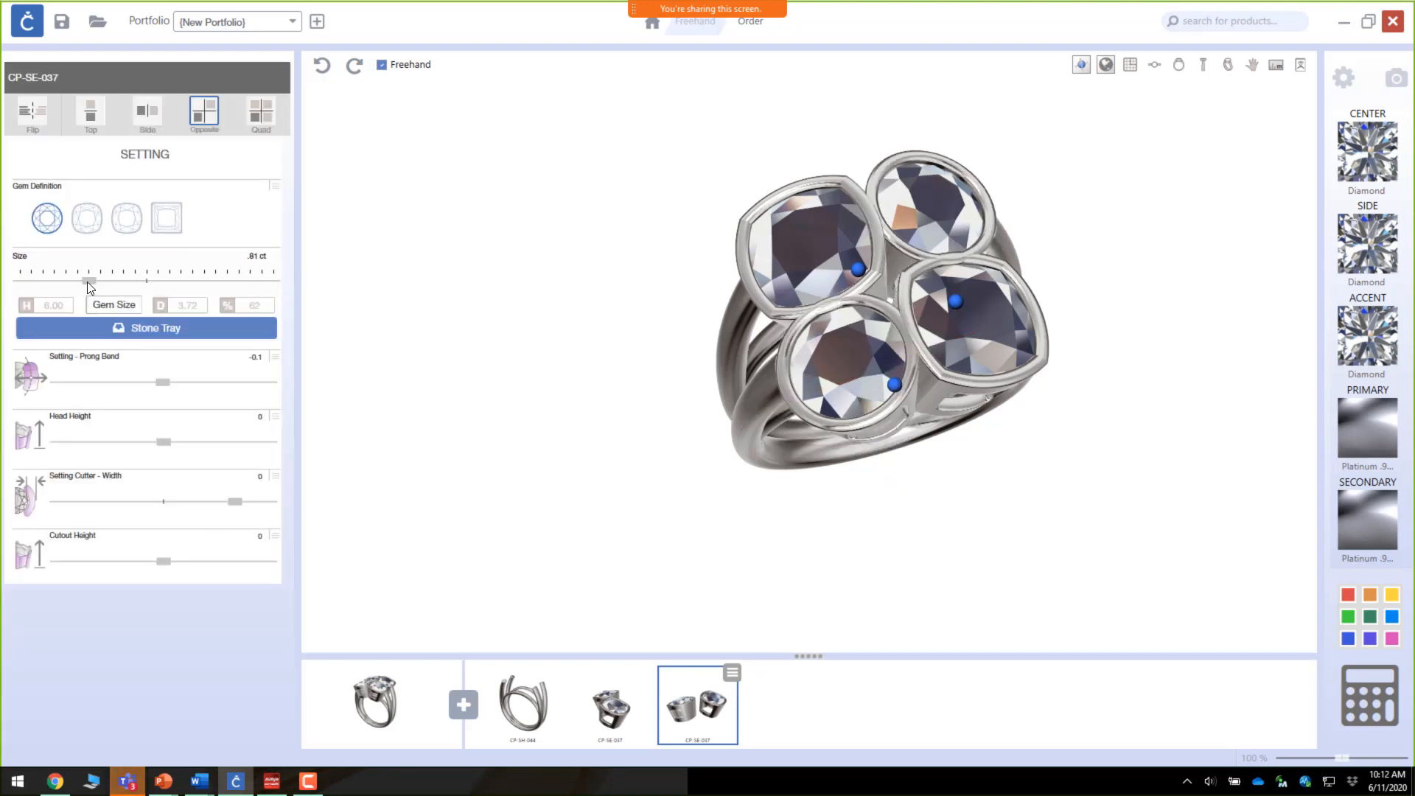
drag(87, 281, 43, 289)
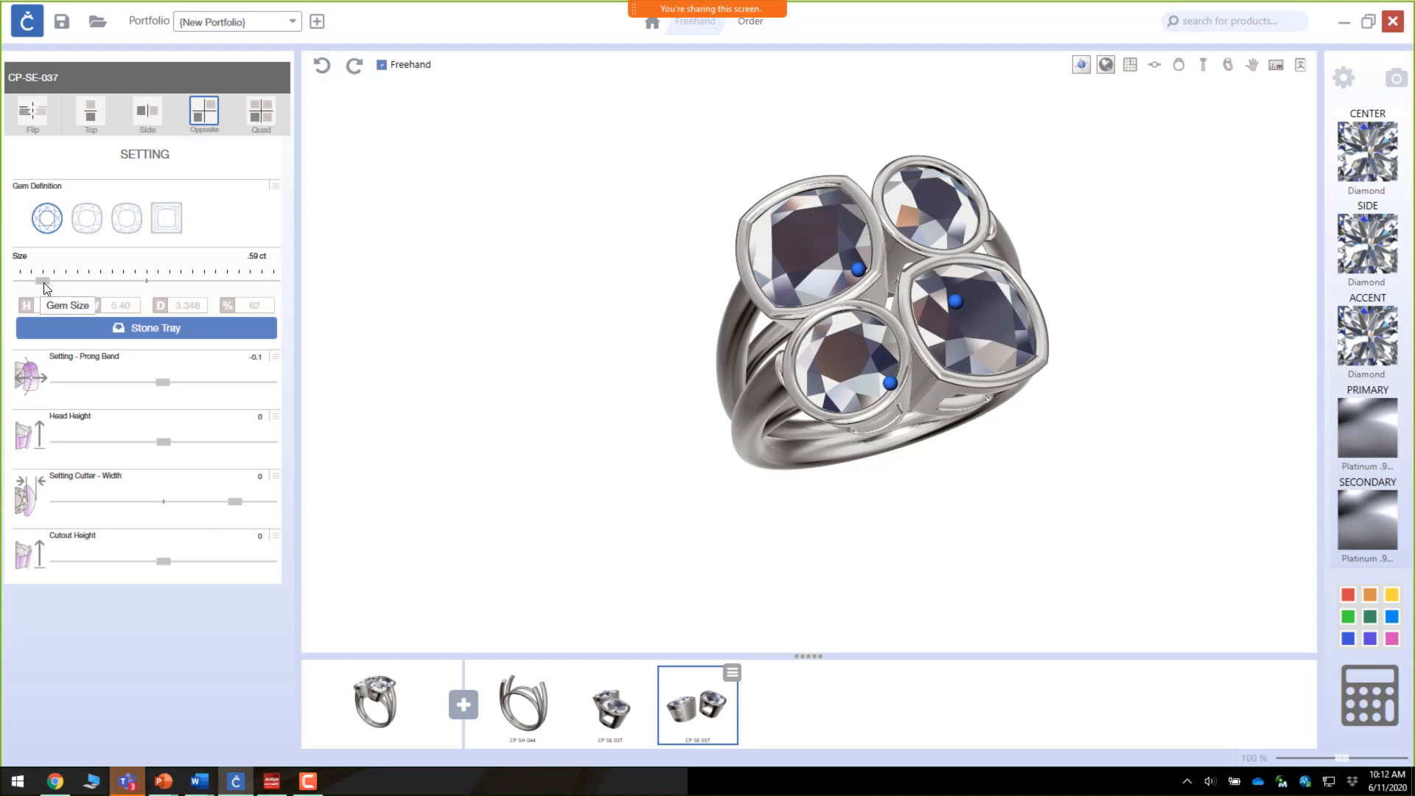
Step: Reduce the duplicated settings' gem size to .47 ct and nudge their position and rotation slightly
drag(43, 283, 4, 282)
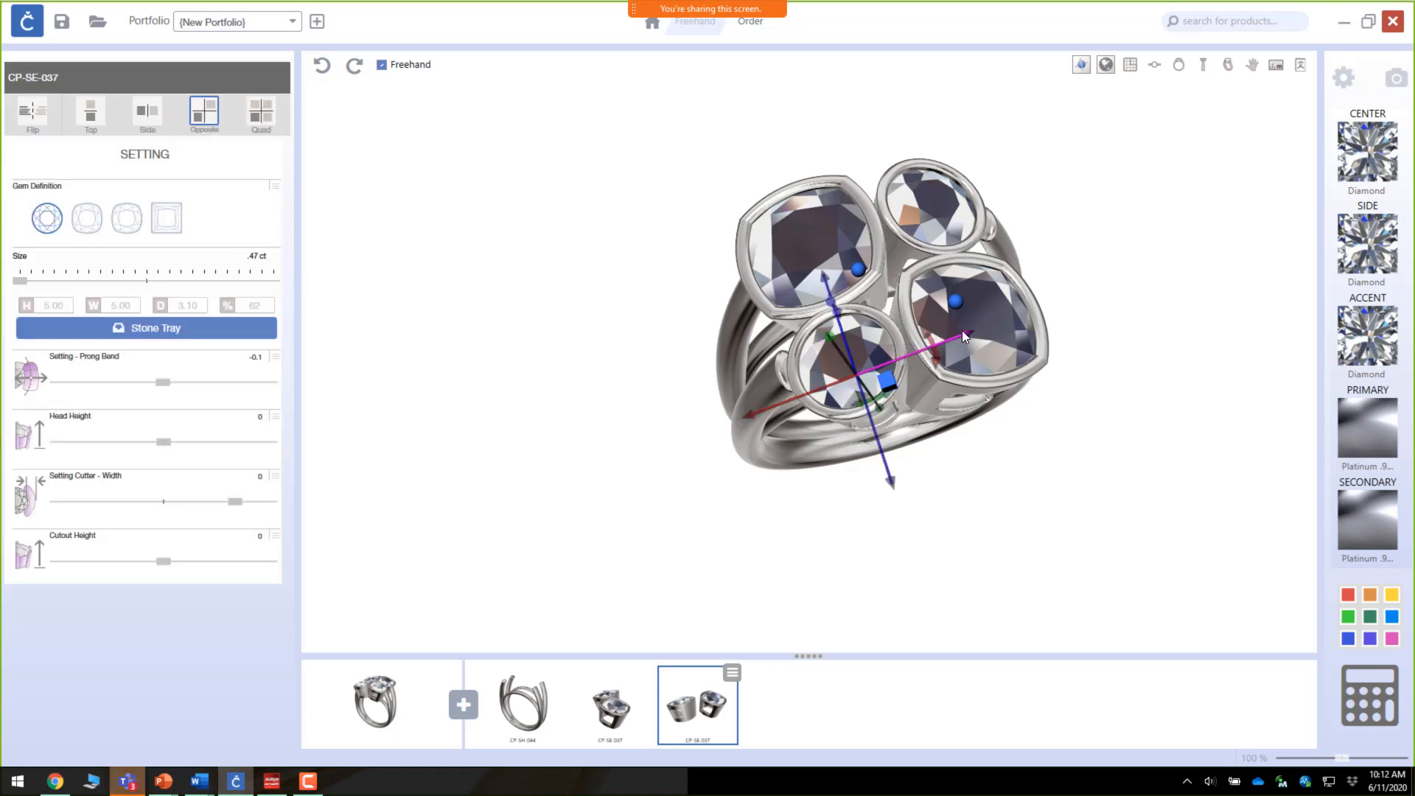
drag(969, 337, 953, 333)
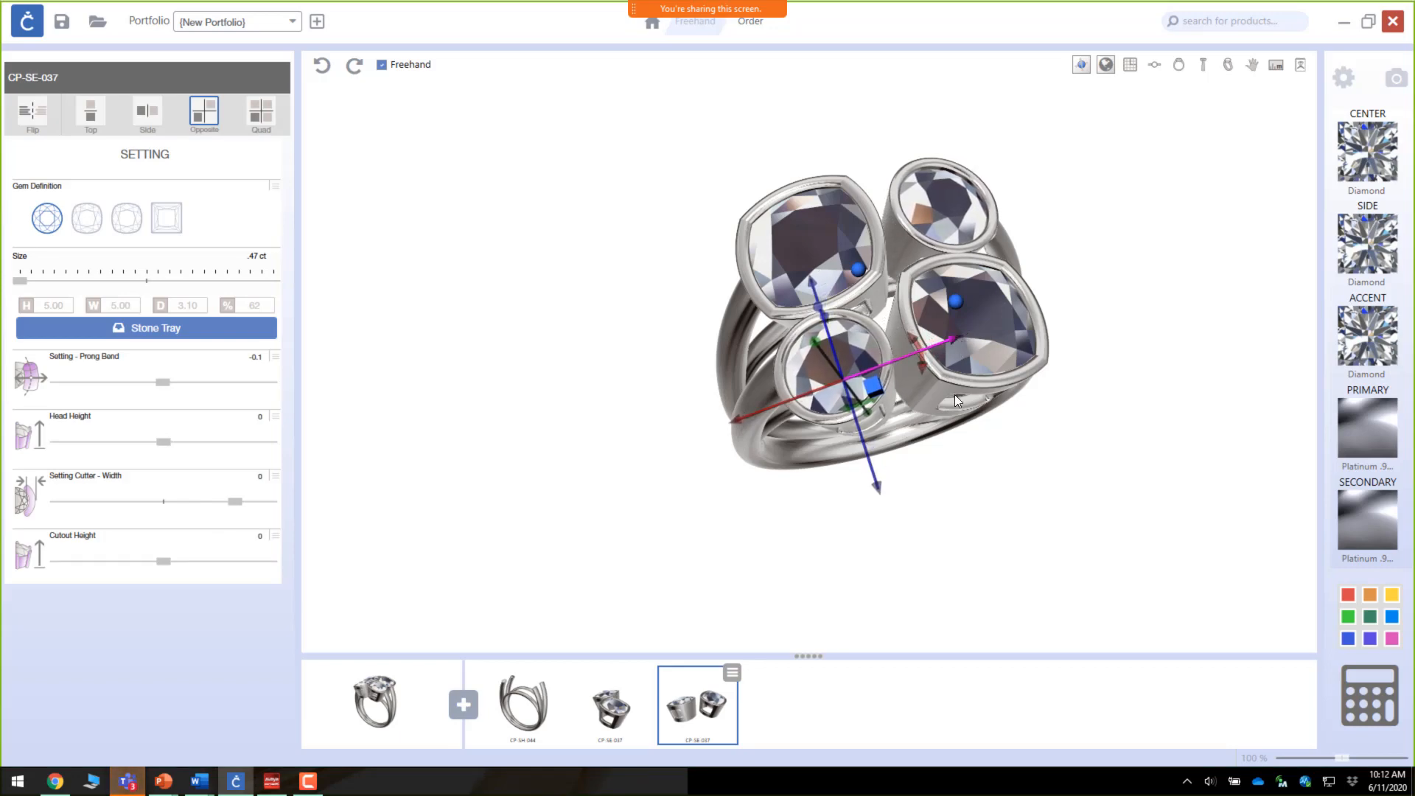
right_drag(957, 400, 910, 249)
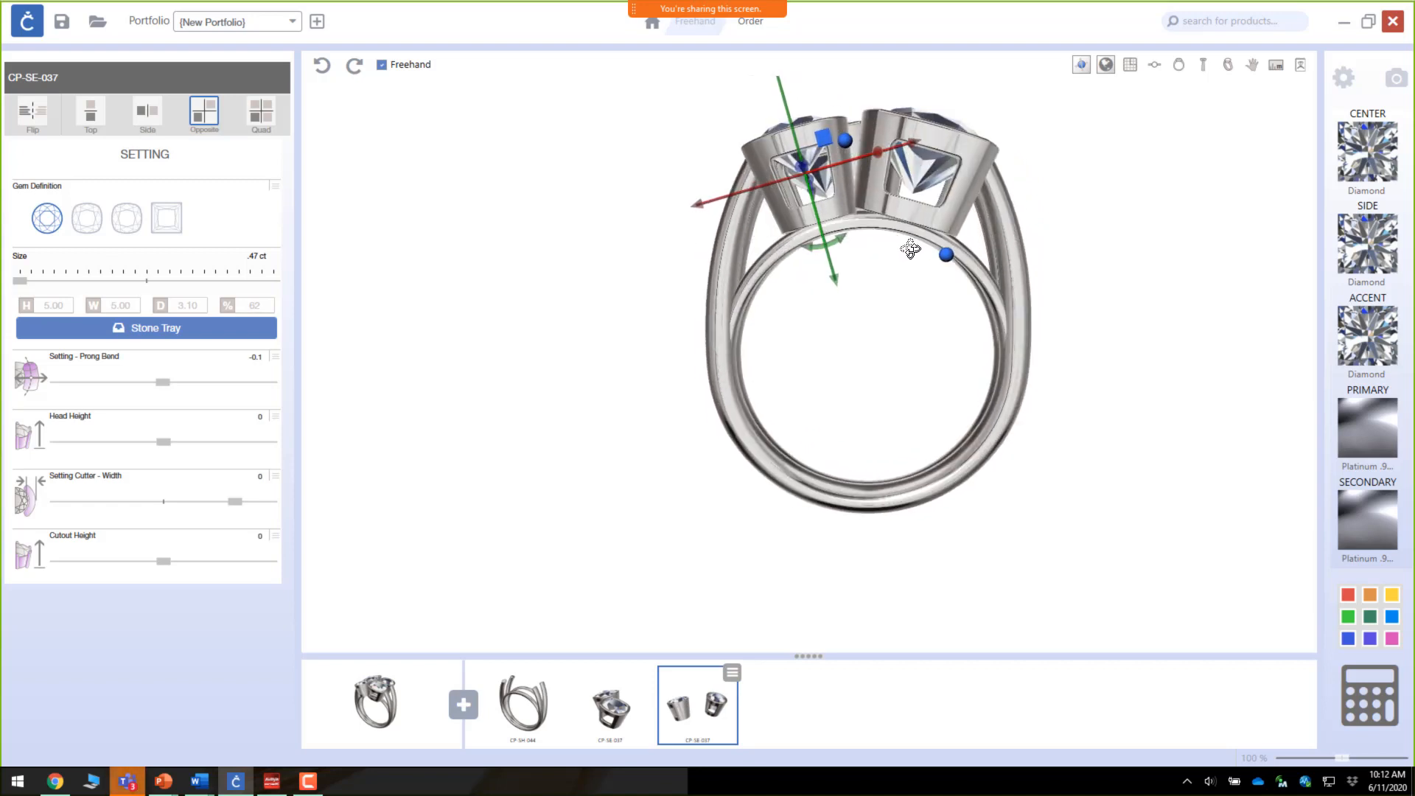
scroll(793, 210, up, 3)
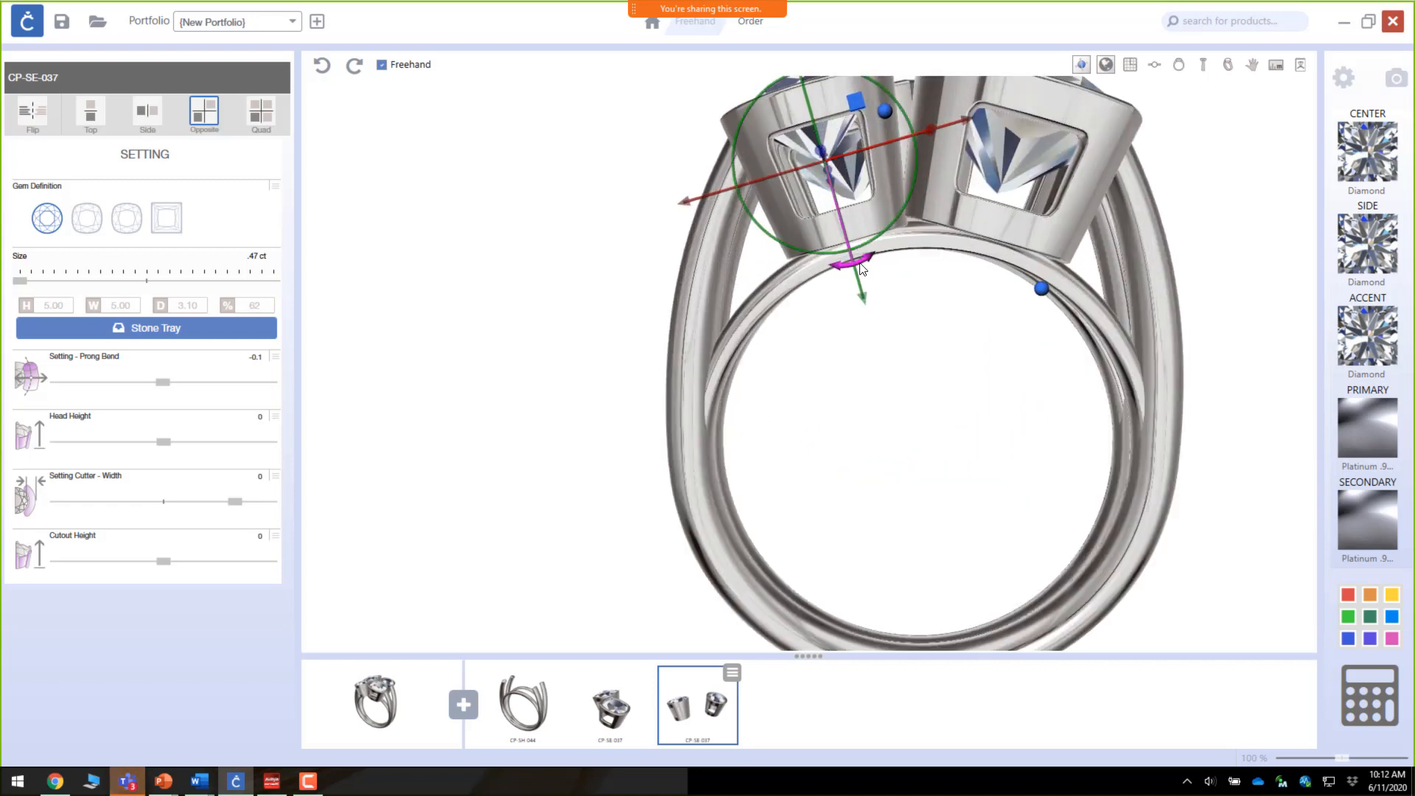
drag(861, 269, 865, 268)
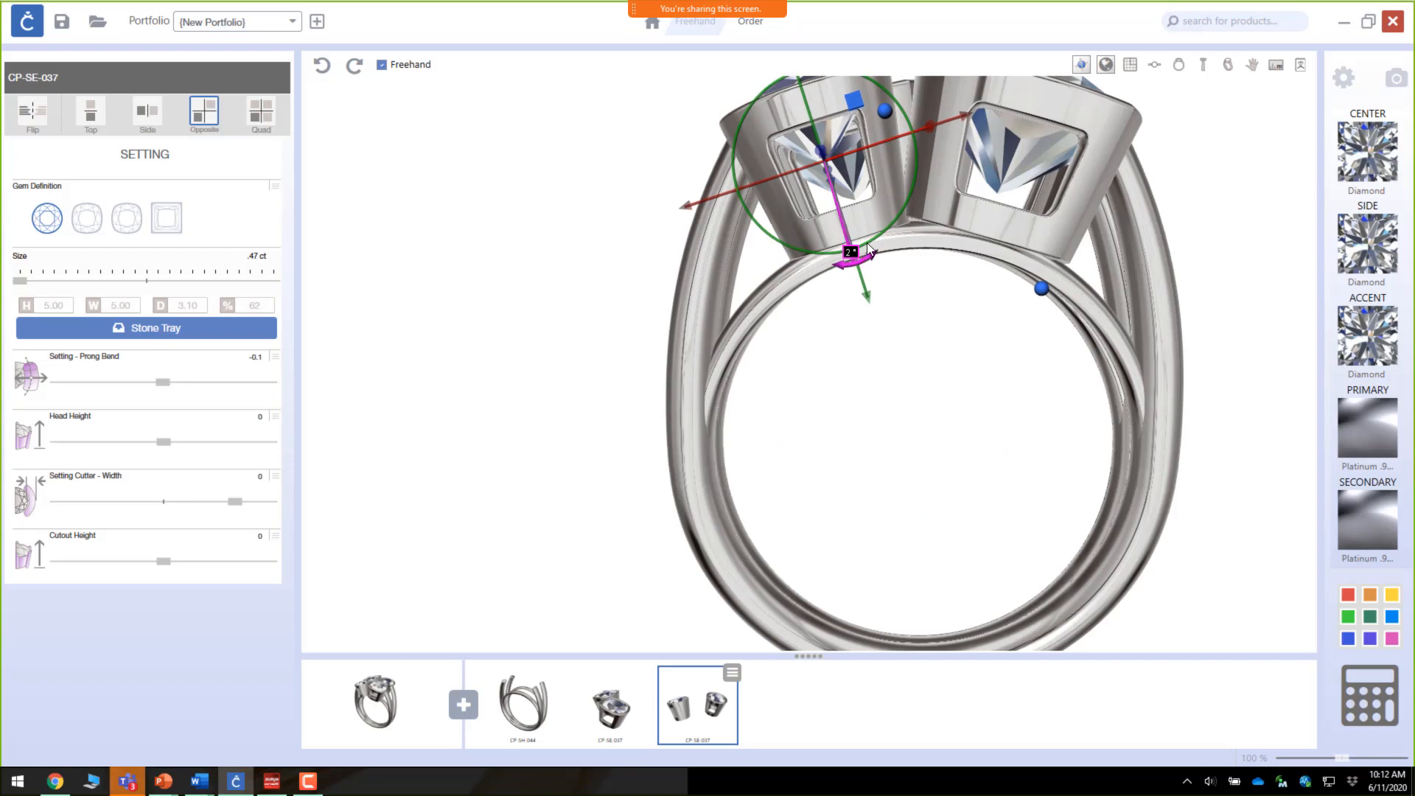
right_drag(867, 248, 523, 329)
scroll(696, 230, down, 8)
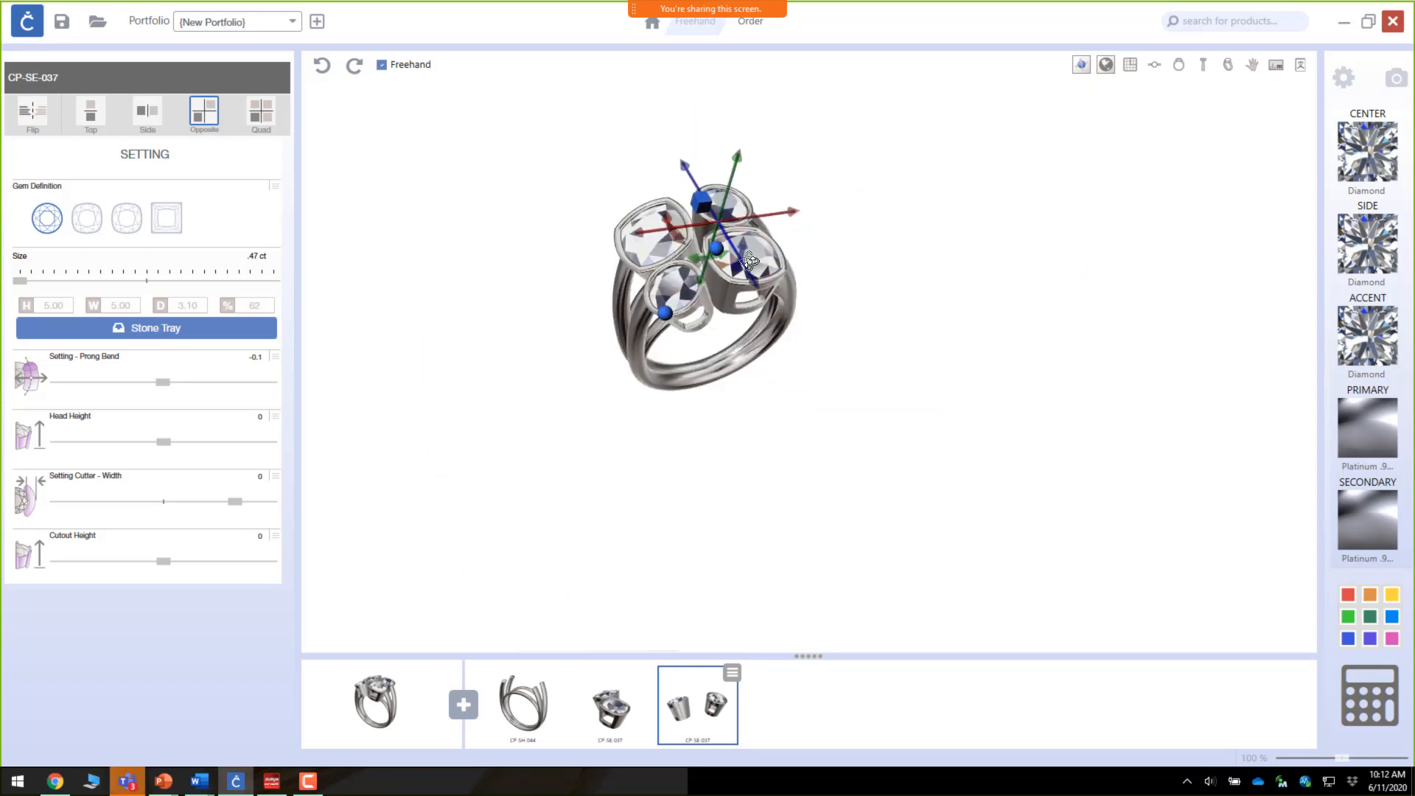
right_drag(750, 262, 708, 319)
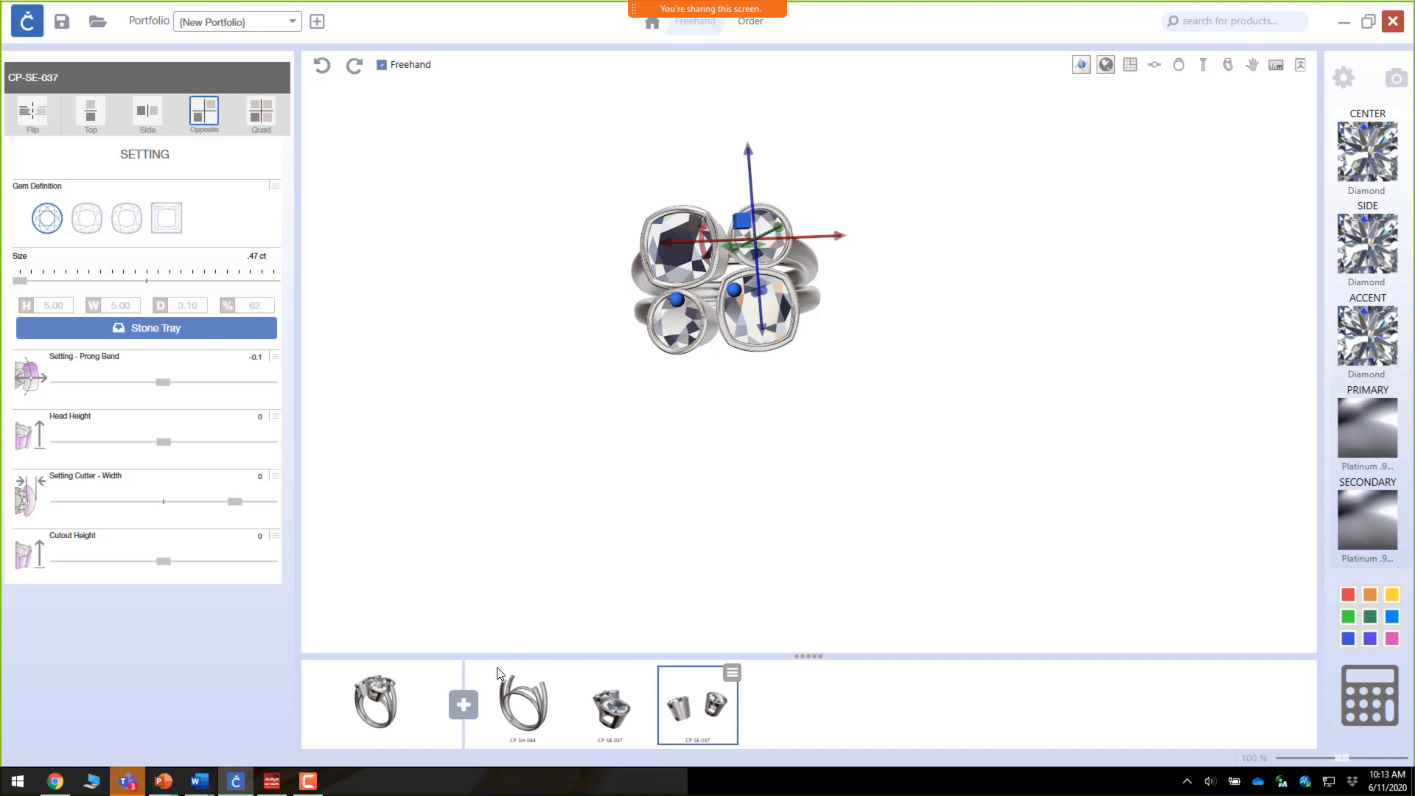
Step: Add the CP-SE-045 curved channel setting from the Settings category of the part library
click(465, 709)
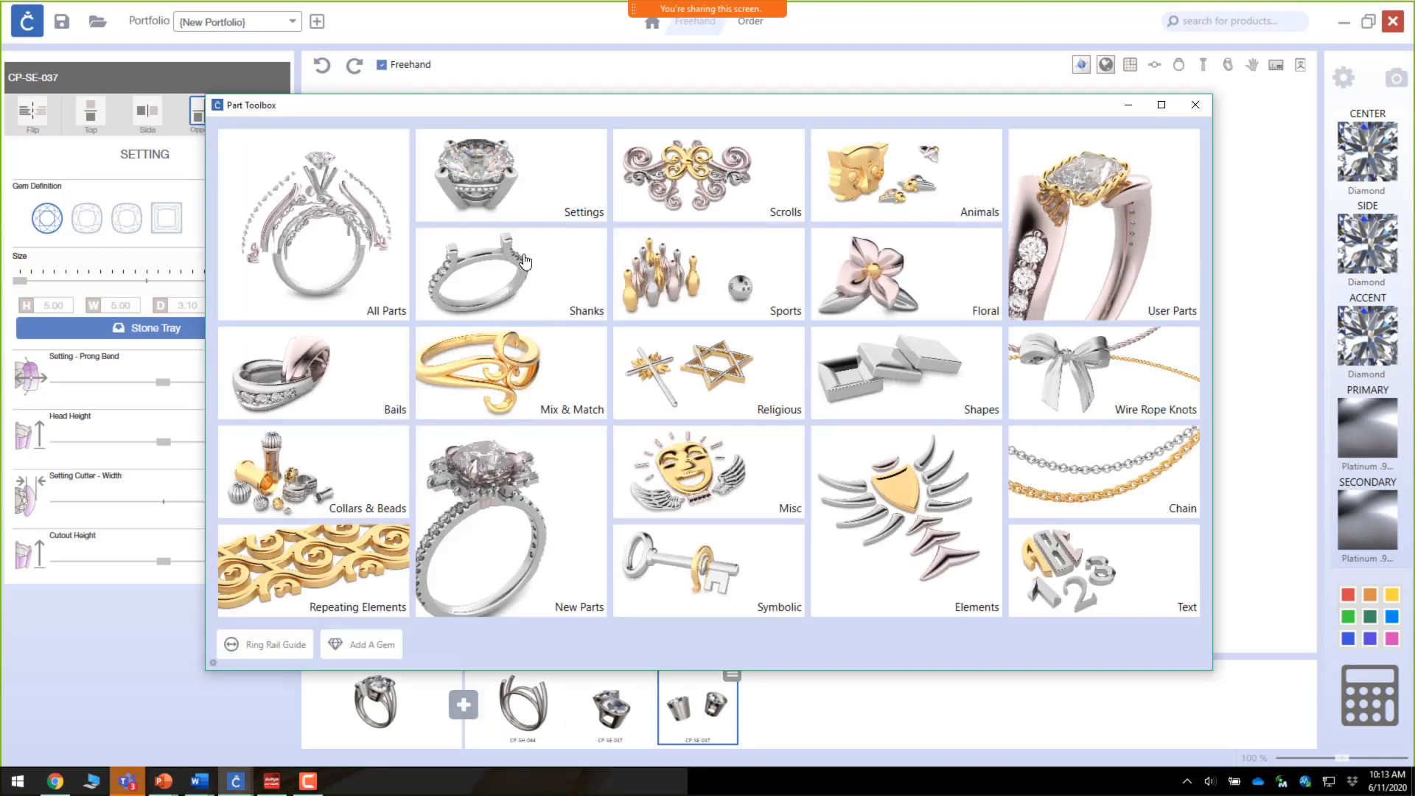
click(505, 183)
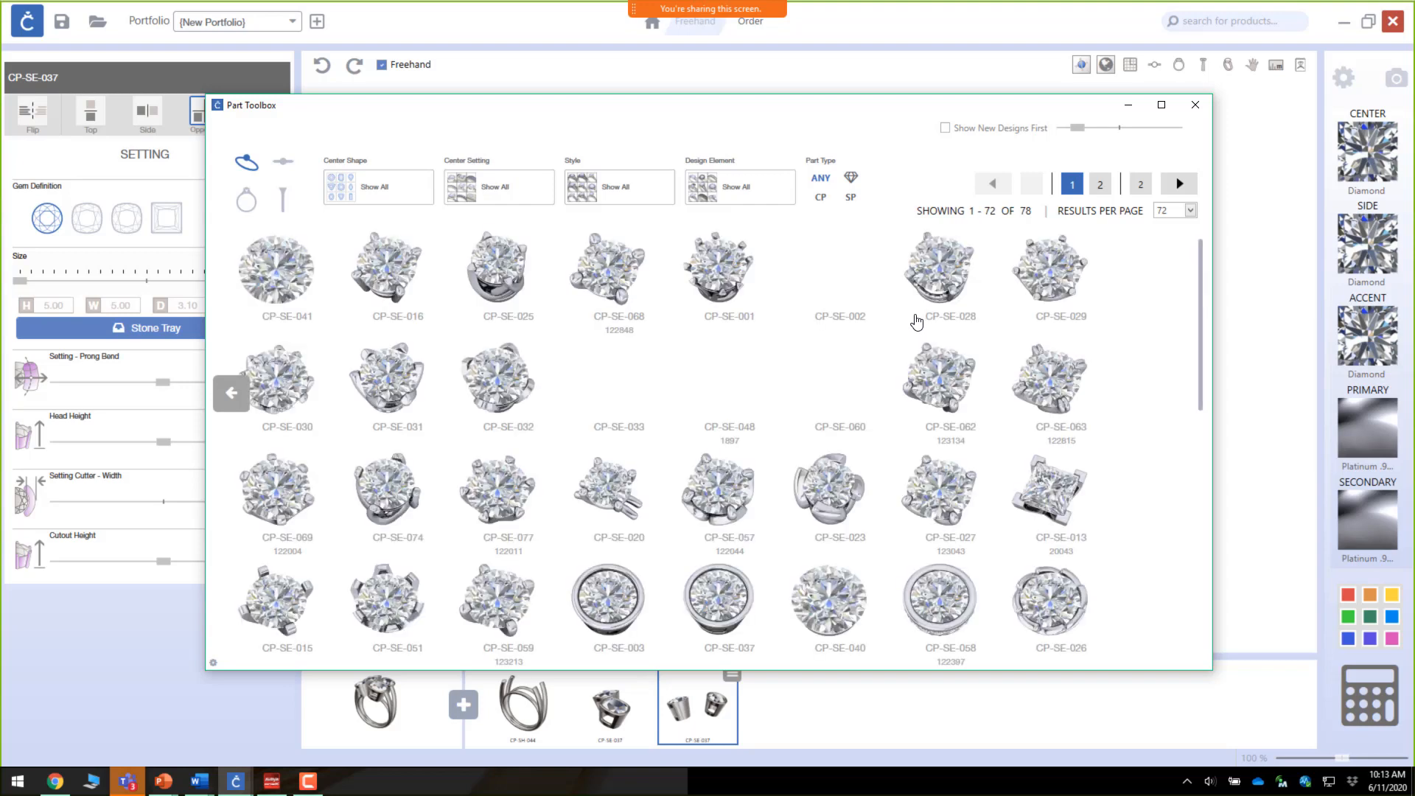
scroll(911, 324, down, 1)
scroll(911, 326, down, 10)
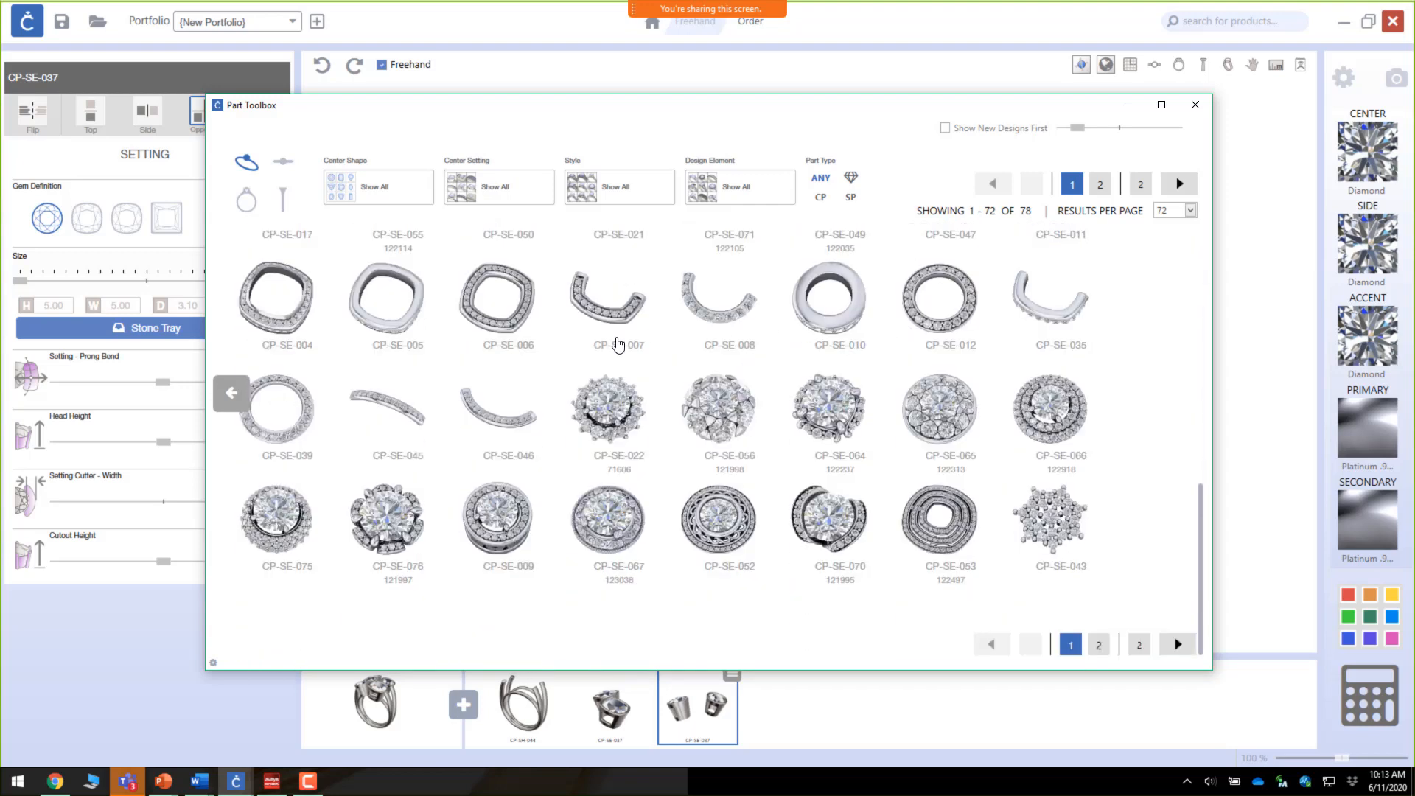
click(401, 409)
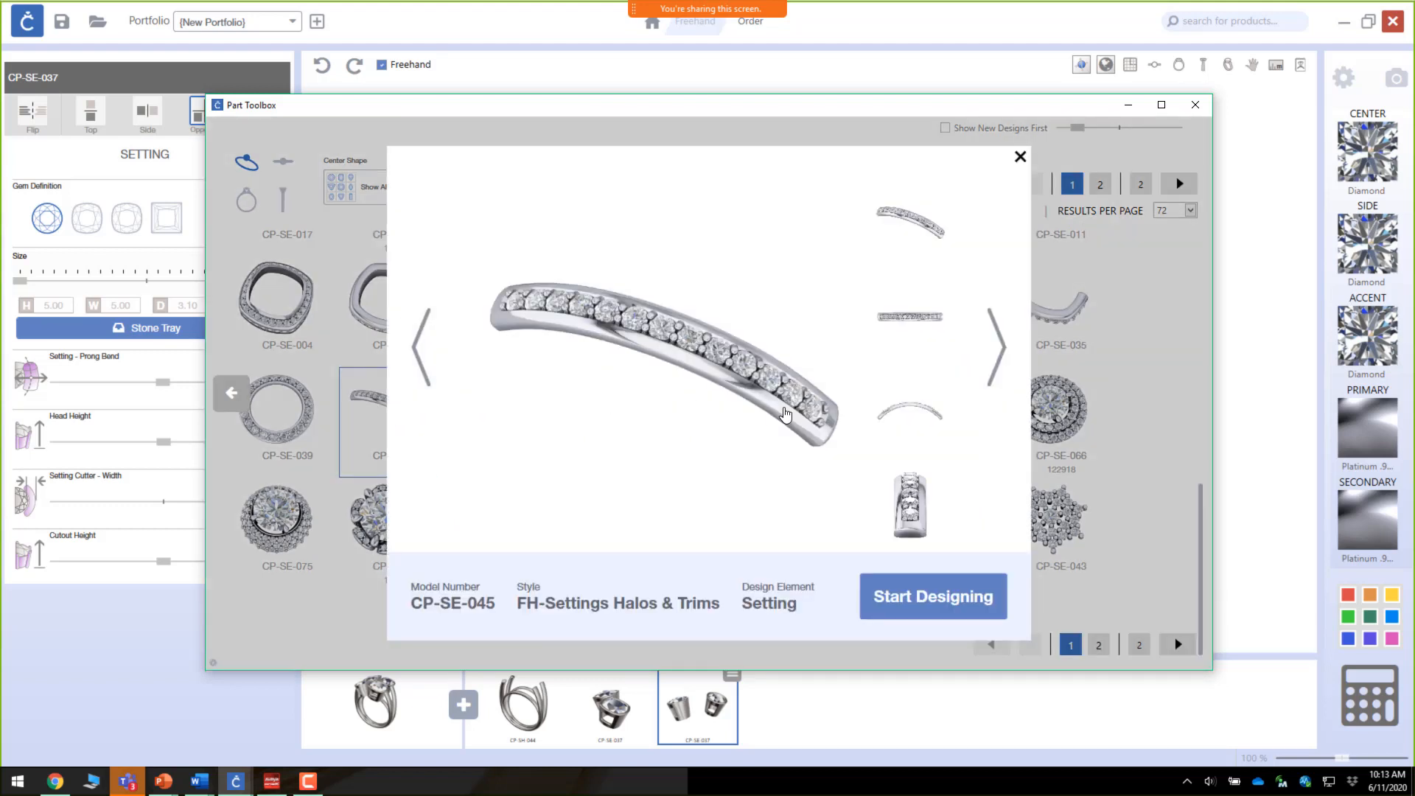
click(955, 603)
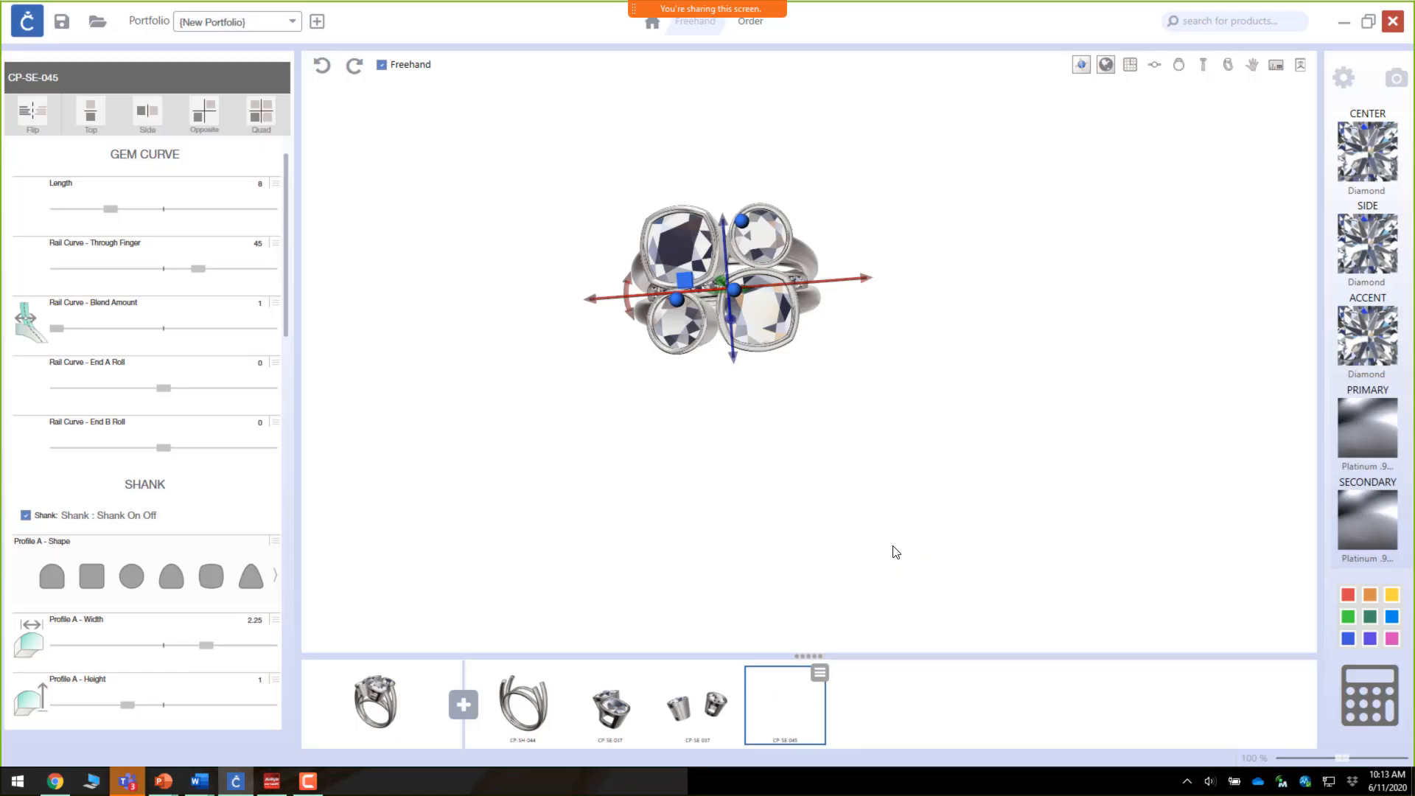
Step: Move and rotate the new channel setting onto the top of the ring
right_drag(789, 421, 791, 271)
drag(732, 377, 719, 291)
right_drag(719, 291, 695, 334)
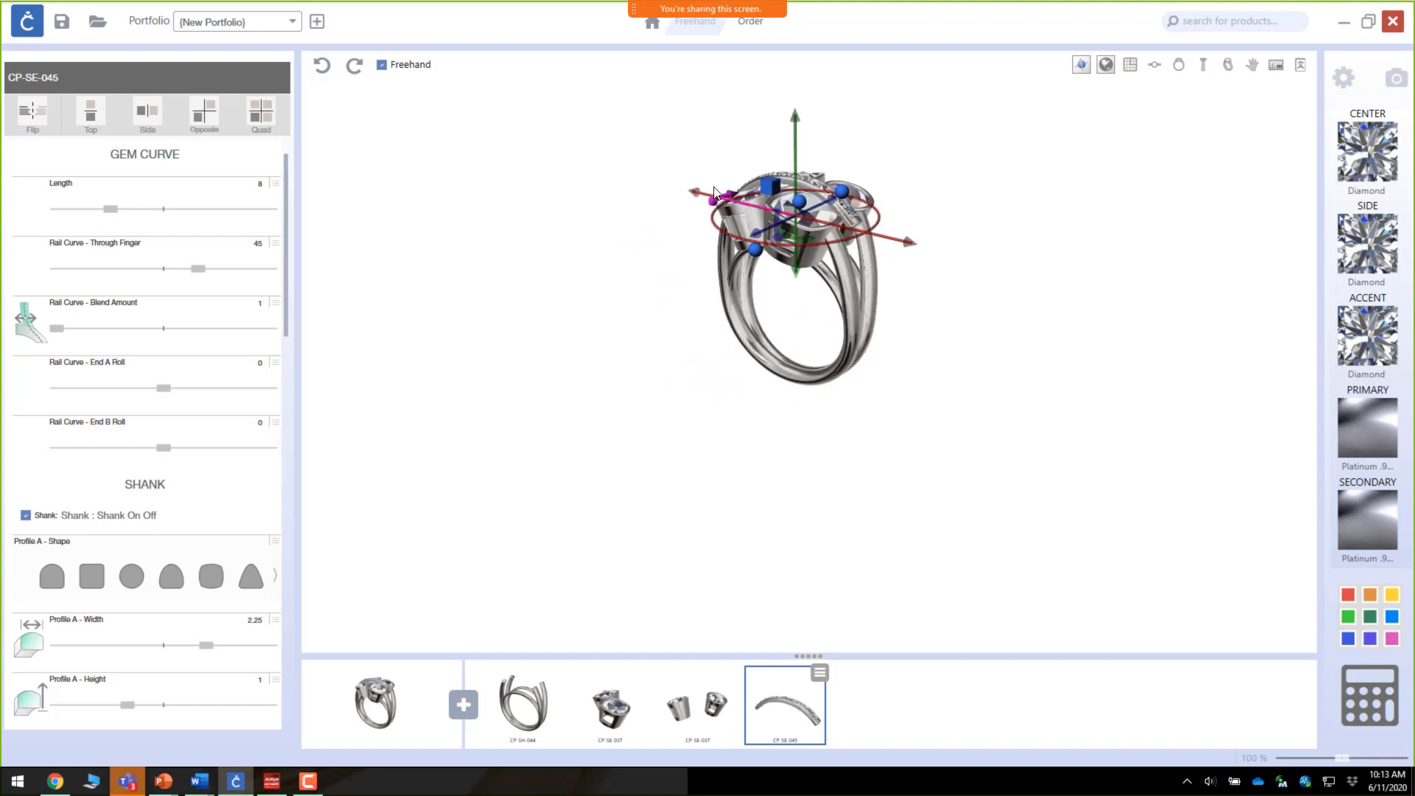
drag(716, 203, 685, 258)
Step: Set the channel setting's Rail Curve - Through Finger to 1
right_drag(823, 355, 701, 320)
scroll(859, 197, up, 3)
scroll(859, 197, up, 2)
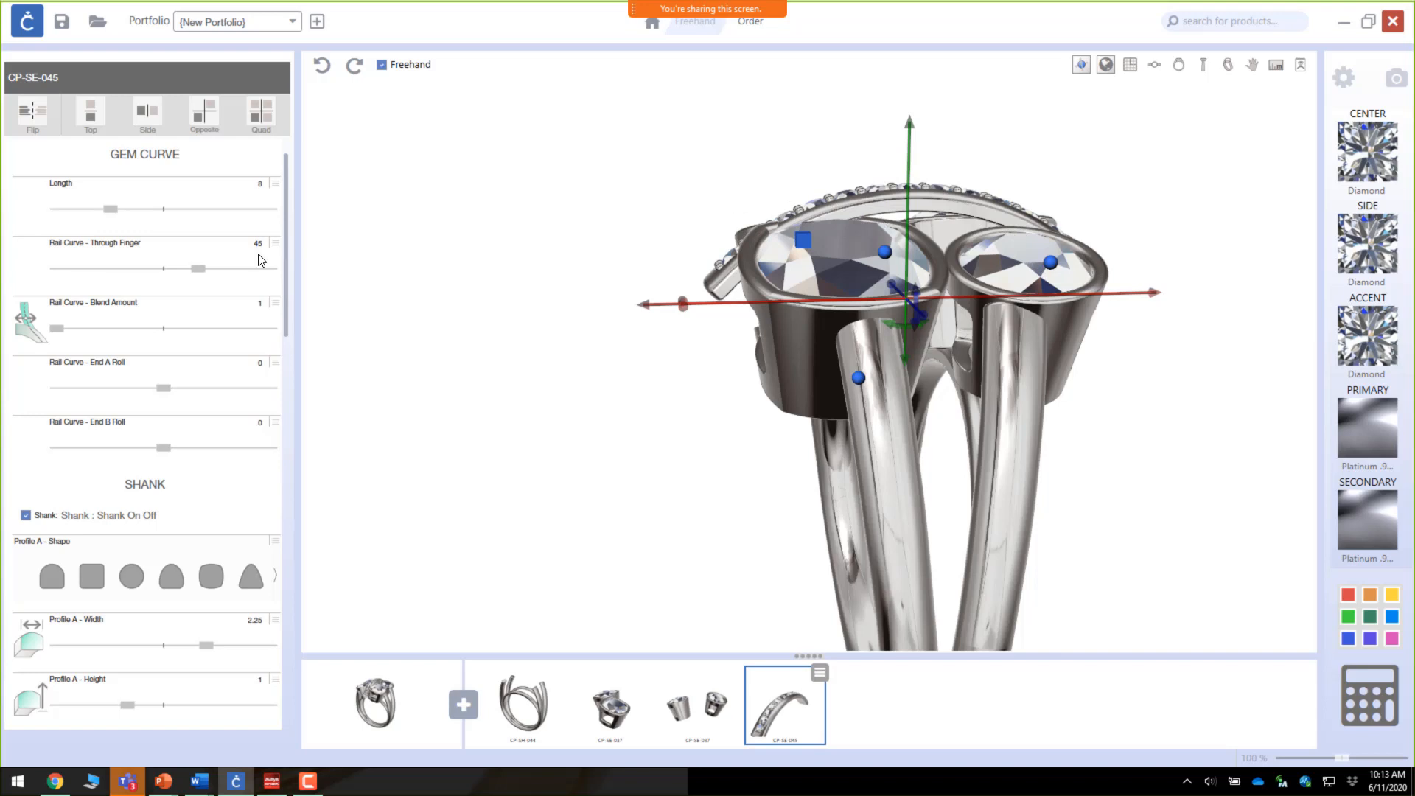
drag(200, 272, 115, 279)
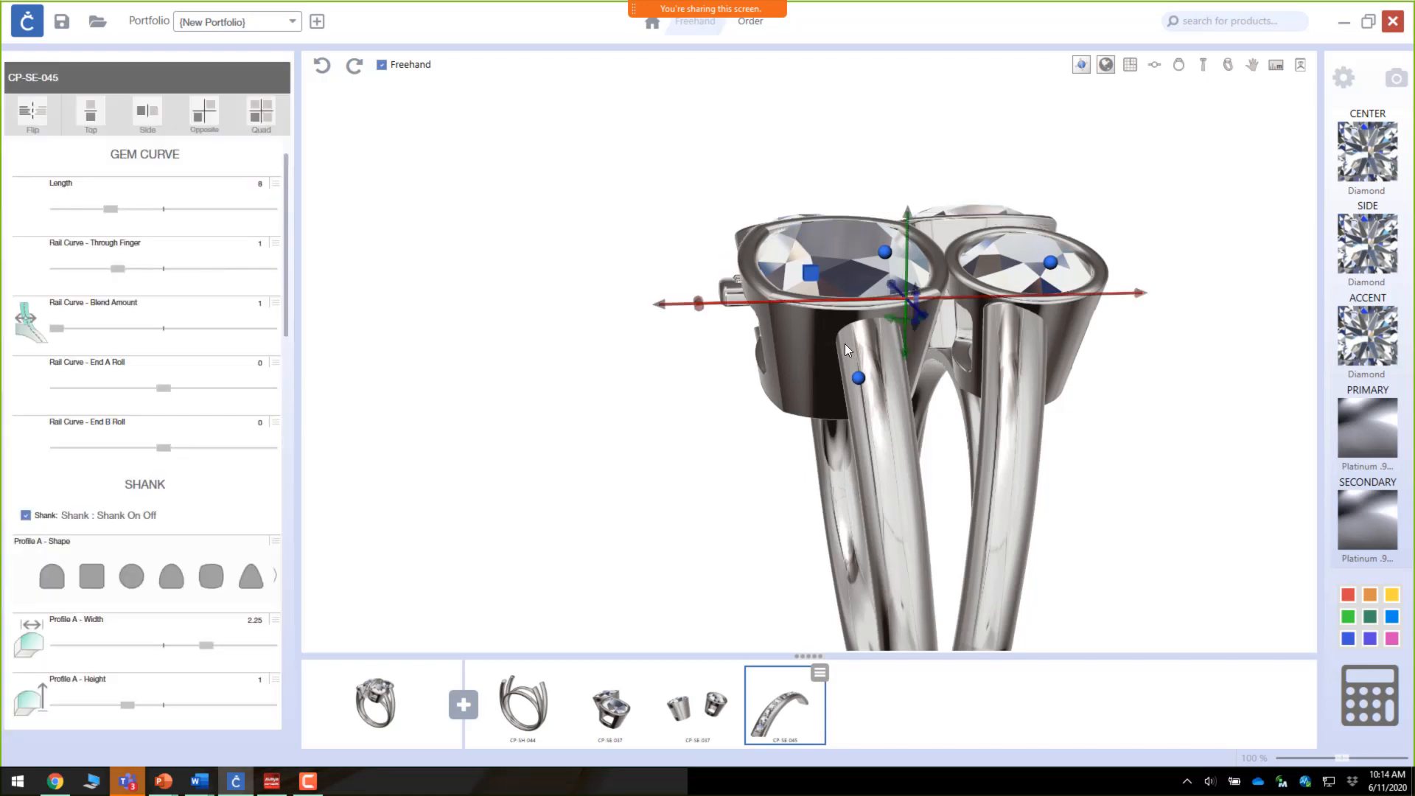
Step: Move the channel setting into the gap running between the four bezel settings
drag(900, 355, 871, 281)
right_drag(873, 287, 999, 484)
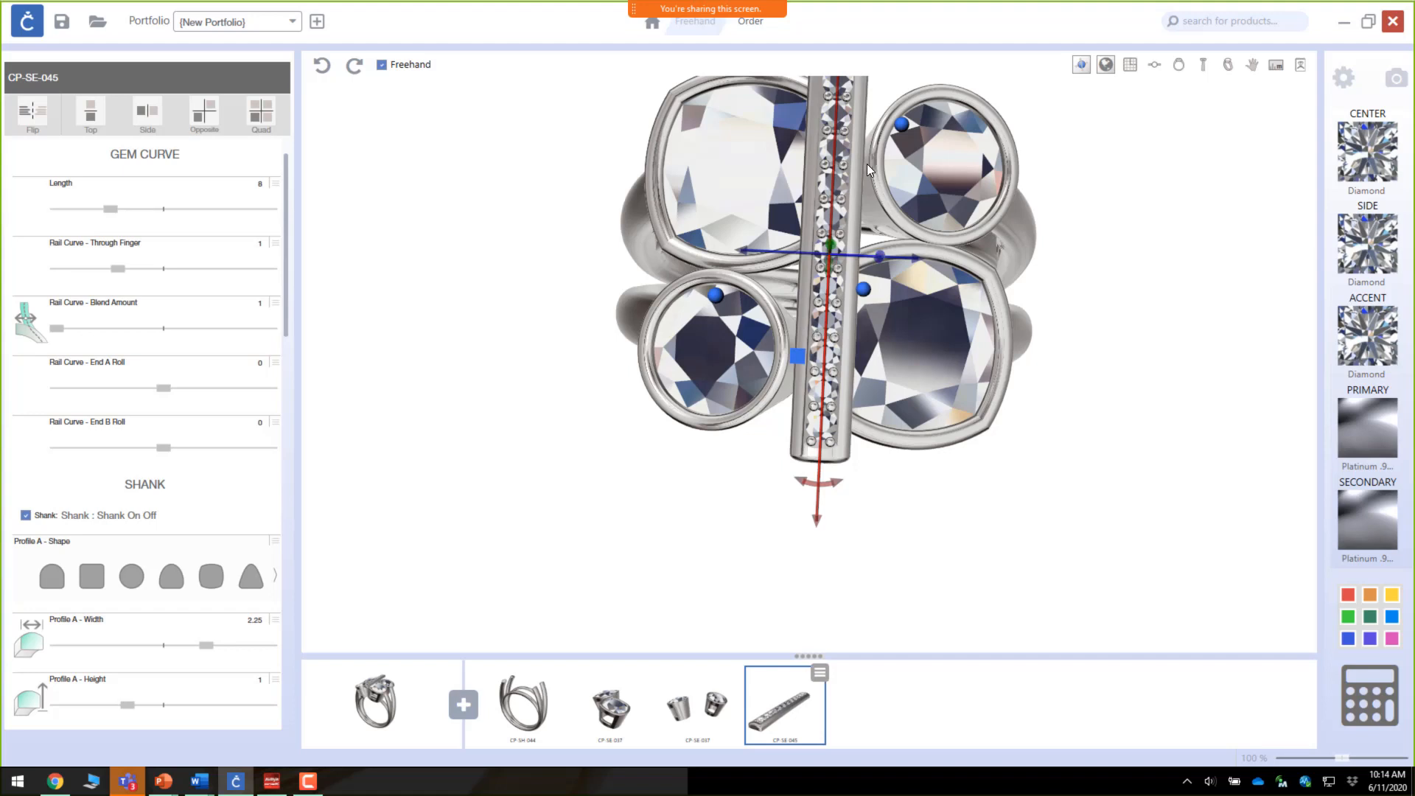
scroll(848, 310, down, 3)
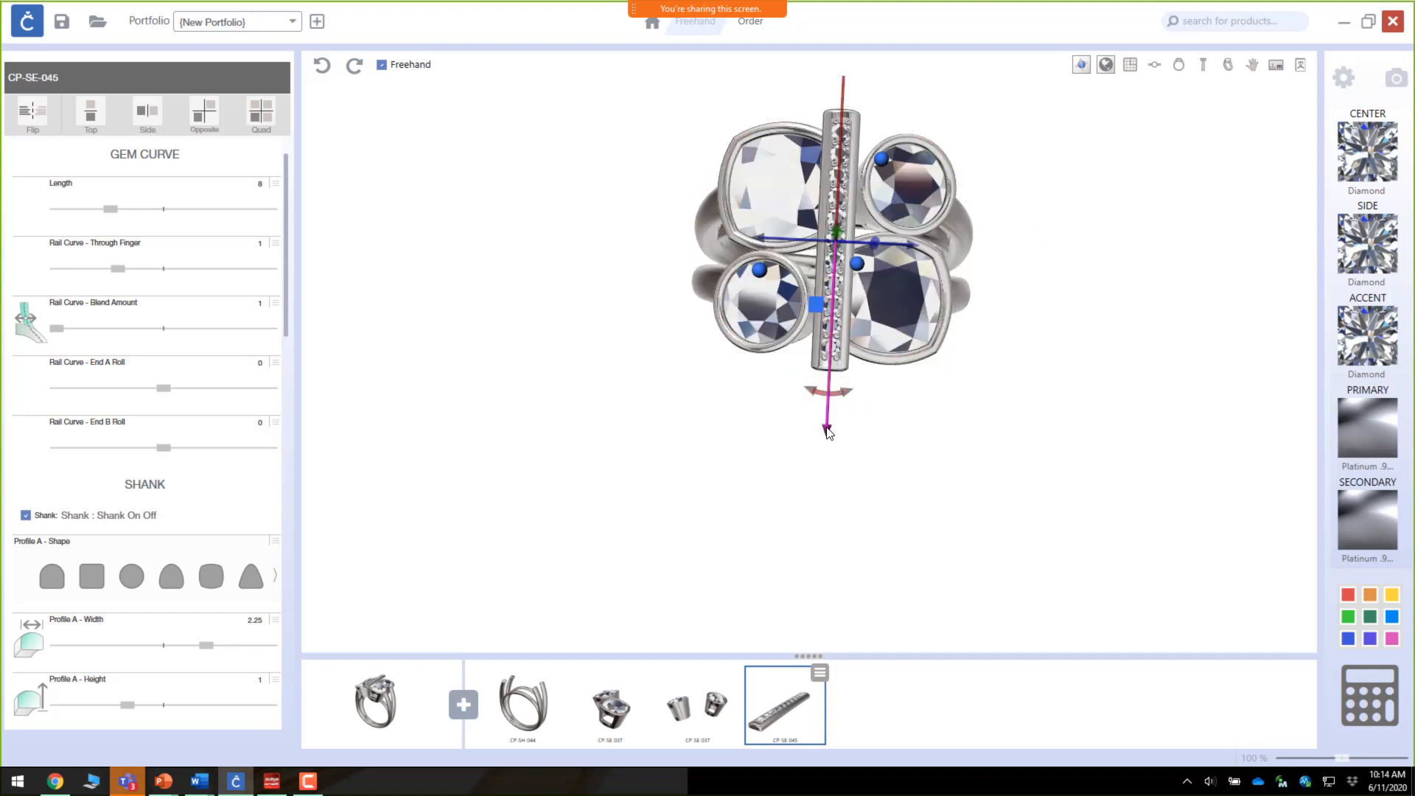
drag(817, 472, 817, 486)
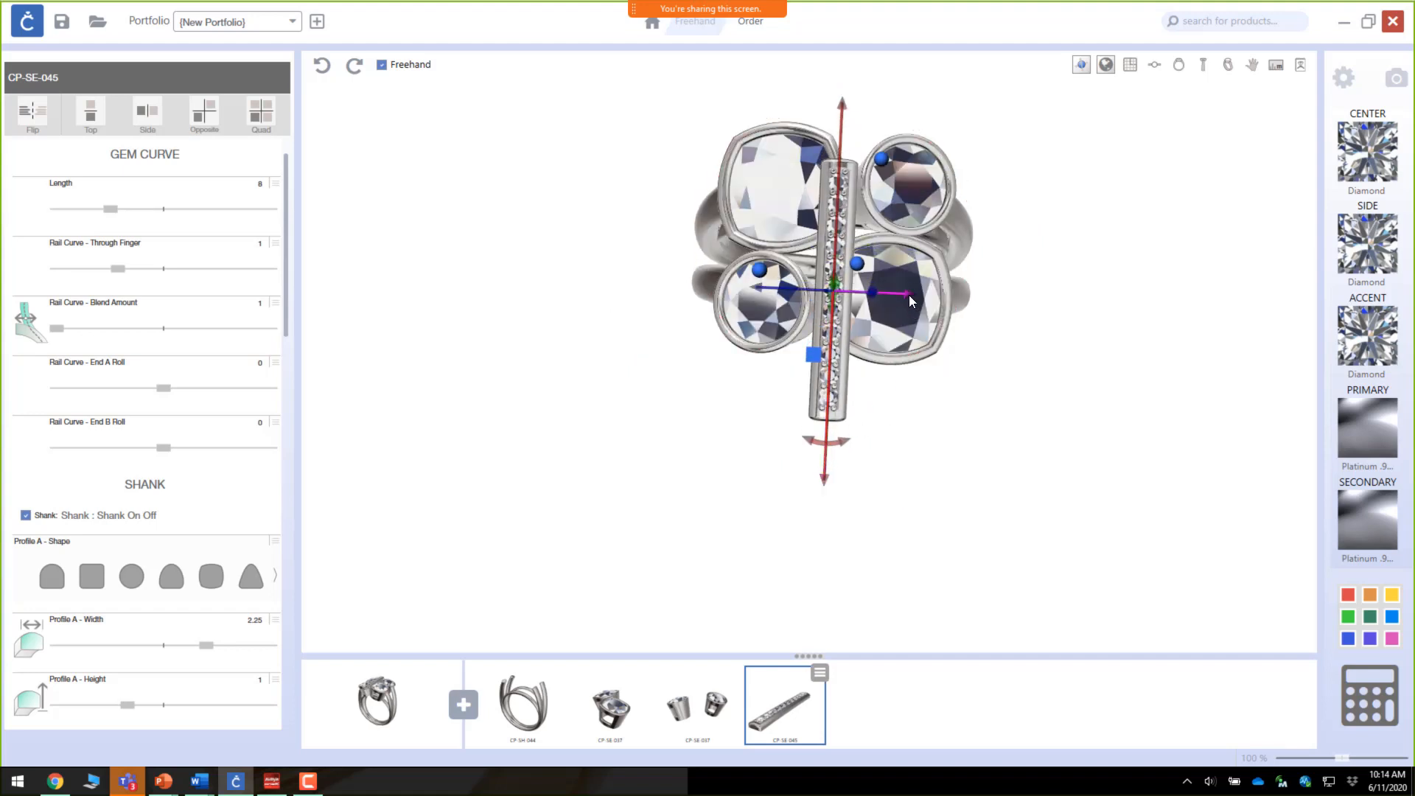
drag(909, 295, 891, 294)
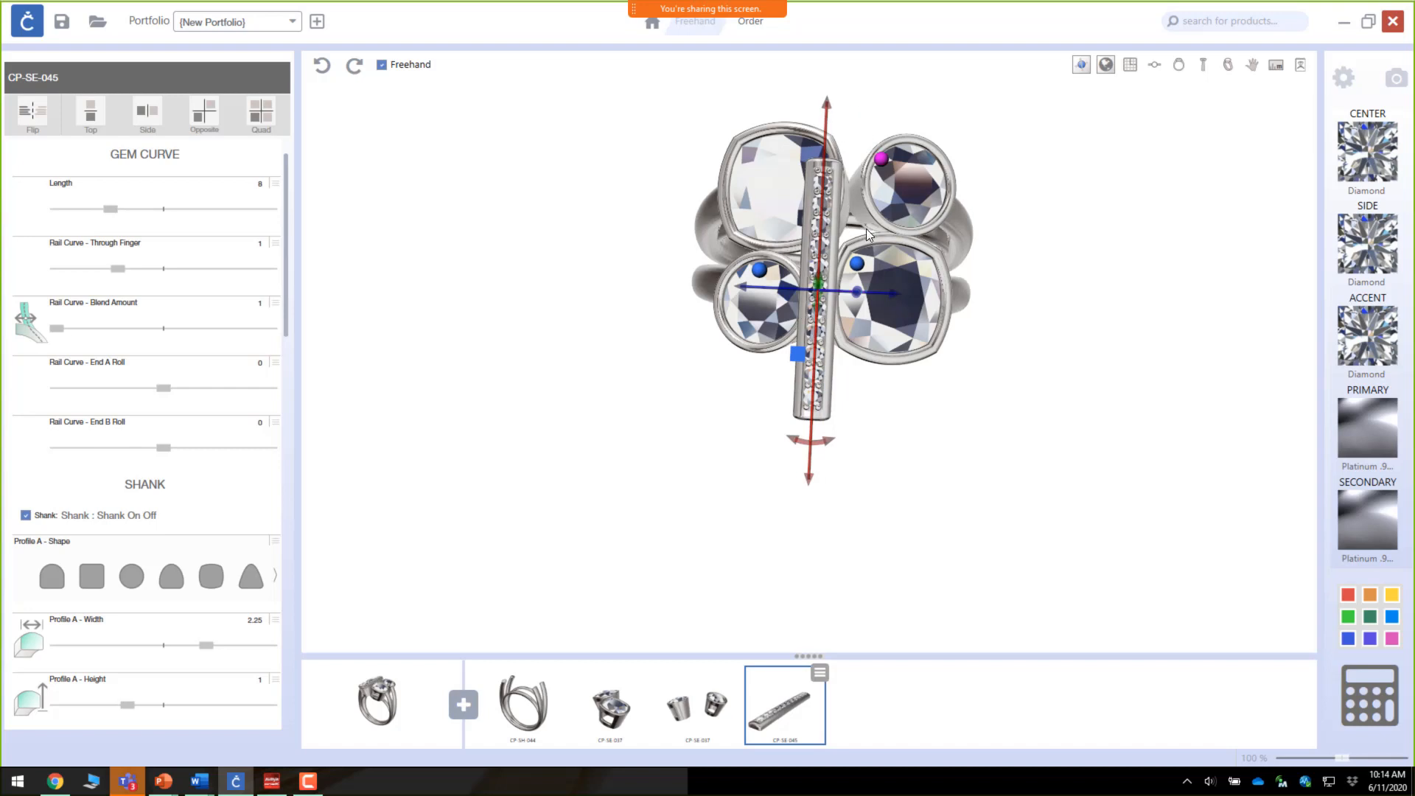
scroll(822, 247, up, 3)
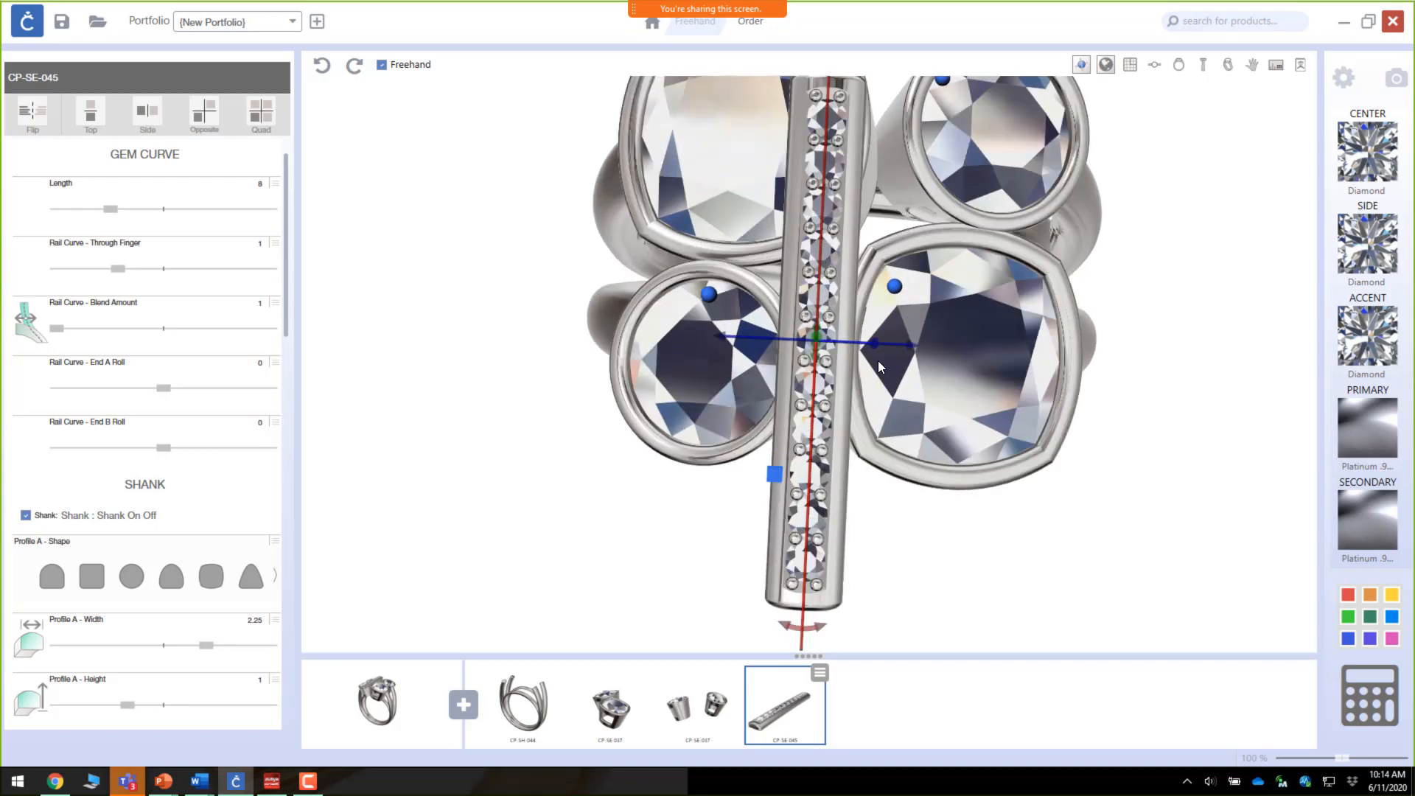
drag(879, 367, 681, 227)
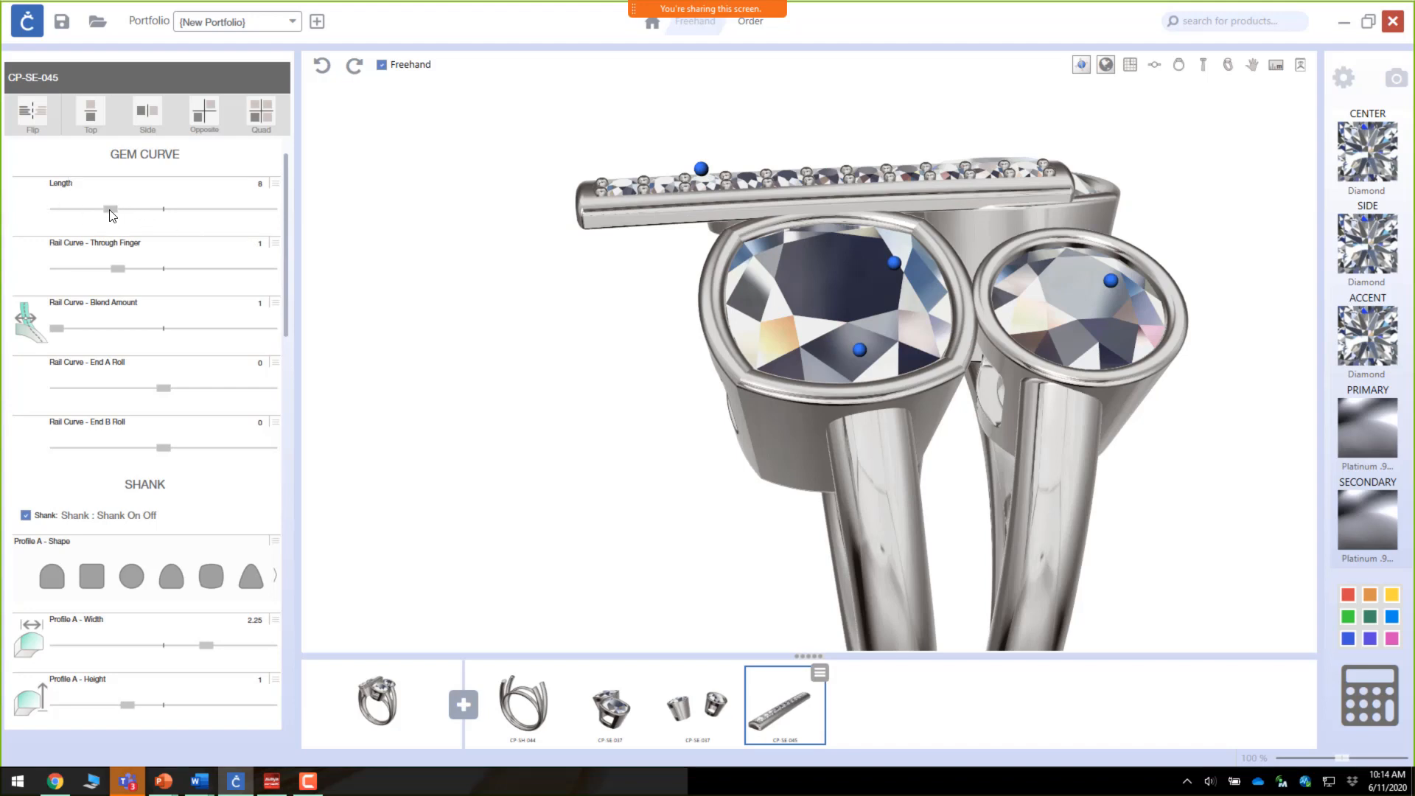
Step: Shorten the channel setting's length to 4 and nudge it along its axis
drag(112, 214, 47, 215)
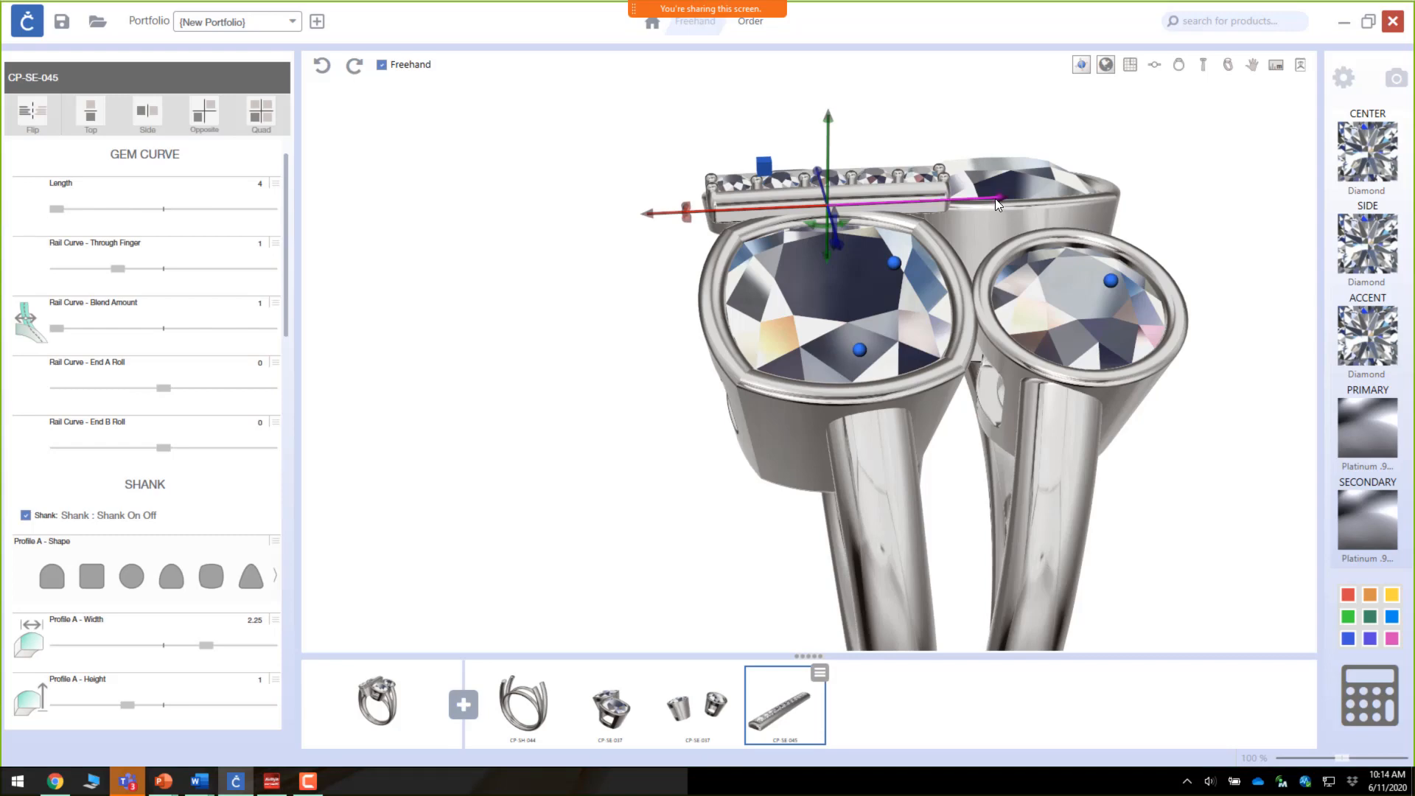
drag(995, 198, 979, 199)
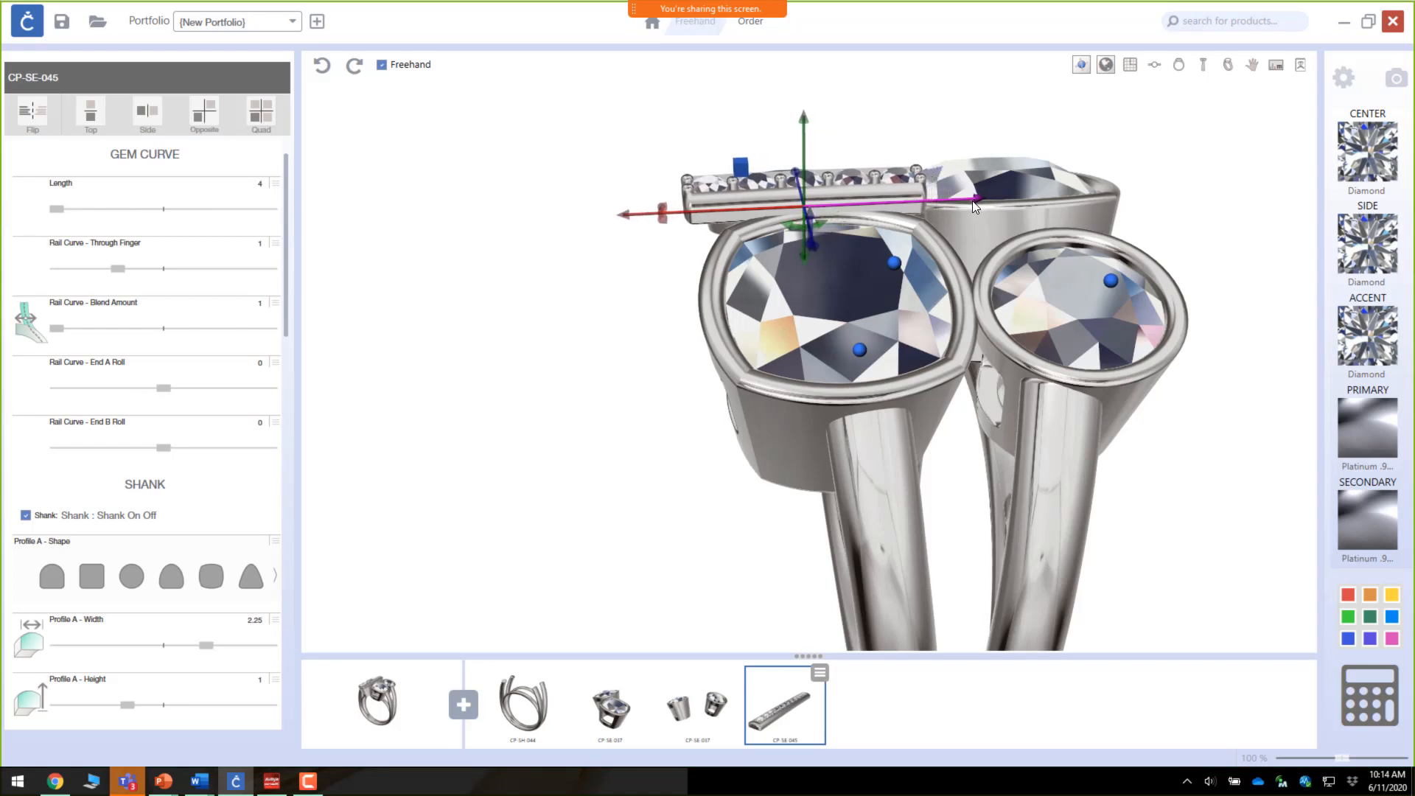
drag(896, 235, 1089, 213)
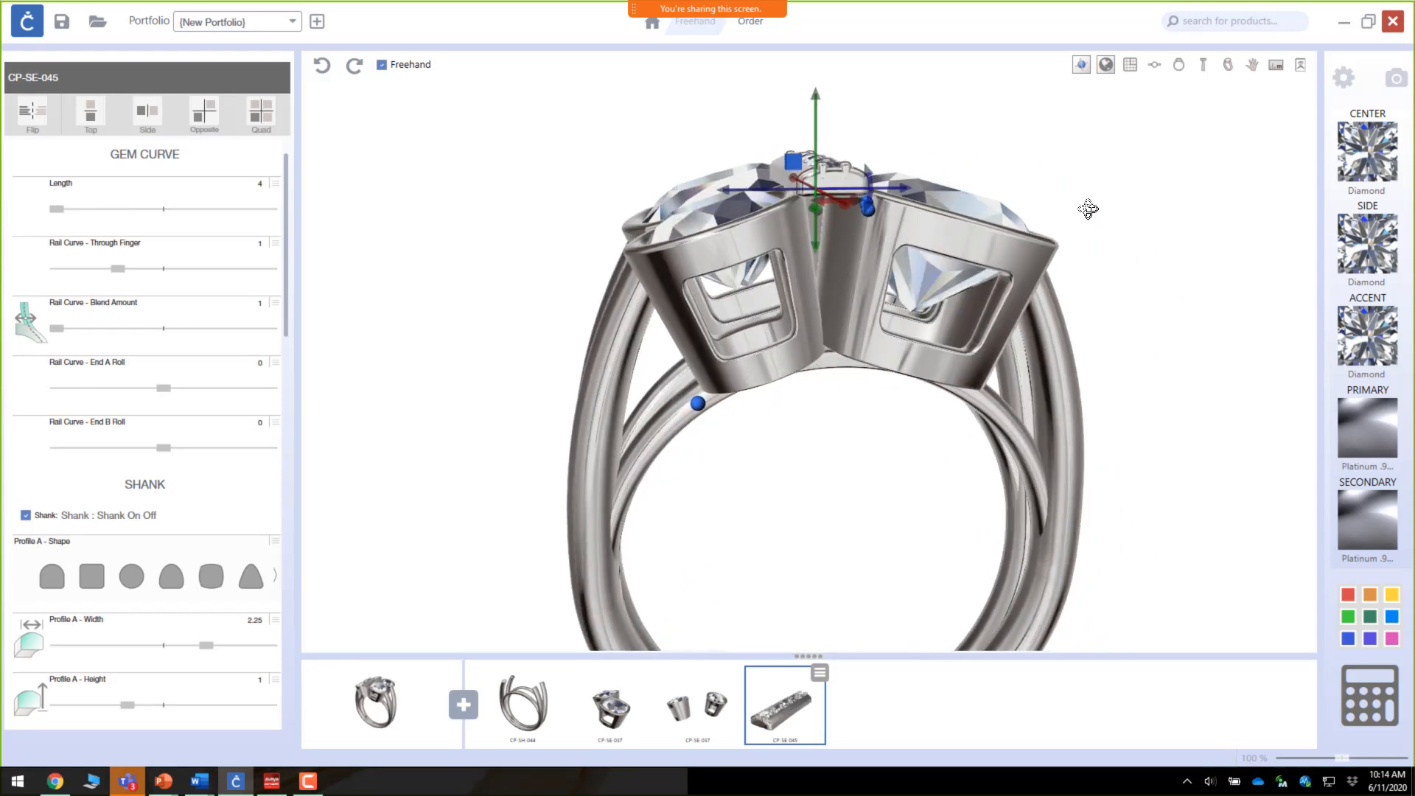
Step: Lower the channel setting so it sits down between the bezel settings
drag(817, 107, 824, 134)
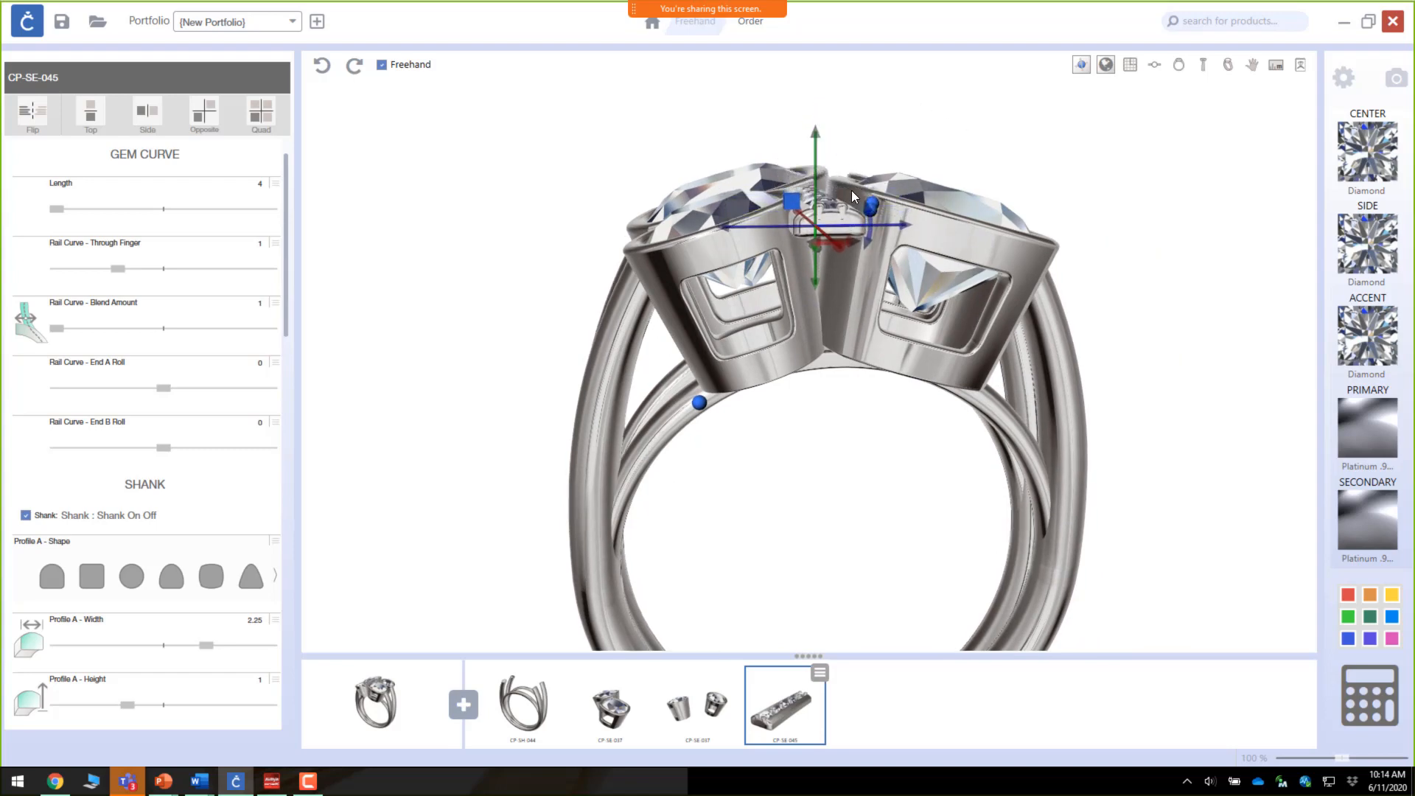
right_drag(851, 197, 823, 322)
right_drag(859, 421, 873, 323)
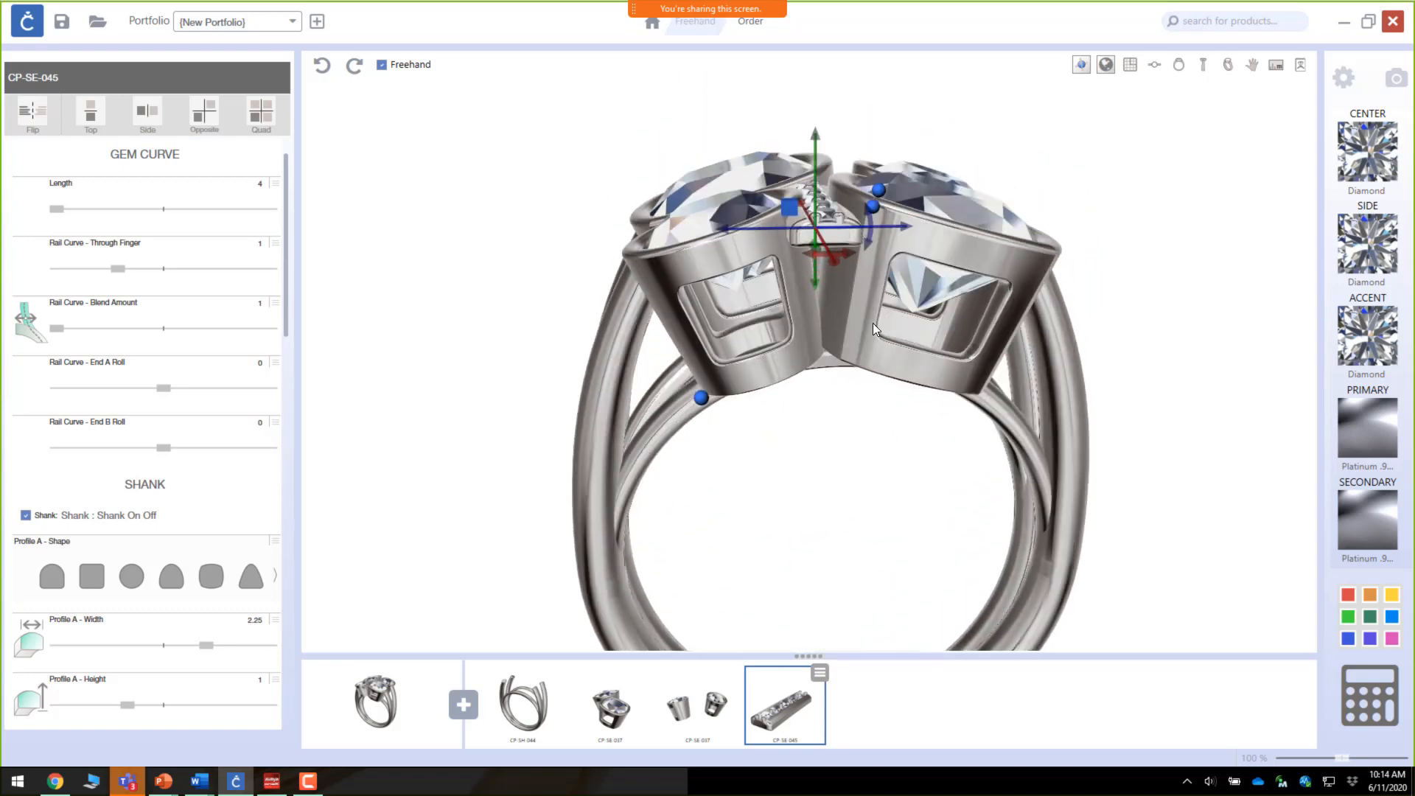
Step: Narrow the channel setting's Profile A and Profile B widths to 1.5 and nudge it into place
scroll(135, 513, down, 2)
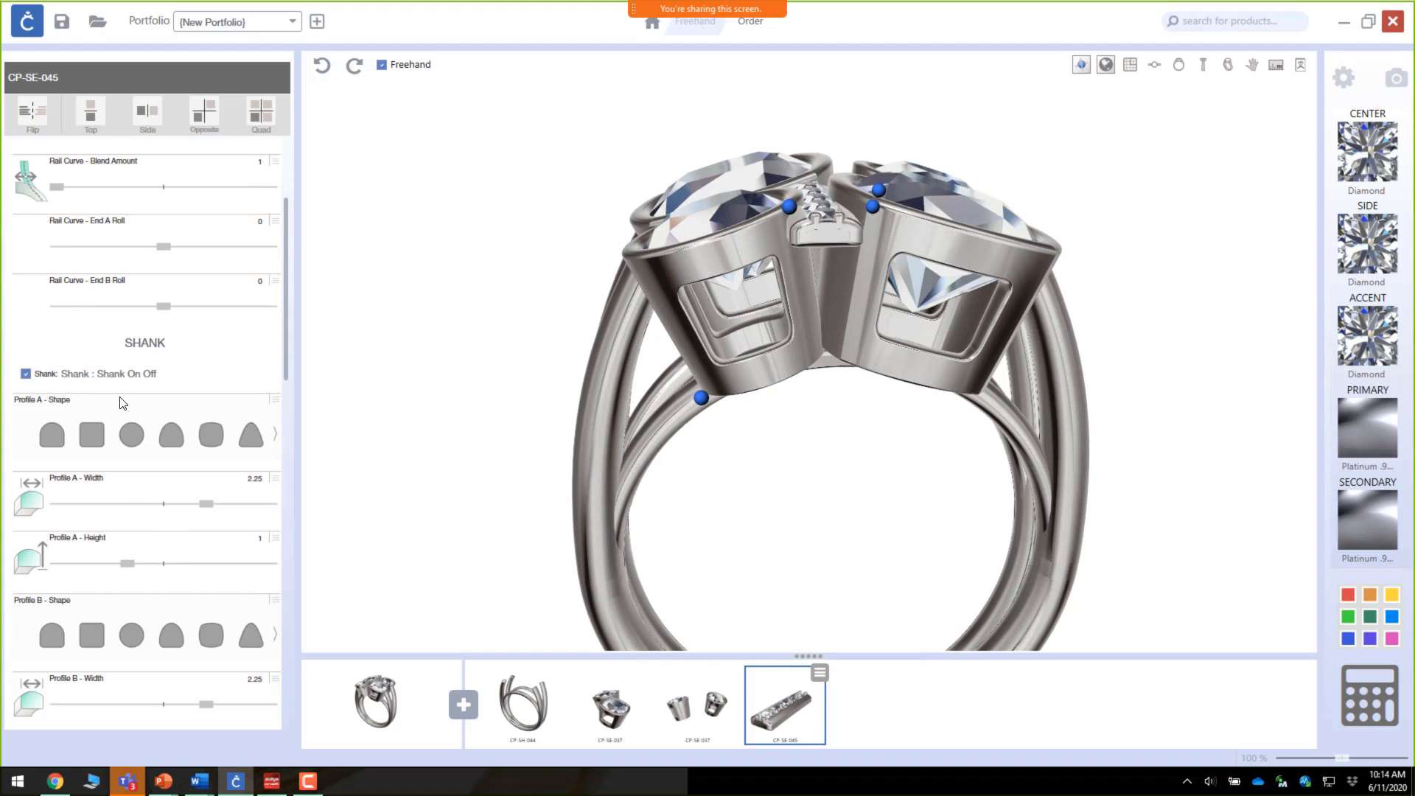
scroll(123, 406, down, 1)
scroll(122, 407, down, 1)
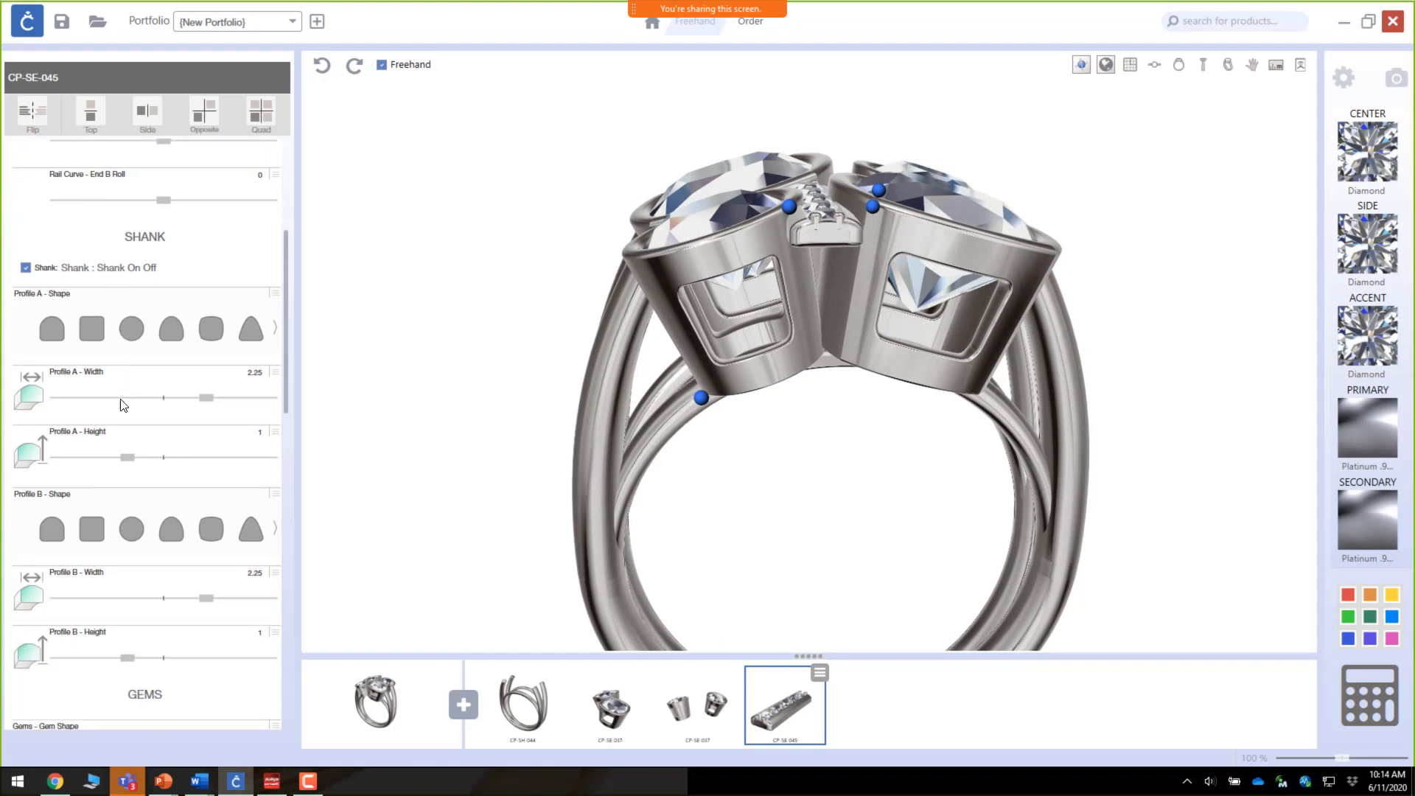
drag(205, 400, 143, 401)
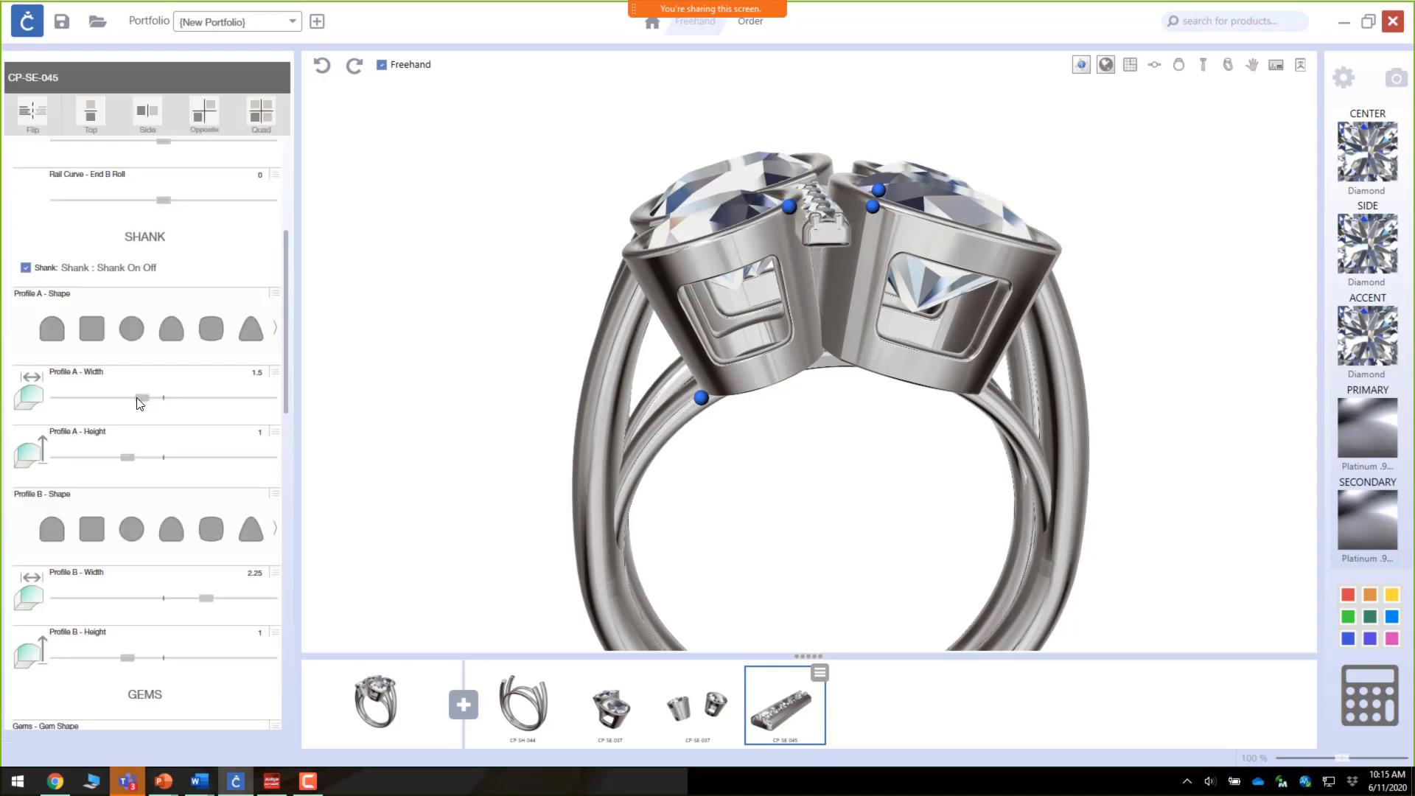
drag(896, 297, 820, 416)
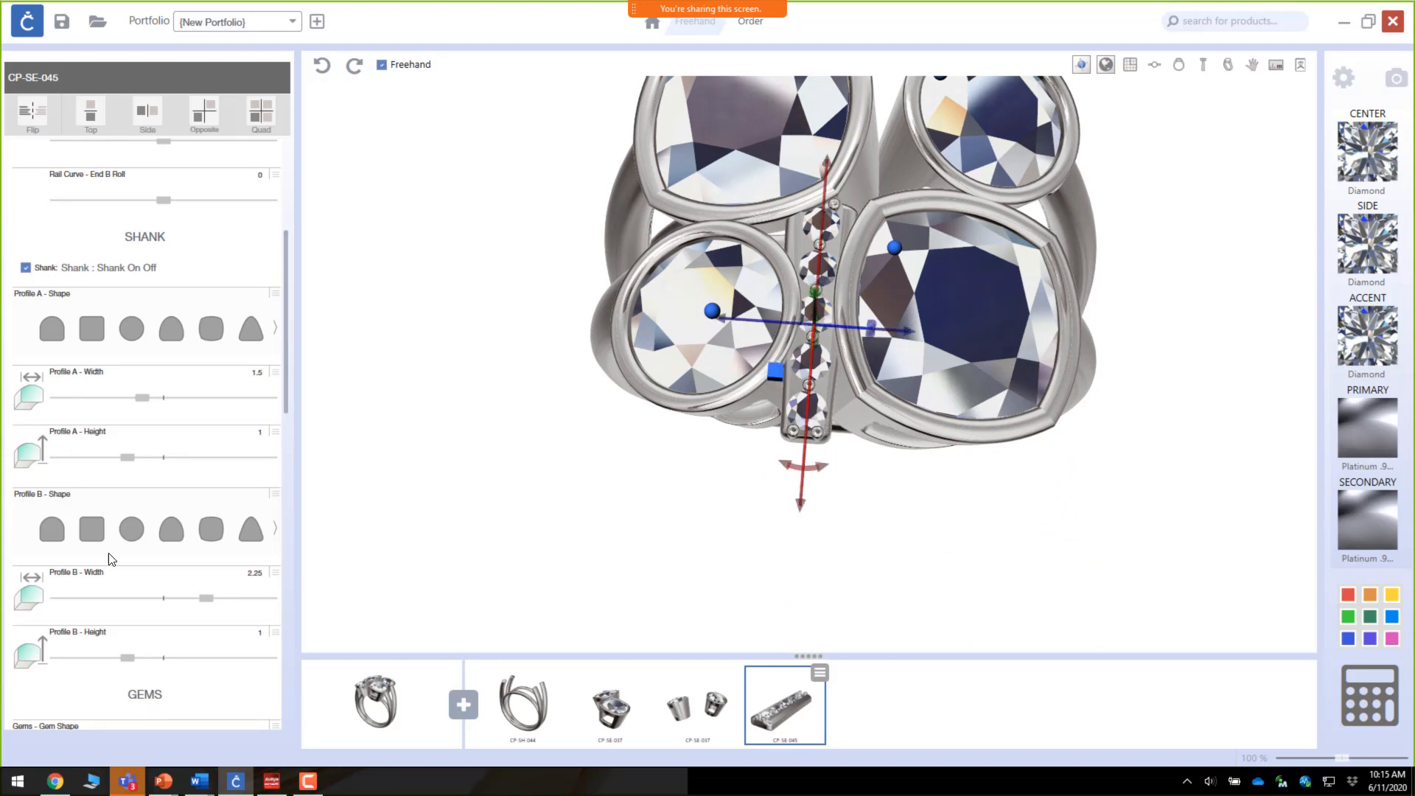
drag(210, 601, 145, 597)
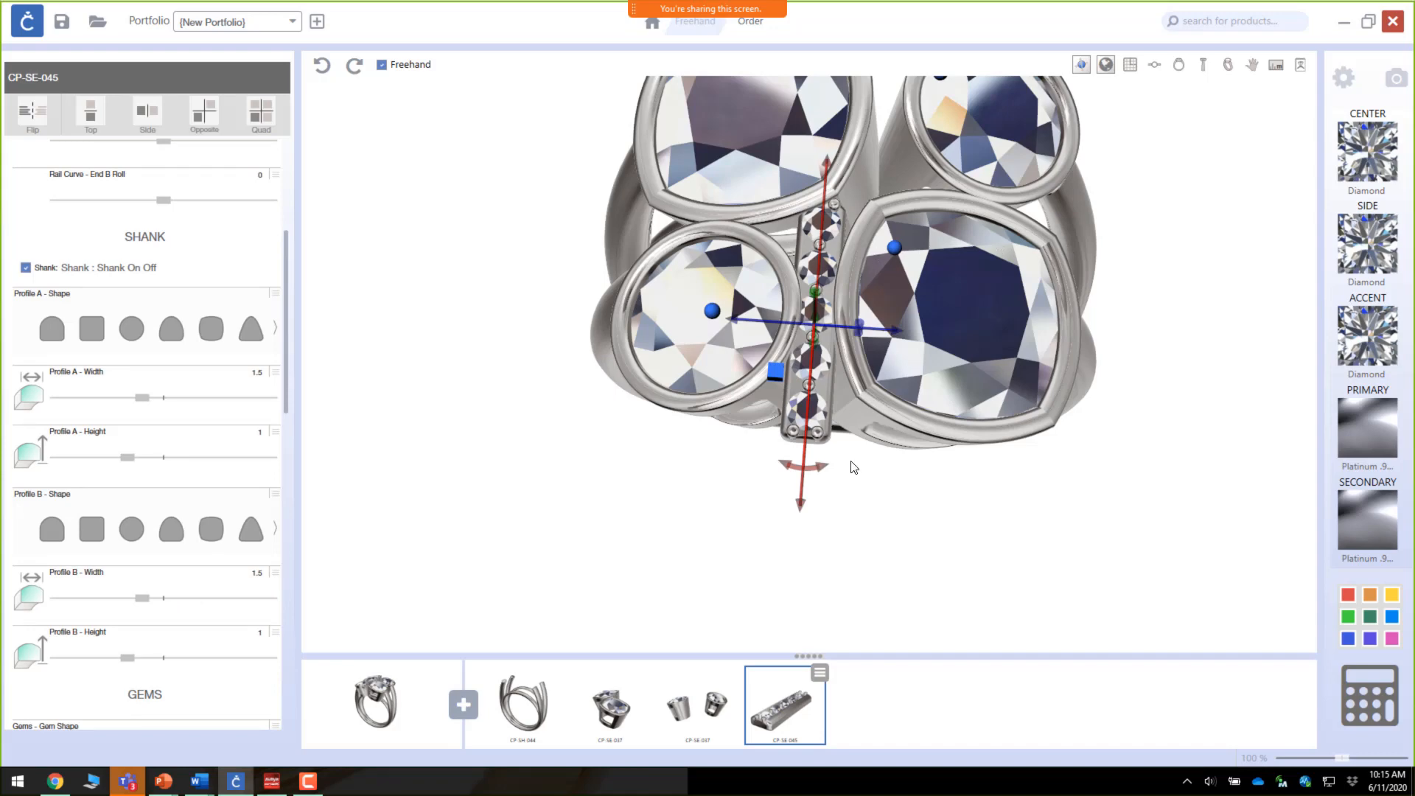
right_drag(877, 379, 828, 307)
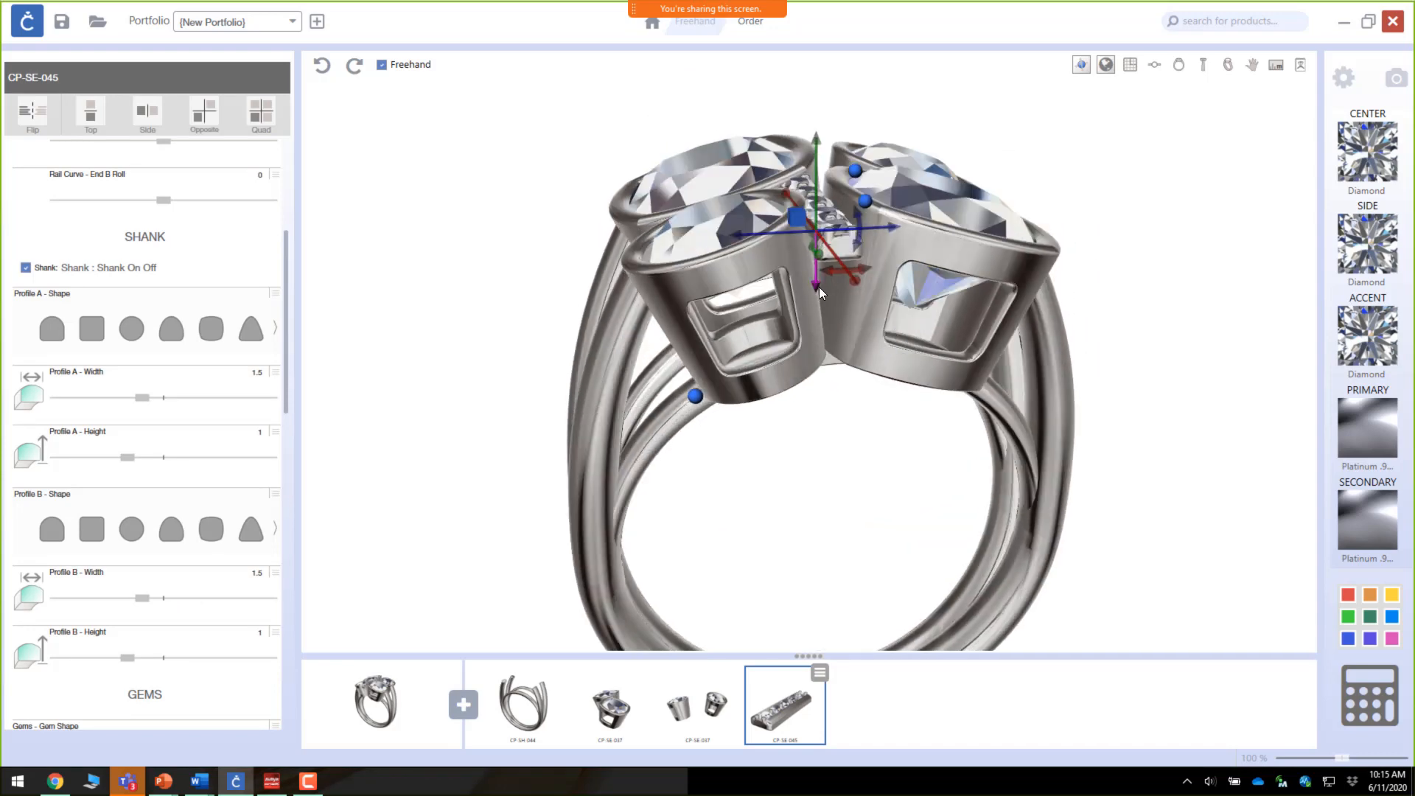
drag(820, 287, 816, 280)
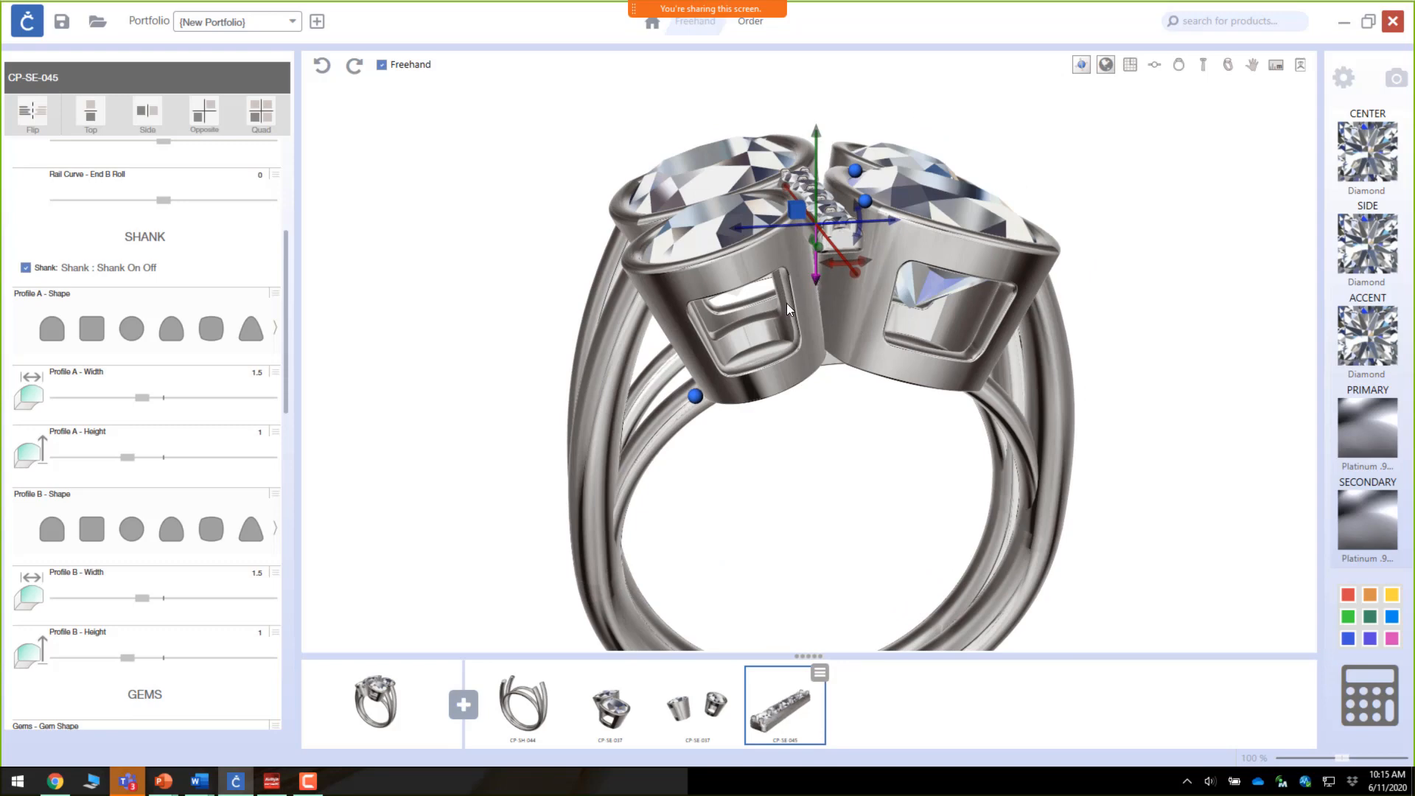
Step: Select one of the CP-SE-037 bezel settings and nudge its position slightly
click(787, 302)
right_drag(997, 323, 965, 394)
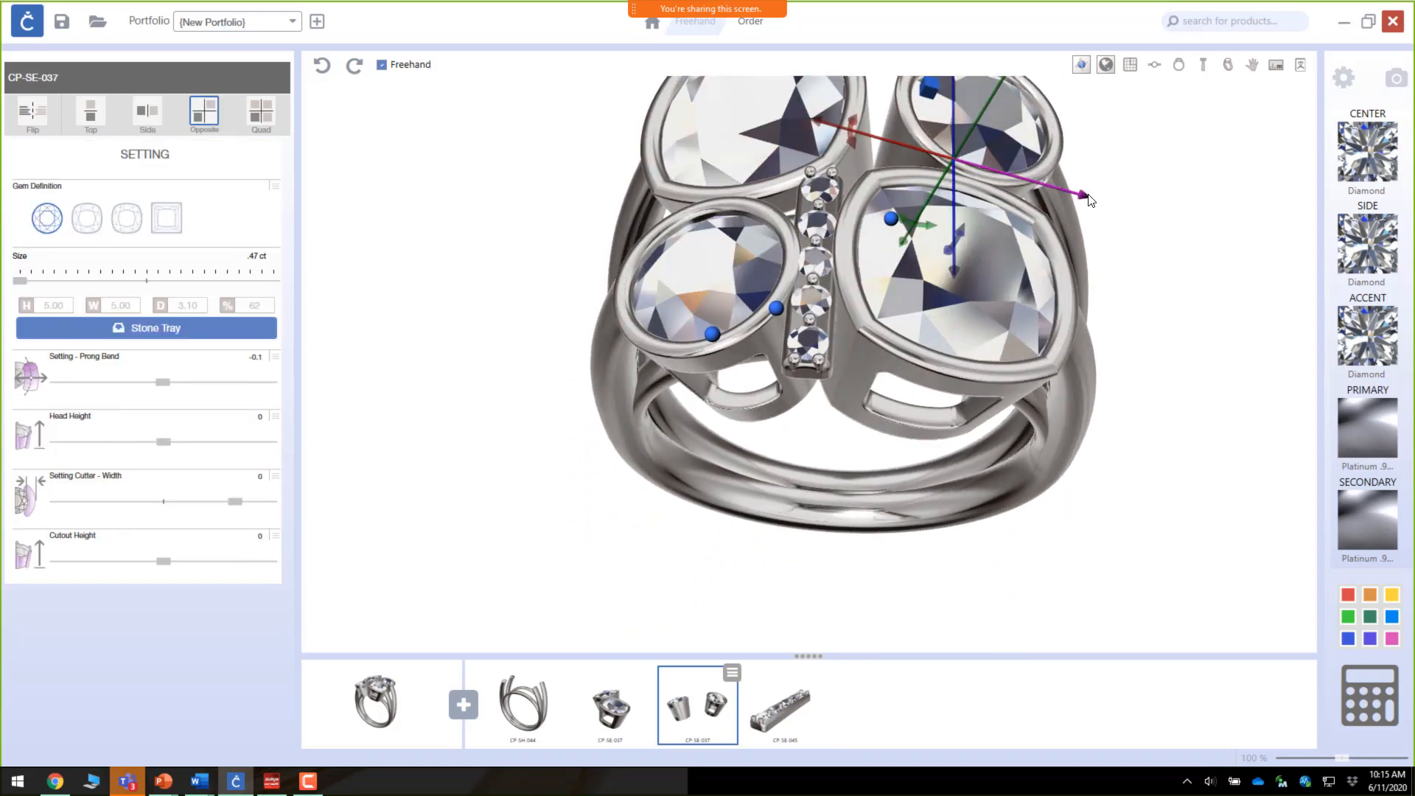
drag(1088, 199, 1094, 199)
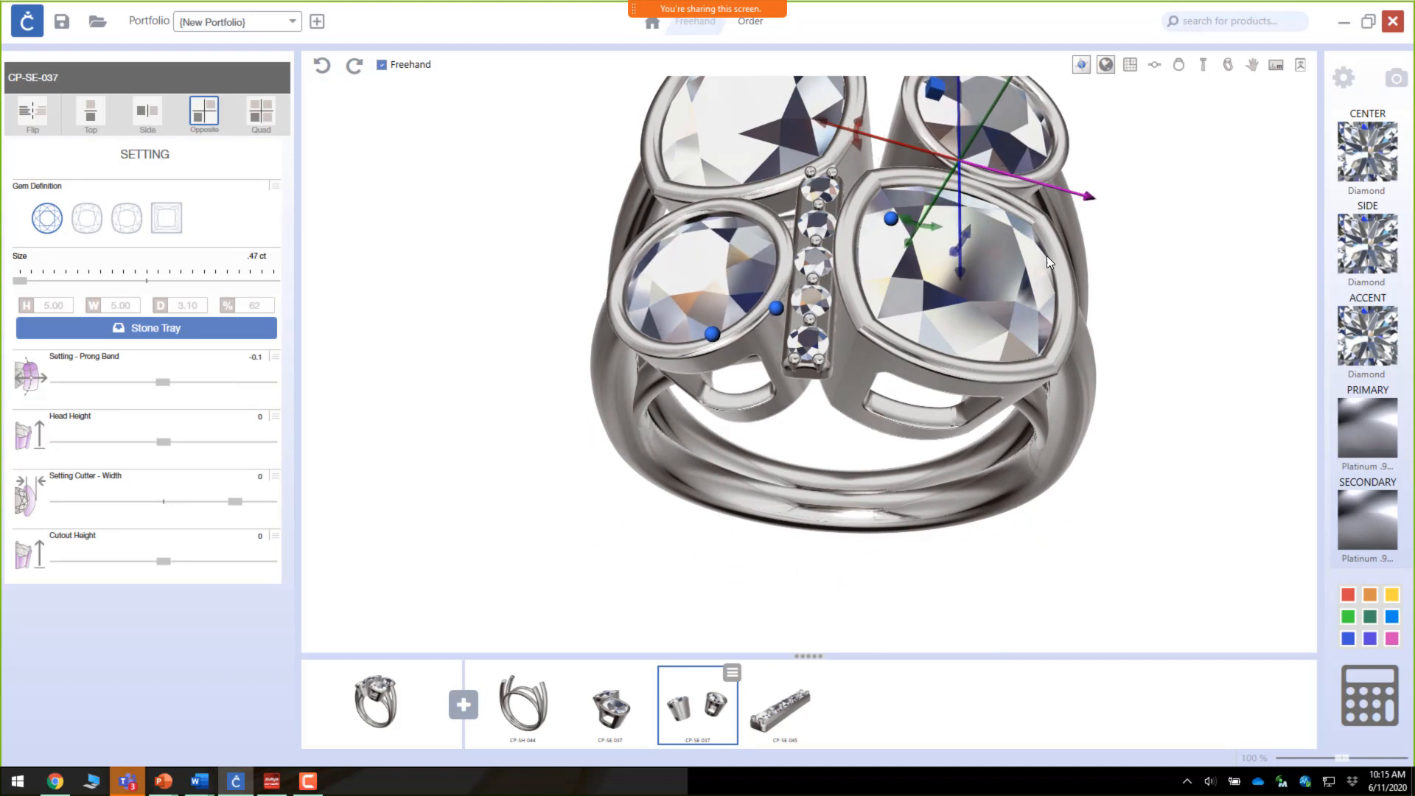
Step: Select the larger cushion bezel setting and nudge it slightly along its horizontal axis
click(1007, 332)
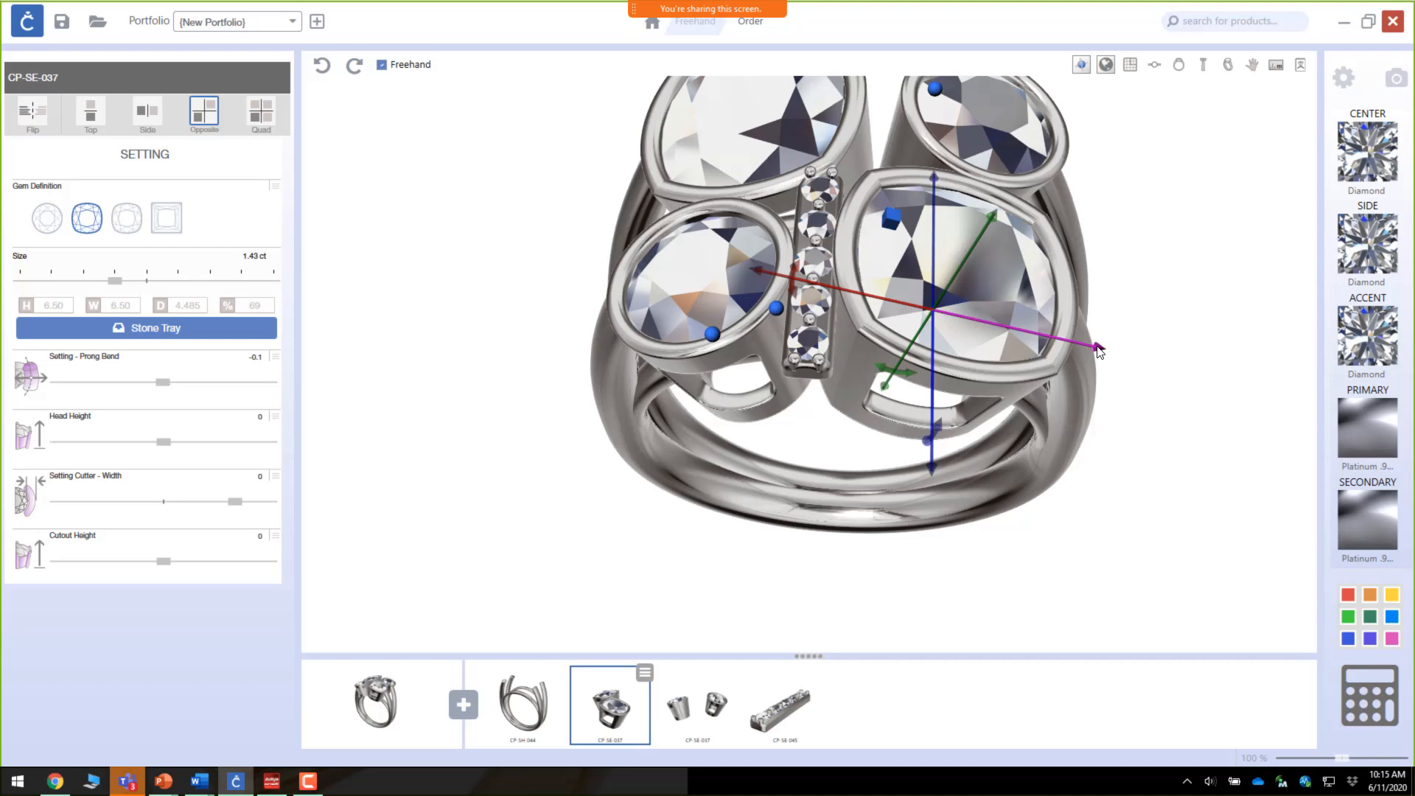
drag(1099, 351, 1102, 352)
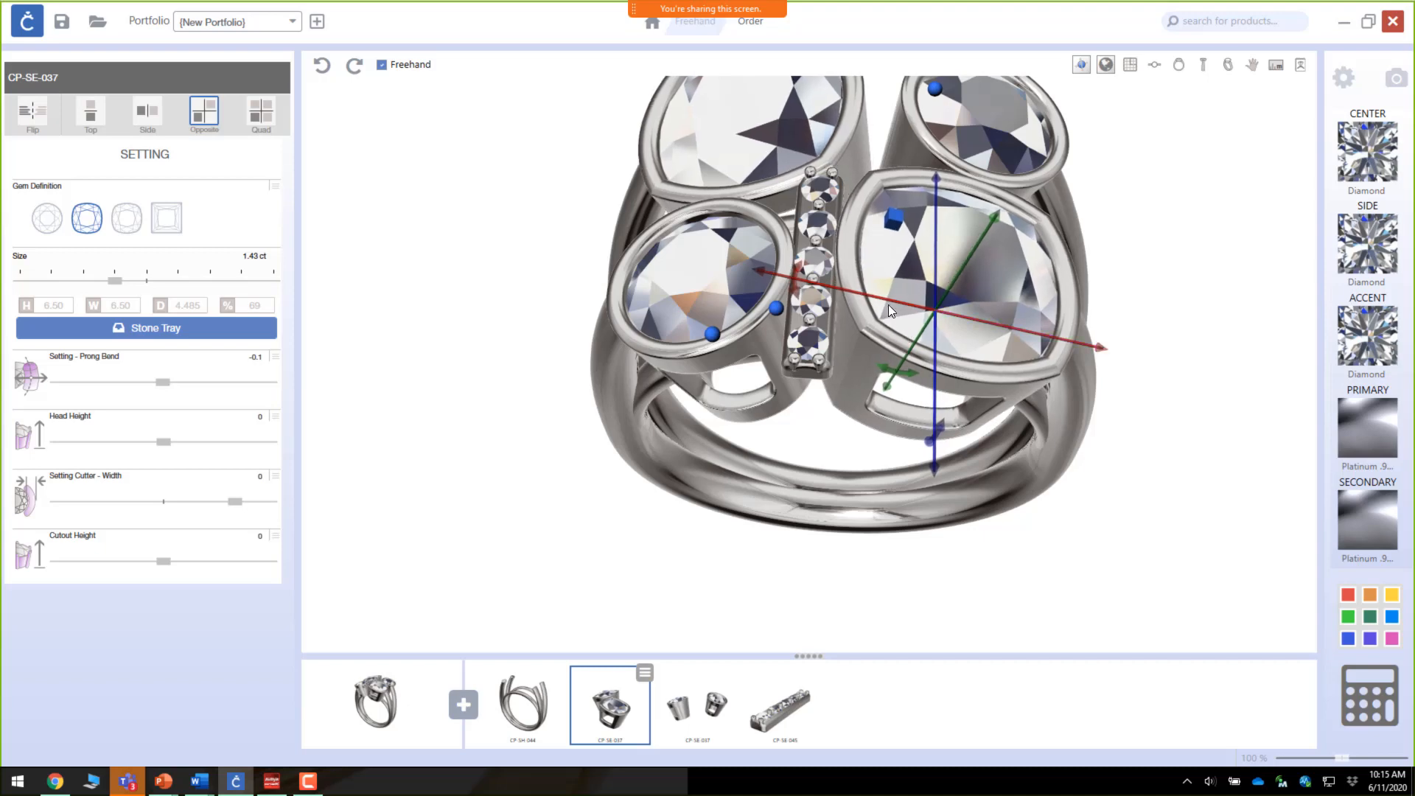
Step: Select the CP-SE-045 channel setting, expand its Length control range, and set the length to 3.8
right_drag(888, 304, 821, 354)
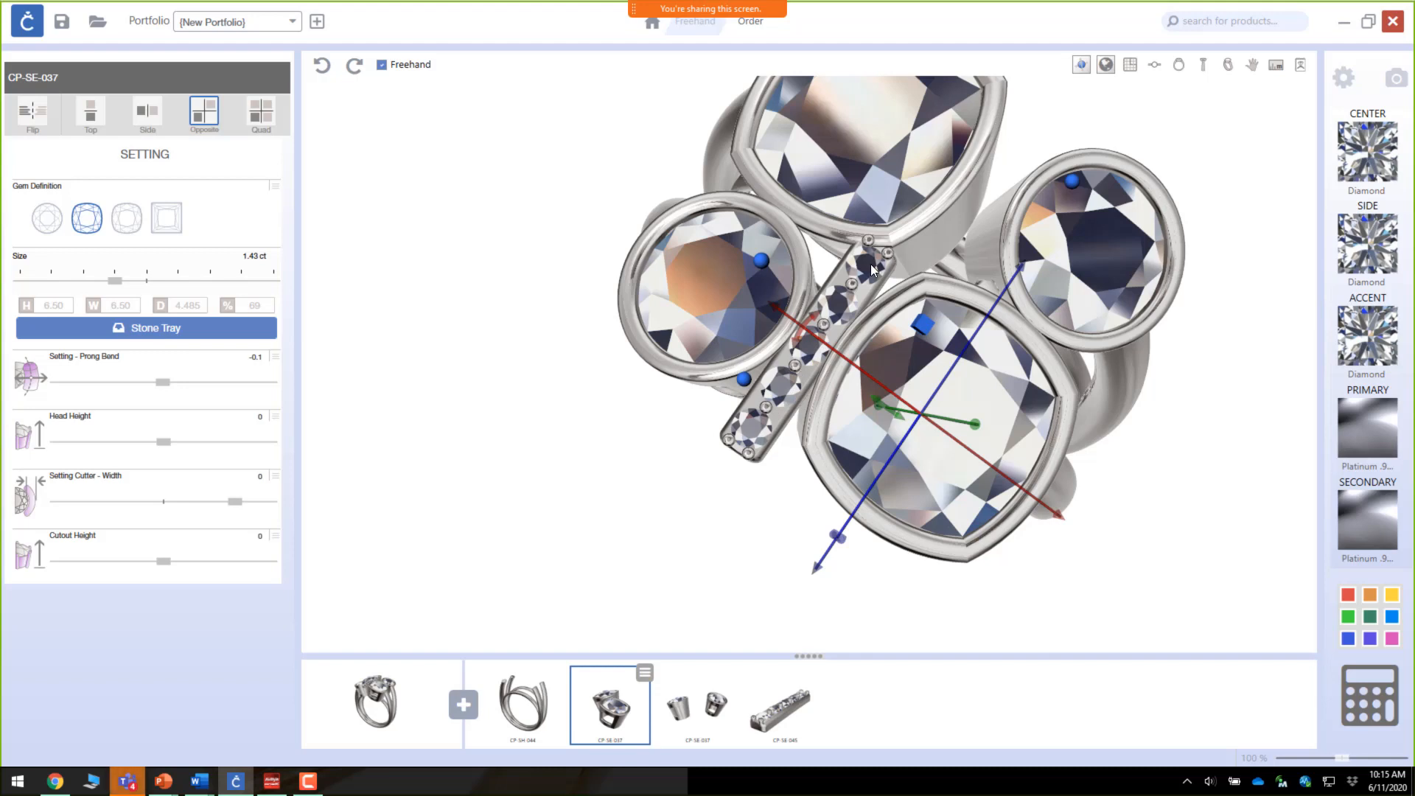
click(767, 398)
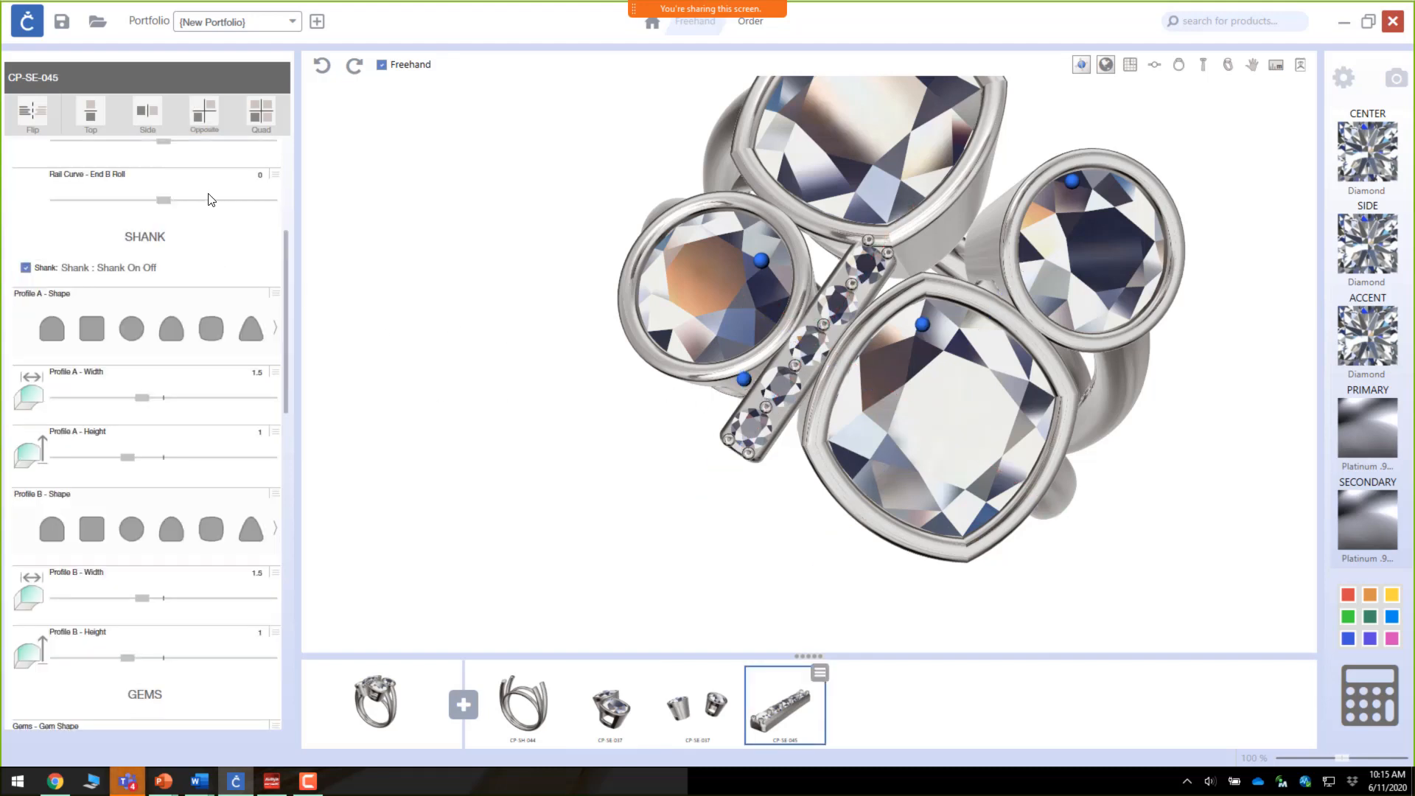
scroll(210, 199, up, 3)
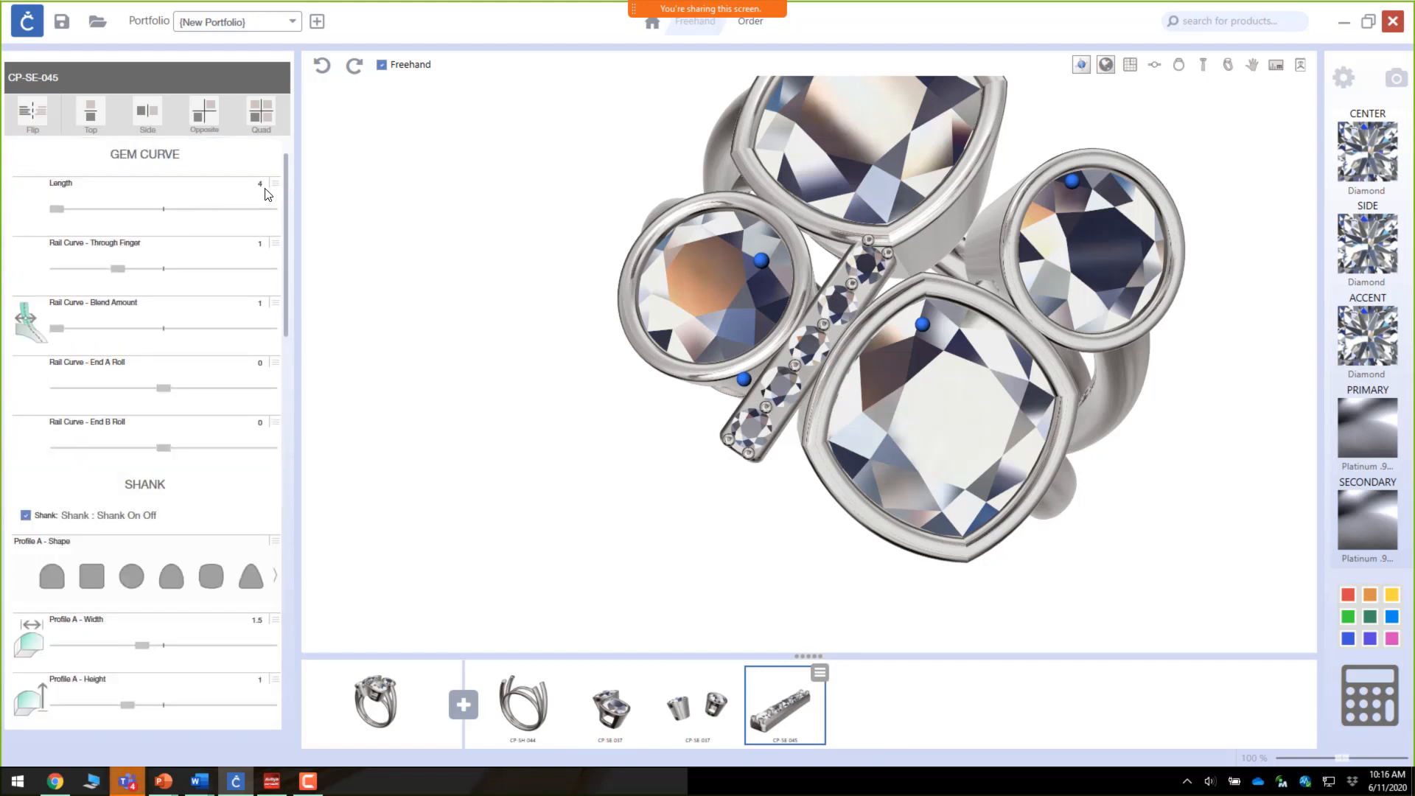
click(277, 184)
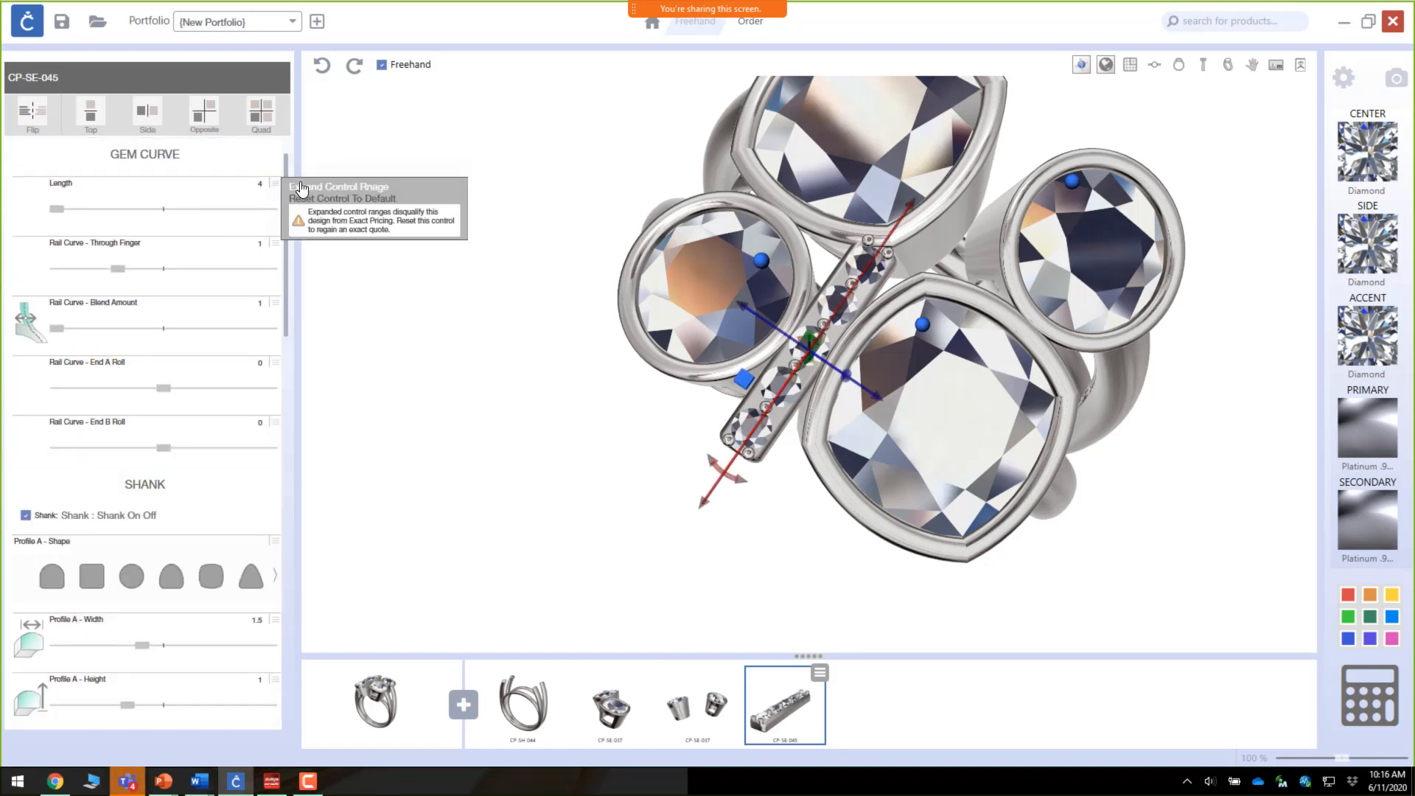
click(305, 186)
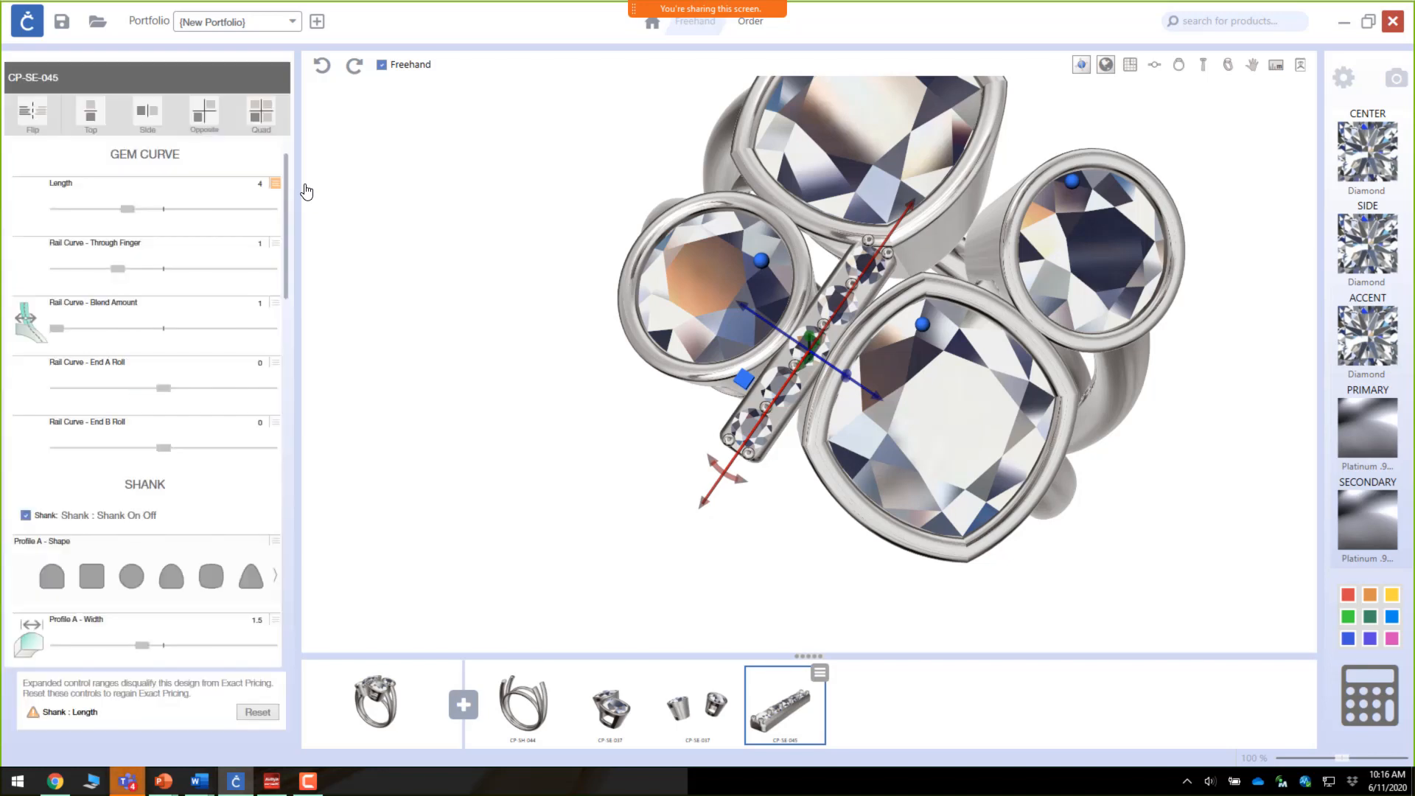
click(125, 214)
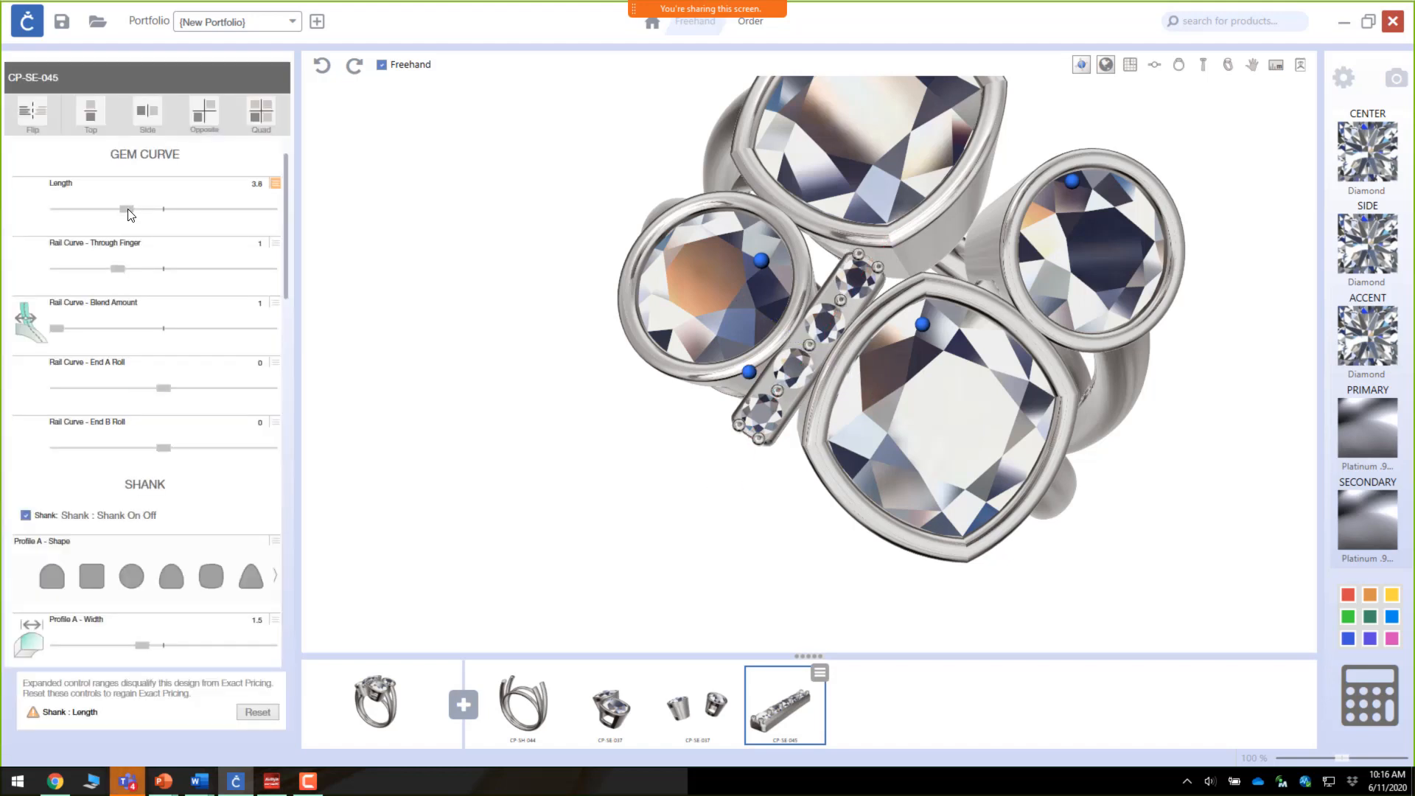
click(127, 212)
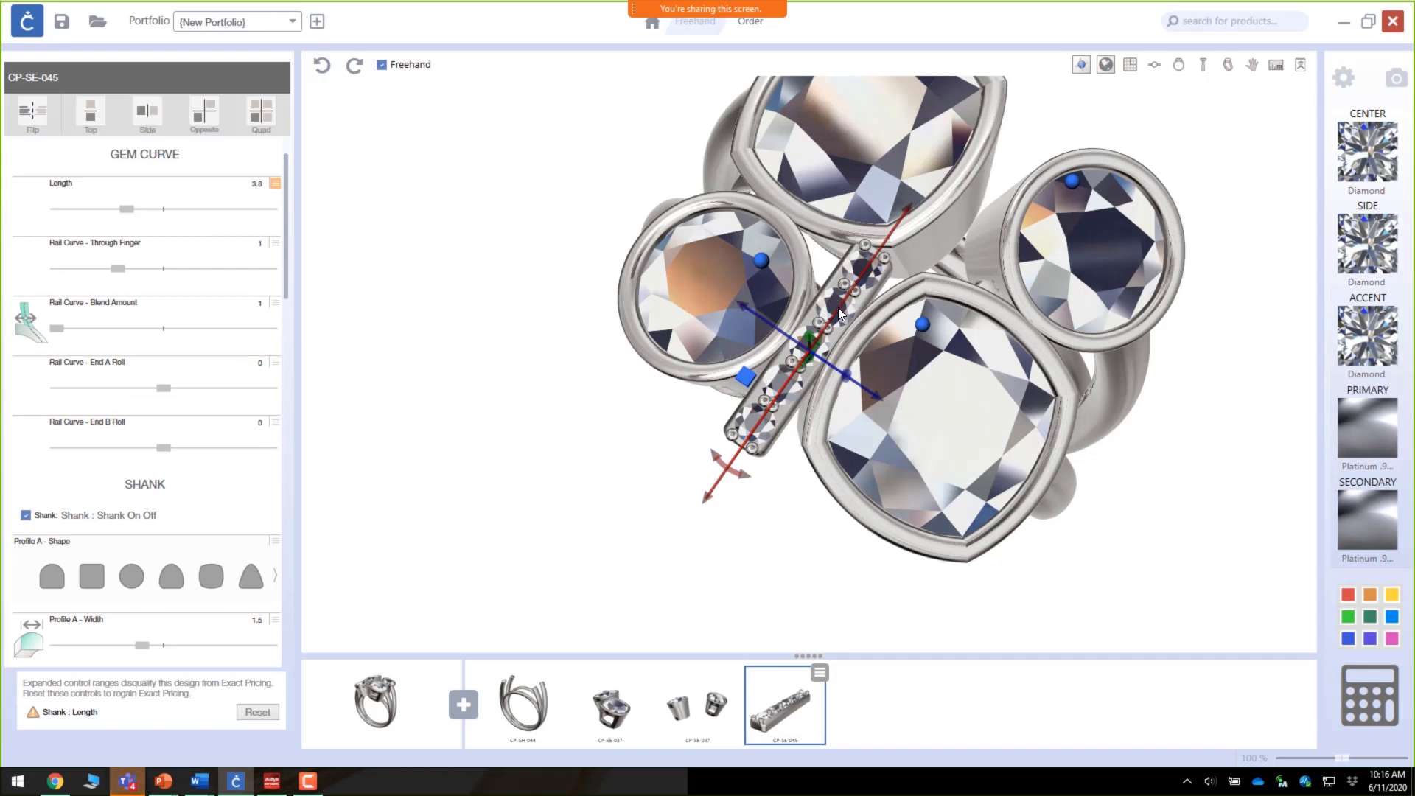
Step: Set the channel setting's length to 3.5 and nudge it along its axis to sit between the bezels
drag(941, 382, 969, 431)
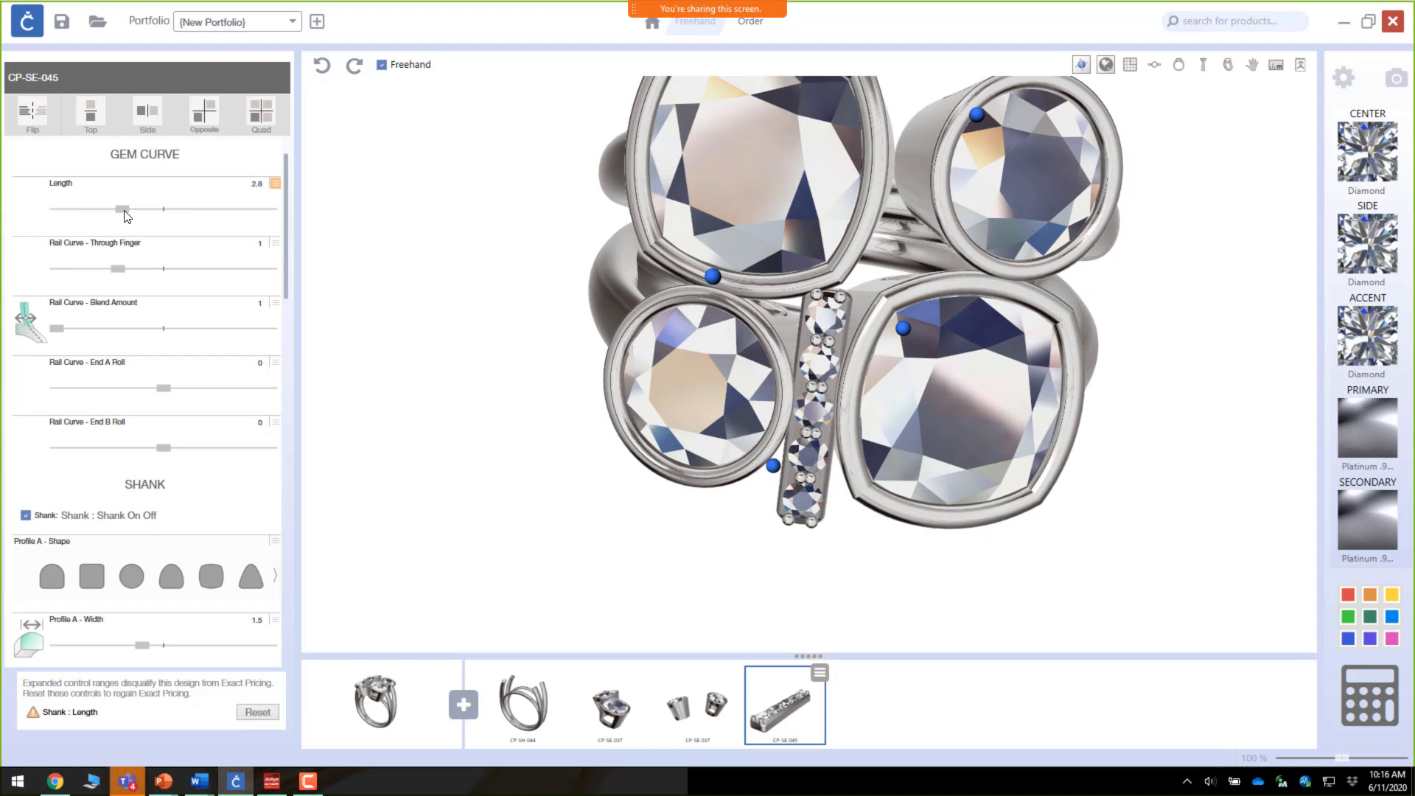
mouse_move(804, 509)
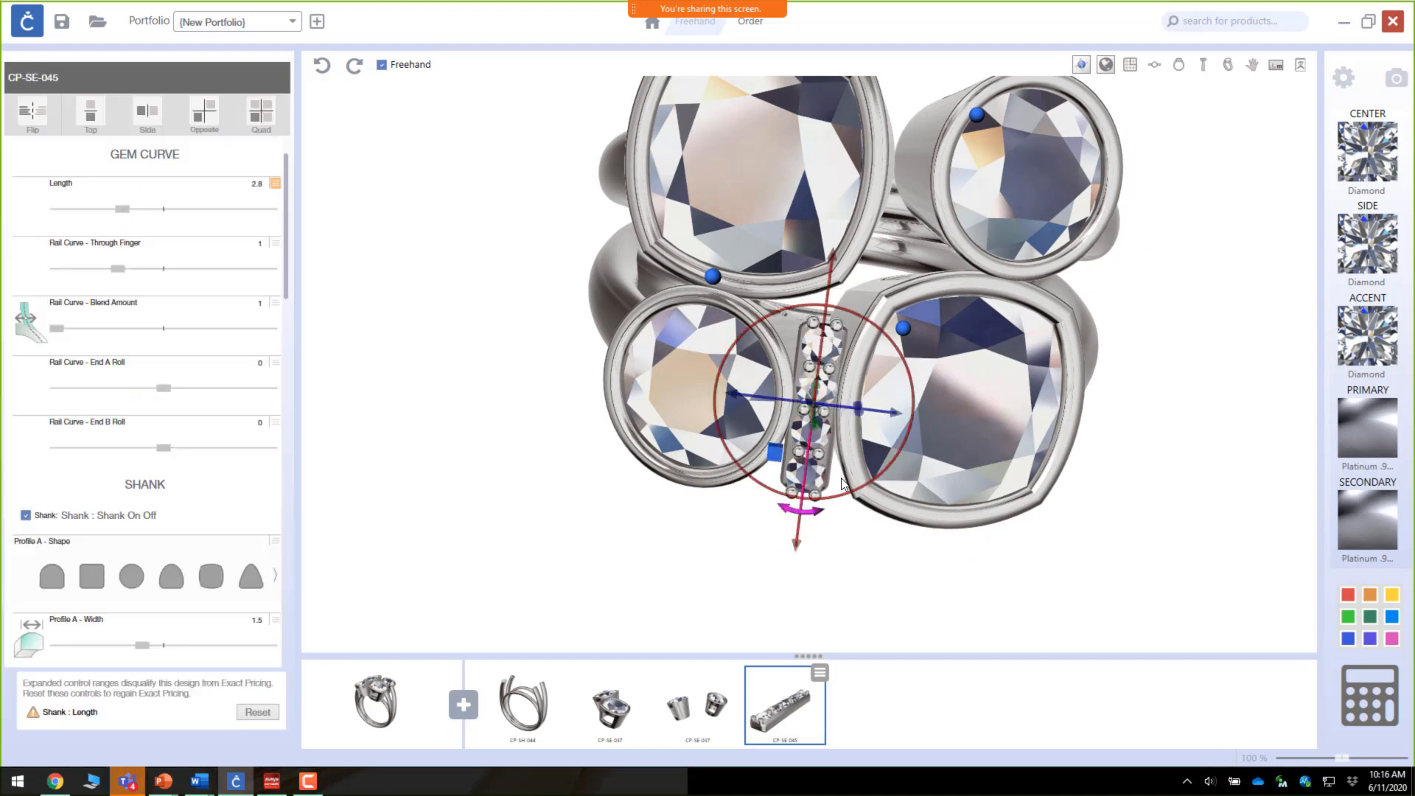
drag(836, 253, 836, 239)
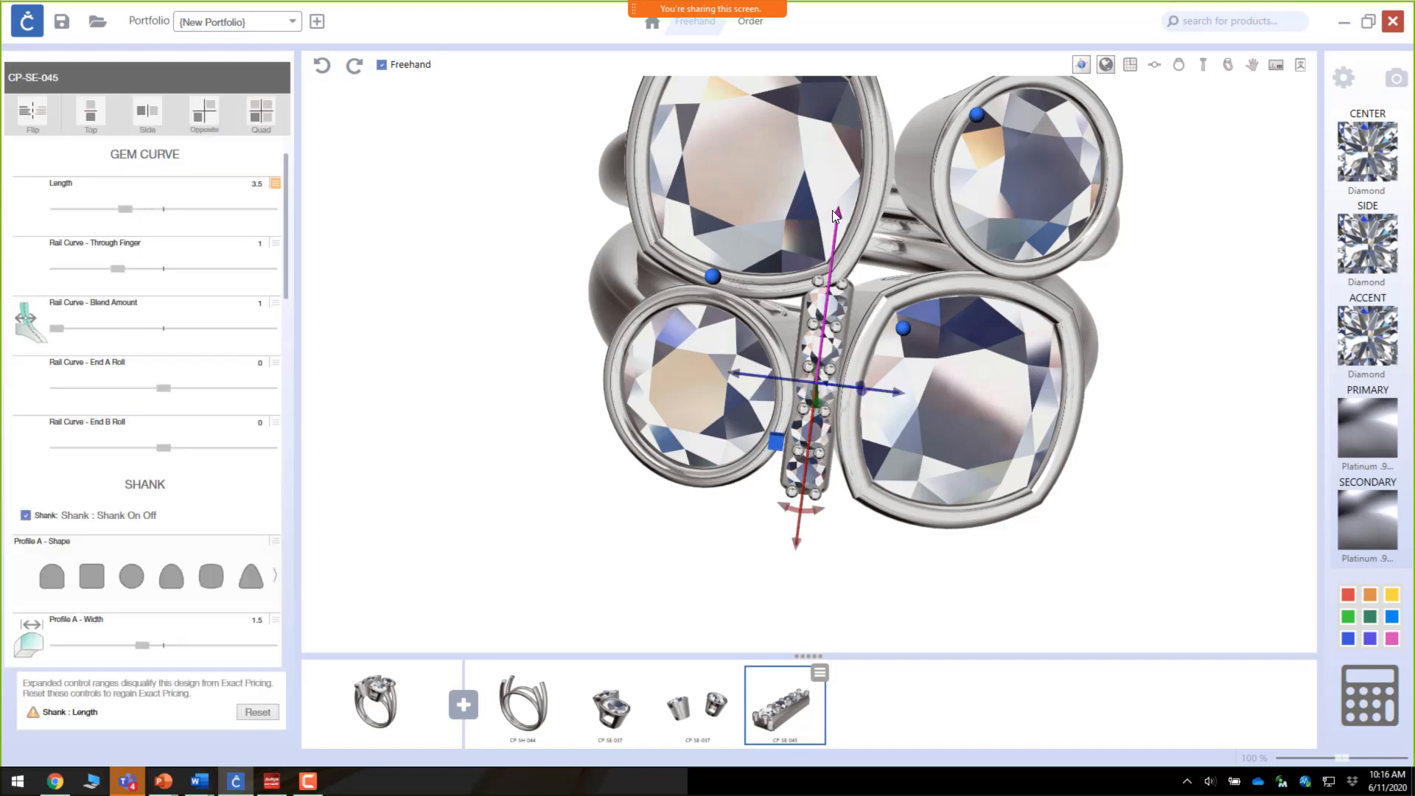
drag(839, 216, 836, 226)
drag(973, 580, 874, 492)
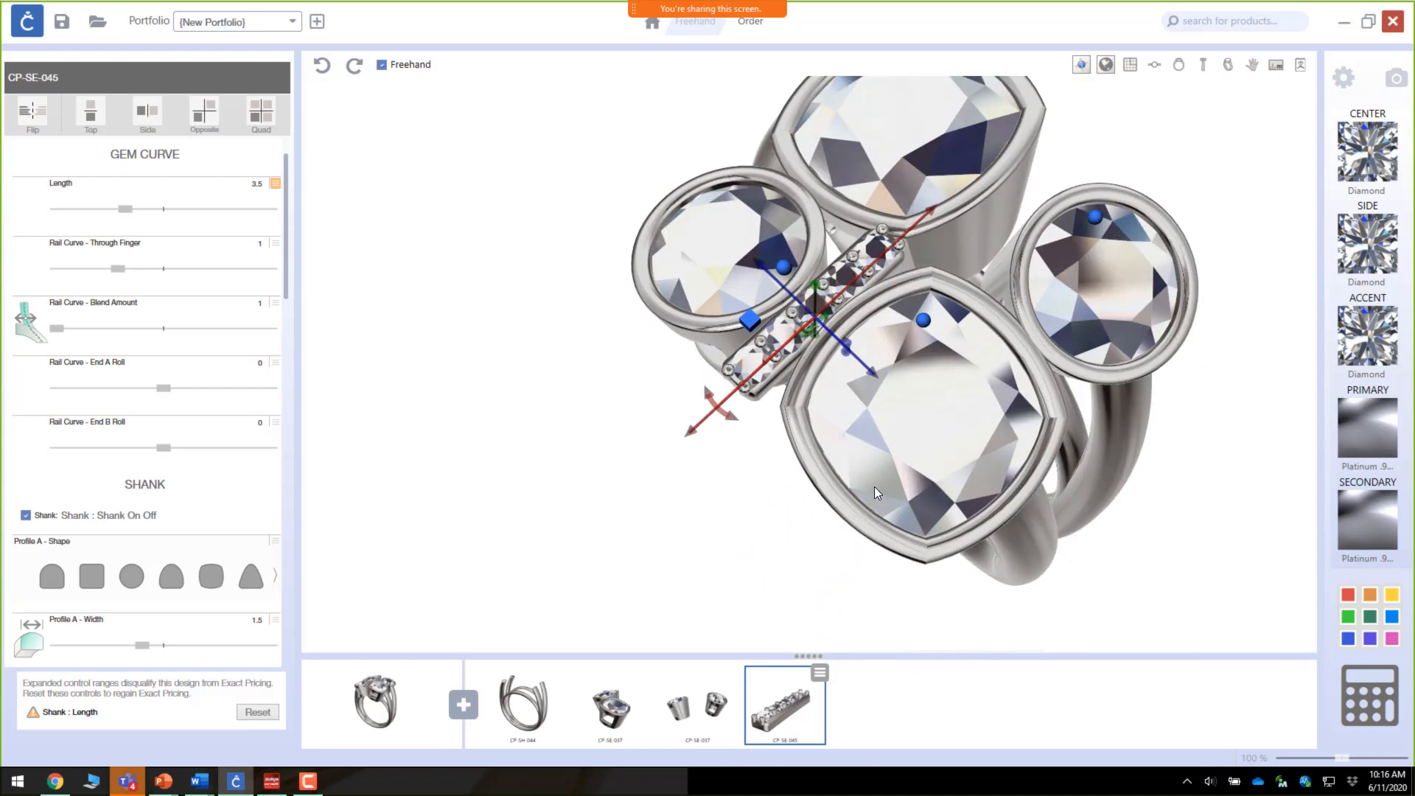
drag(934, 213, 929, 215)
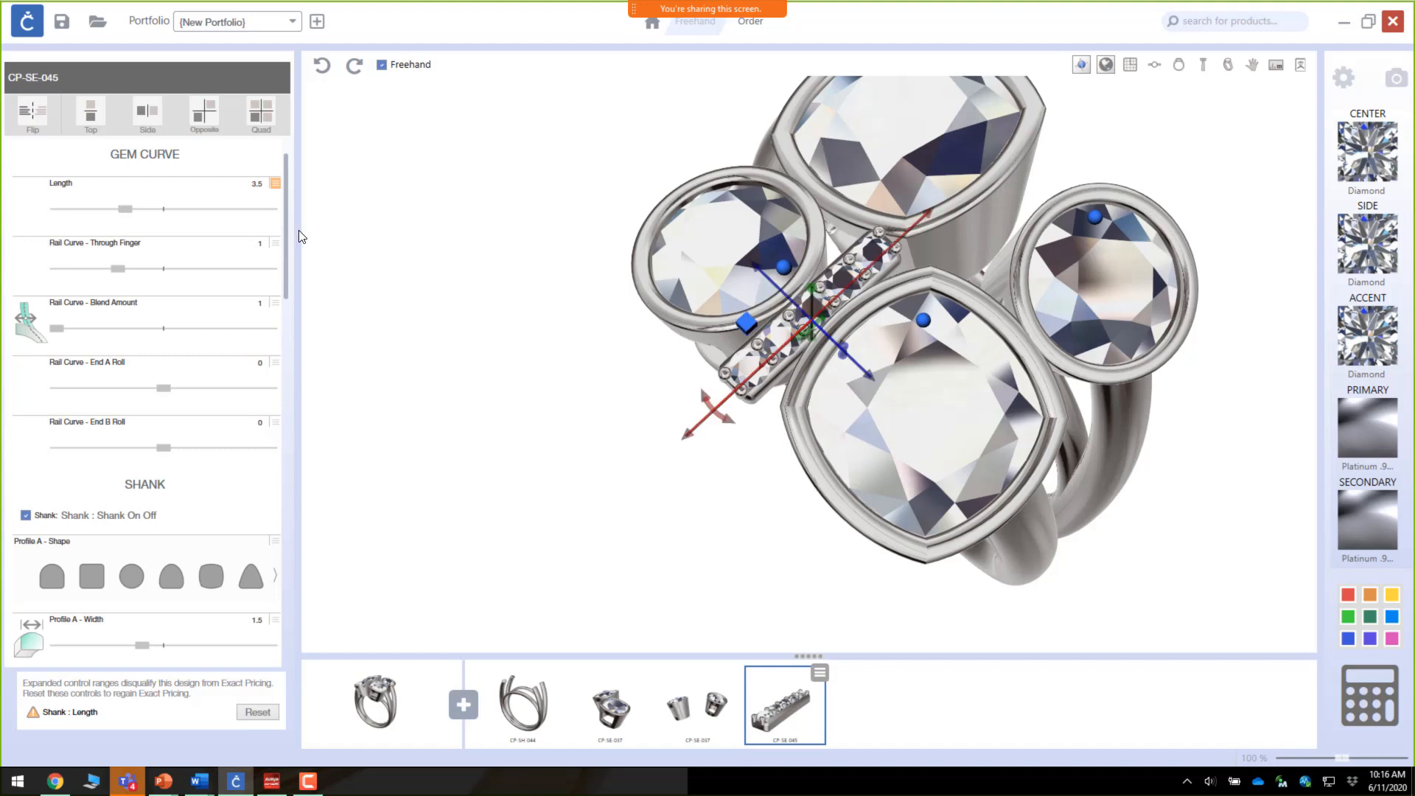
click(369, 385)
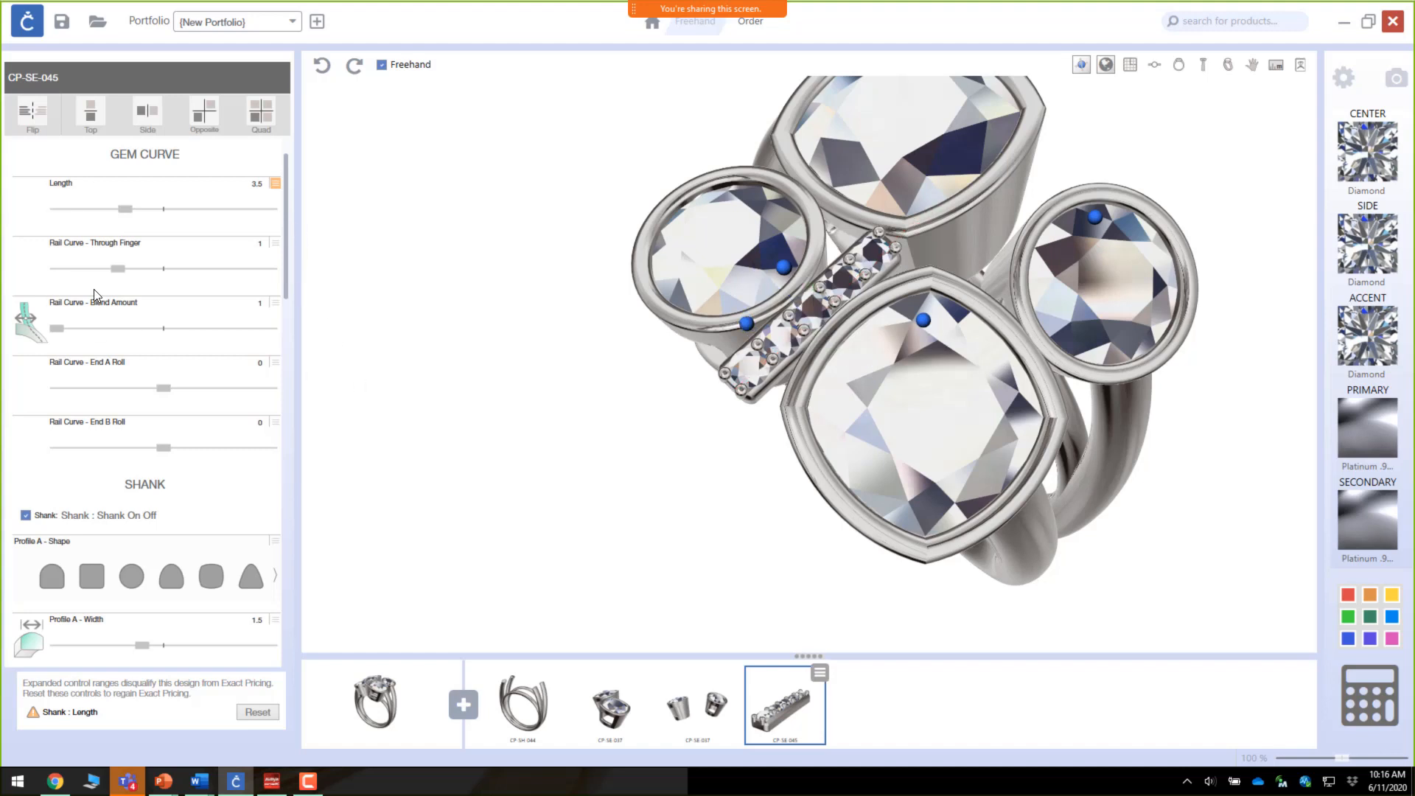
click(109, 211)
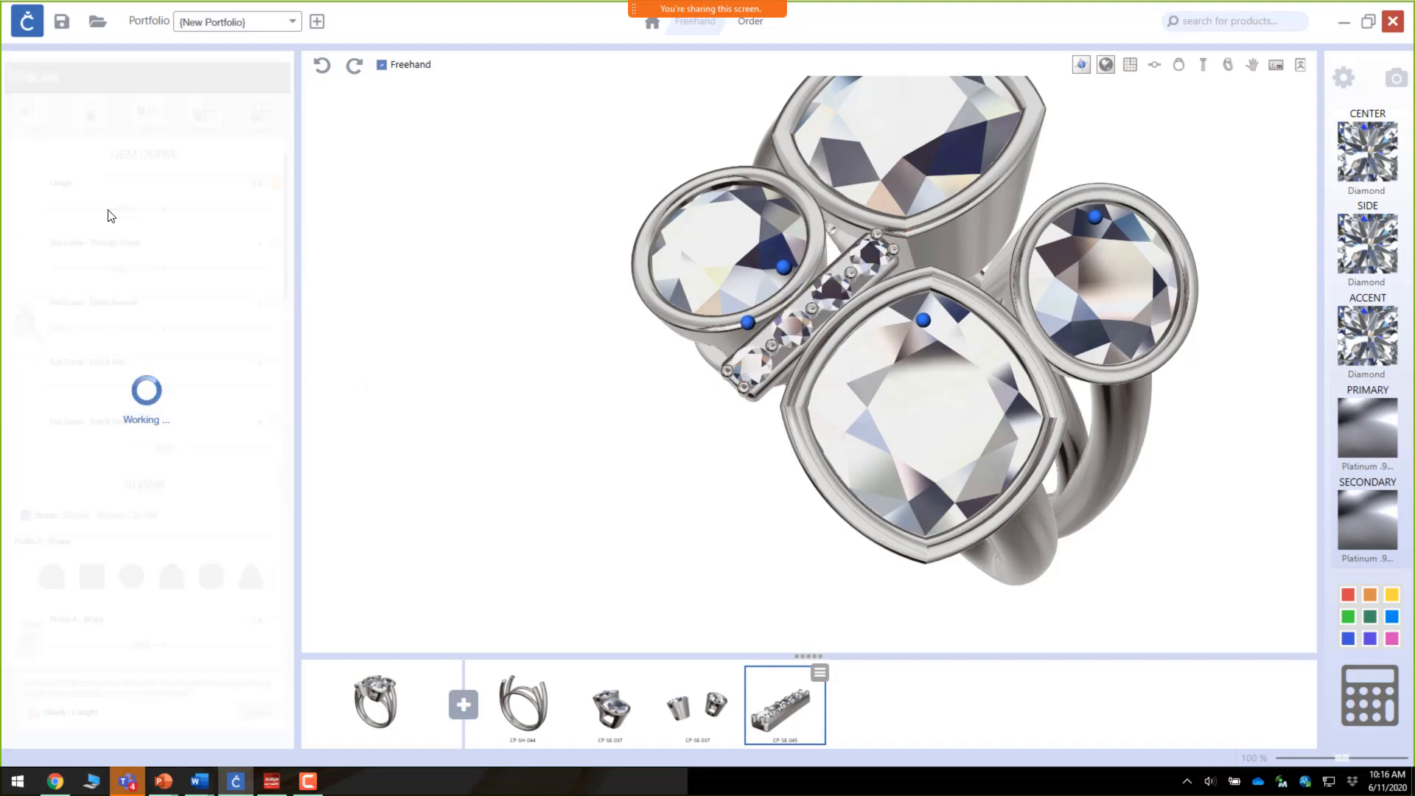
click(155, 210)
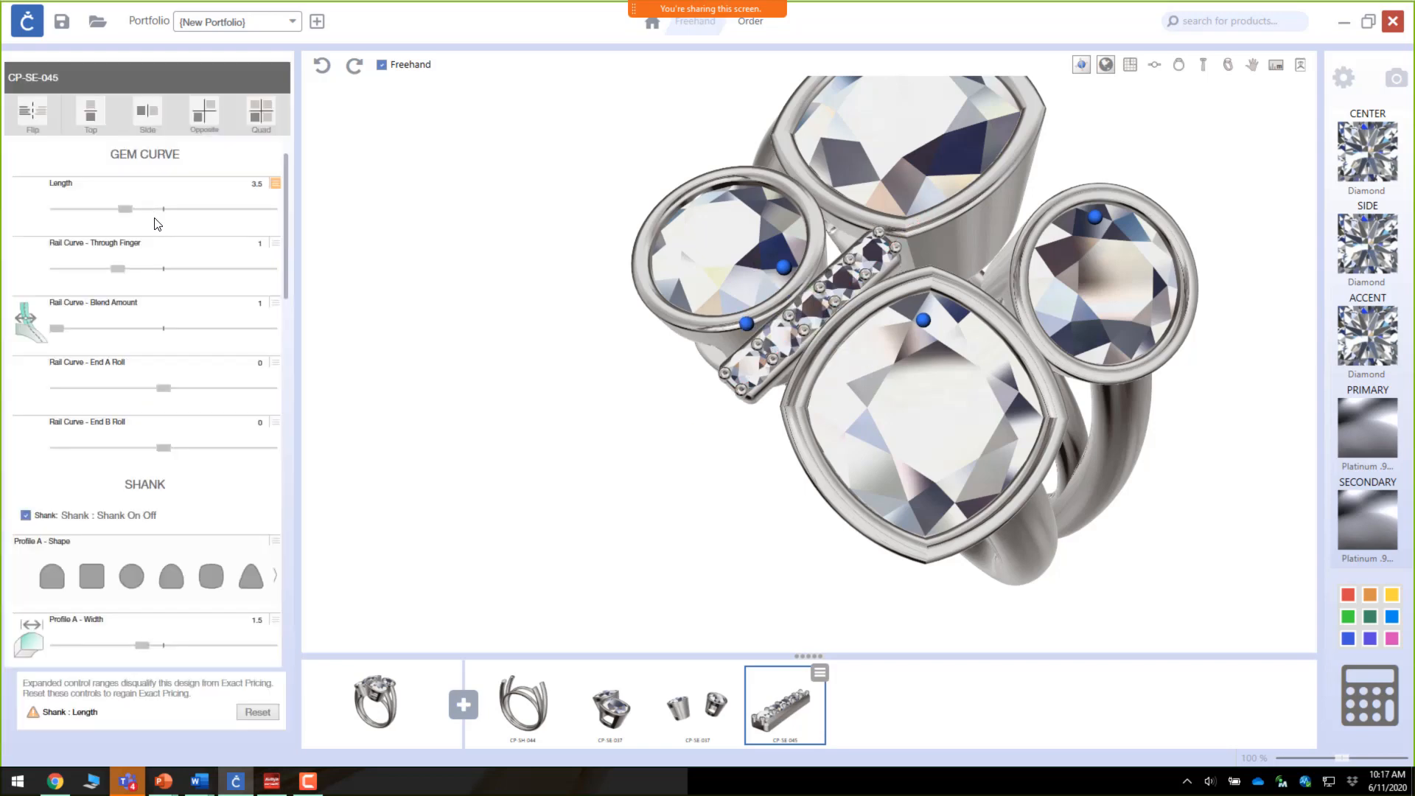
Step: Add an opposite mirrored copy of the channel setting on the other side of the cluster
right_drag(767, 413, 866, 456)
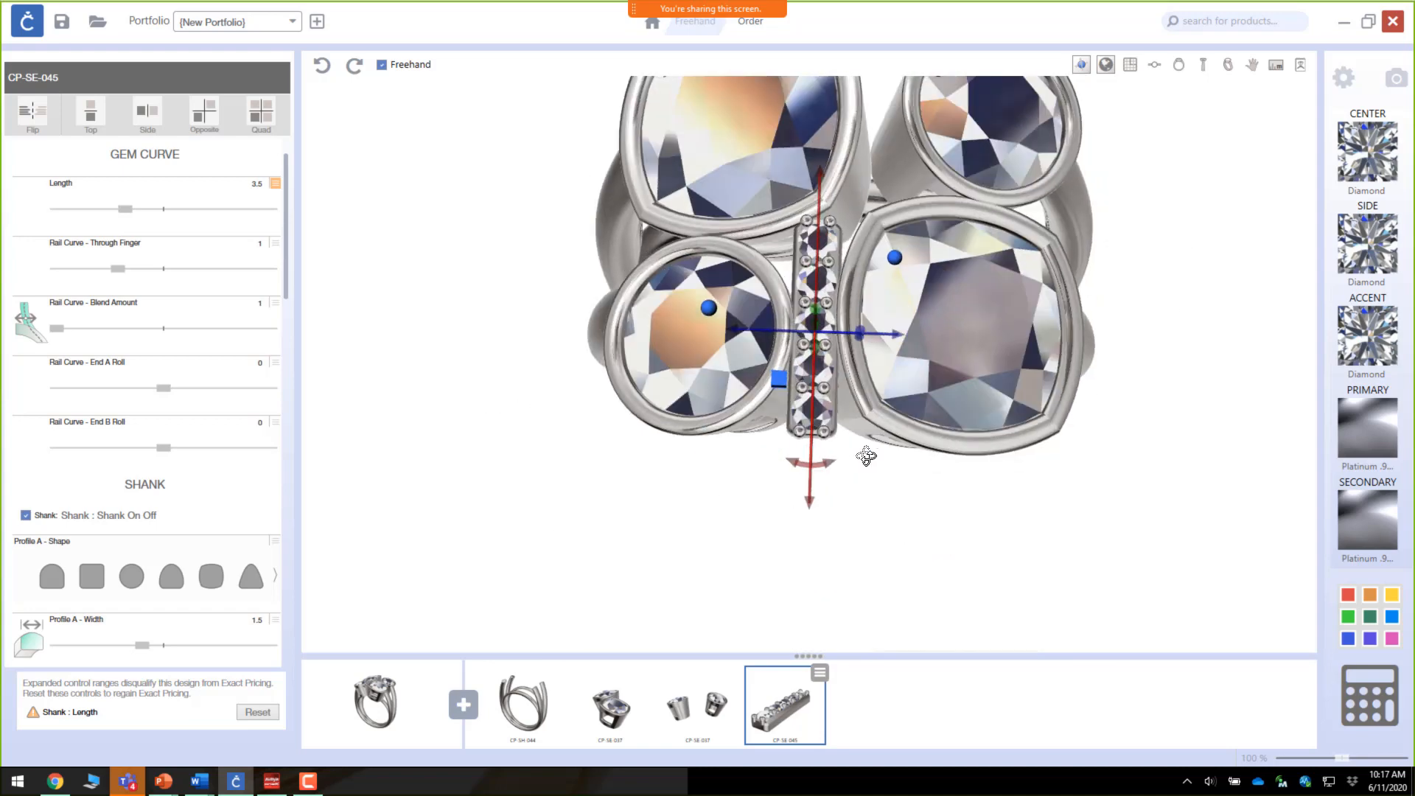
scroll(866, 456, down, 3)
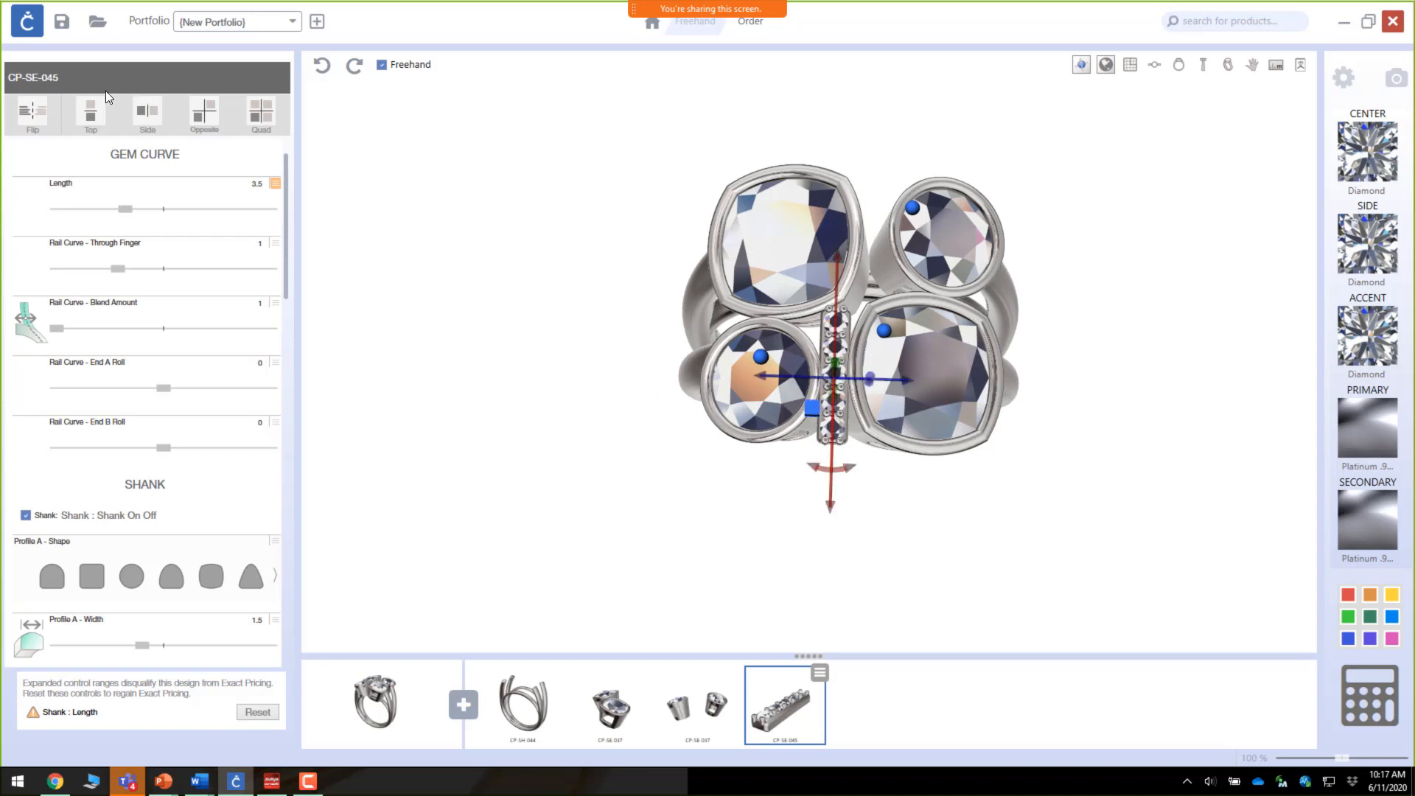
click(214, 118)
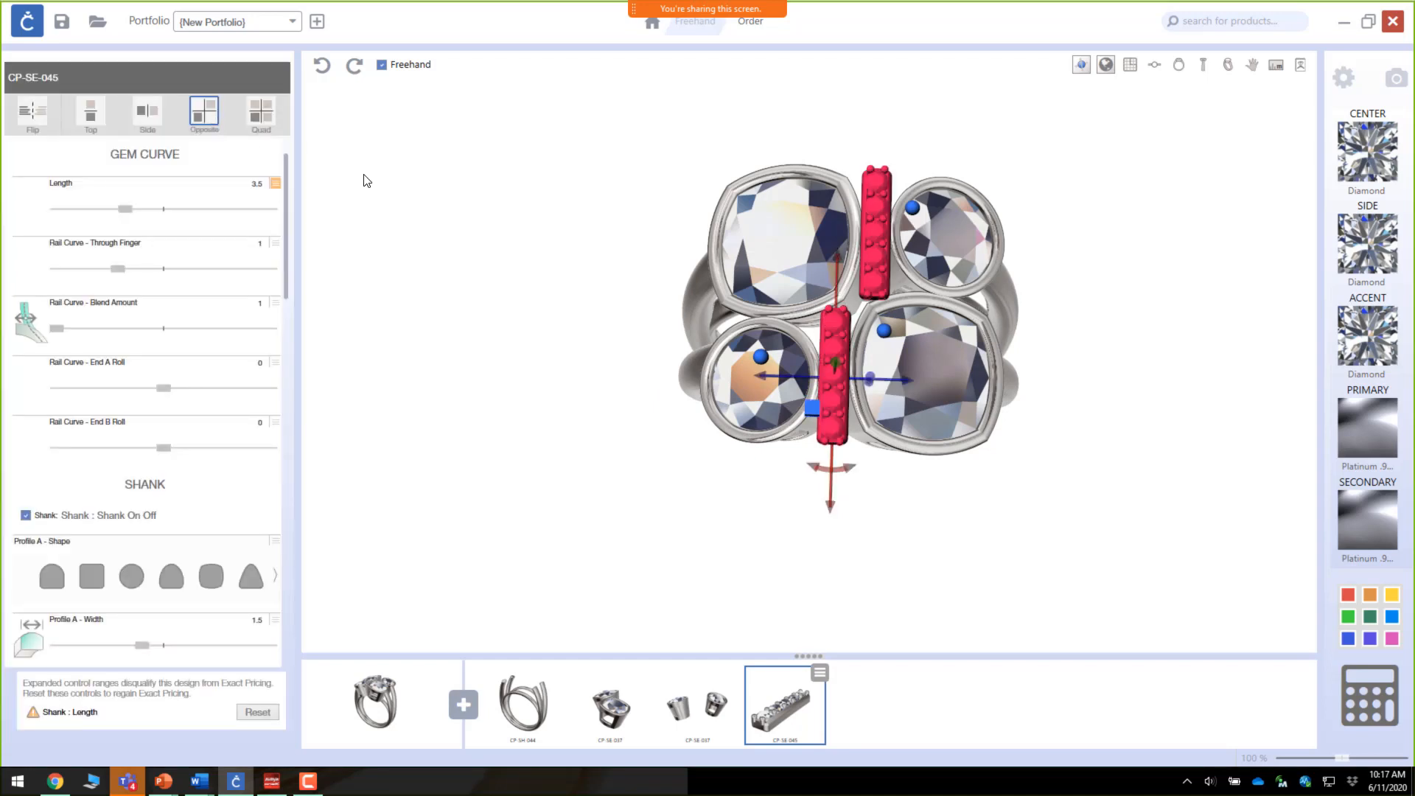
drag(1100, 436, 496, 327)
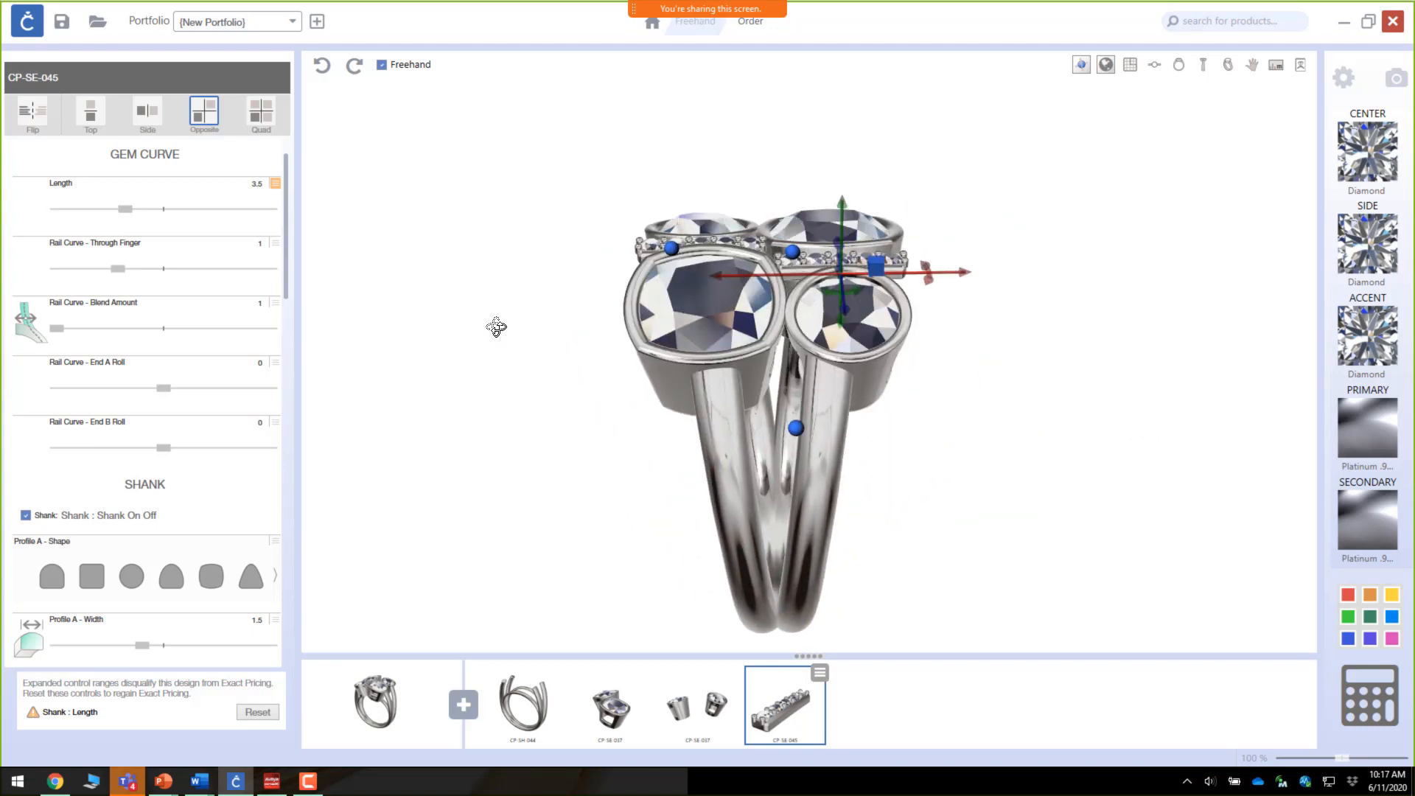
Step: Select the CP-SH-044 shank and turn on its Gems option to set stones along the shank
click(737, 412)
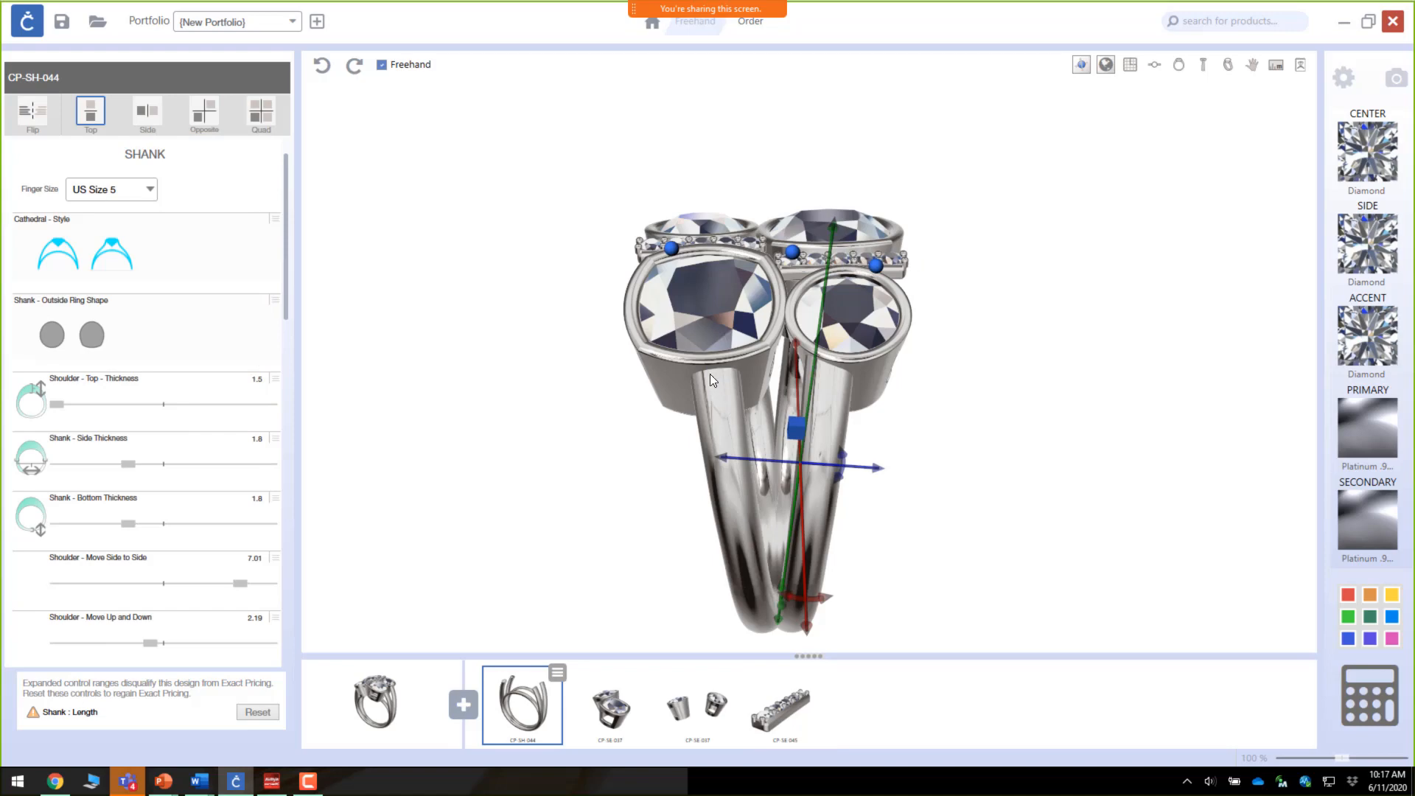
drag(690, 359, 811, 370)
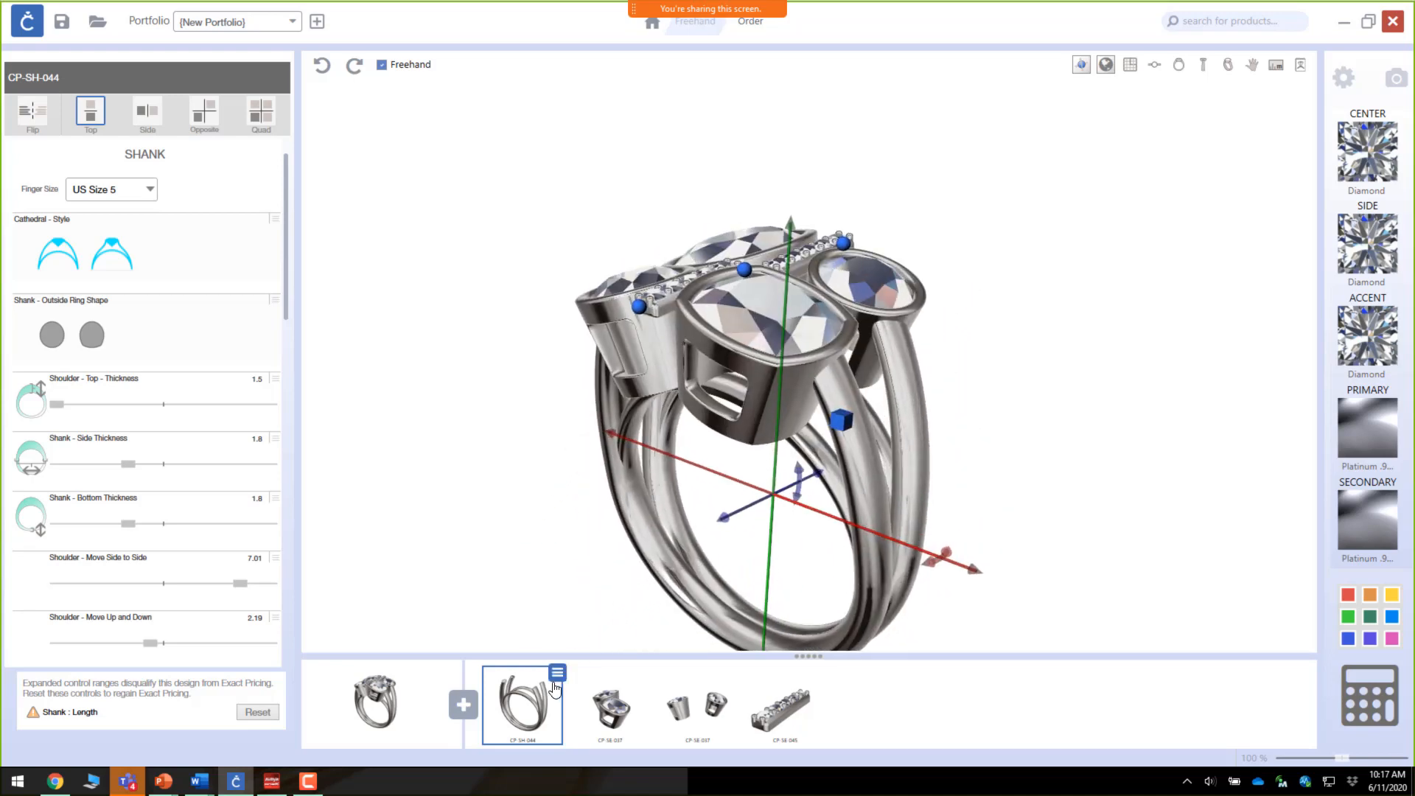
click(528, 714)
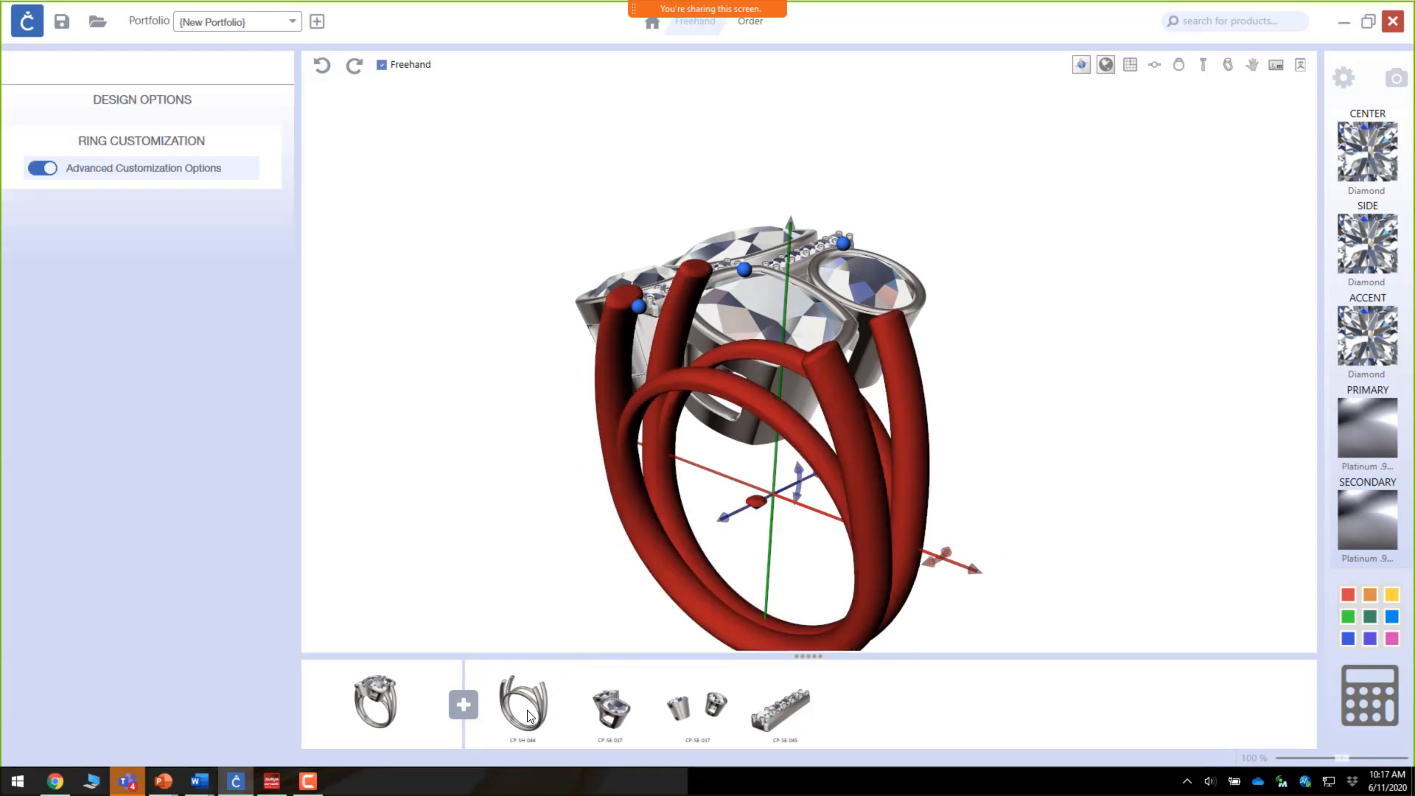
drag(891, 397, 864, 417)
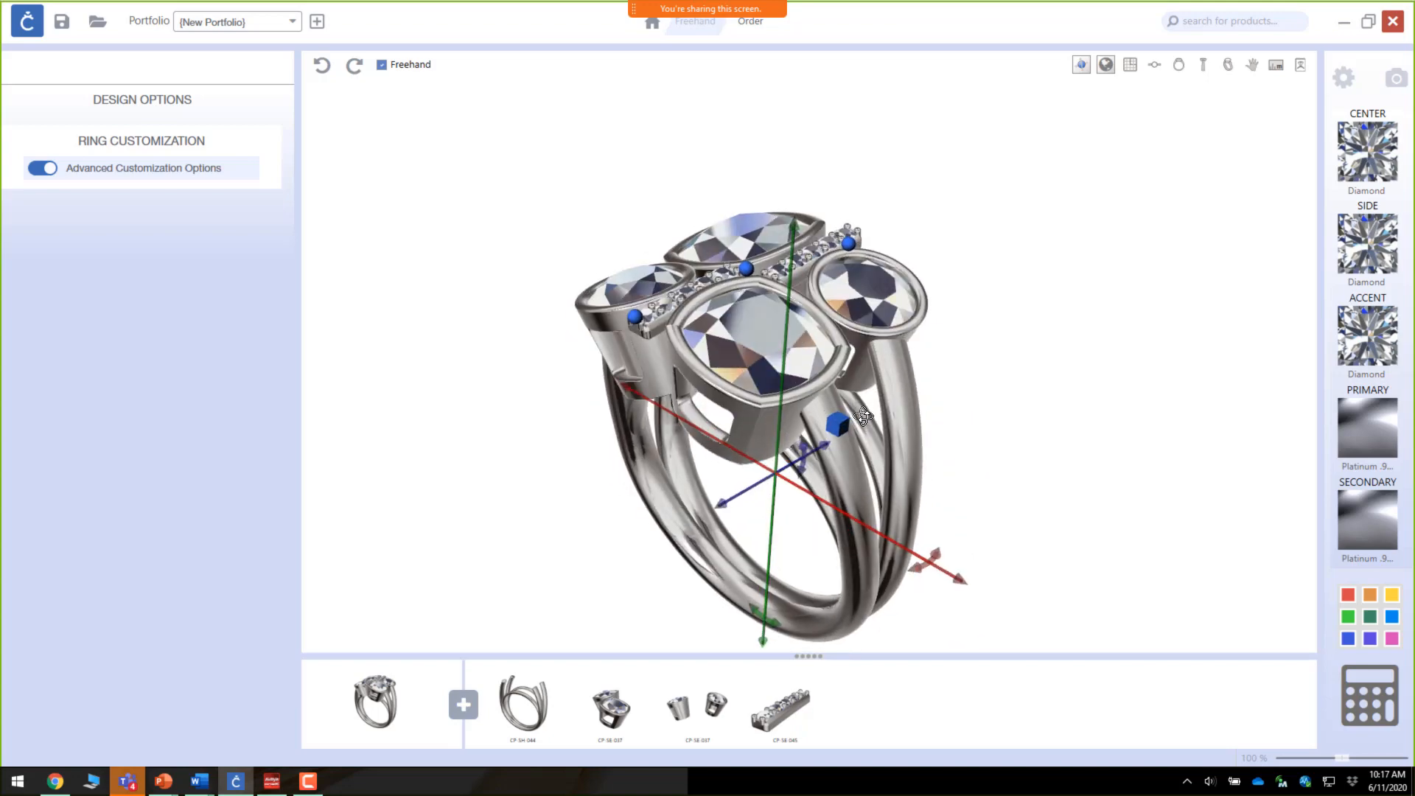
click(533, 702)
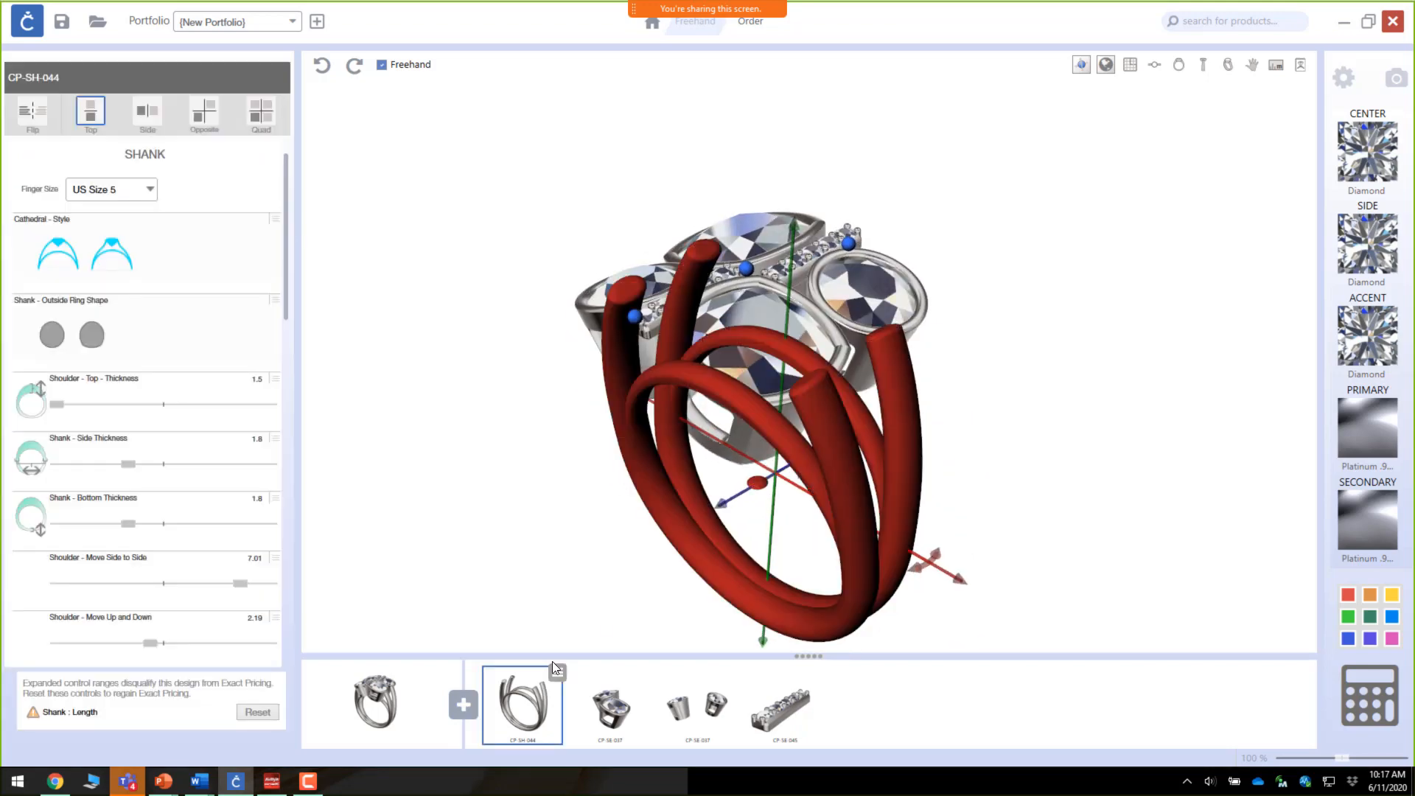
scroll(68, 433, down, 10)
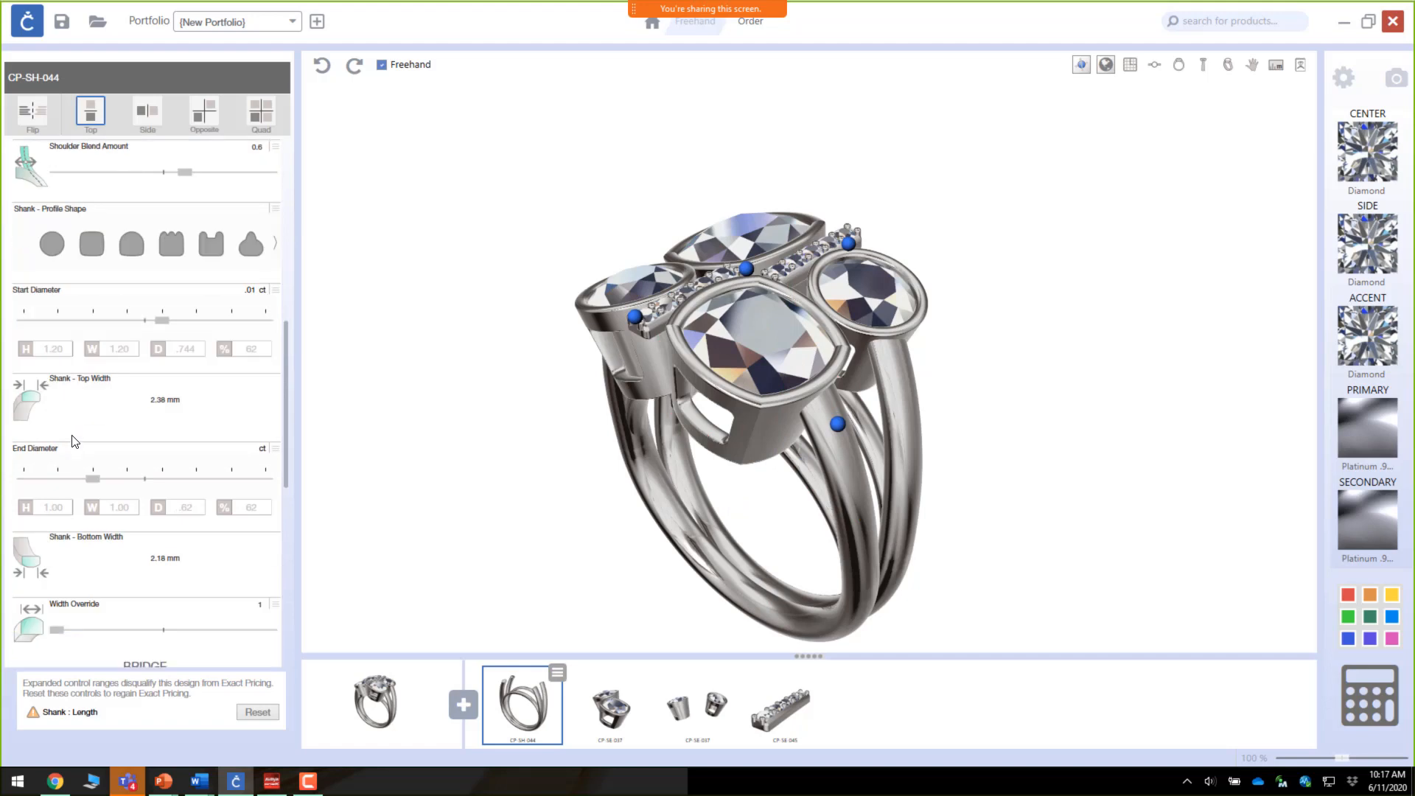
scroll(73, 440, down, 3)
scroll(74, 436, down, 2)
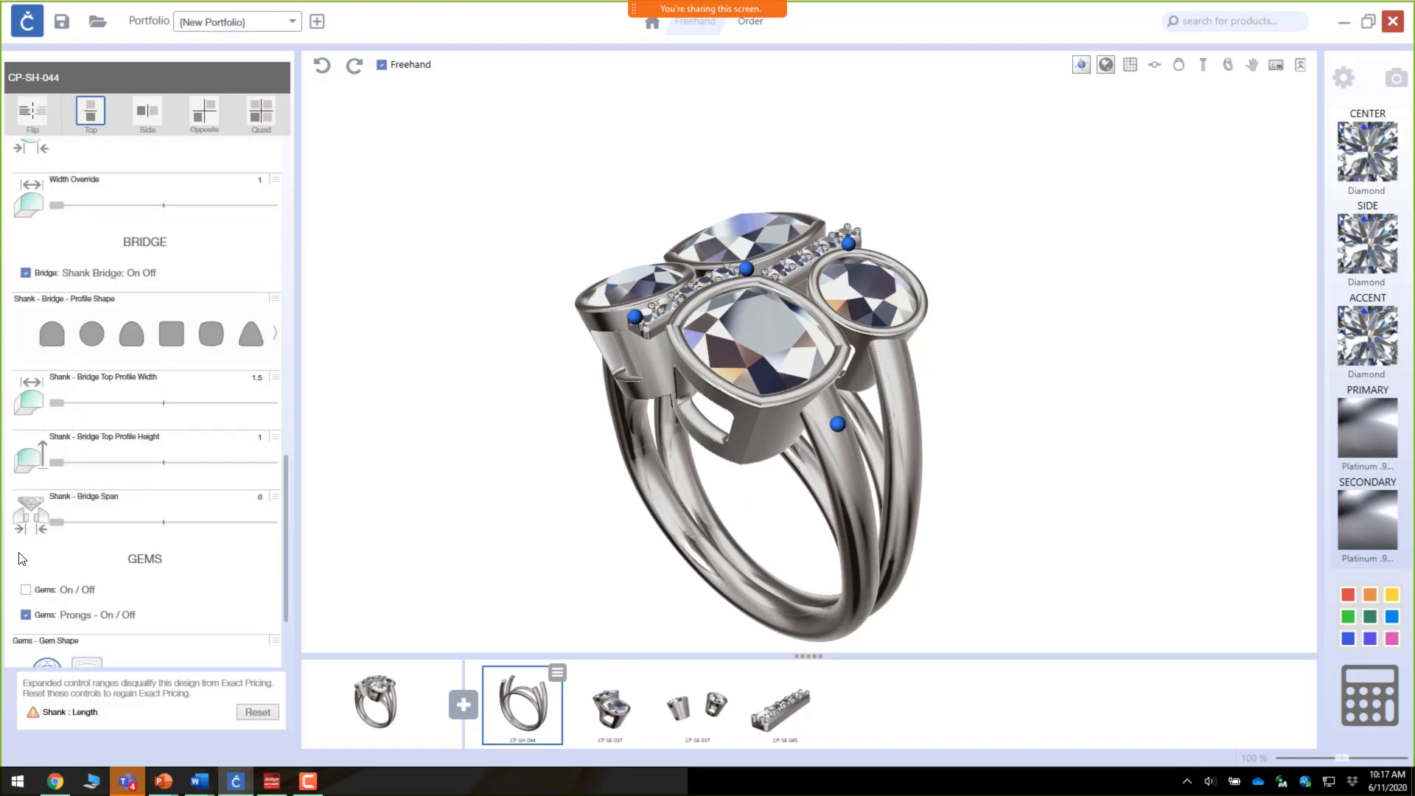
click(26, 592)
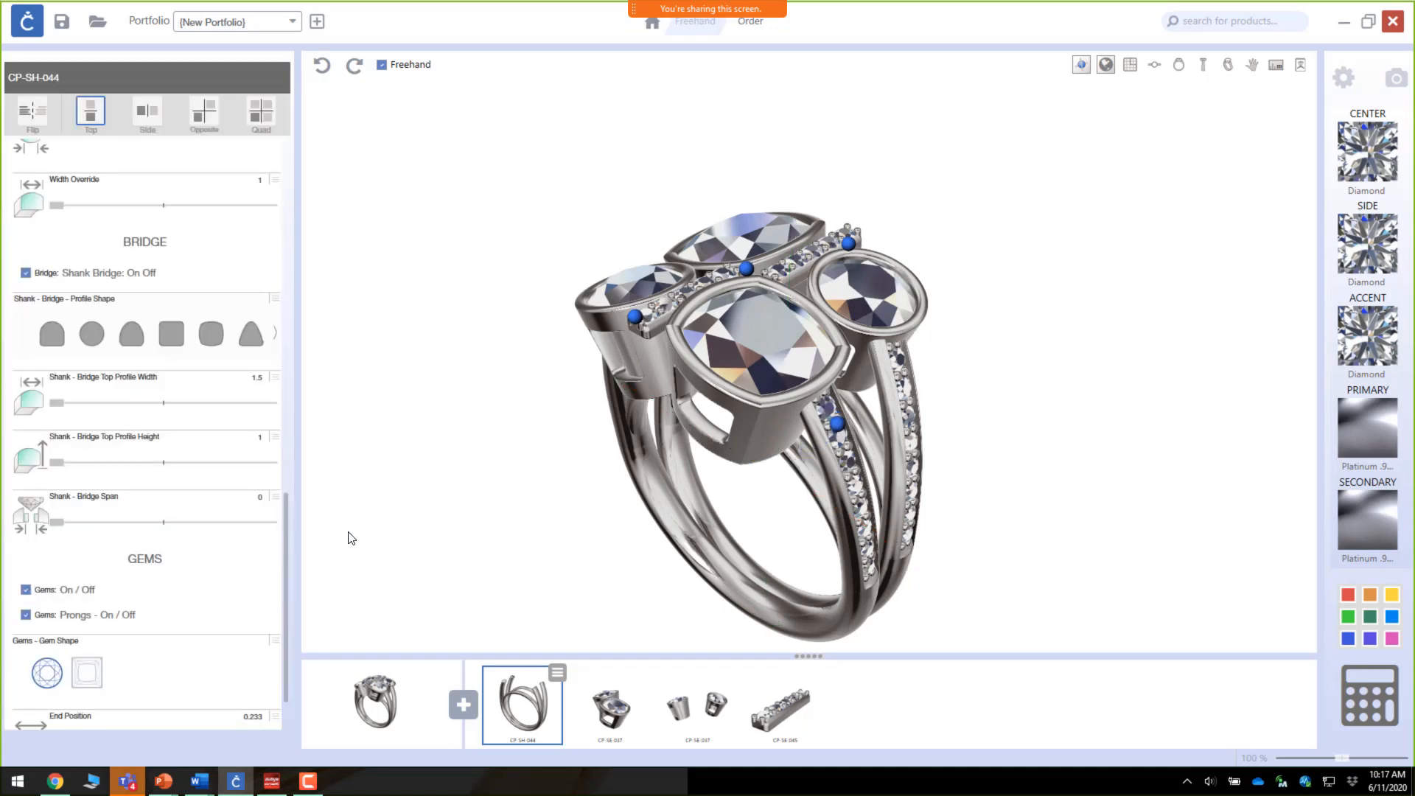
Step: Hide the viewport controls and orbit around the finished ring
right_drag(689, 488, 882, 547)
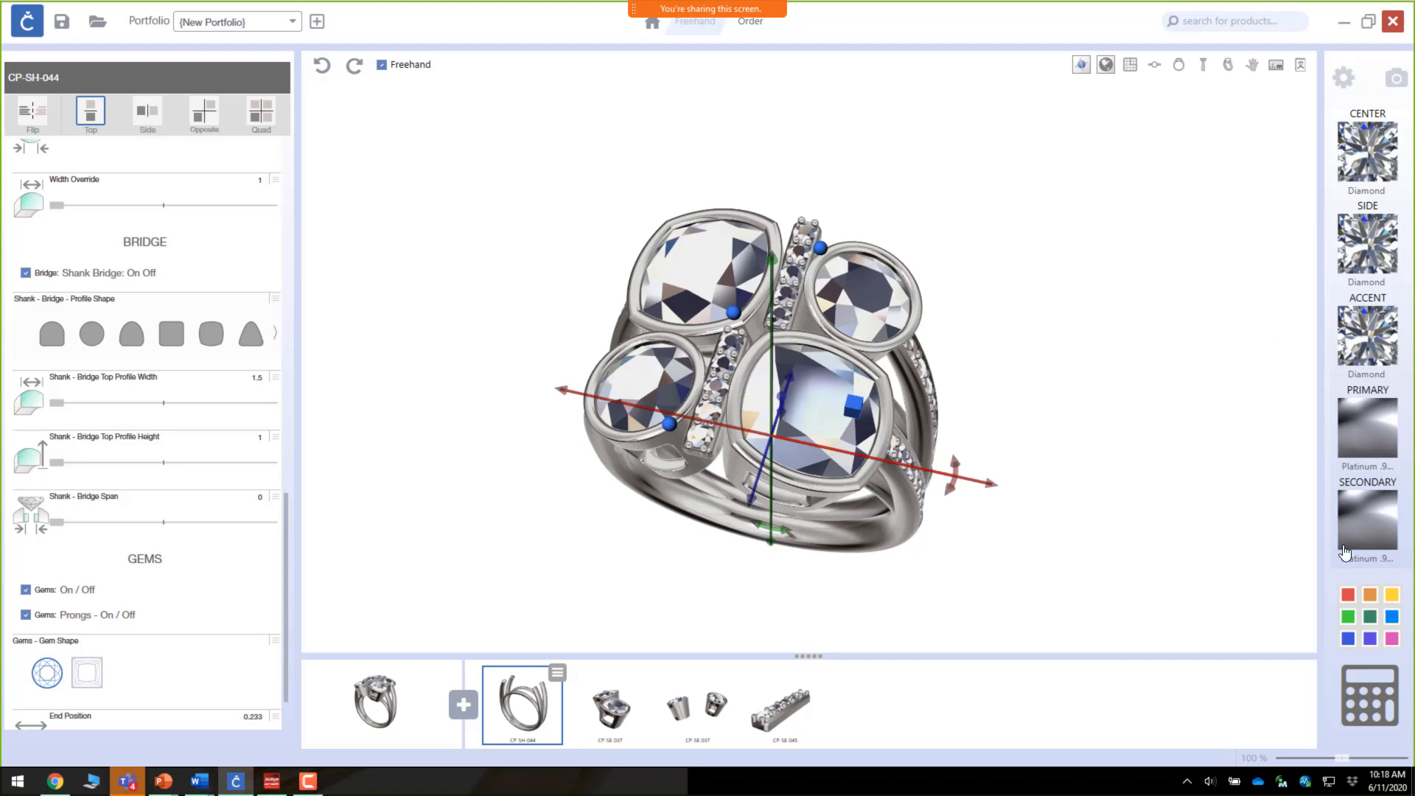
click(1081, 70)
drag(847, 400, 845, 453)
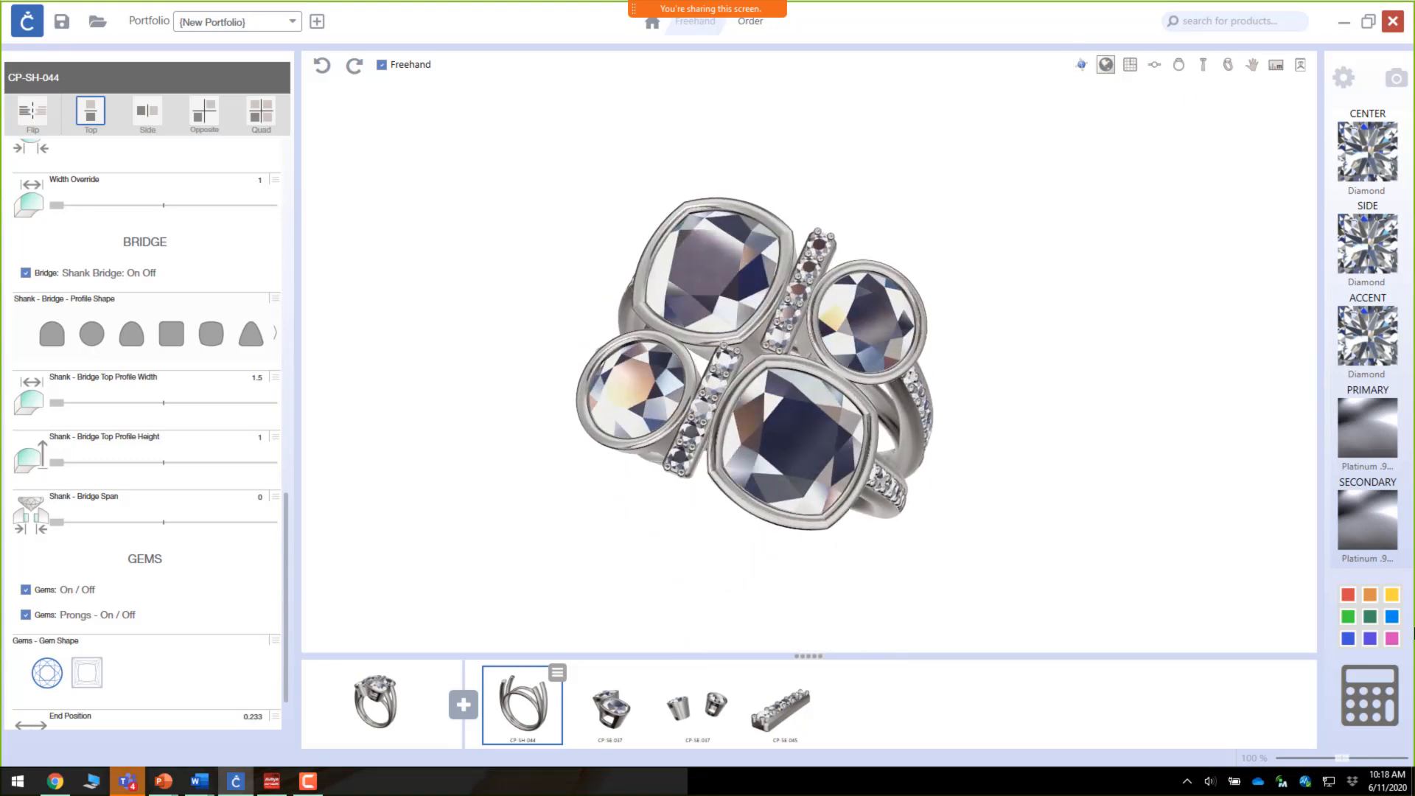
Step: Open the gem material picker, select the upper cushion stone, and apply Diamond Purple to it
click(1373, 621)
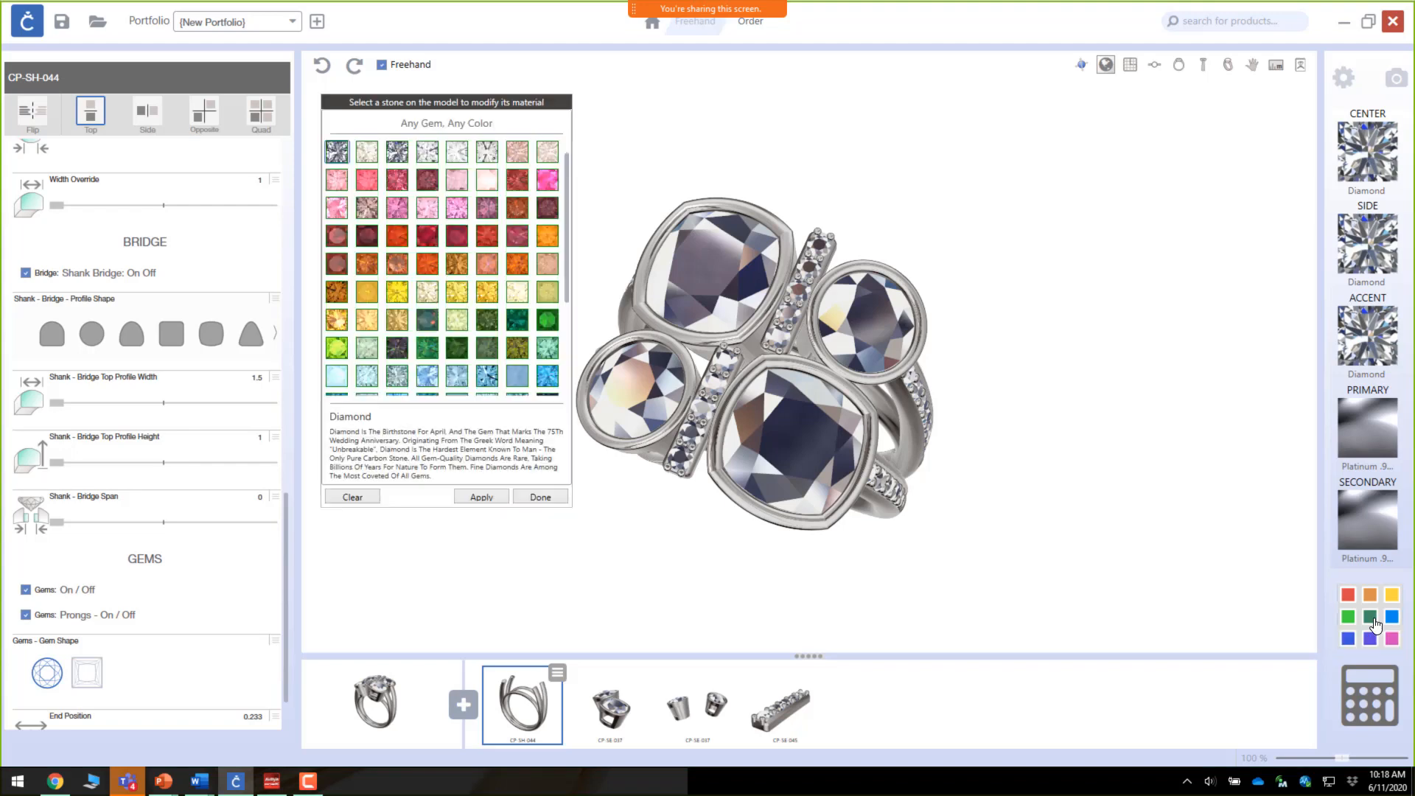
scroll(430, 221, down, 2)
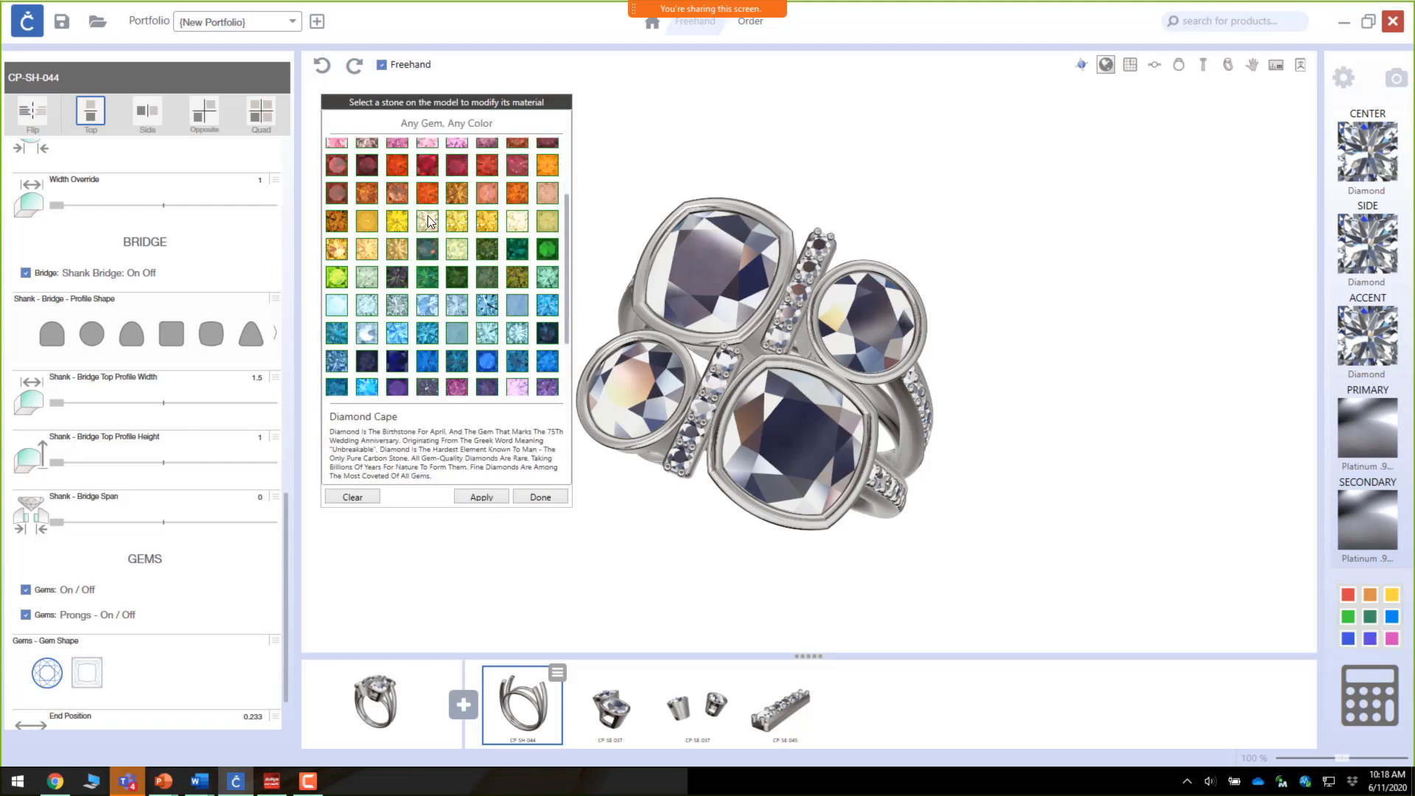
click(689, 274)
scroll(464, 328, down, 2)
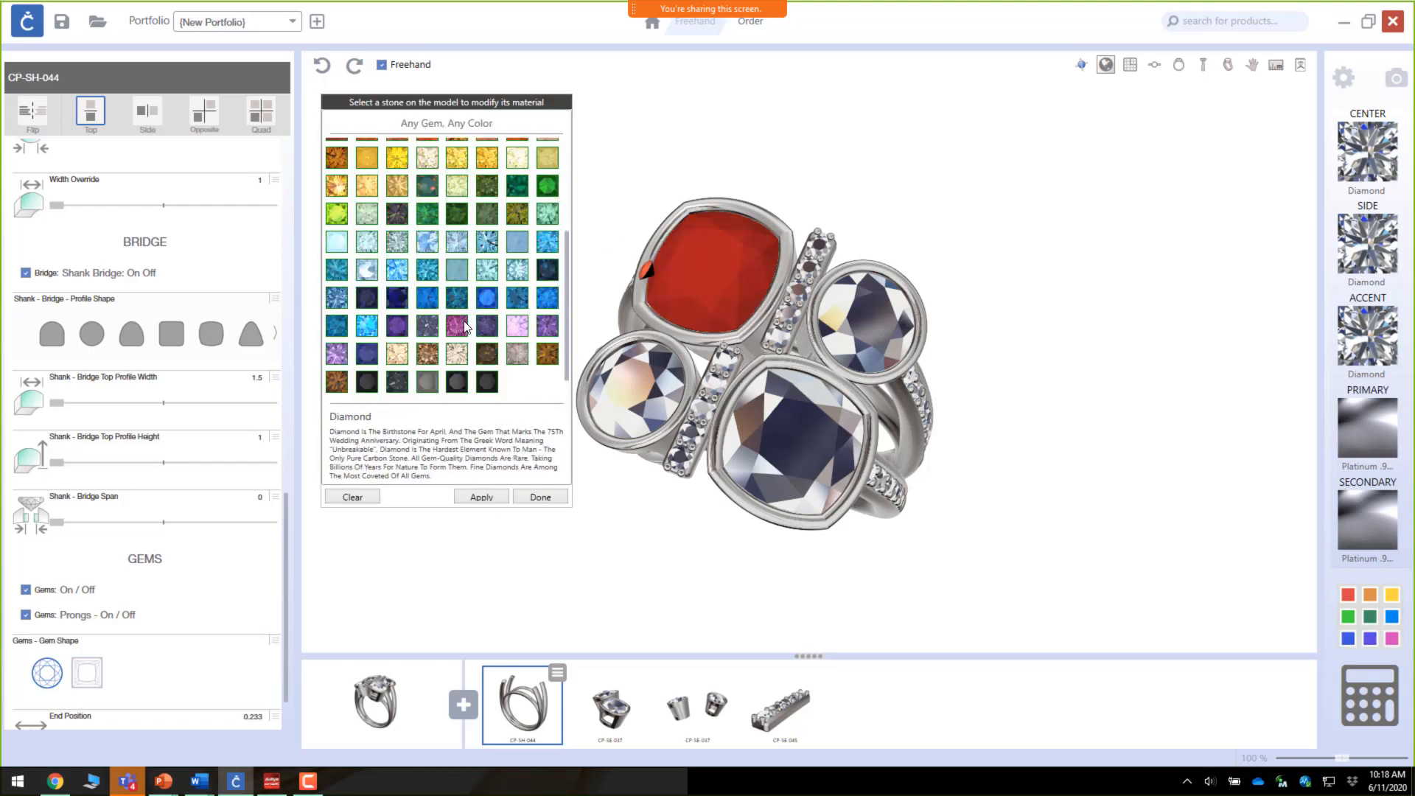
click(465, 327)
click(482, 497)
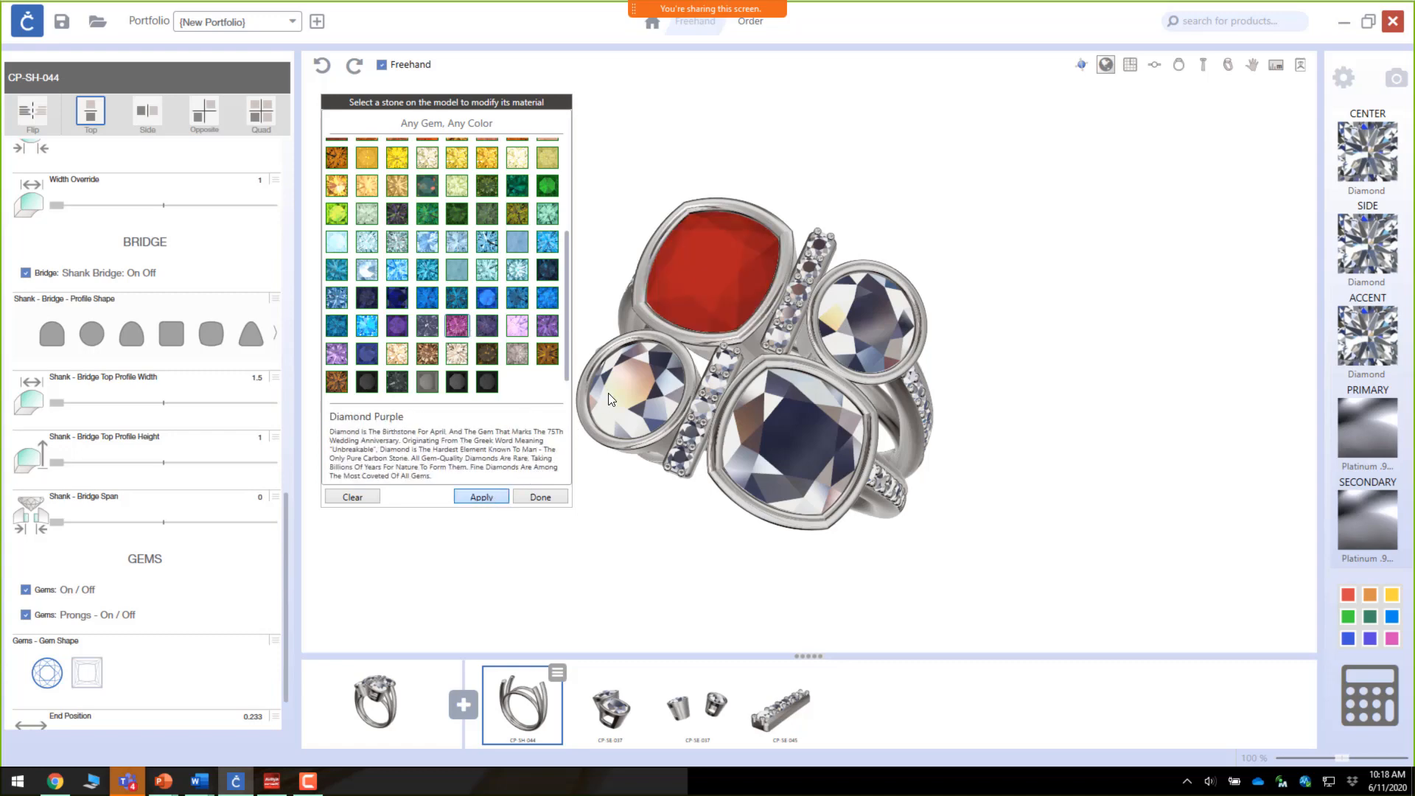
Step: Apply Topaz Passion Glacier Blue to the lower-left round stone
drag(644, 374, 658, 418)
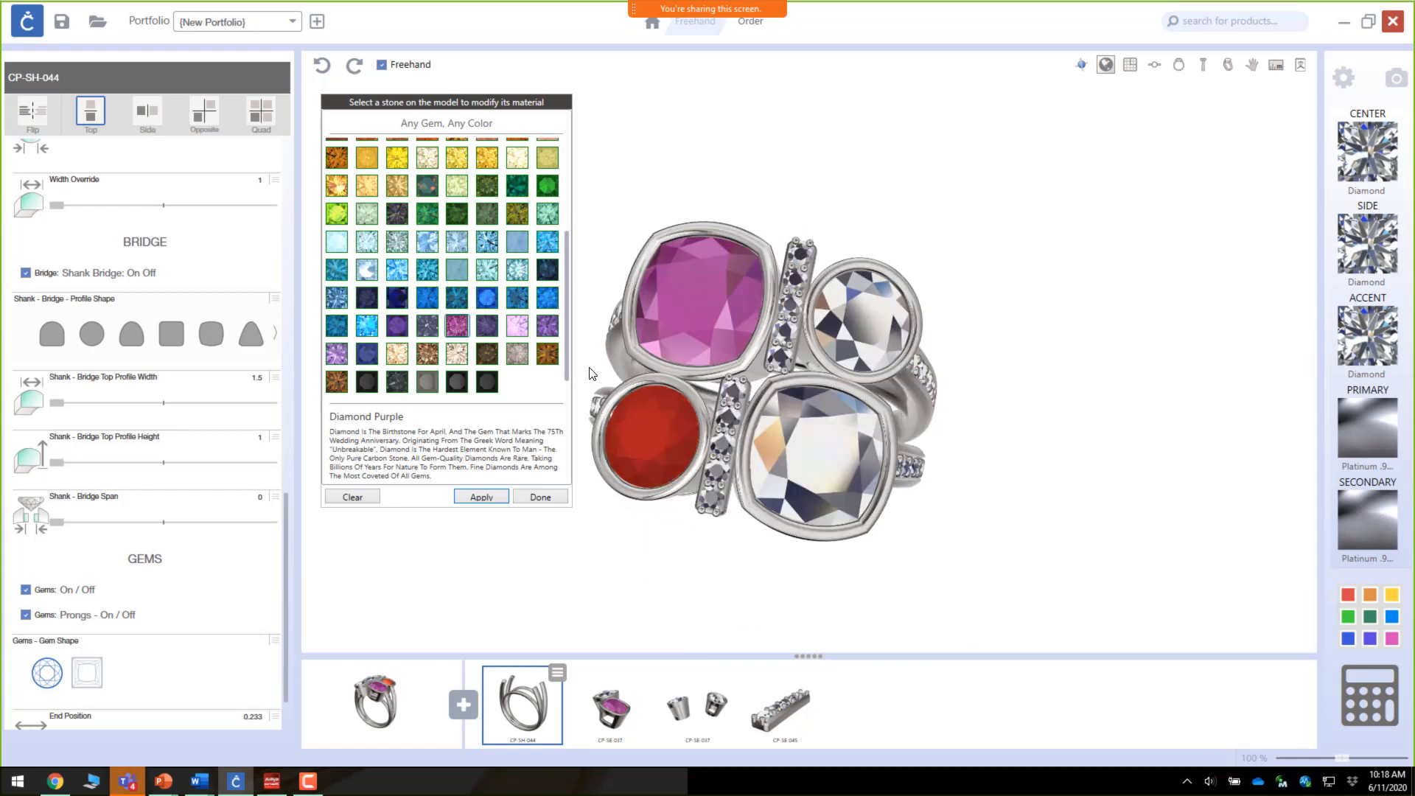
click(487, 298)
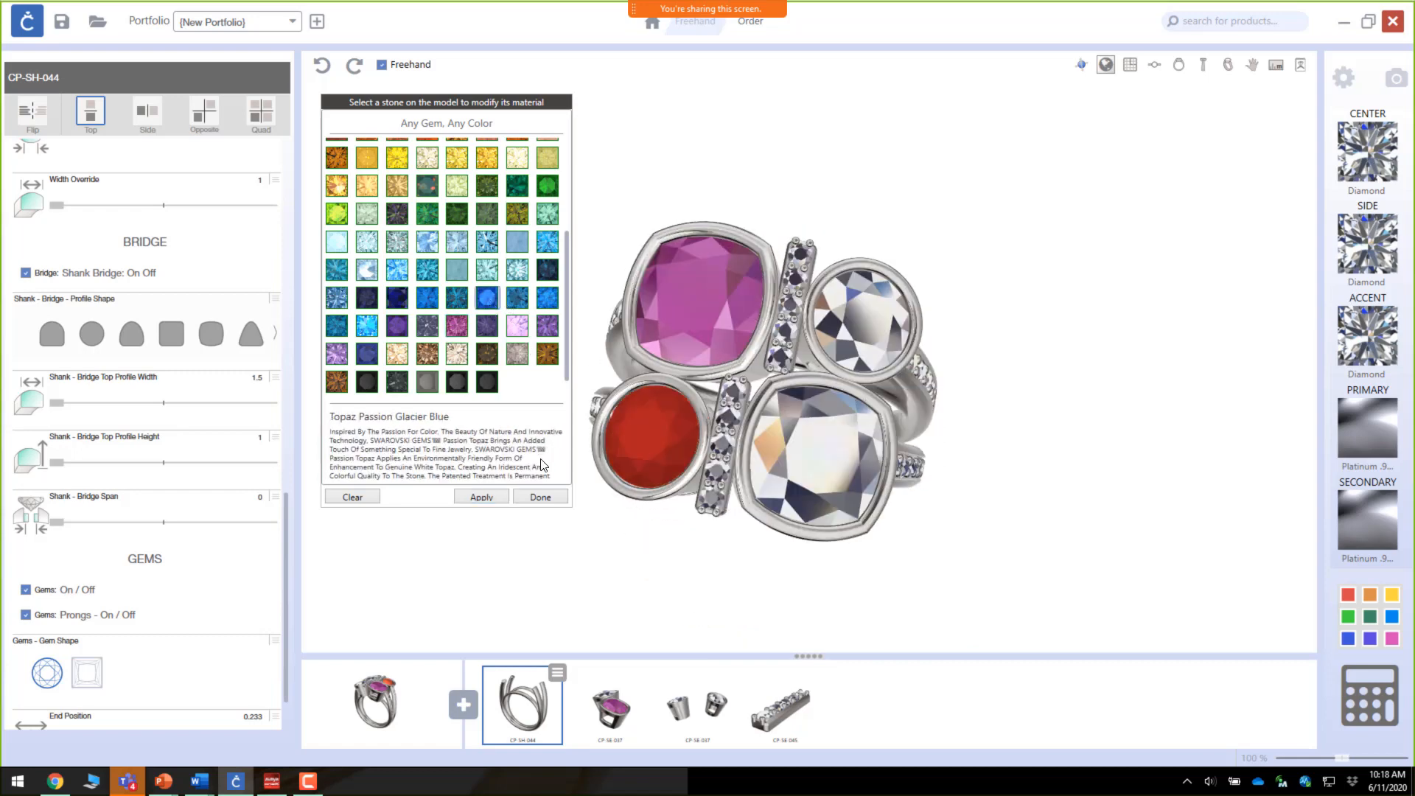
click(490, 501)
Step: Select the upper-right round stone and apply Spinel Aqua to it
click(866, 324)
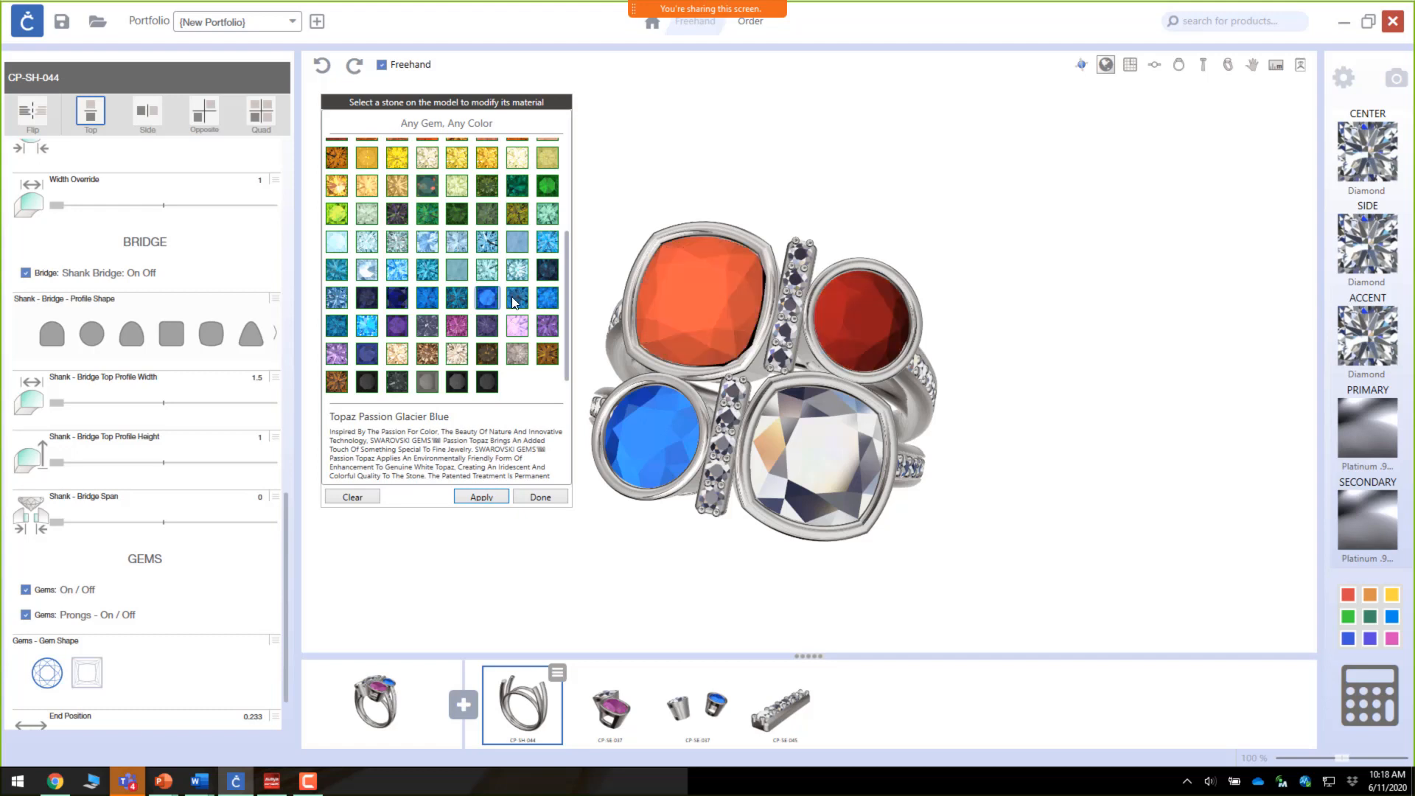
click(426, 243)
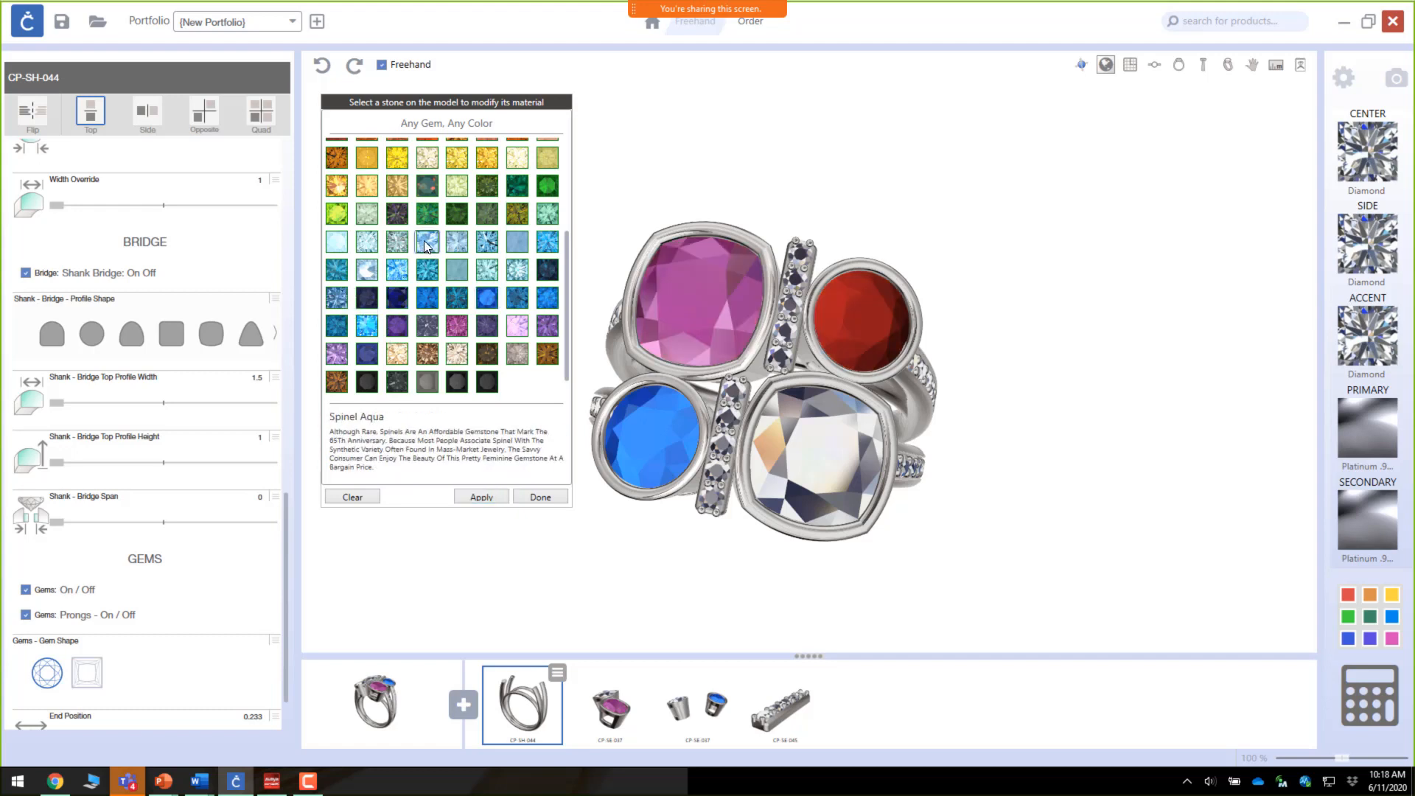
click(493, 496)
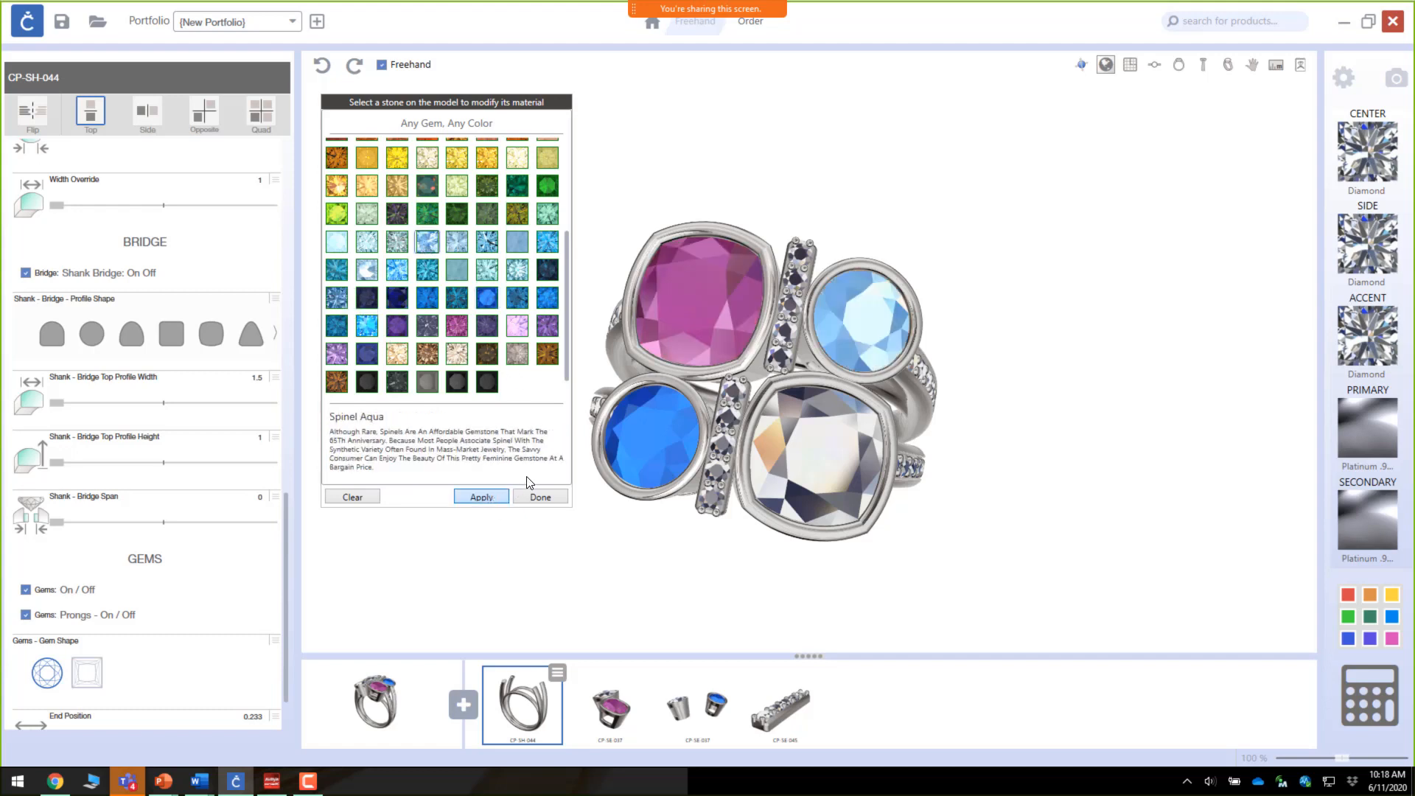
Step: Select the lower cushion stone, apply Topaz Passion Pink to it, and close the gem material picker
click(841, 462)
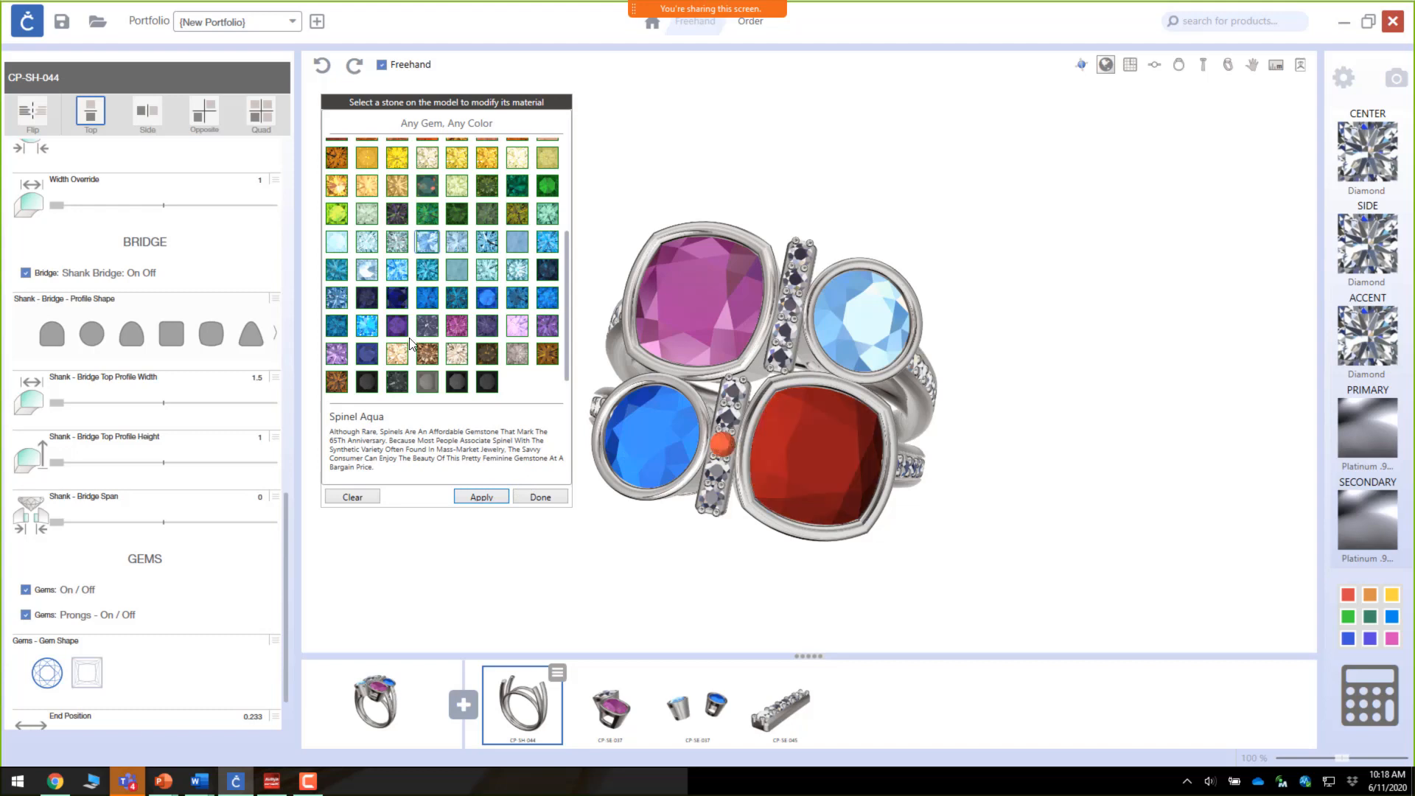
scroll(435, 280, up, 3)
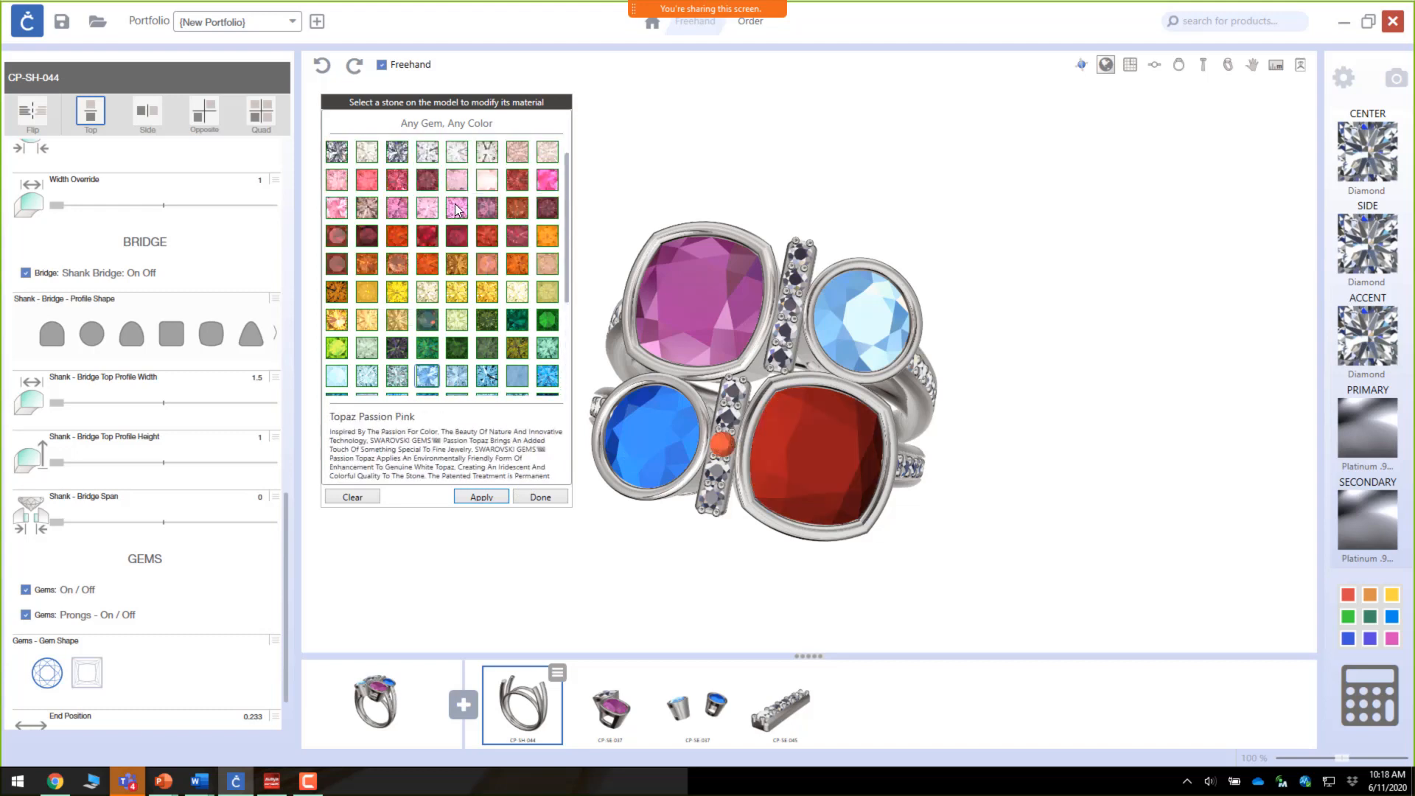
click(457, 209)
click(480, 497)
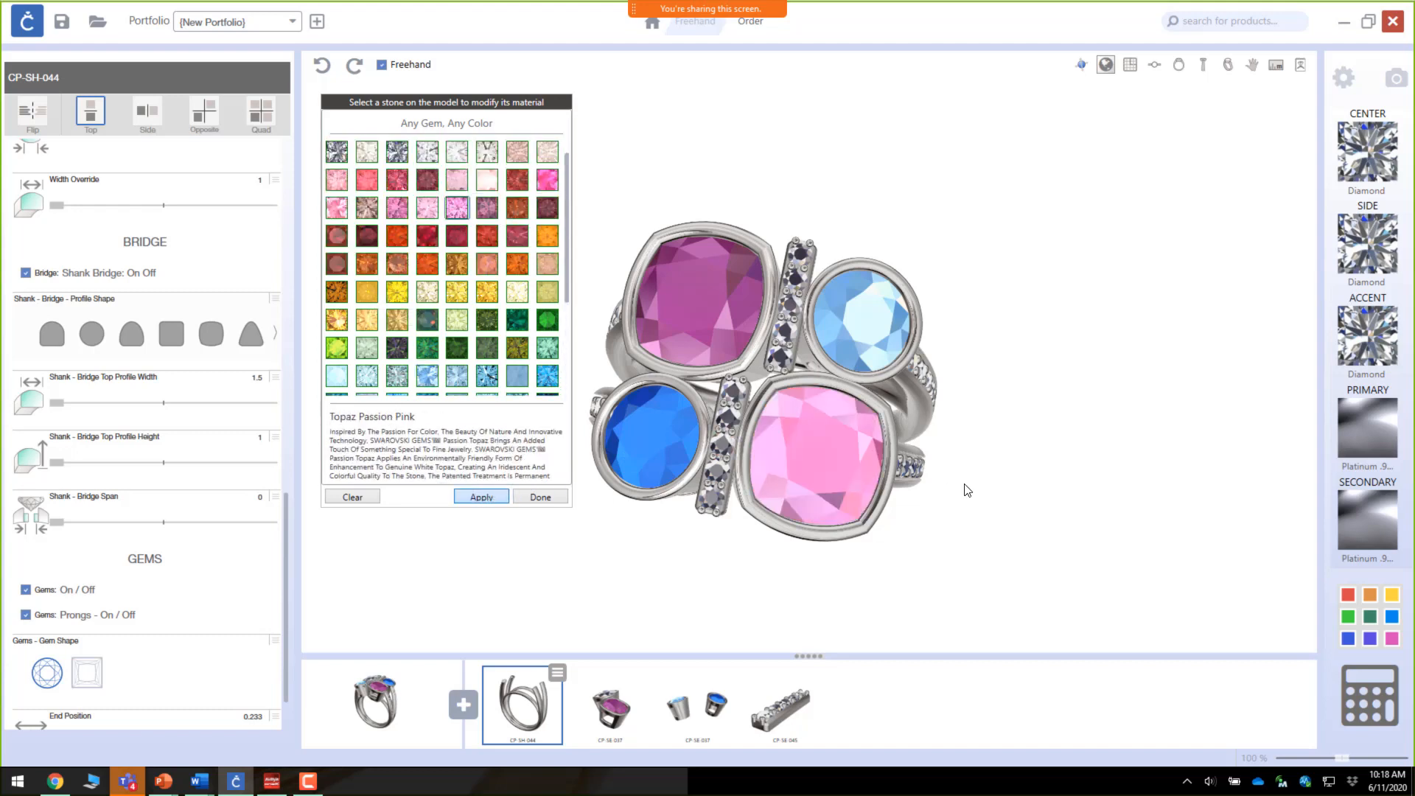
drag(998, 506, 547, 455)
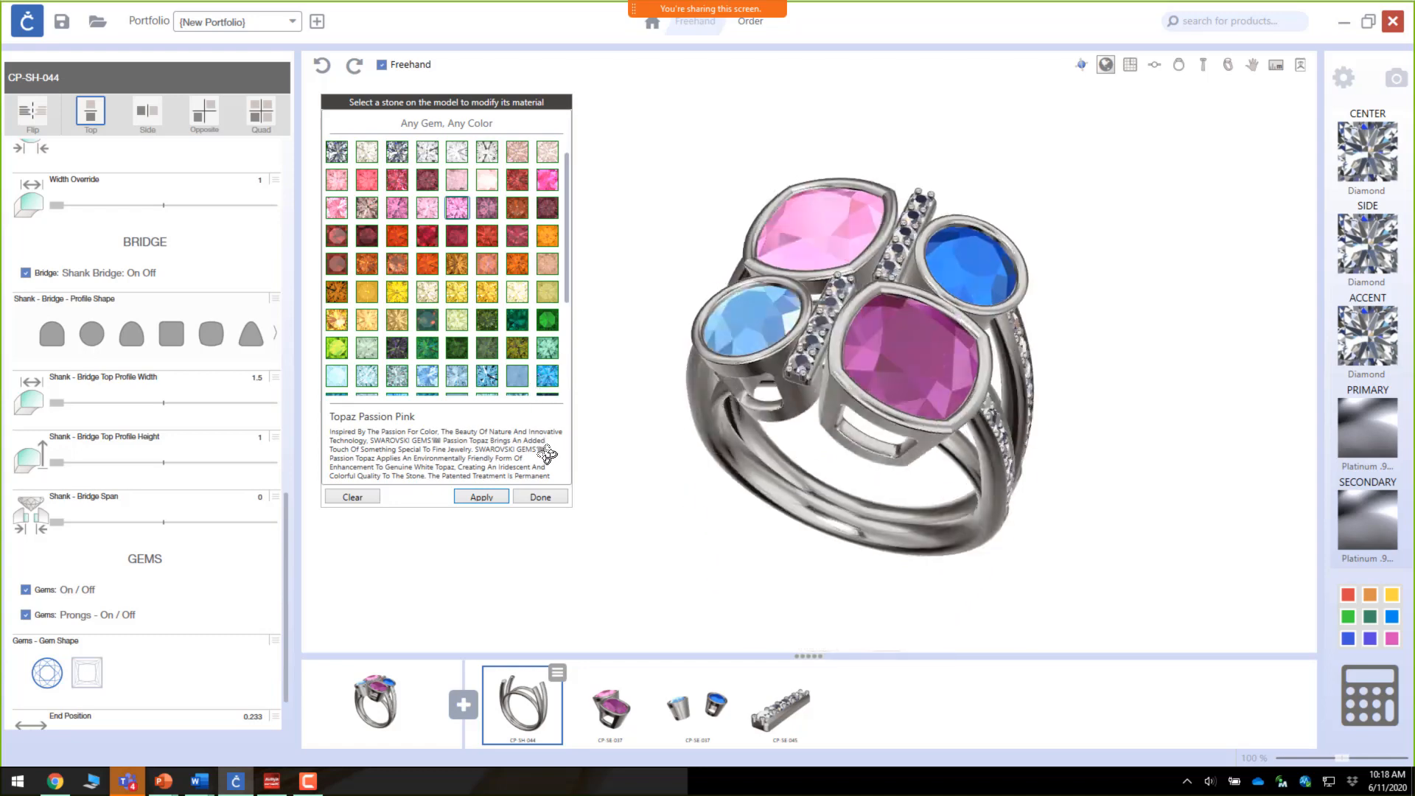
click(523, 499)
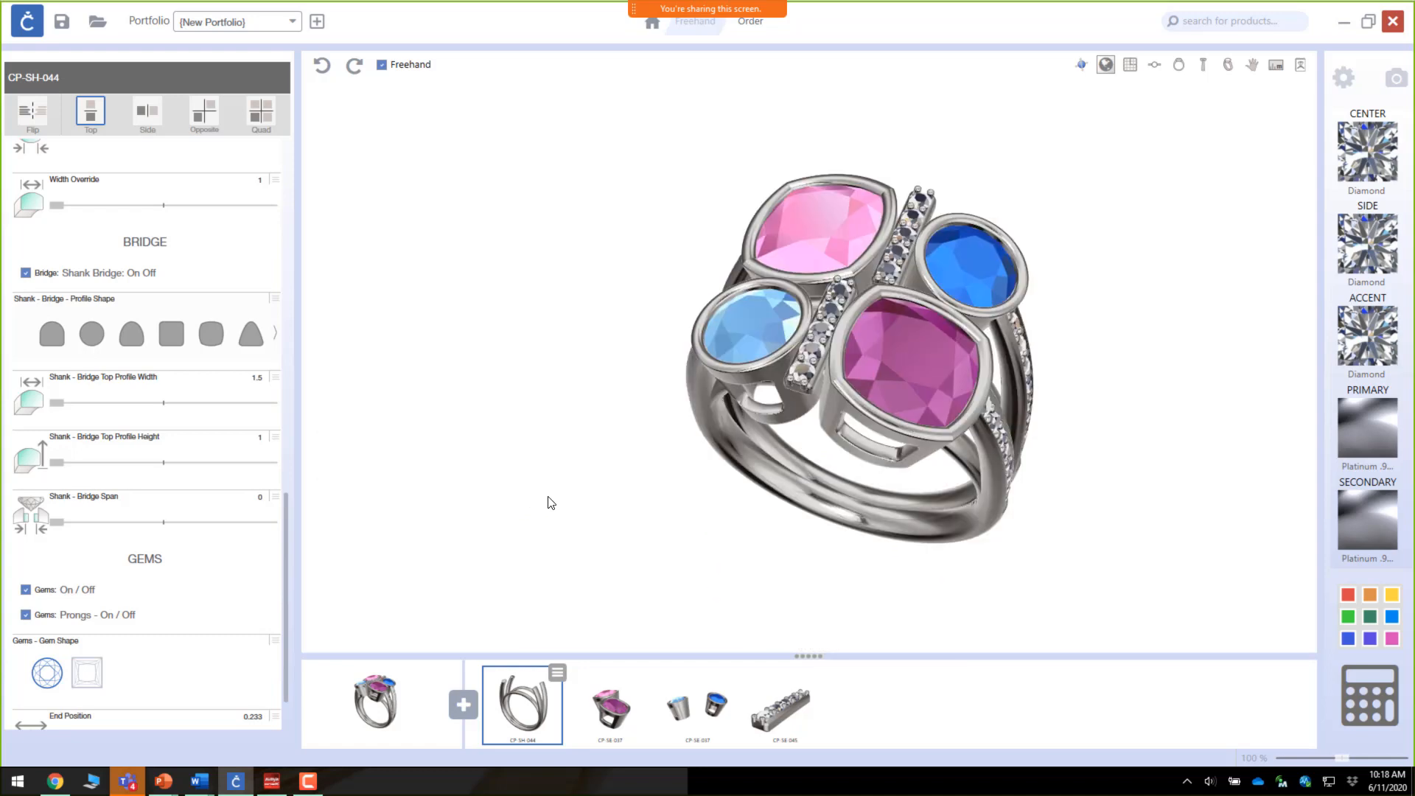
Step: Set the secondary metal to 14K Yellow gold
click(1360, 506)
click(1144, 419)
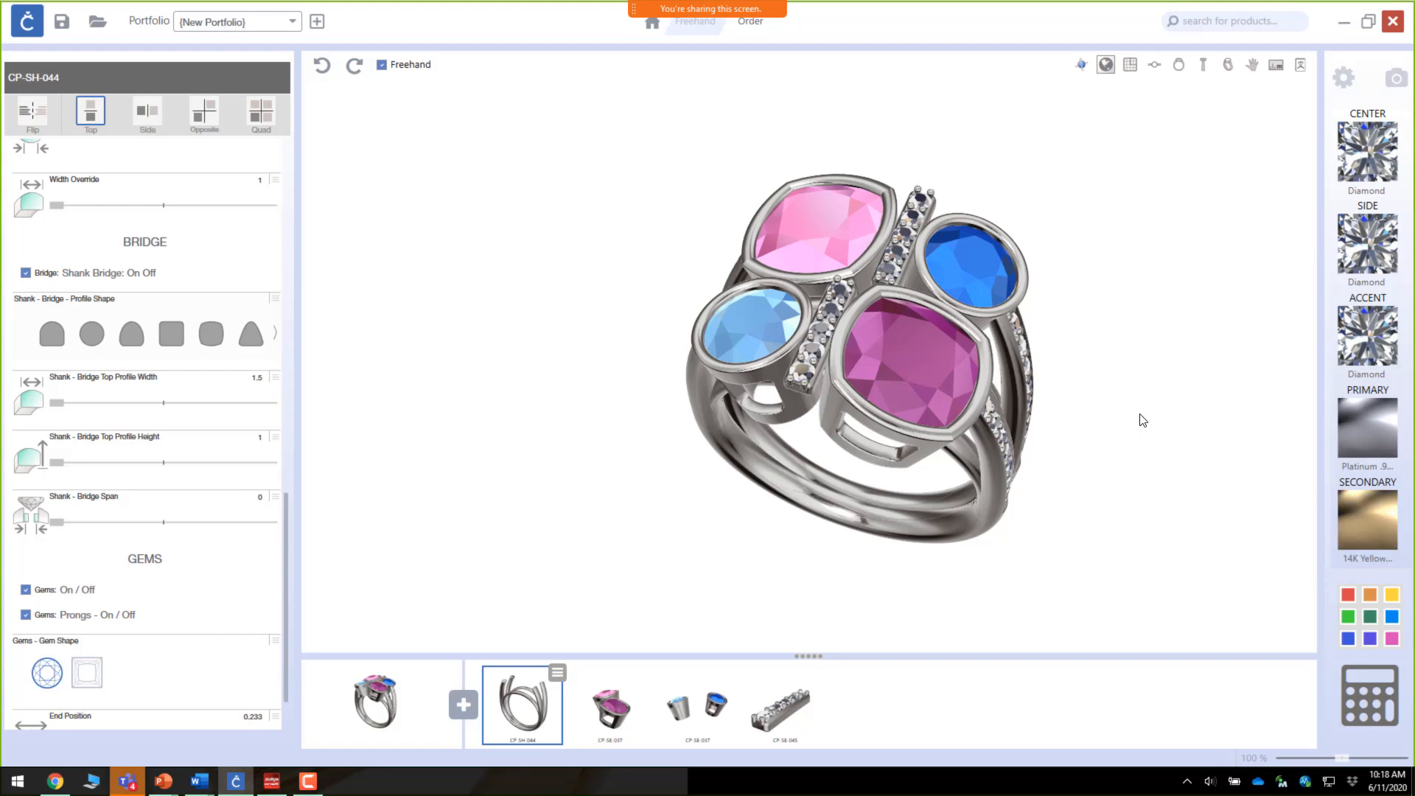
Step: Select the round CP-SE-037 bezel settings and switch them to the secondary 14K Yellow metal
click(693, 704)
click(733, 674)
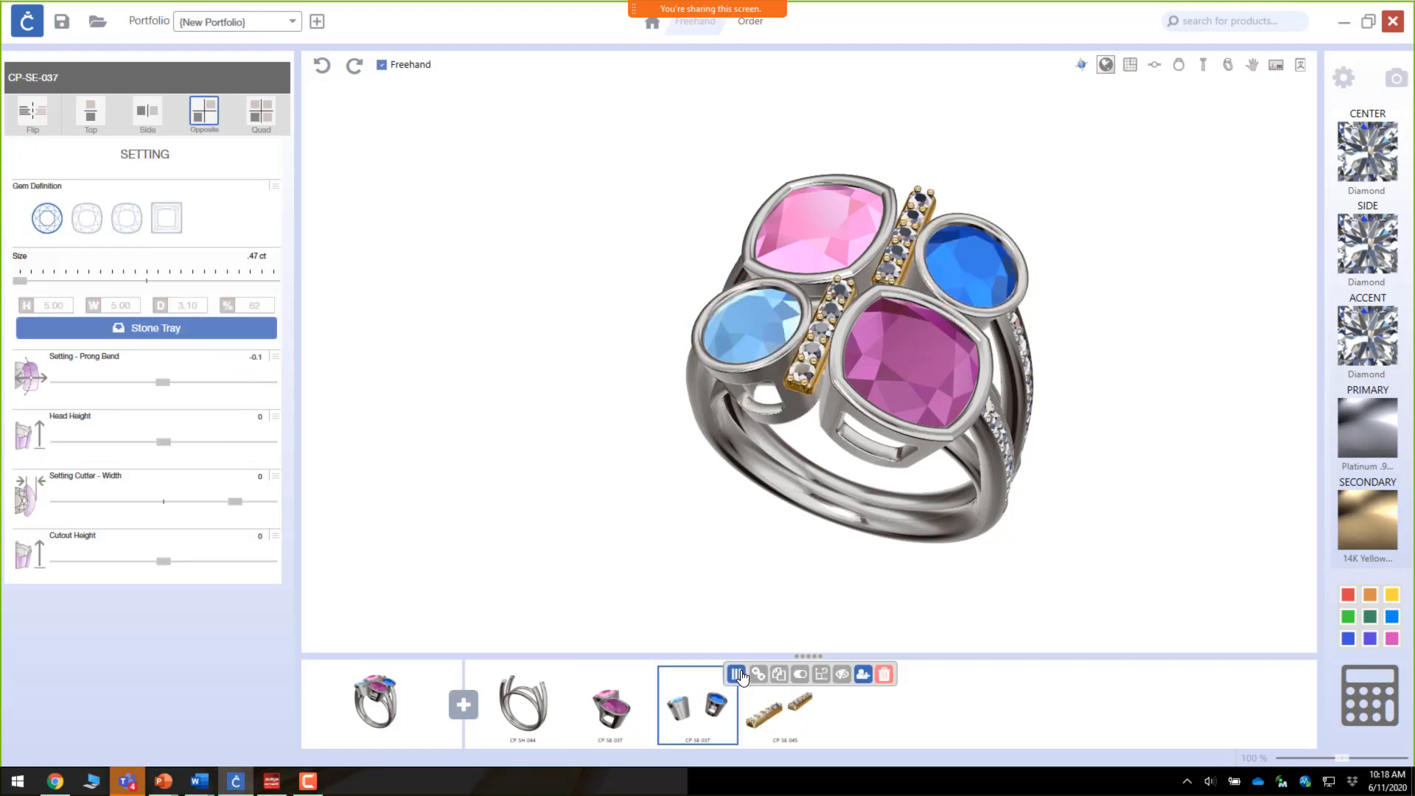
click(803, 676)
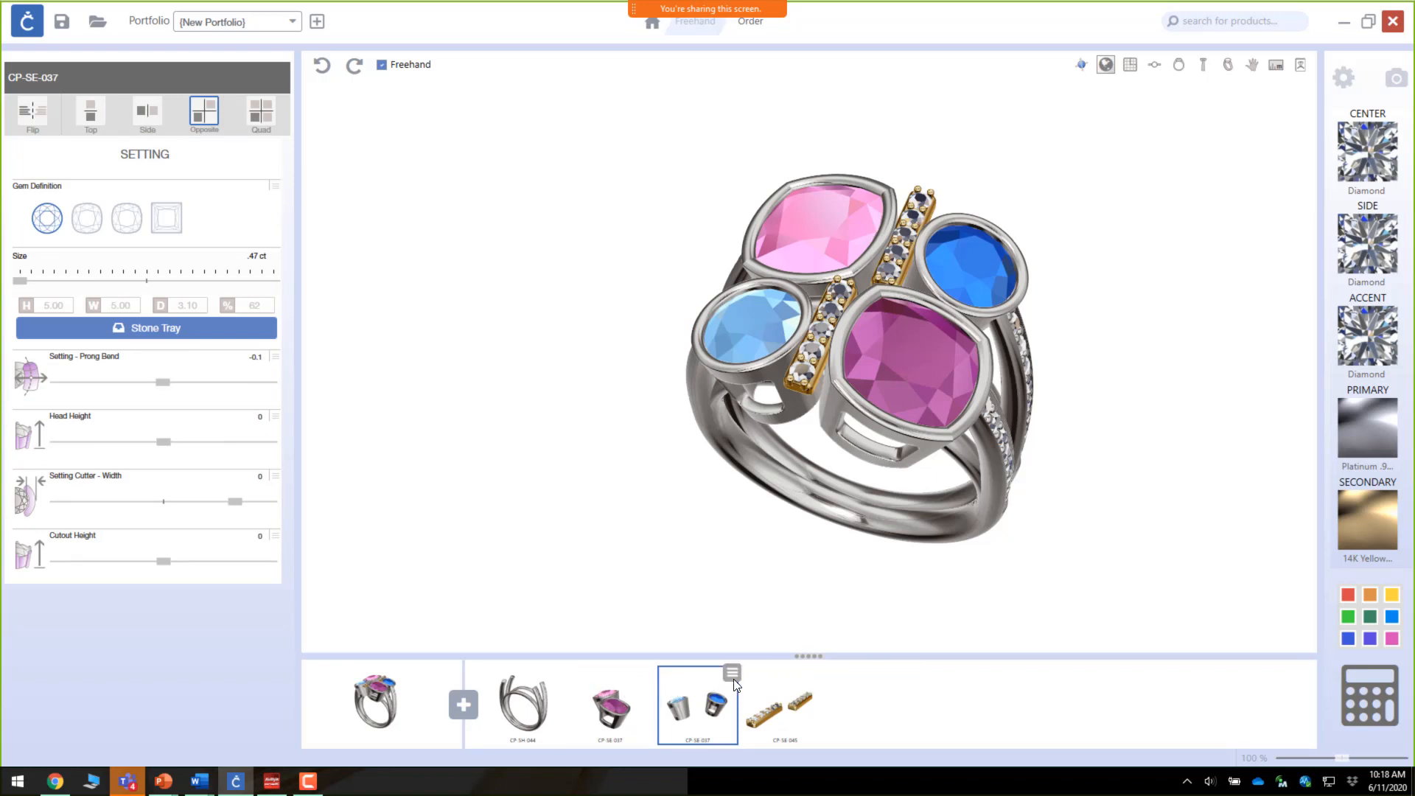
Step: Select the cushion CP-SE-037 bezel settings and switch them to the secondary 14K Yellow metal
click(629, 709)
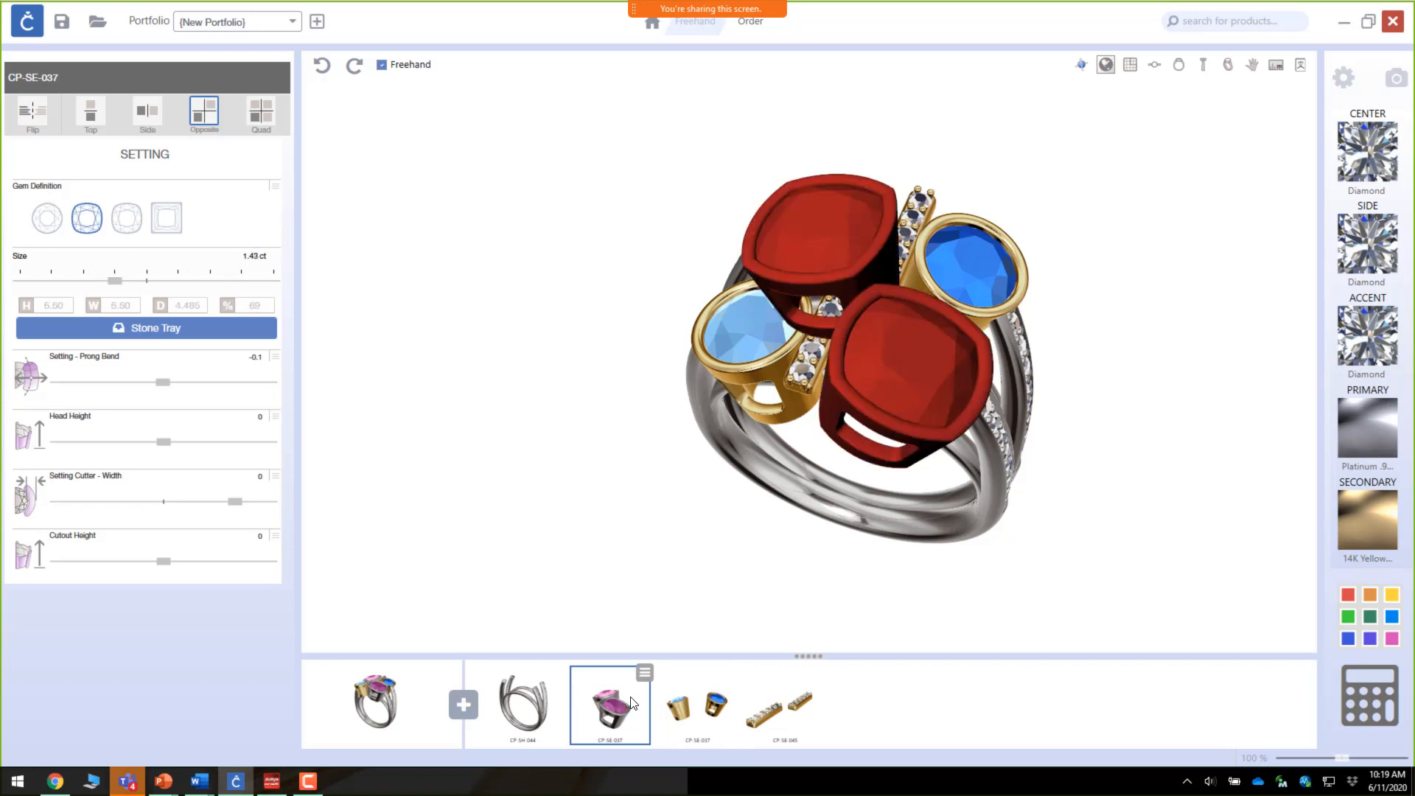
click(645, 674)
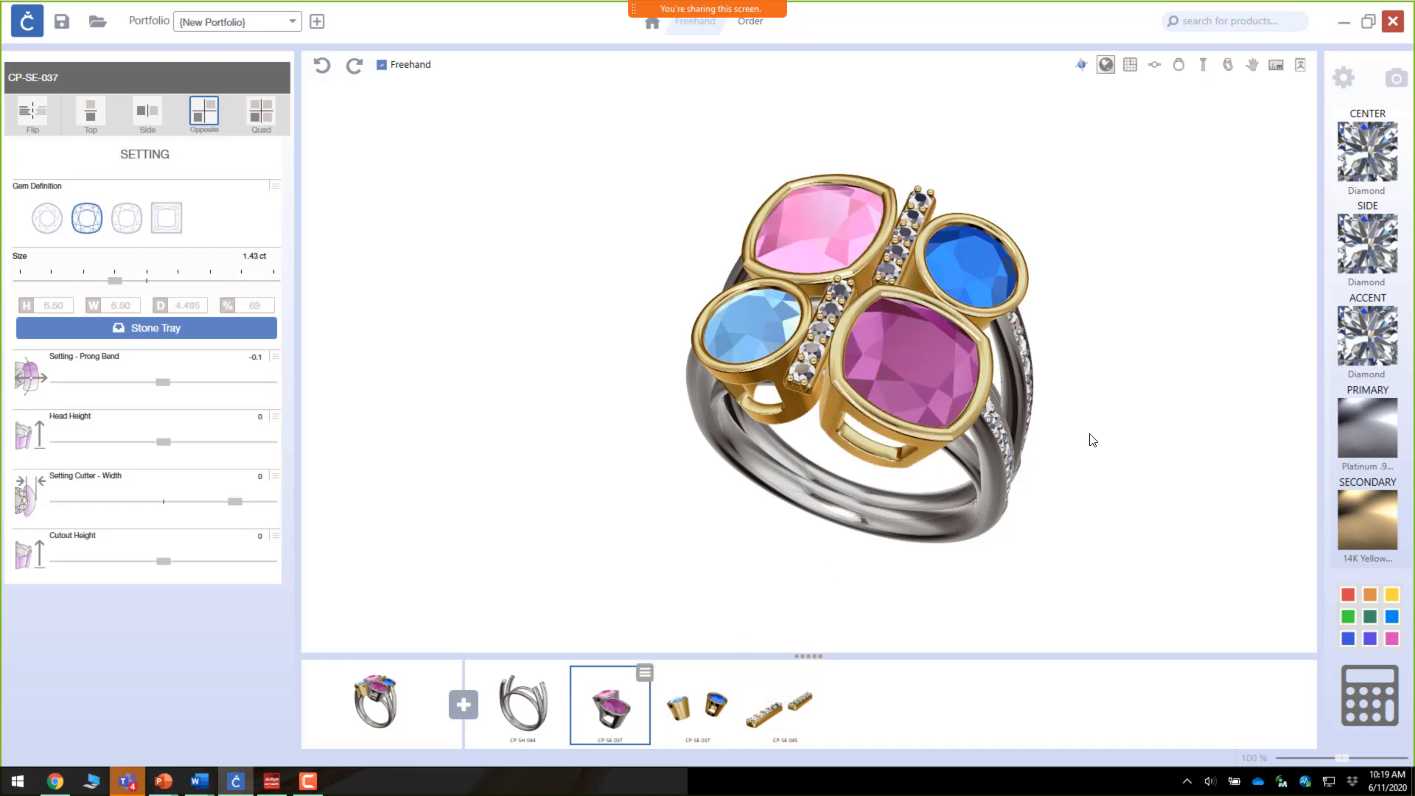
drag(1009, 441, 587, 458)
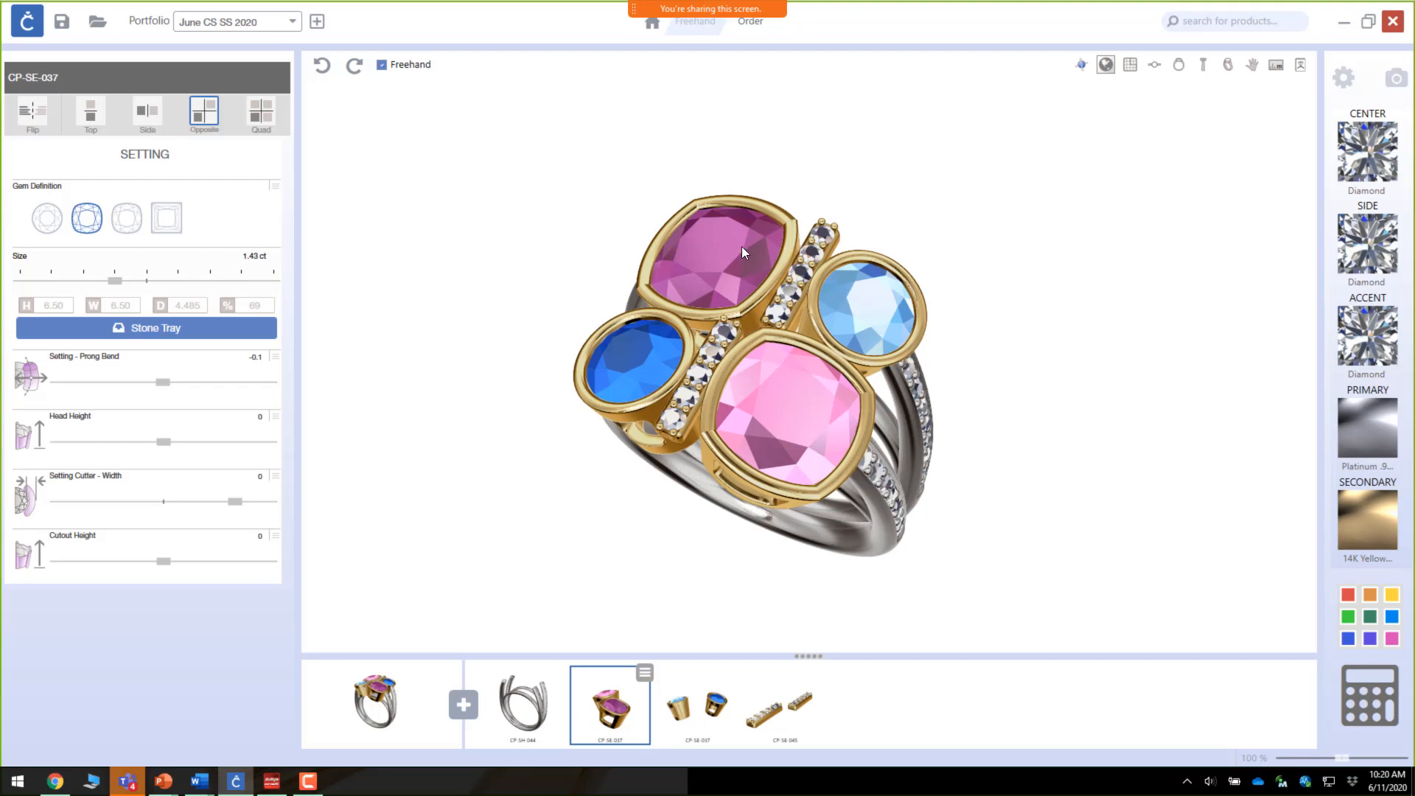
Step: Start a new blank design from the application menu
click(28, 27)
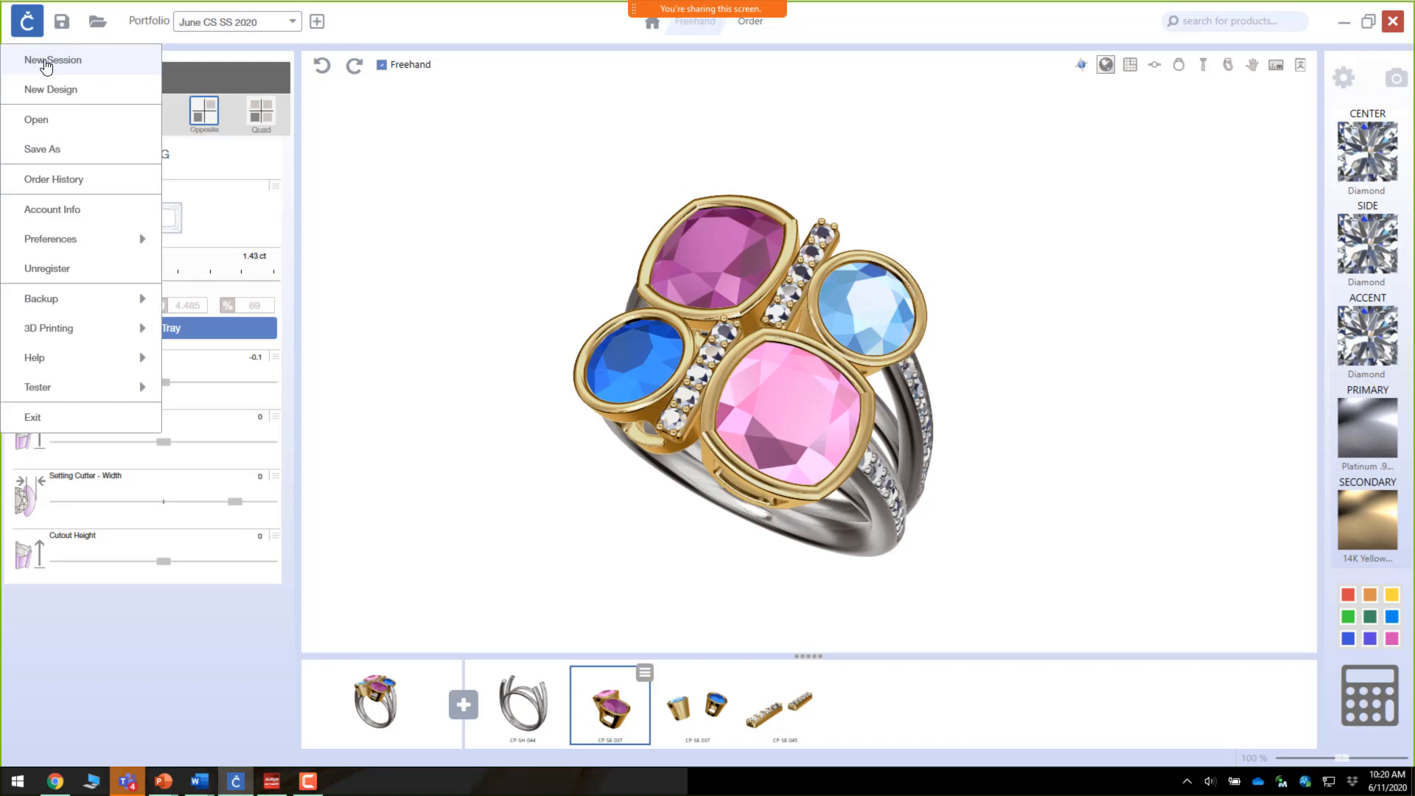
click(36, 37)
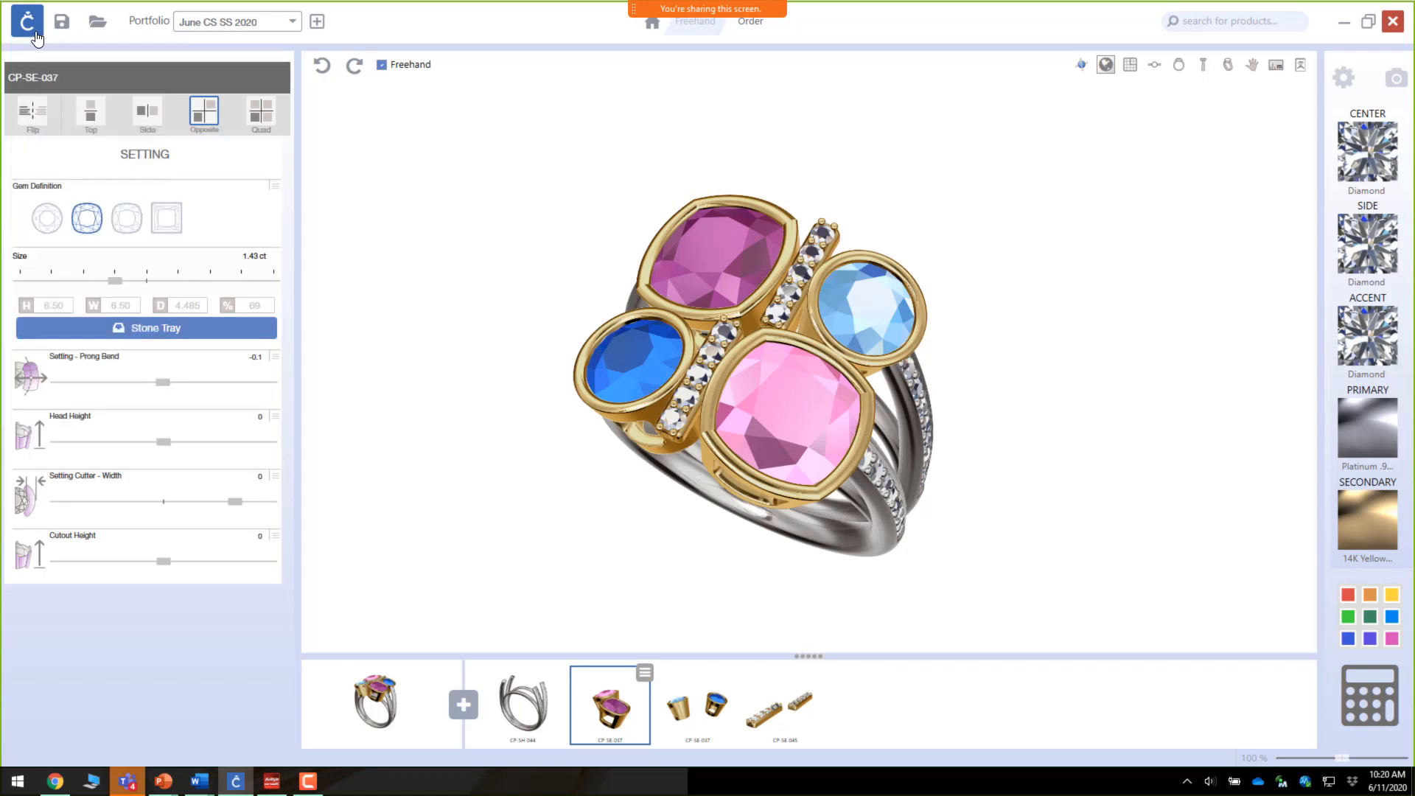
click(35, 37)
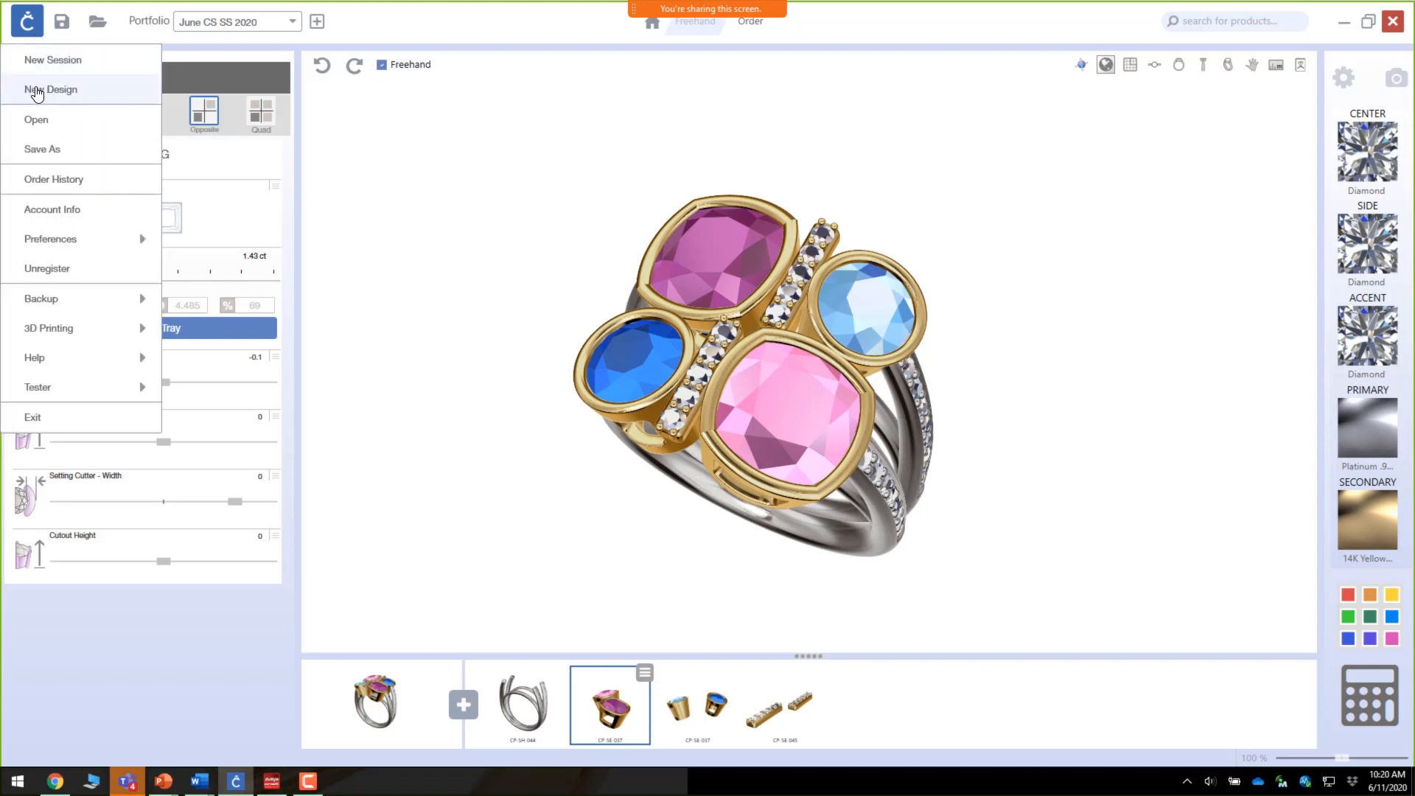
click(37, 90)
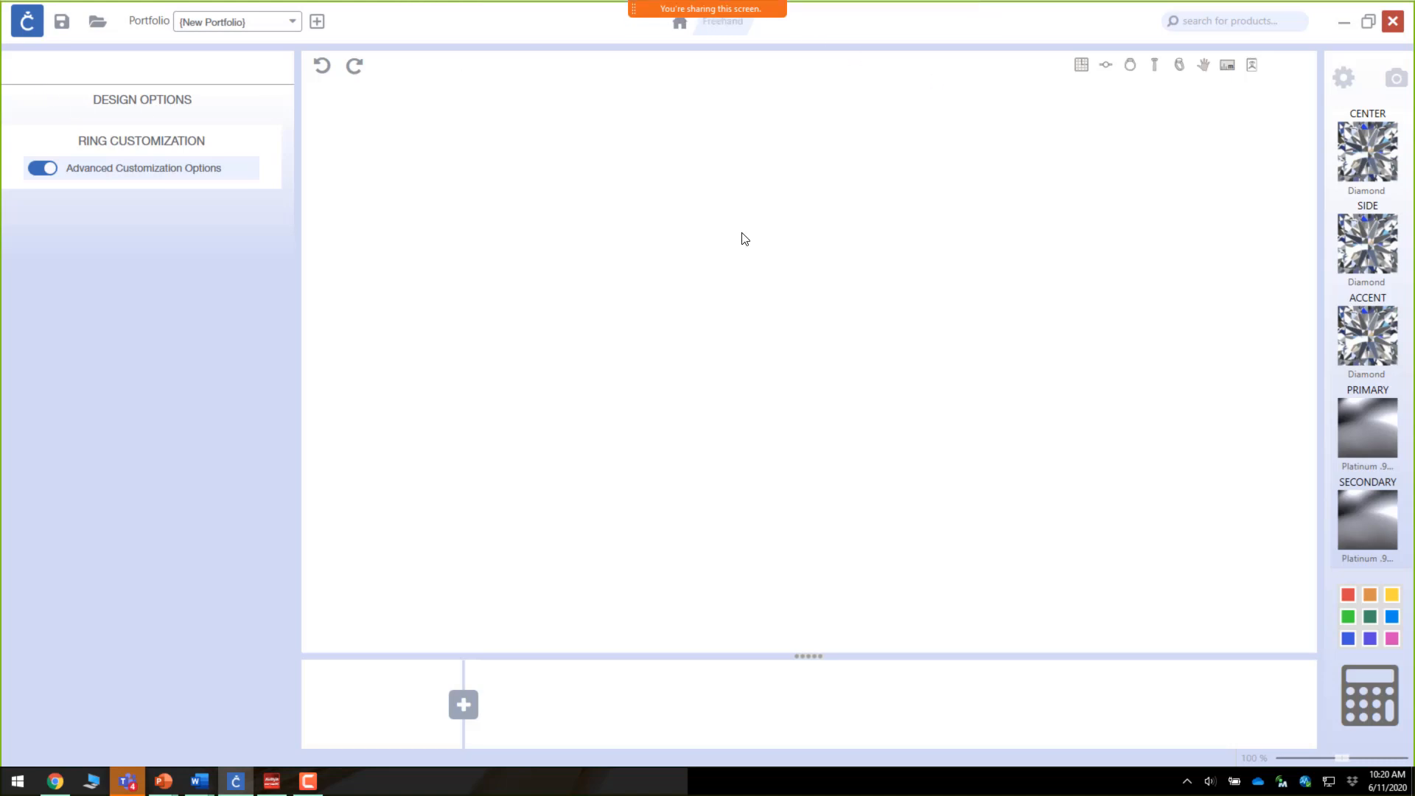
Step: Reopen Freehand from the home gallery and close the Part Toolbox without adding a part
click(680, 27)
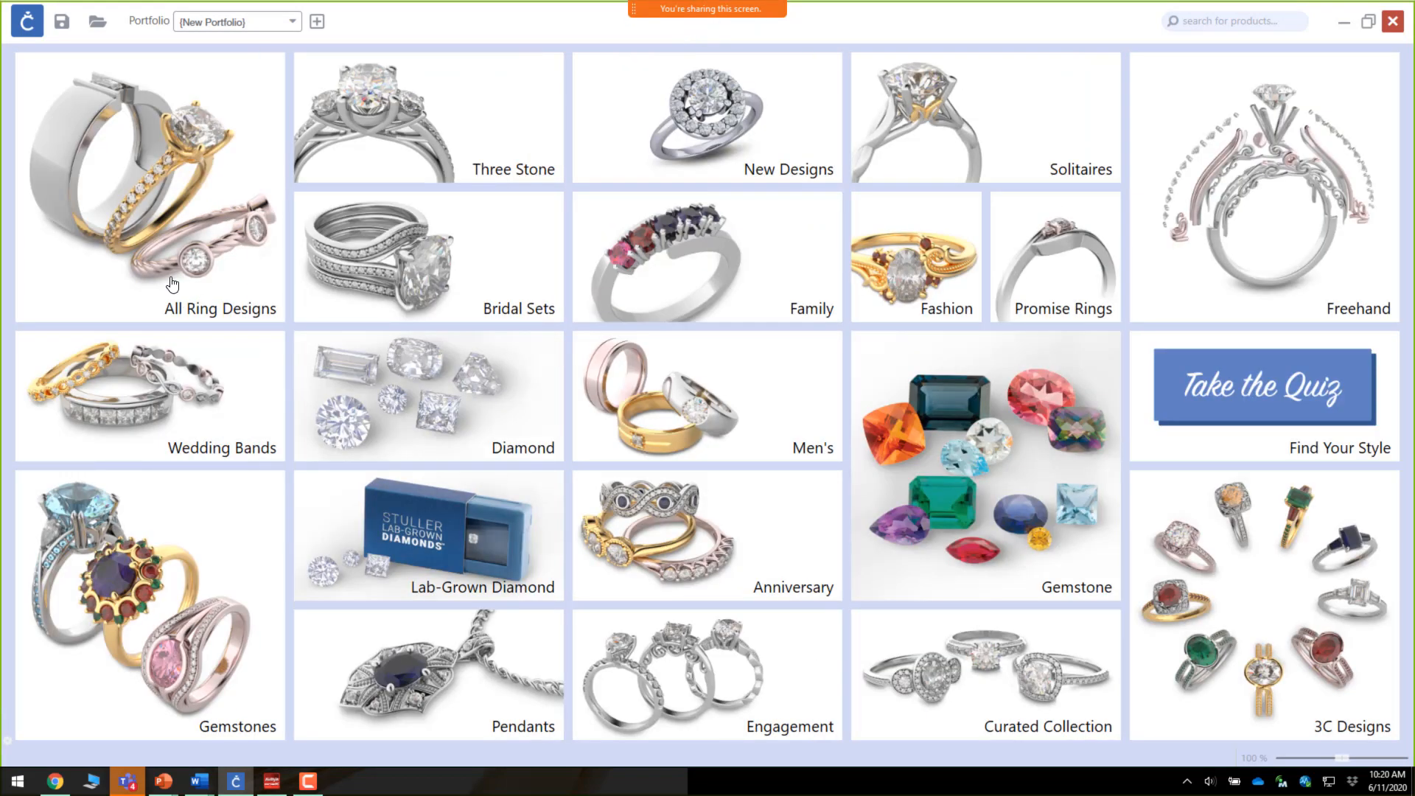
click(1299, 235)
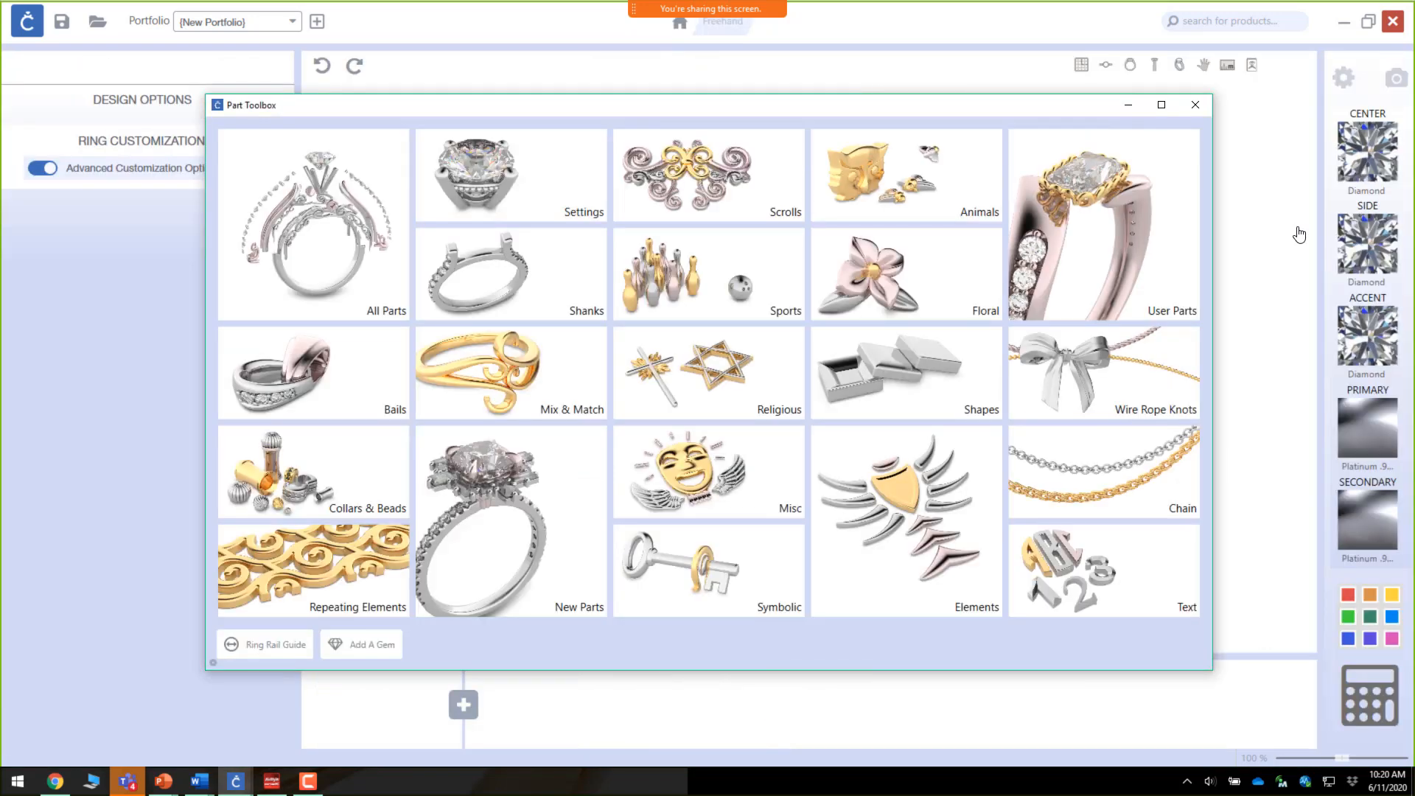
click(1183, 106)
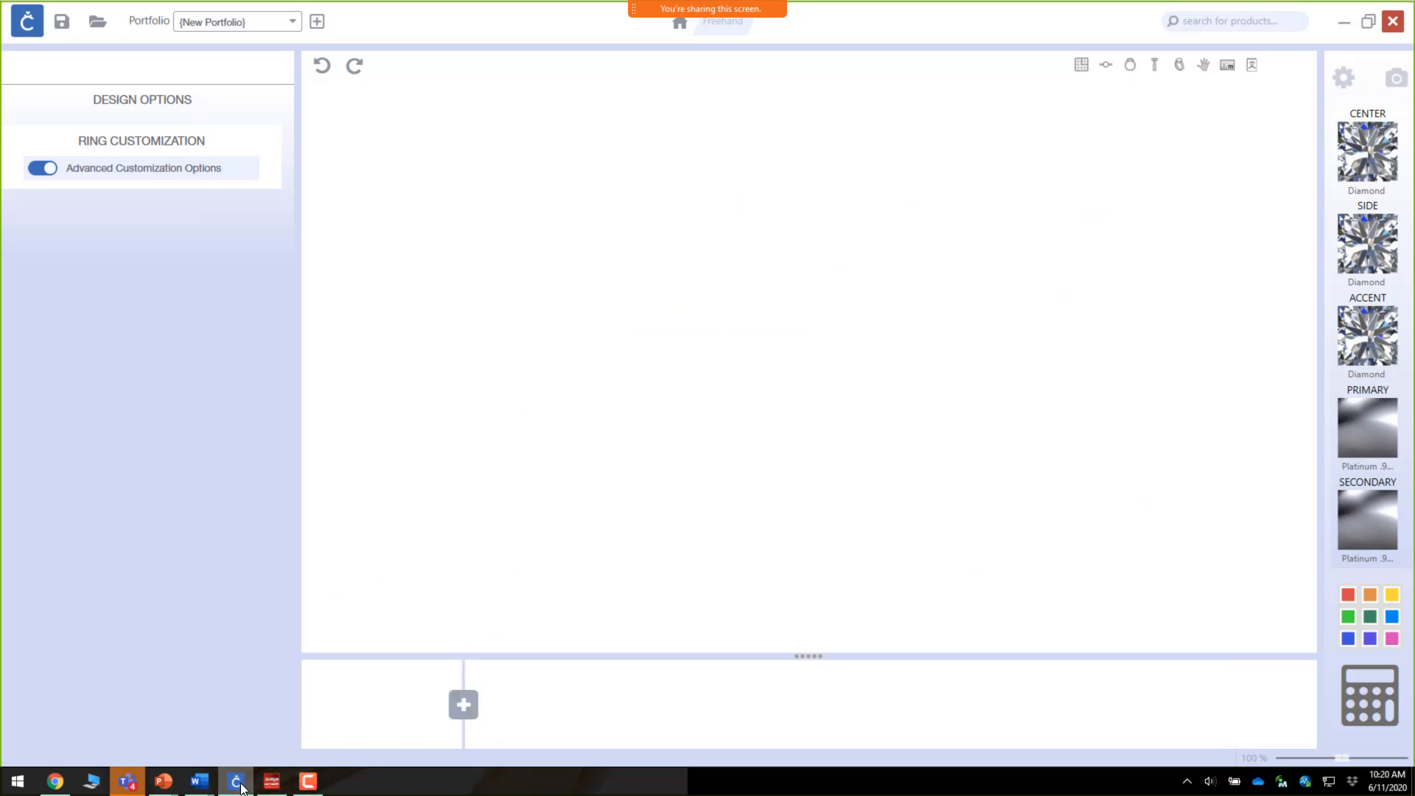
mouse_move(239, 786)
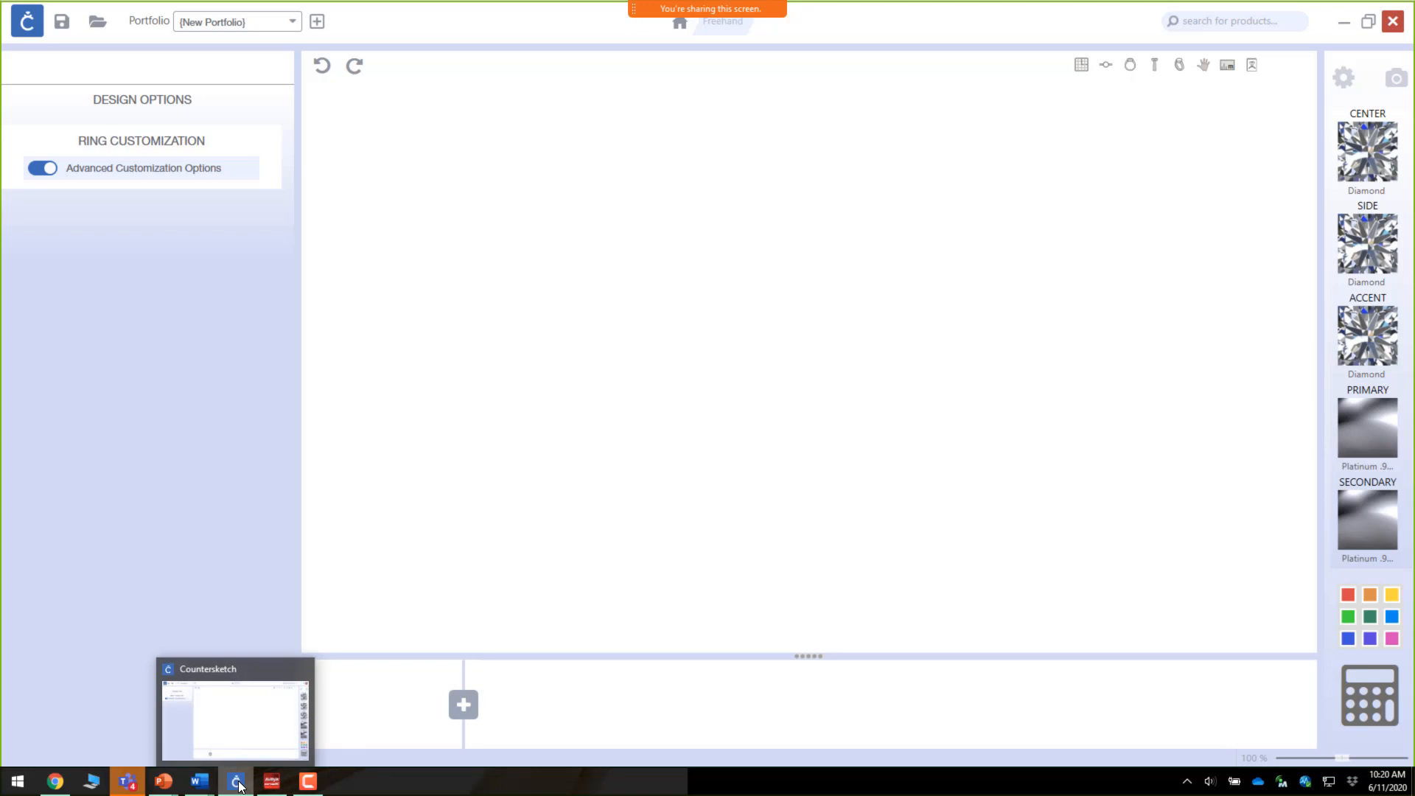
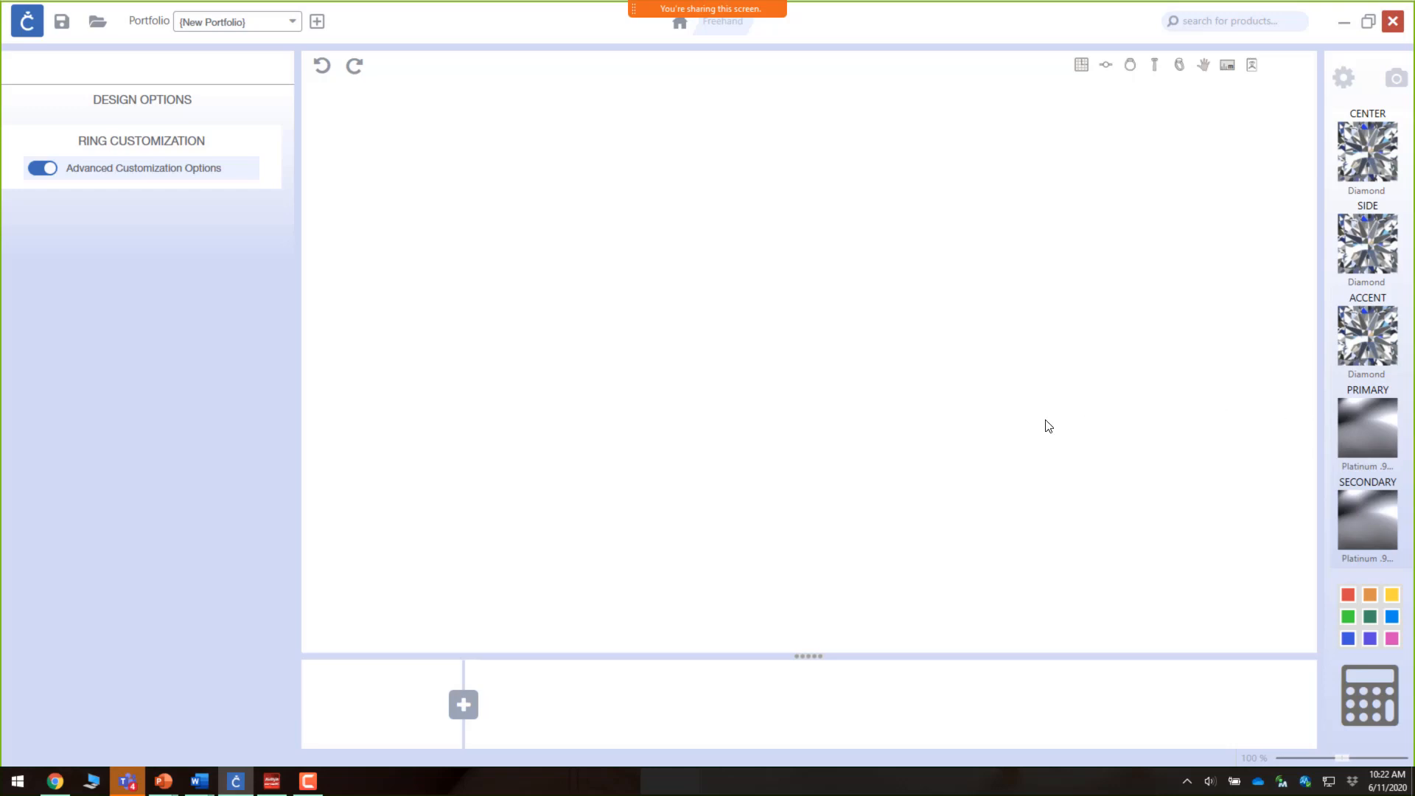
Step: Add the CP-SH-043 plain band from the Shanks category as the ring's shank
click(463, 706)
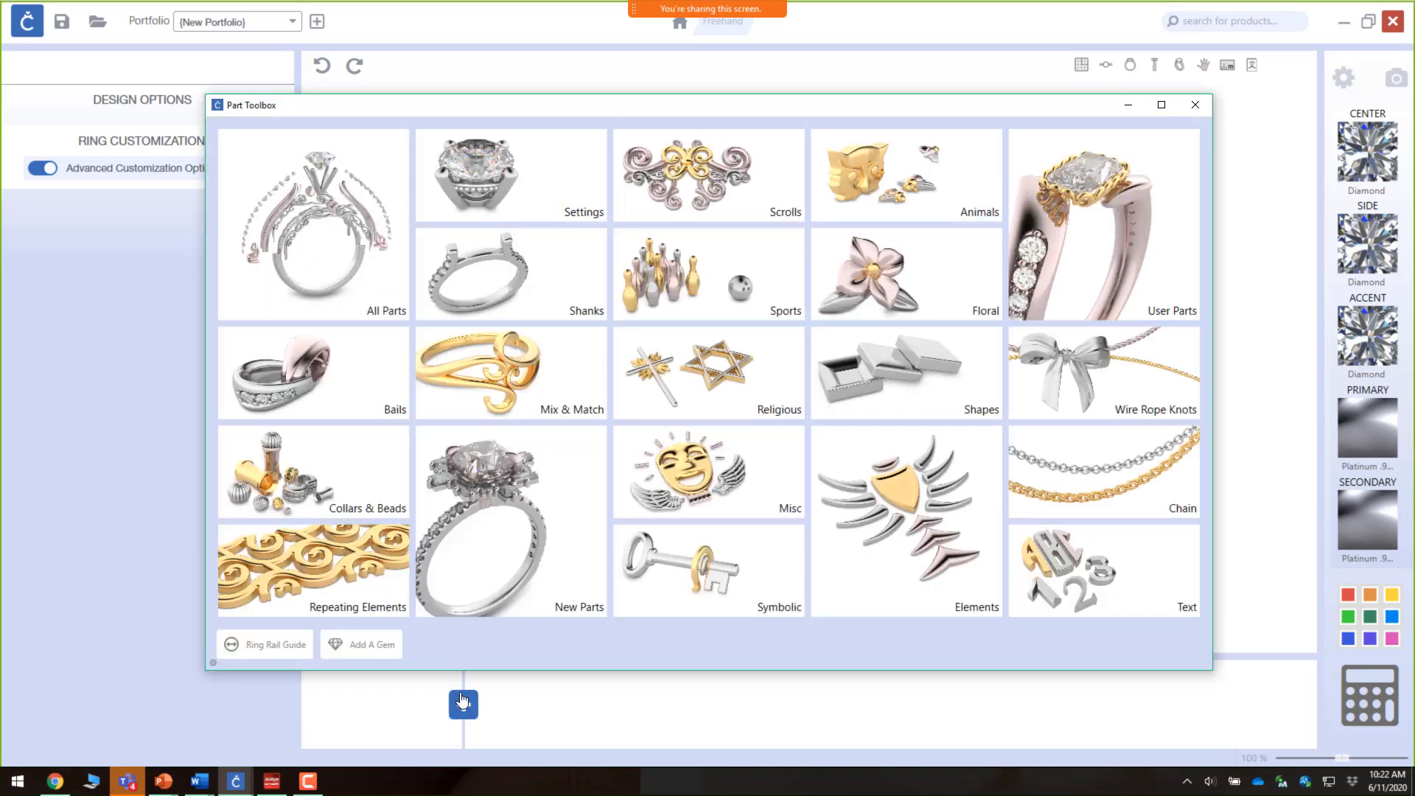
click(533, 297)
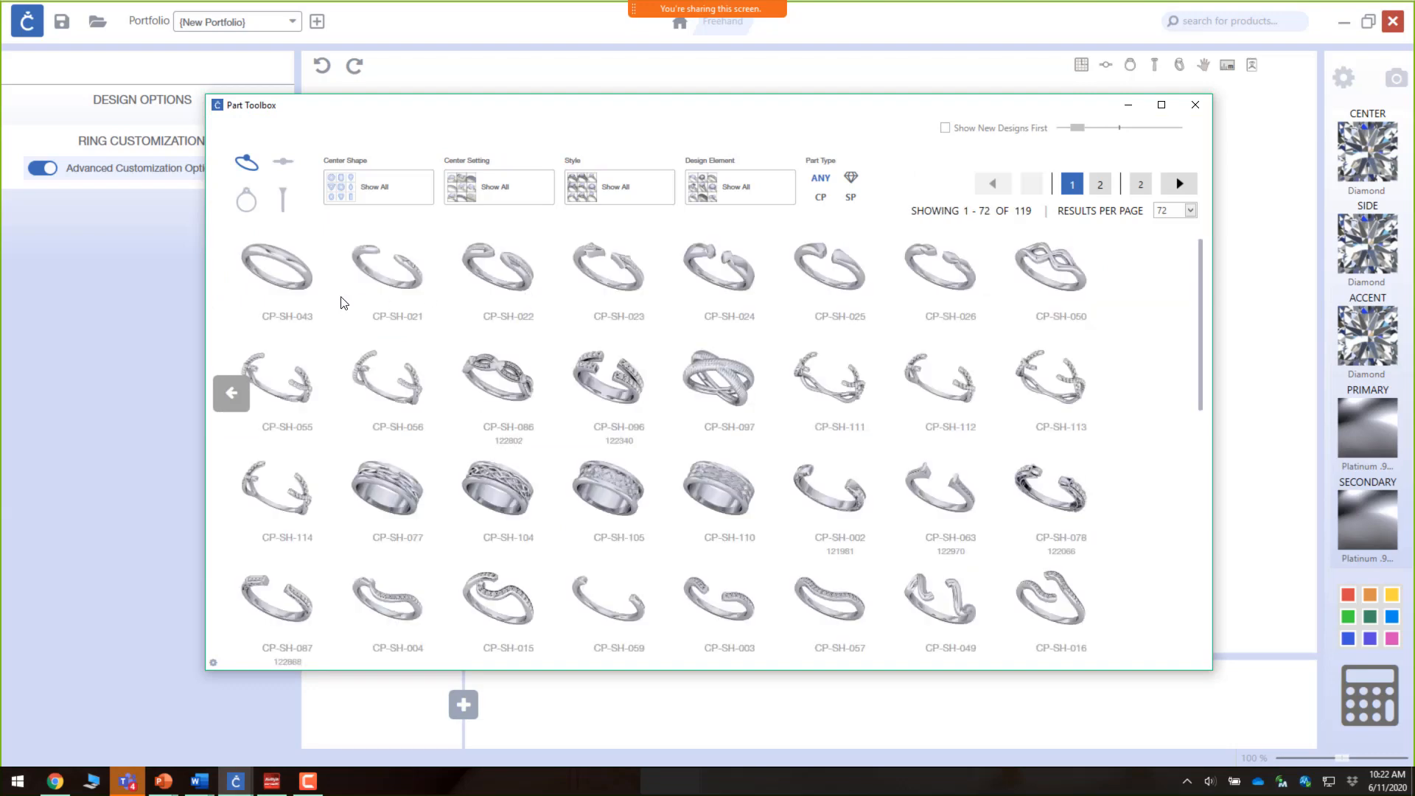
click(290, 274)
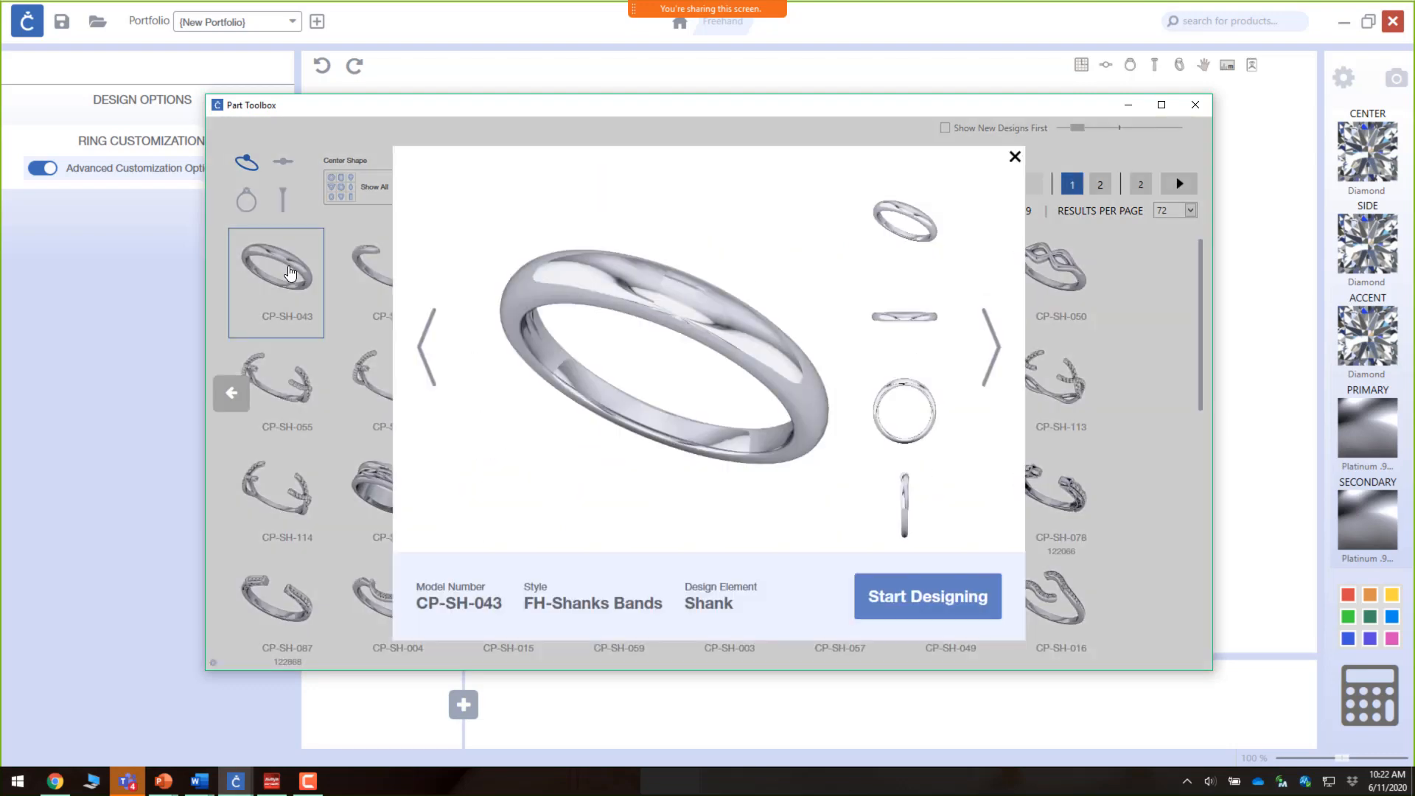
click(941, 583)
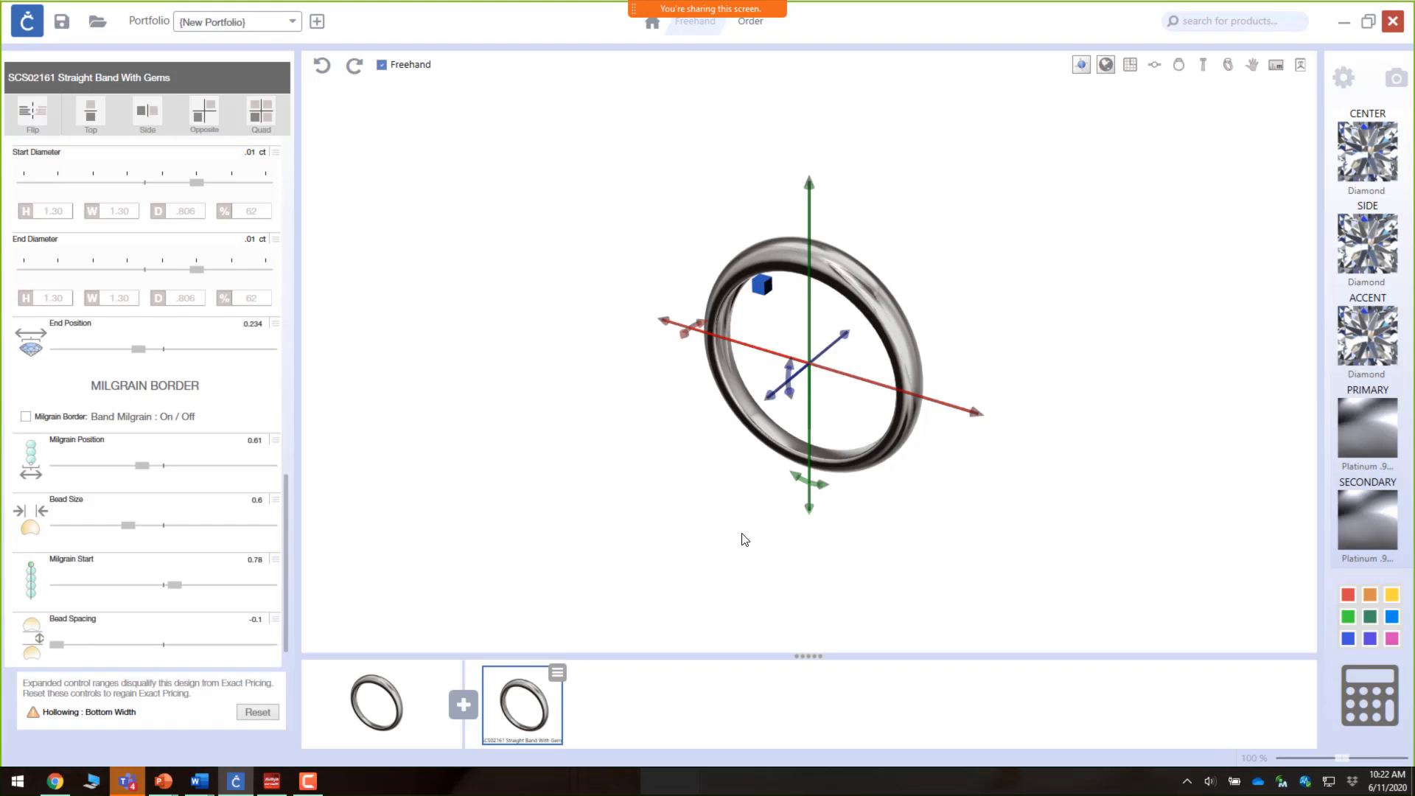
Step: Turn off the hollow cutter on the band shank
drag(896, 354, 609, 168)
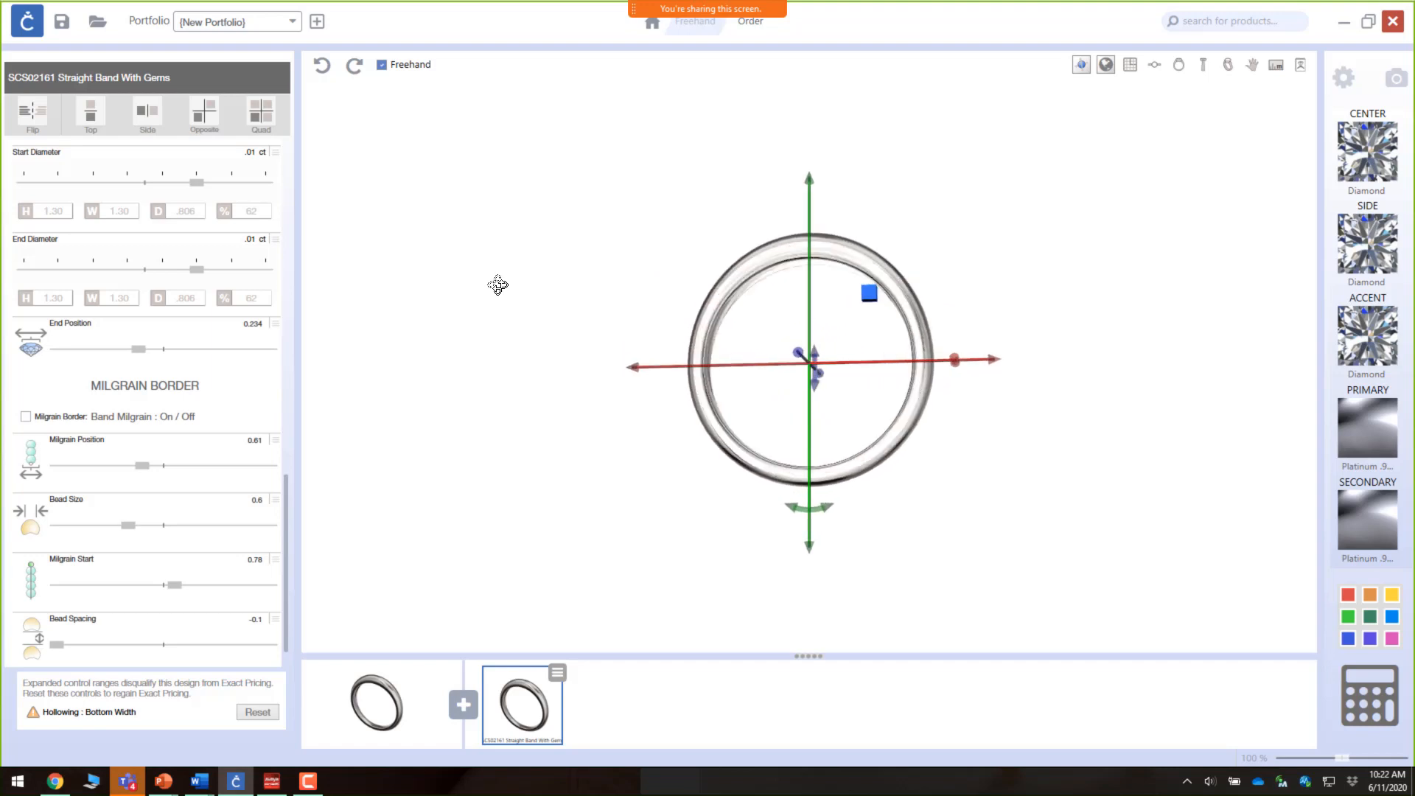
scroll(155, 373, up, 10)
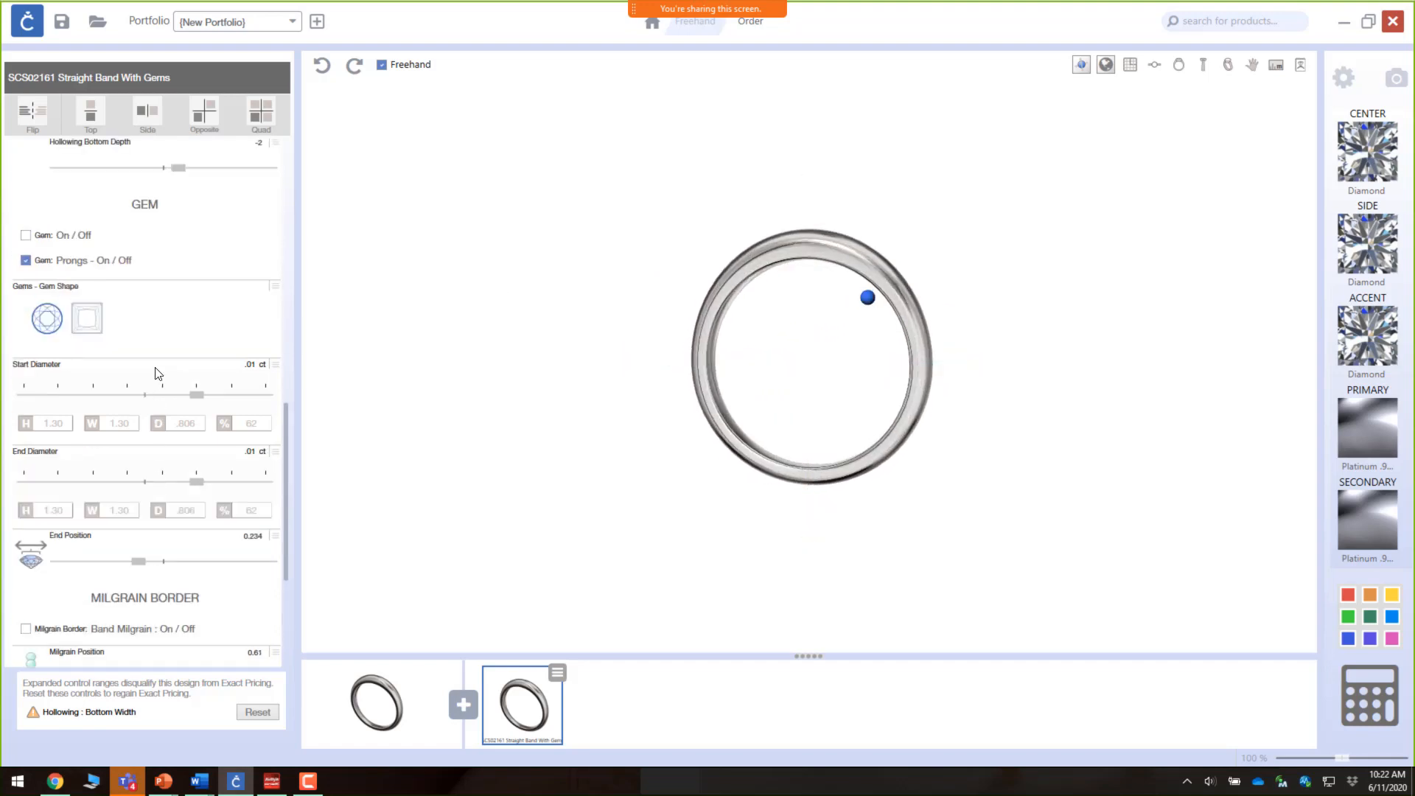
scroll(154, 372, up, 2)
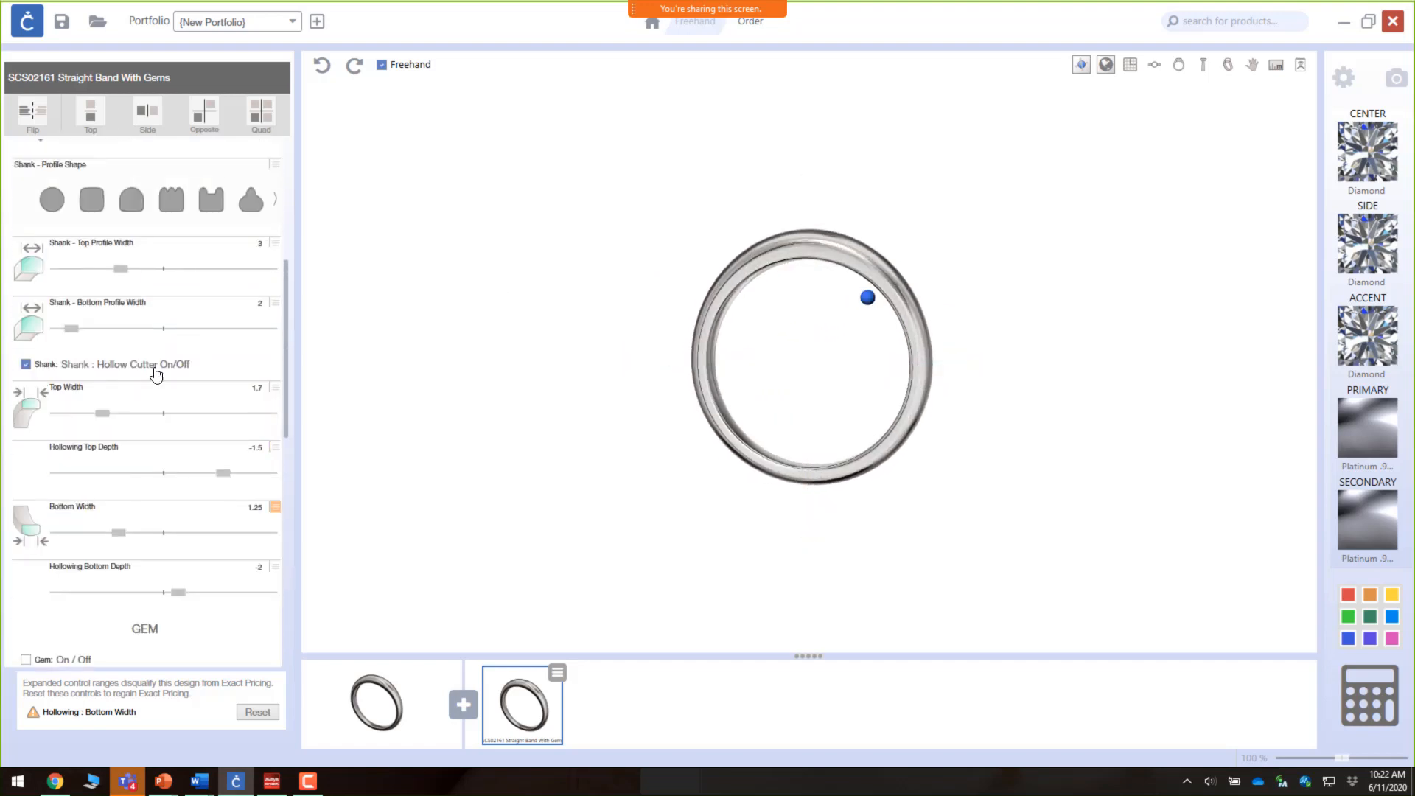
click(27, 365)
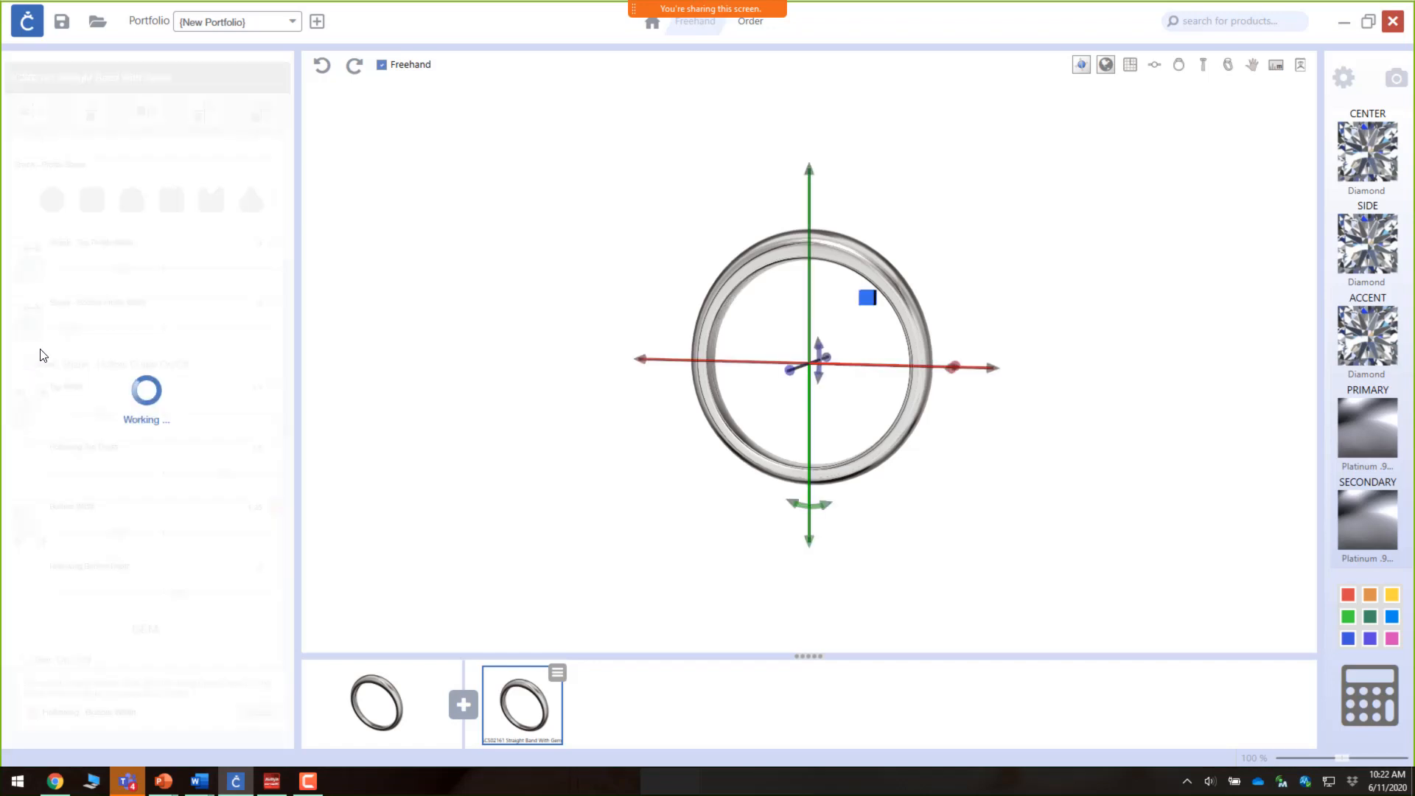
Step: Set the shank's top thickness and side thickness both to 1.7
scroll(135, 331, up, 5)
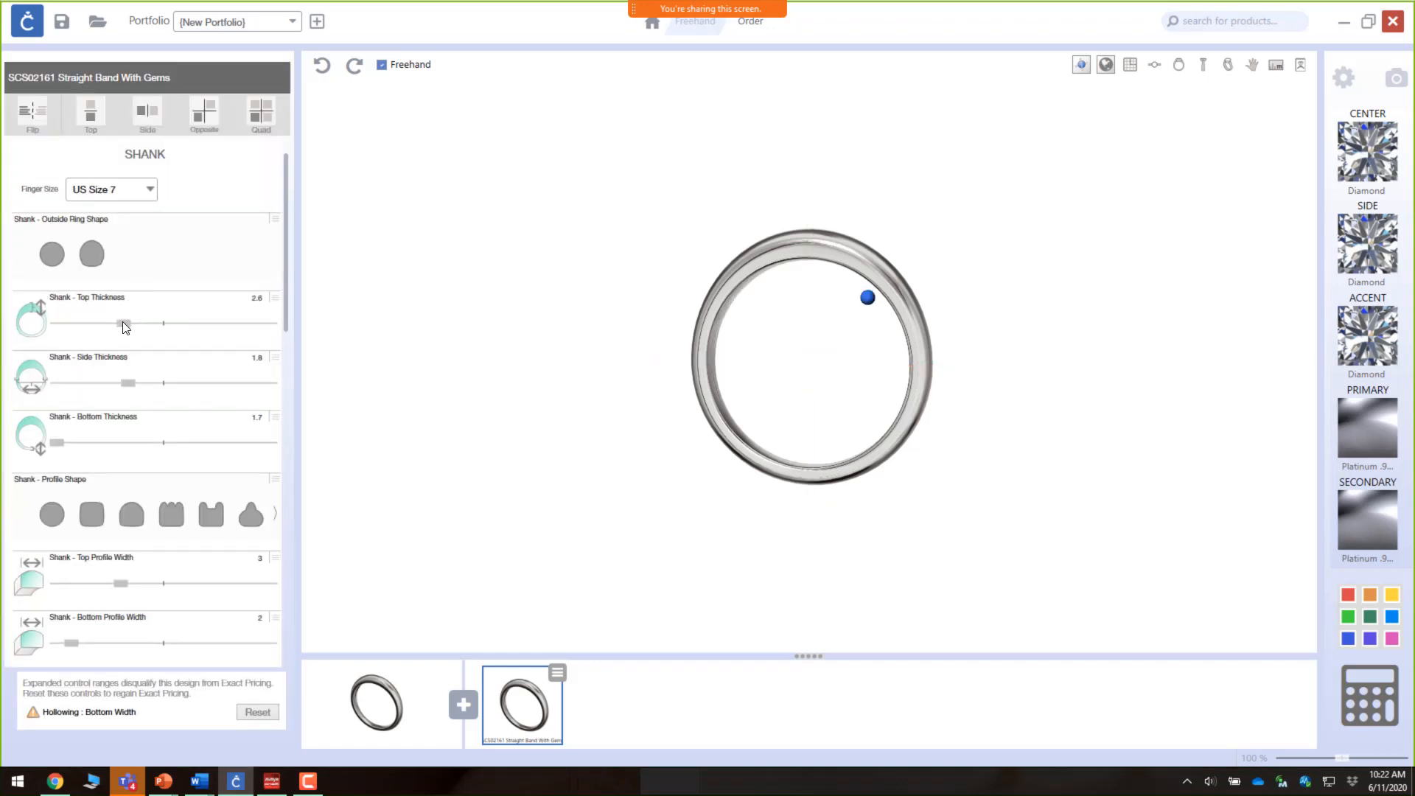
drag(124, 325, 71, 341)
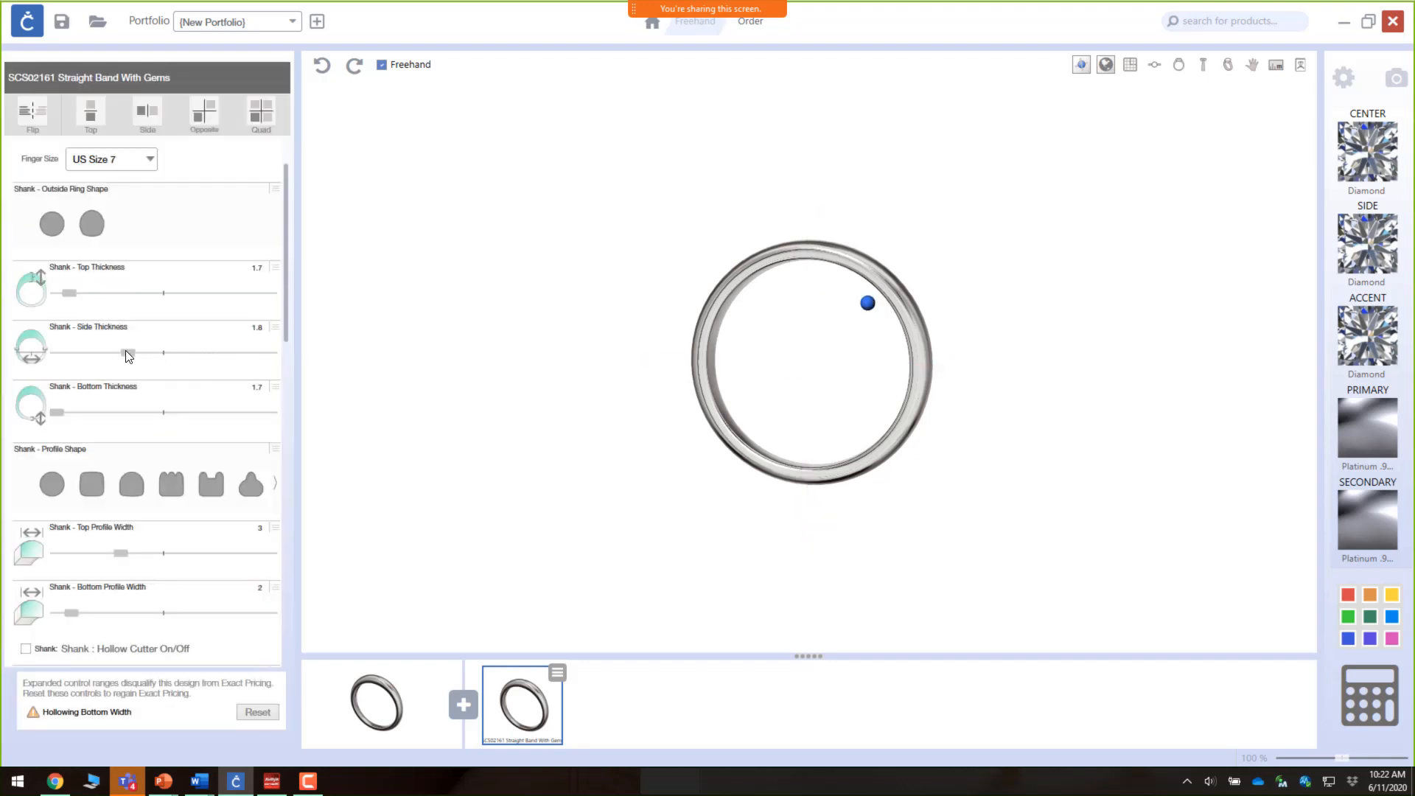
drag(124, 352, 52, 352)
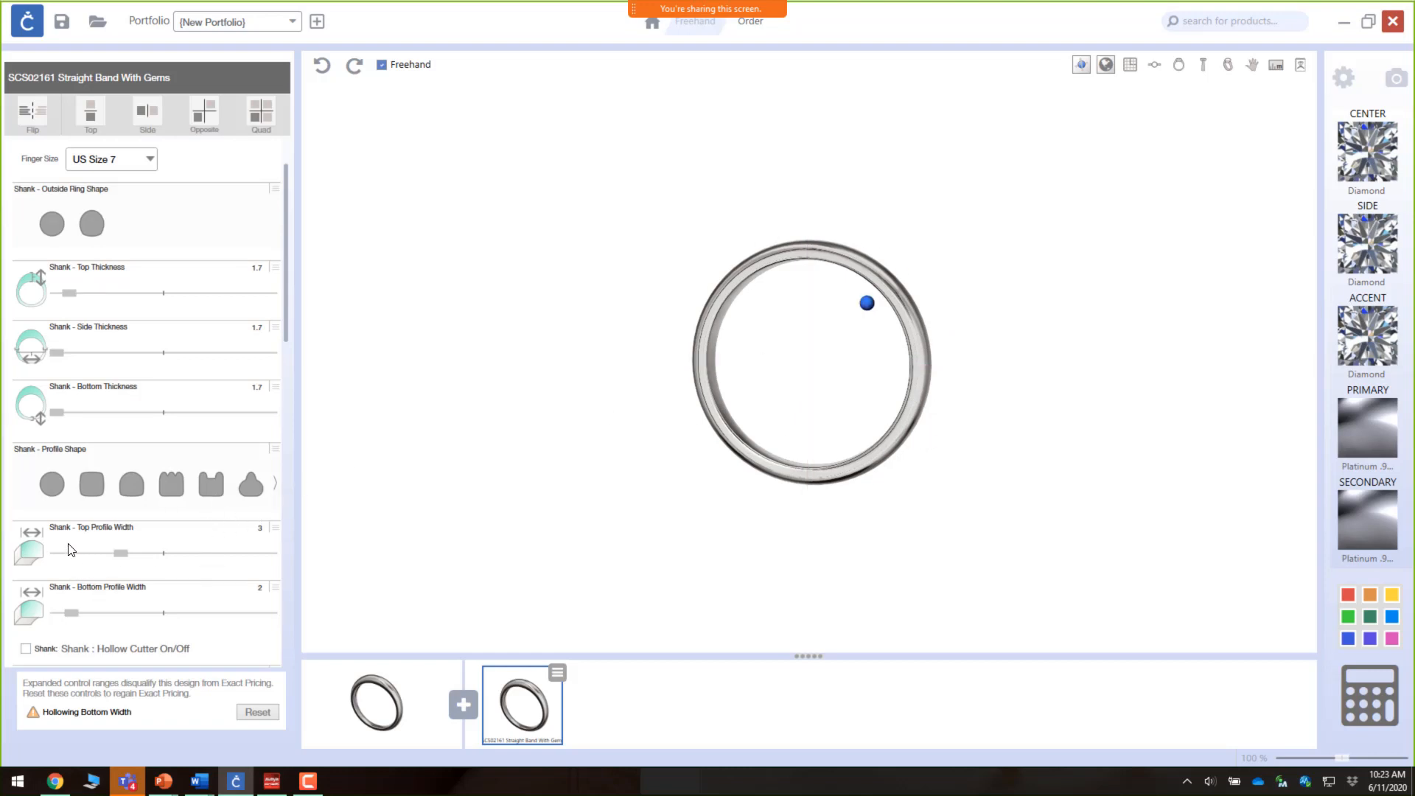
Step: Set the shank's top profile width to 2
drag(821, 395, 780, 462)
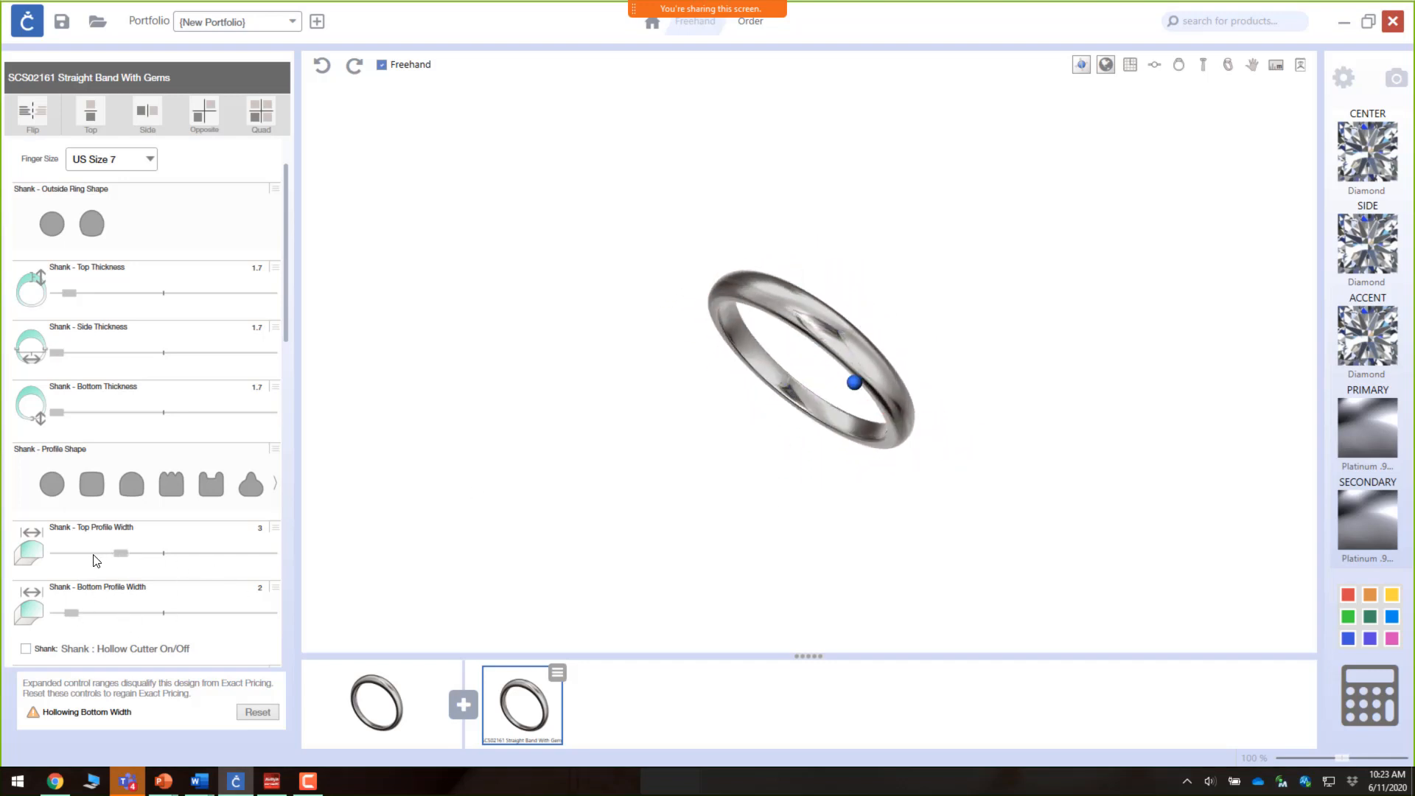
drag(118, 558, 71, 561)
drag(885, 508, 806, 412)
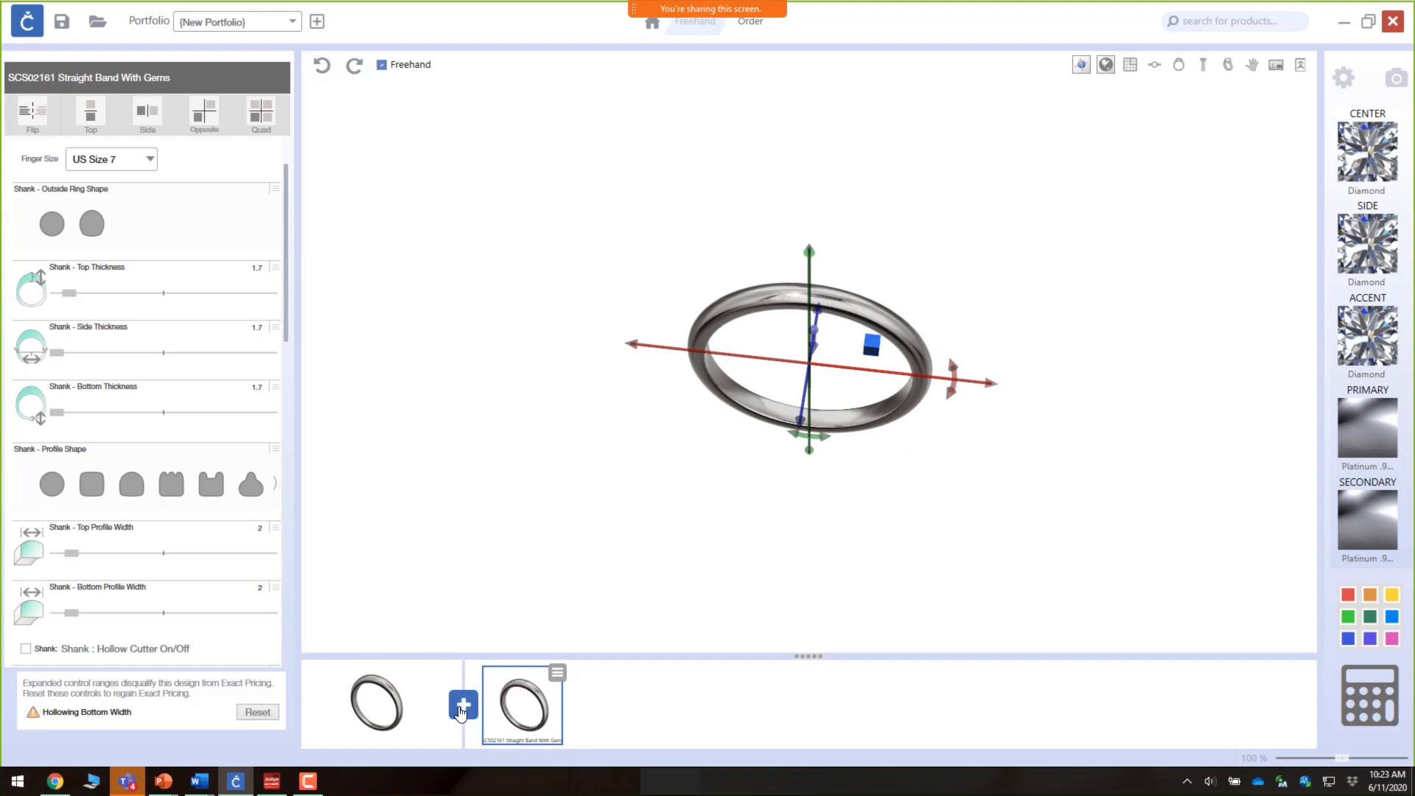
Step: Add the SP-AN-050 bee from the Animals category to the design
click(463, 708)
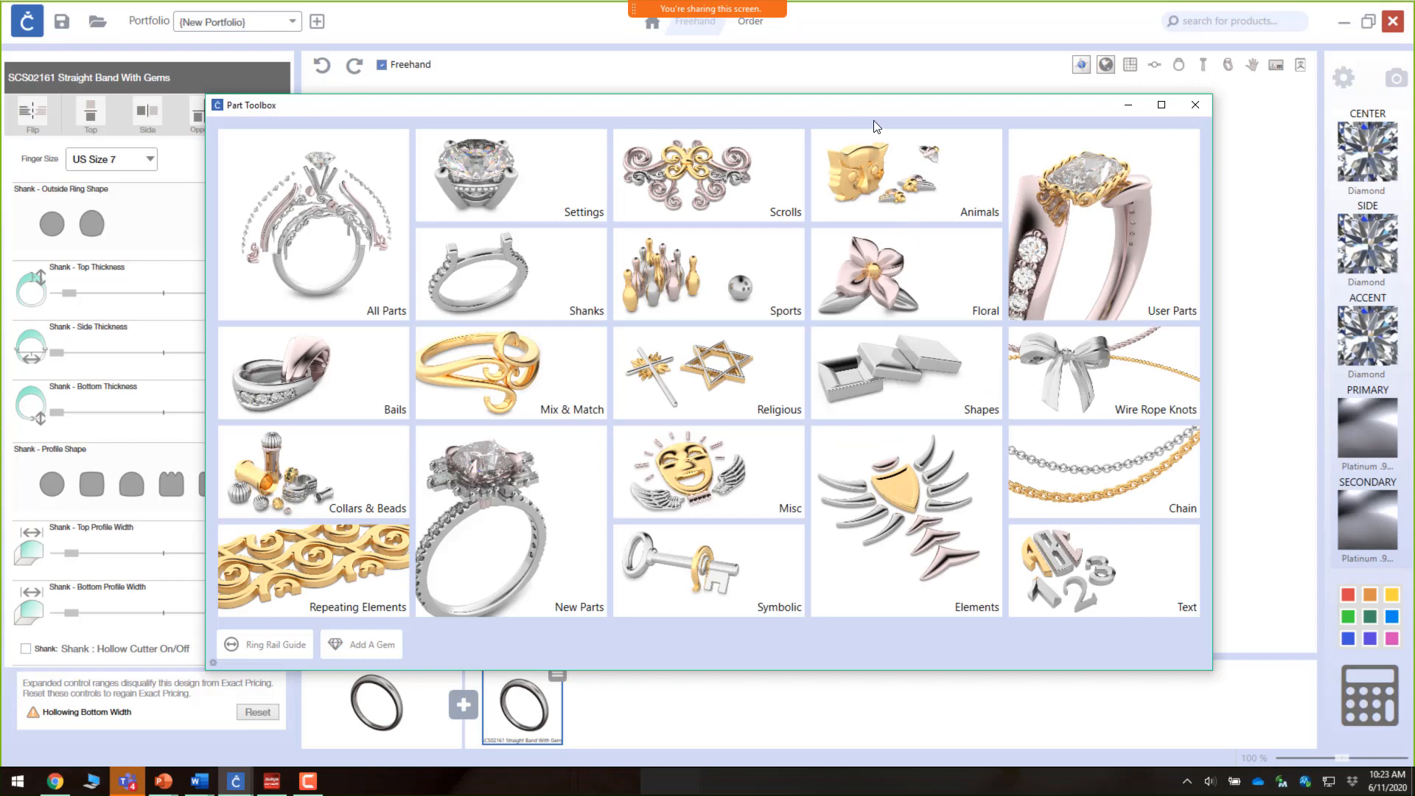
click(912, 188)
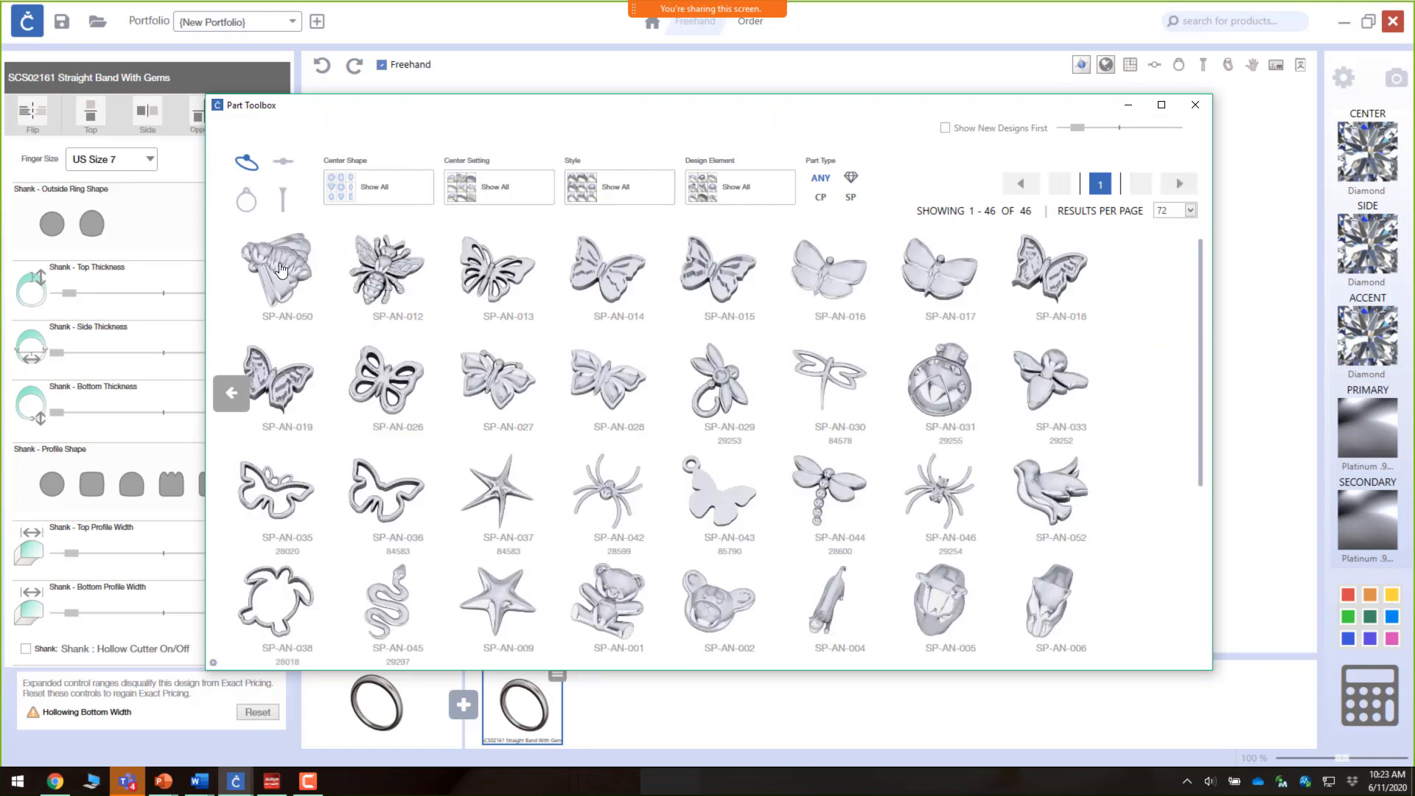
click(287, 263)
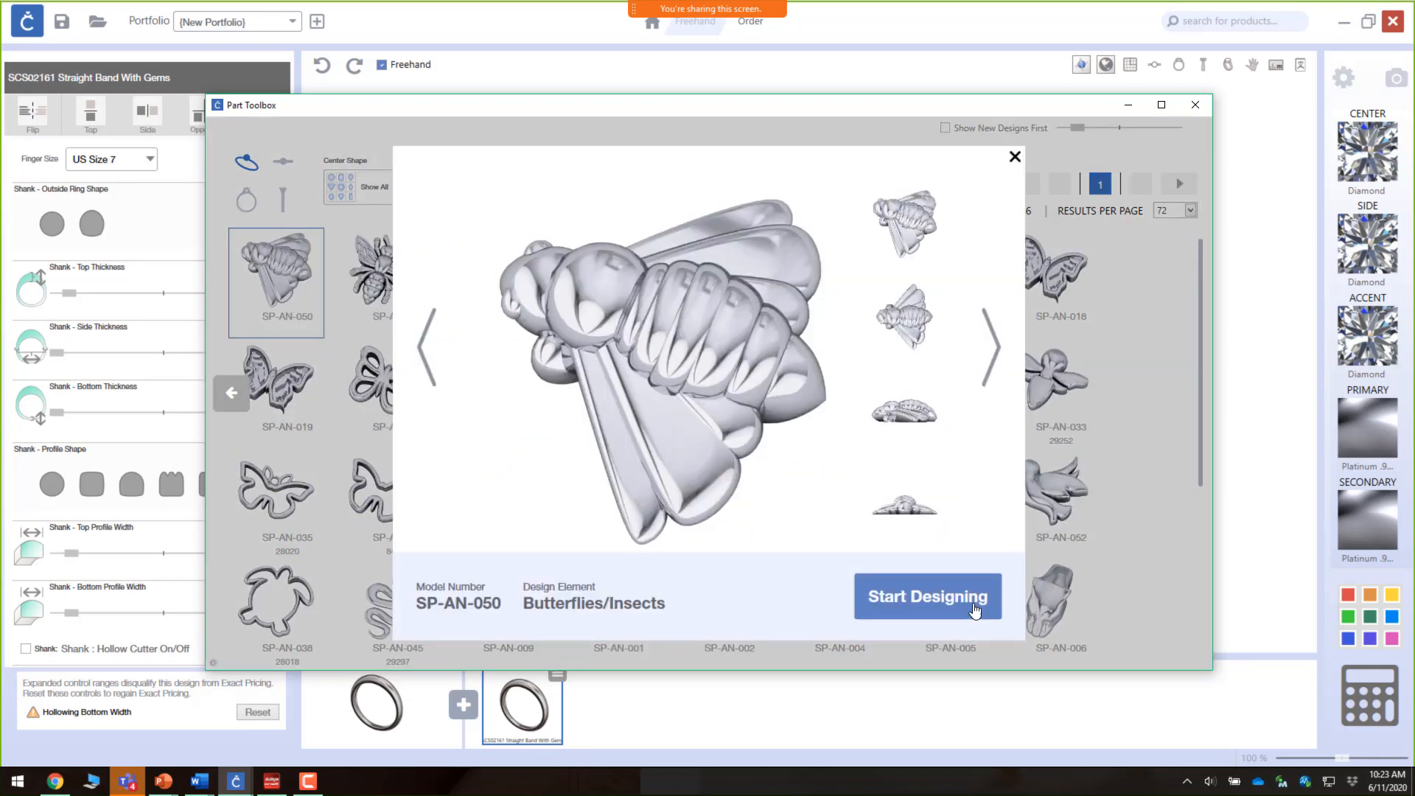
click(946, 601)
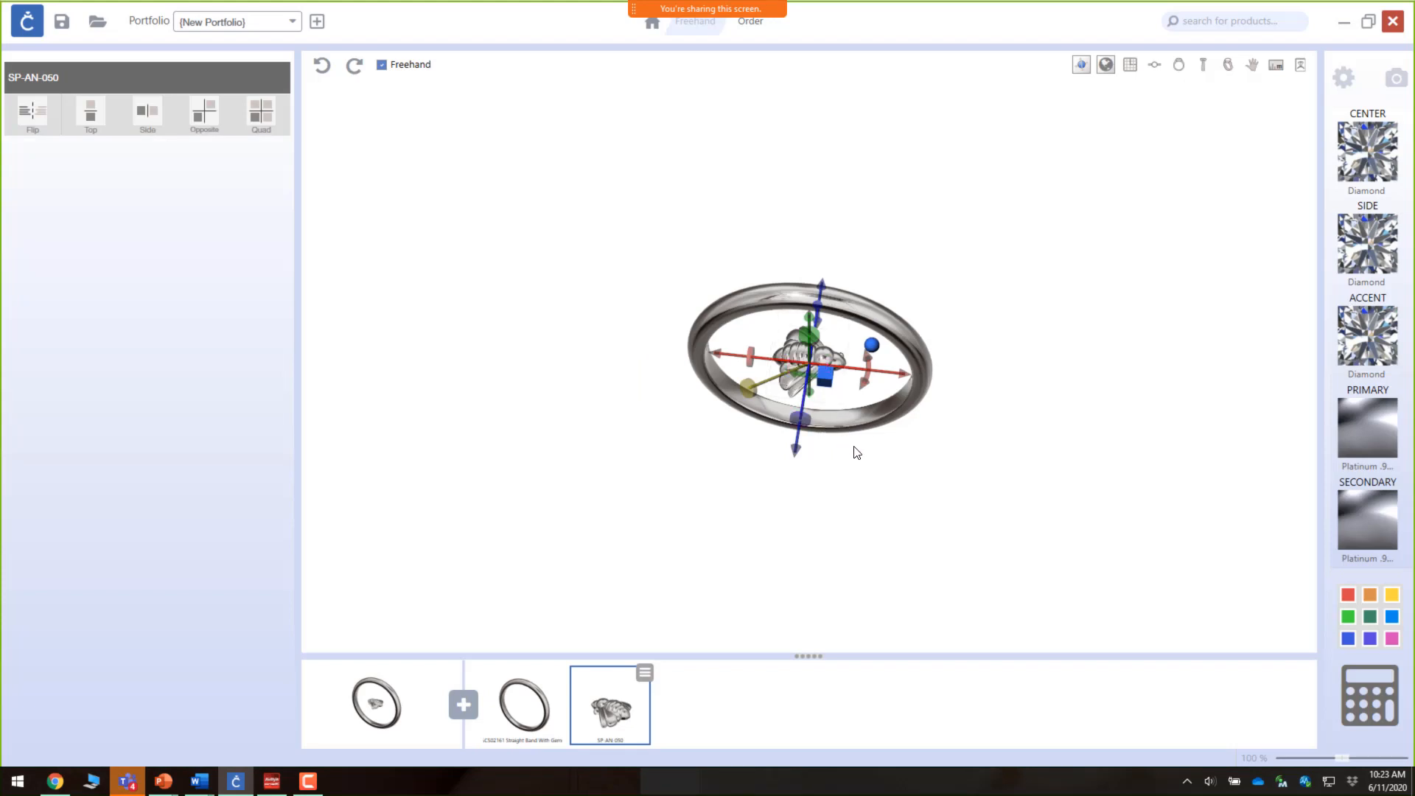
Step: Move the bee up onto the top of the band
drag(855, 449, 871, 335)
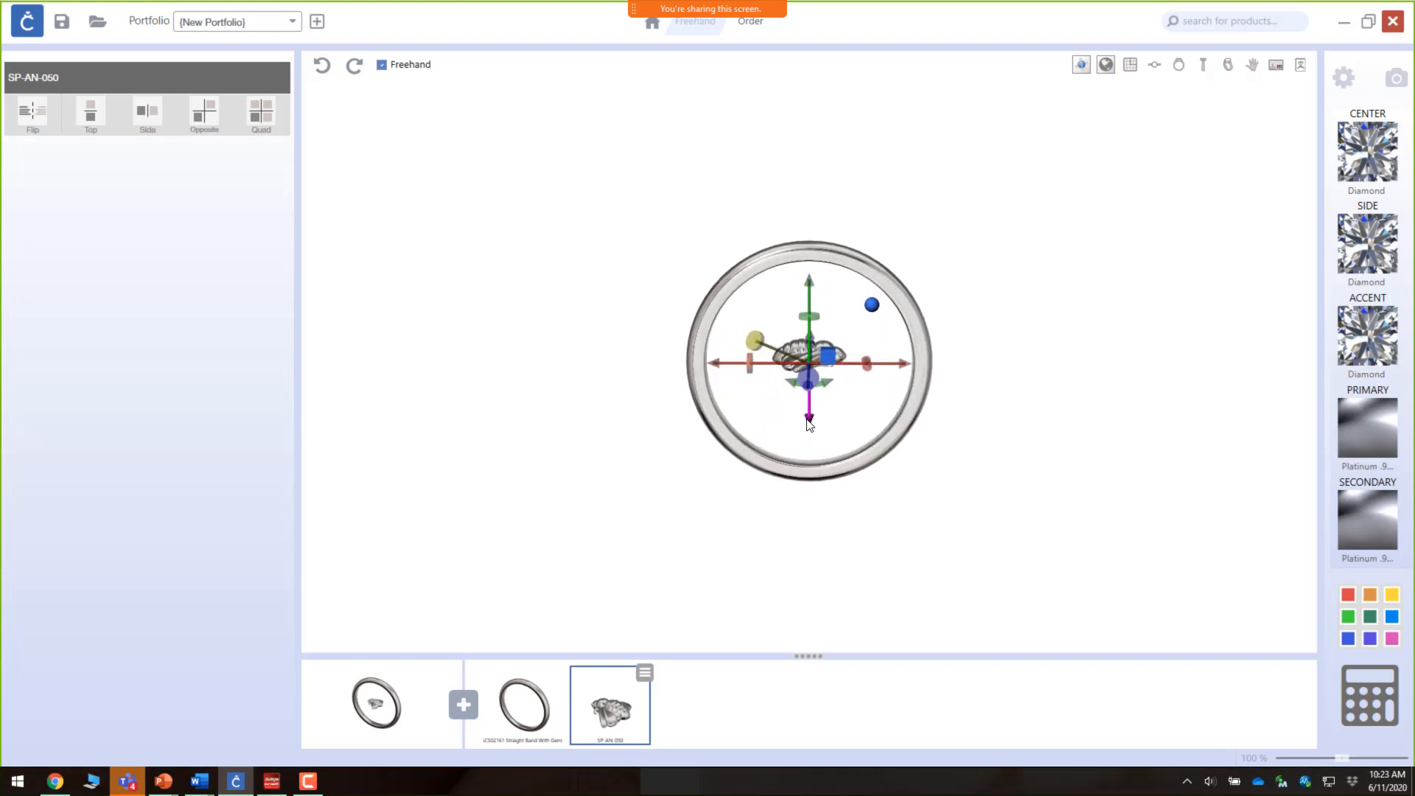
drag(808, 424, 802, 310)
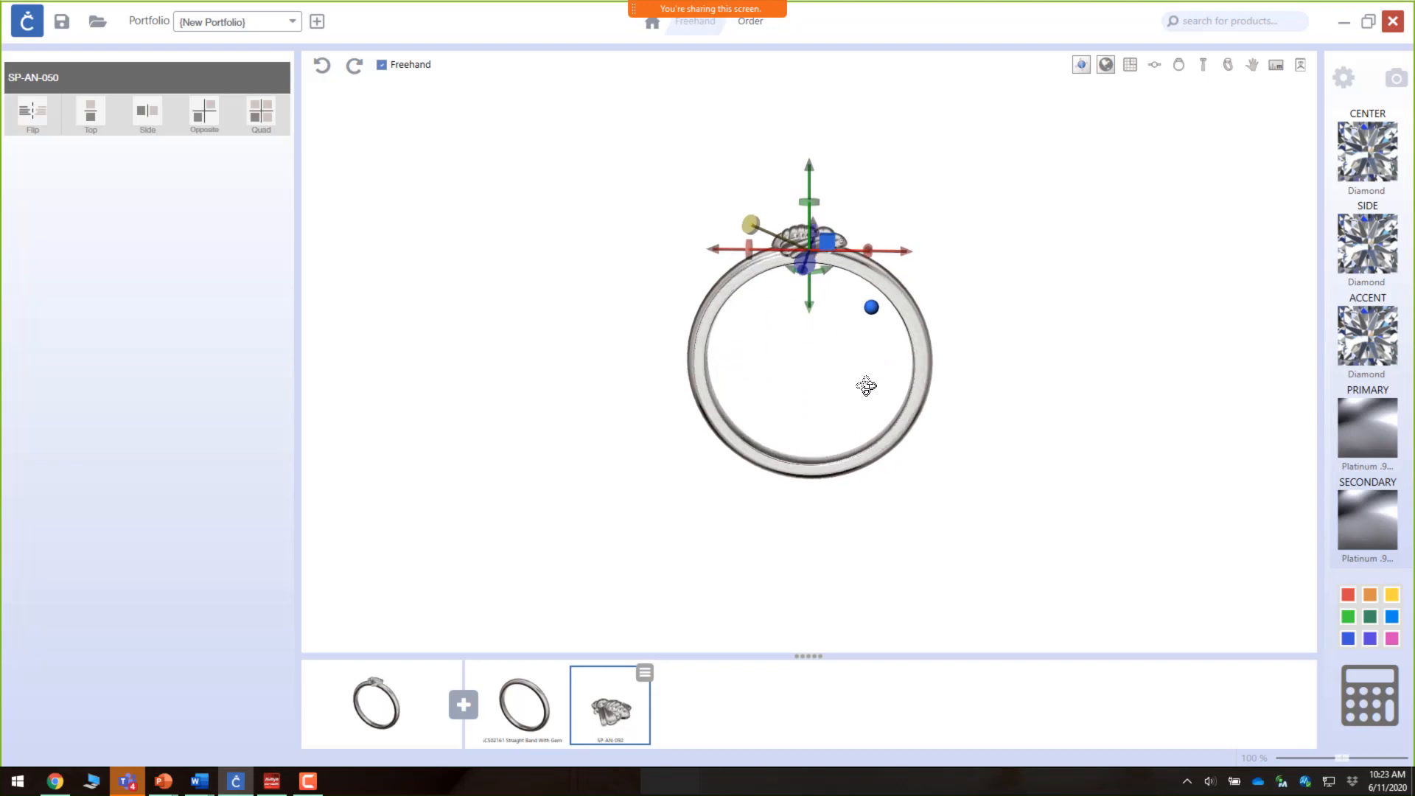
right_drag(866, 385, 870, 410)
scroll(836, 309, up, 7)
right_drag(842, 330, 867, 432)
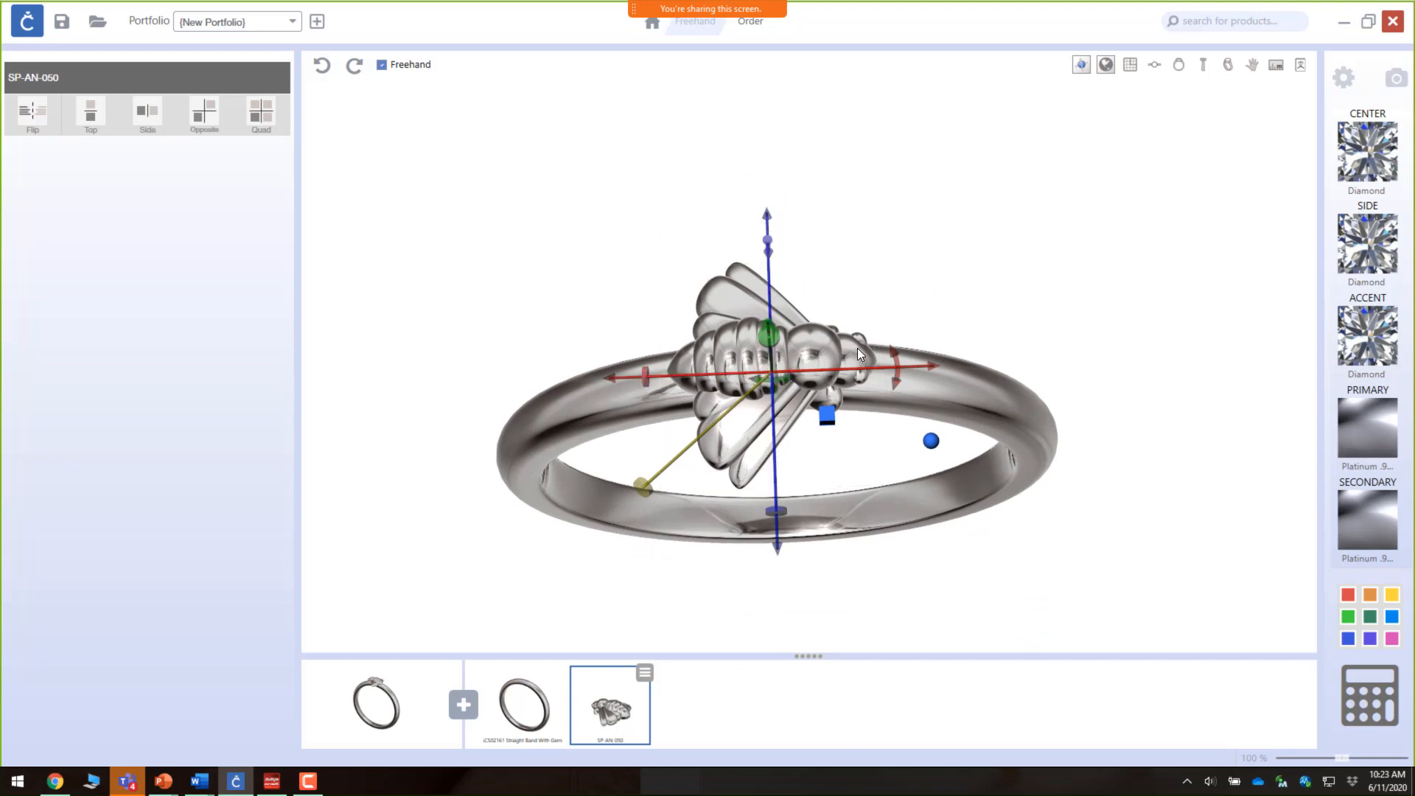
Step: Rotate and reposition the bee so it lies across the top of the band
drag(896, 363, 634, 285)
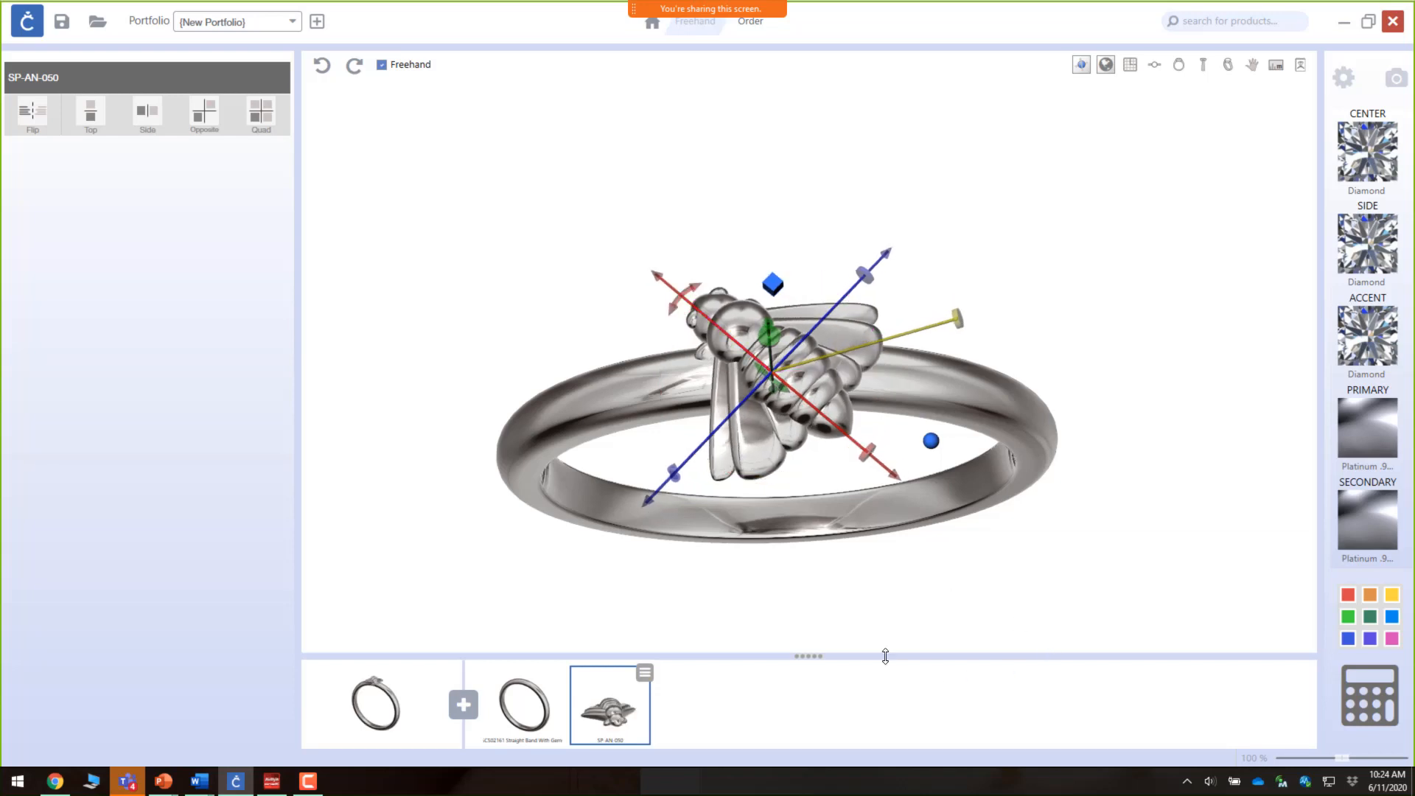
drag(917, 593, 900, 423)
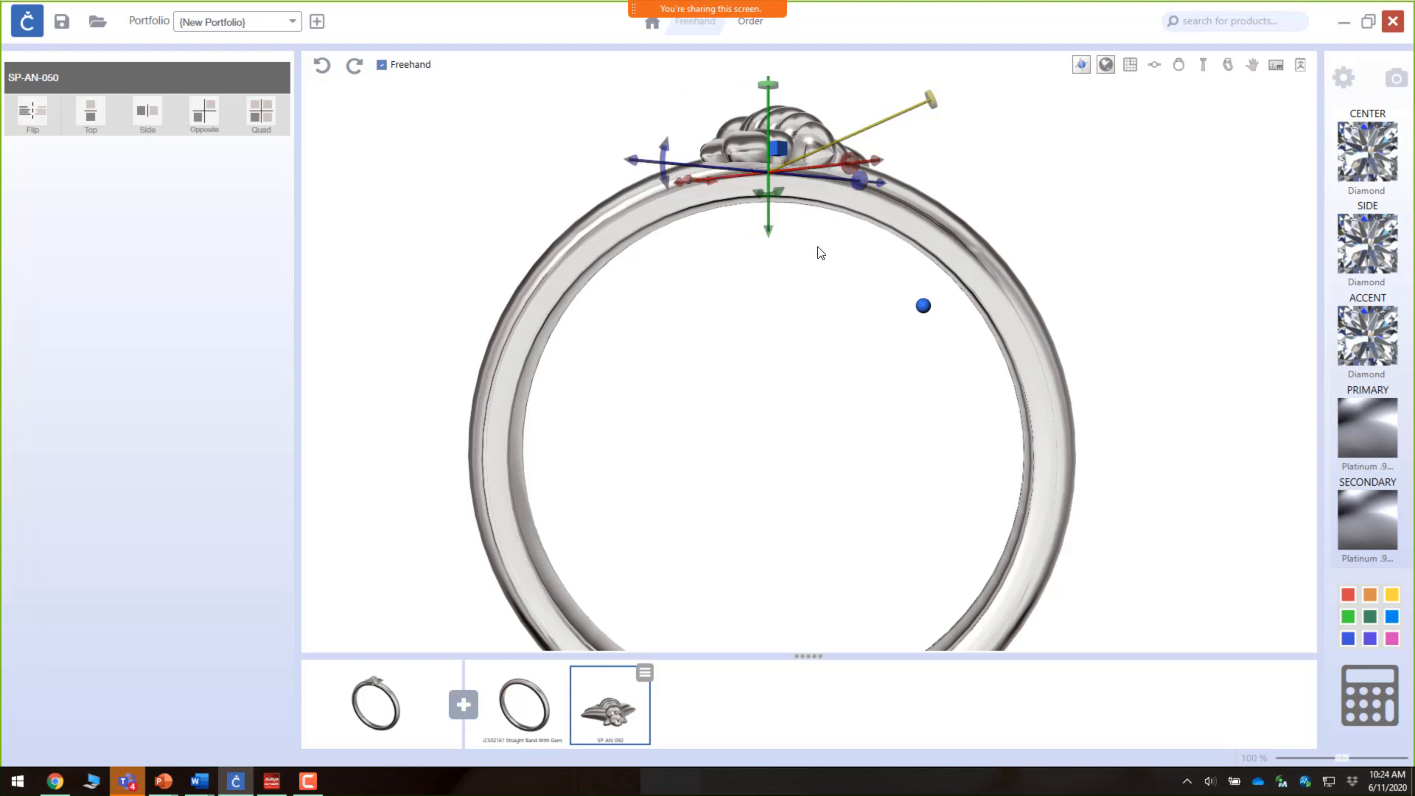
drag(769, 234, 770, 227)
right_drag(844, 210, 811, 212)
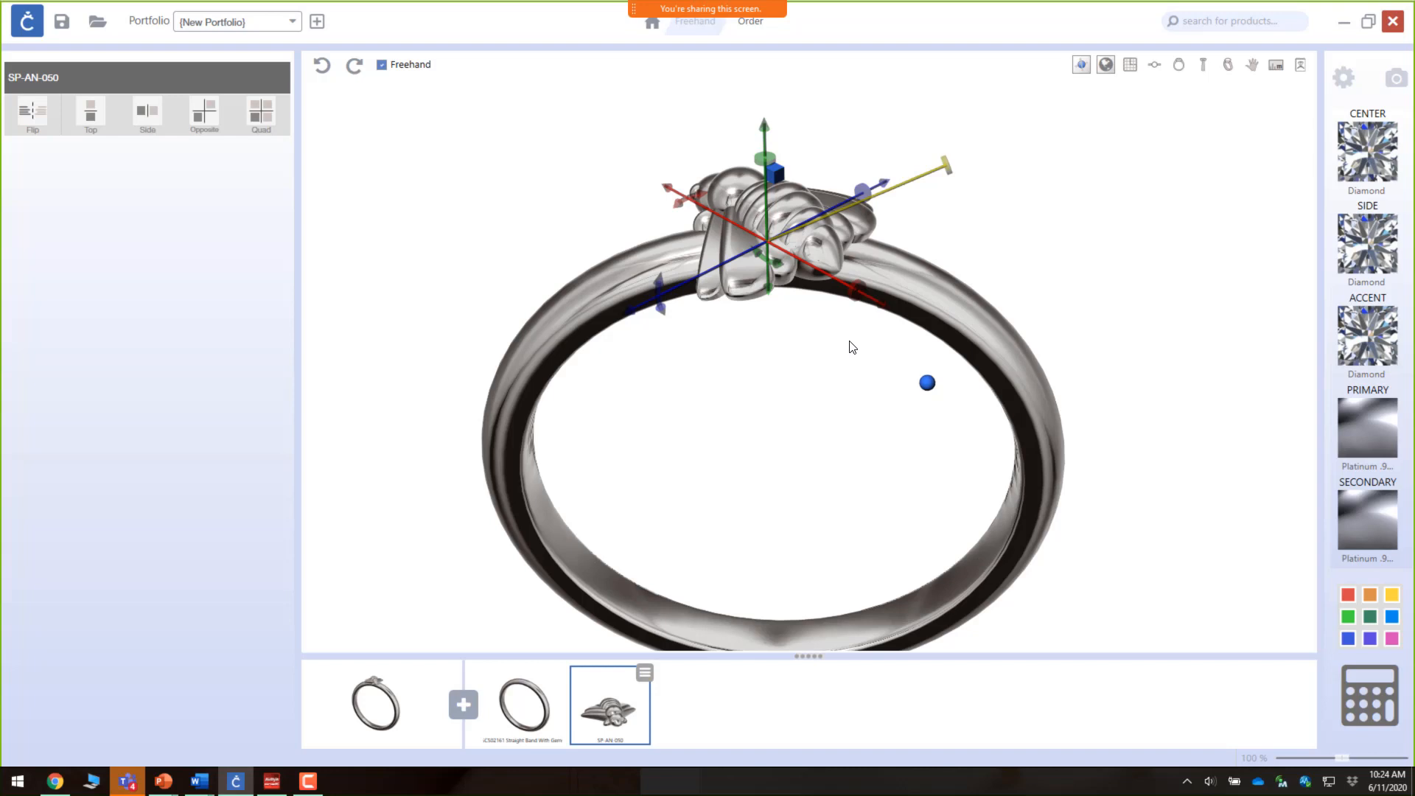
scroll(973, 391, down, 5)
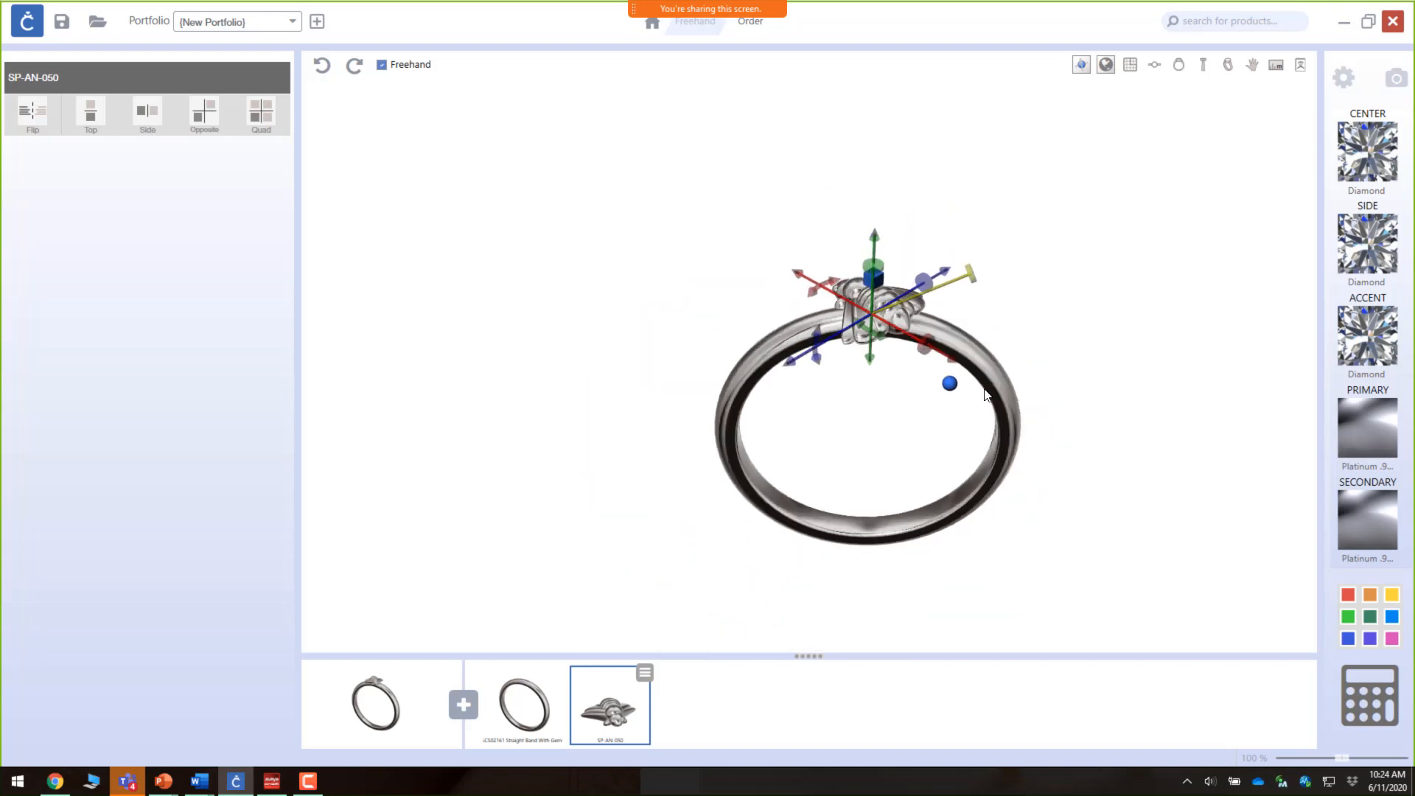
right_drag(988, 392, 930, 484)
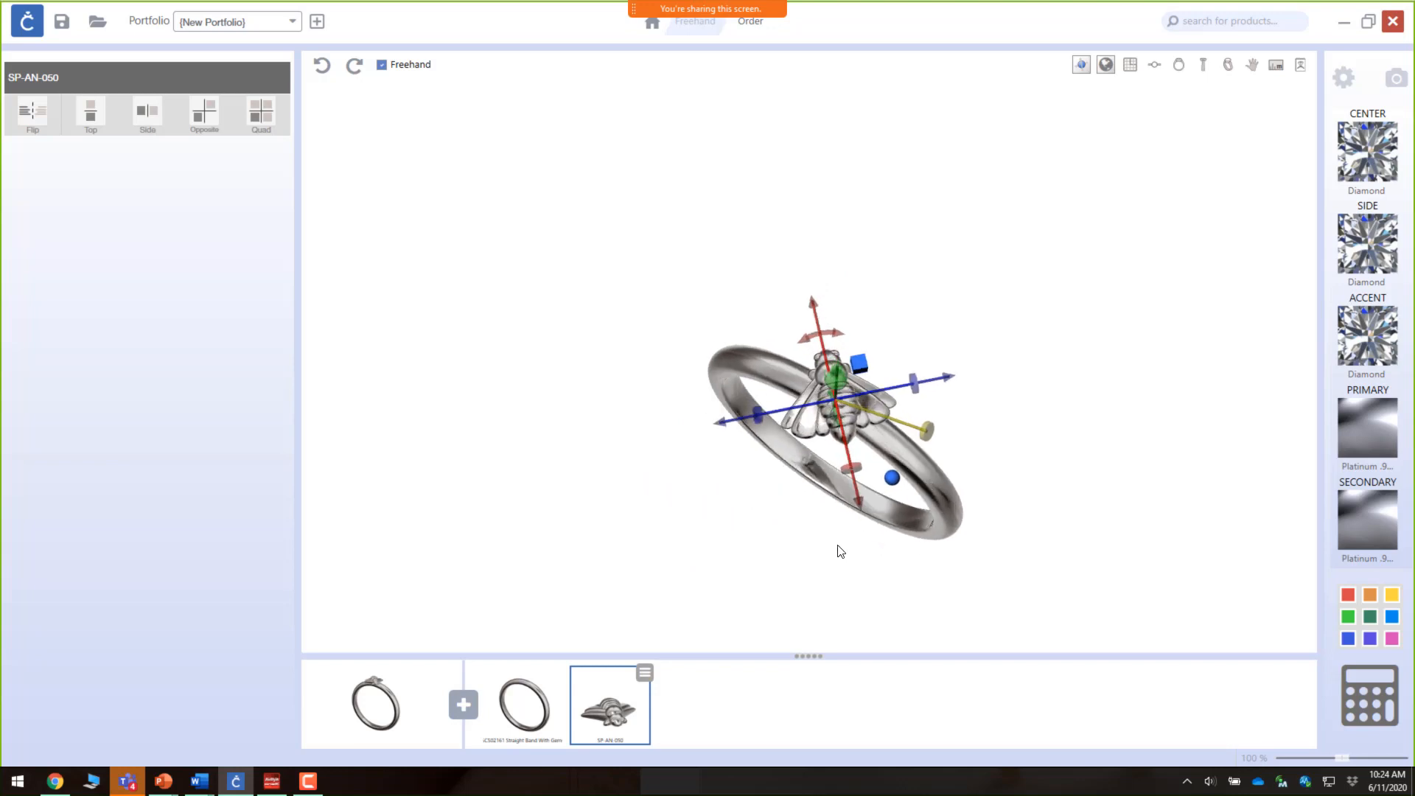
Step: Duplicate the straight band shank
click(549, 713)
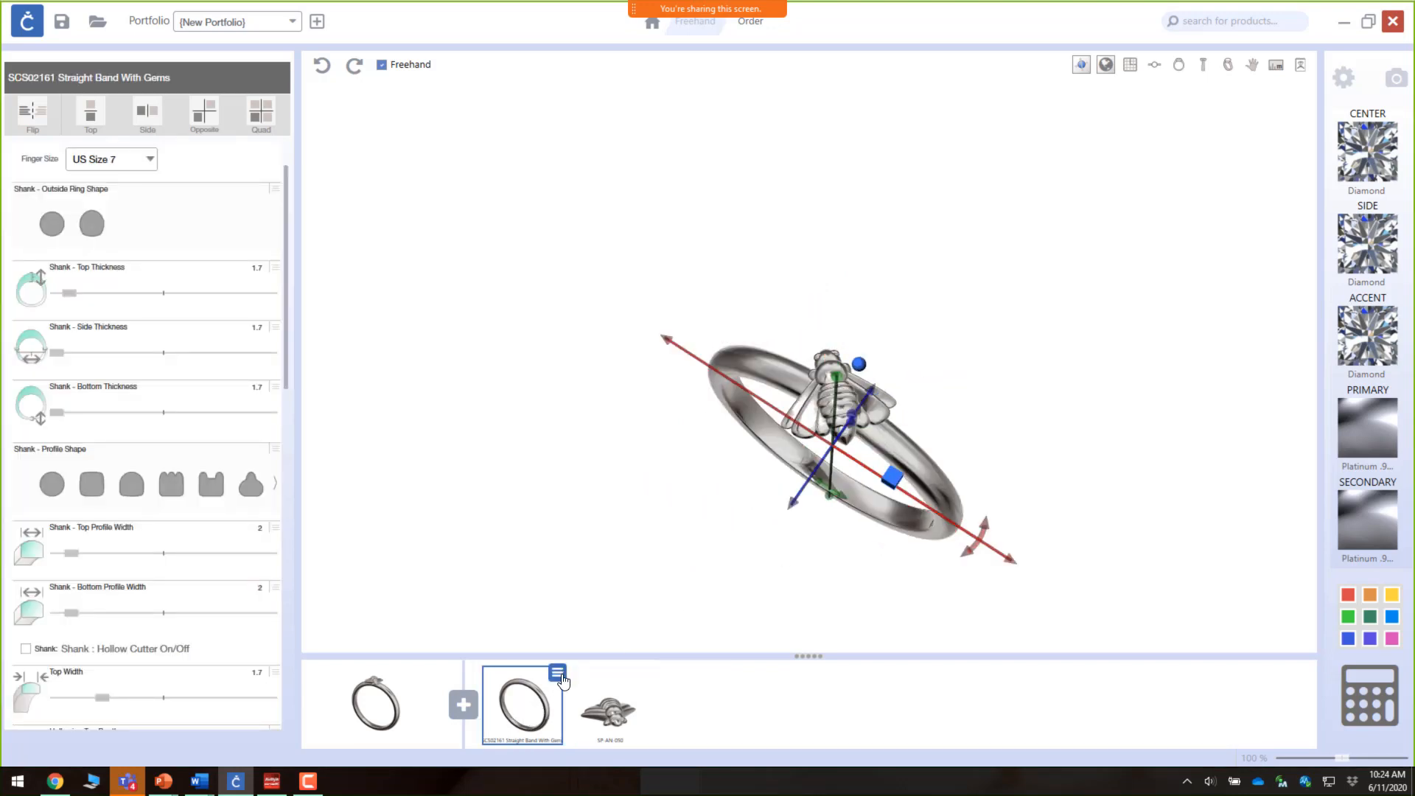
click(558, 672)
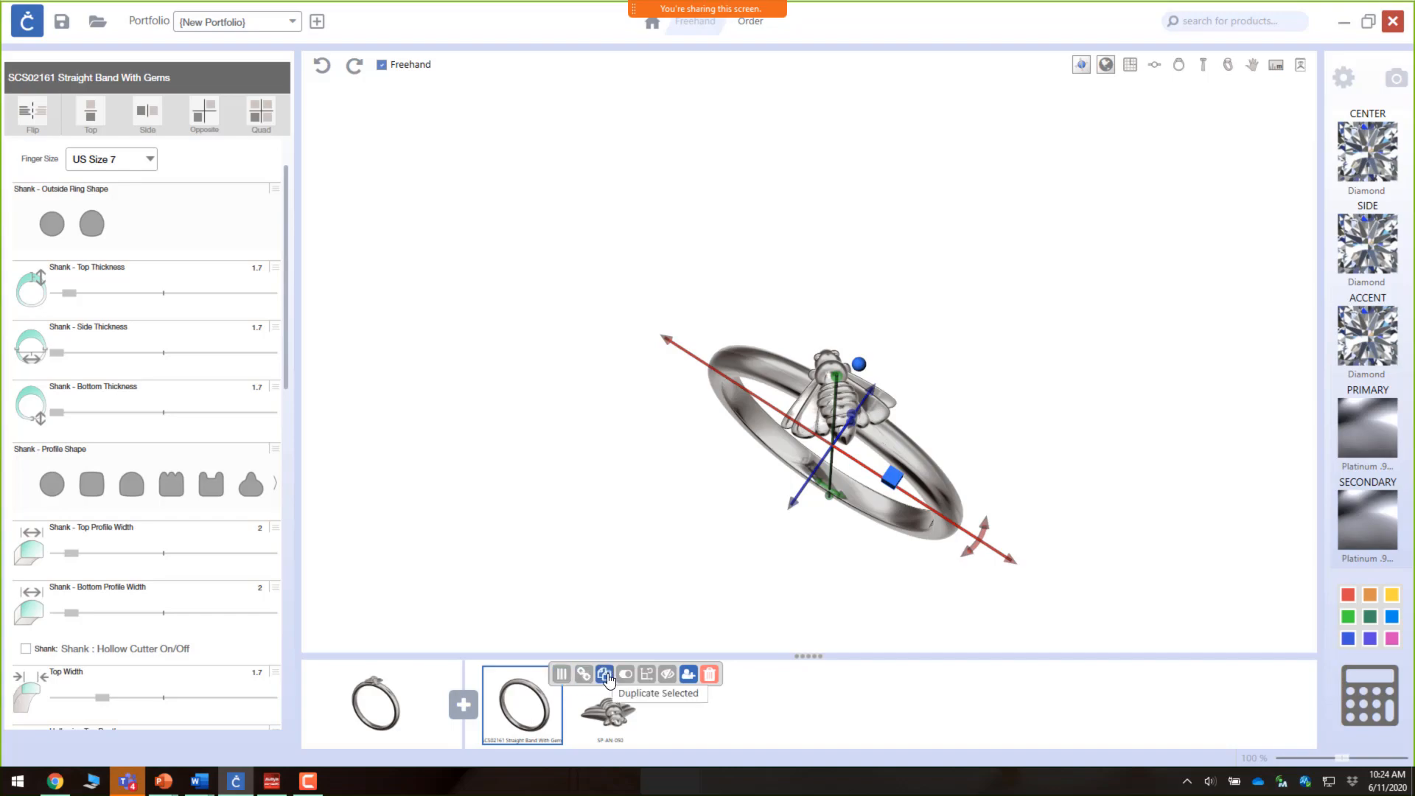
click(605, 676)
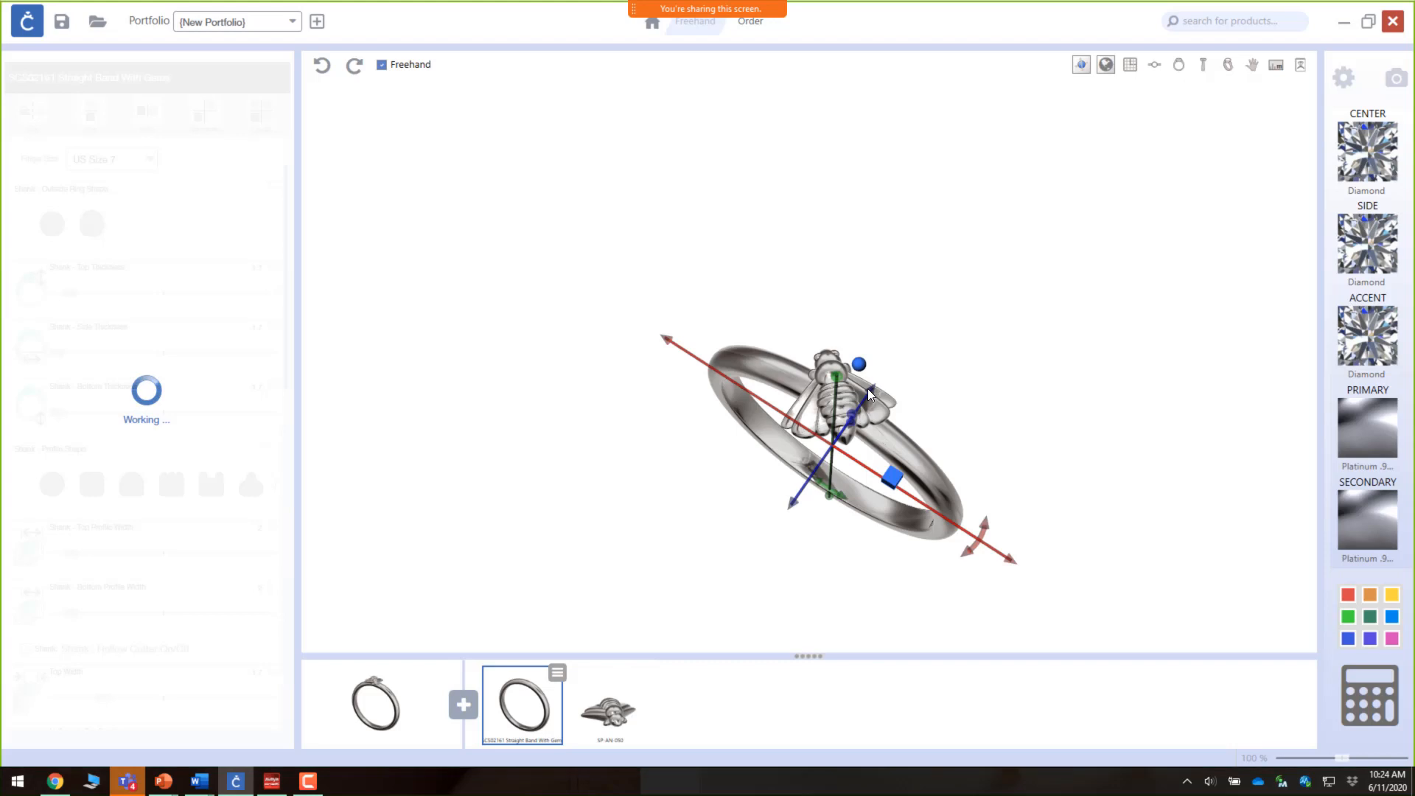
Step: Move the duplicated band alongside the original so the bands stack under the bee
drag(870, 394, 853, 415)
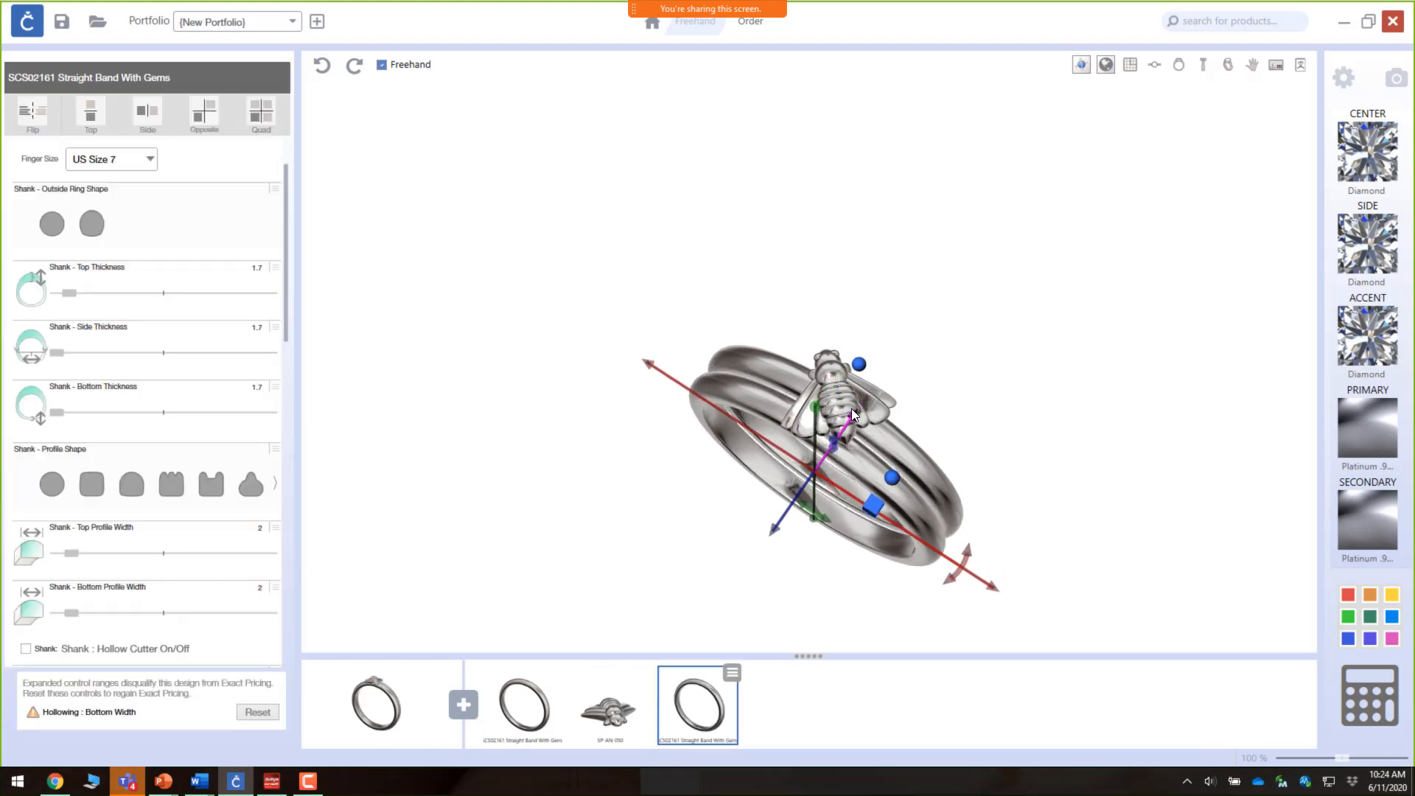
drag(835, 463, 775, 572)
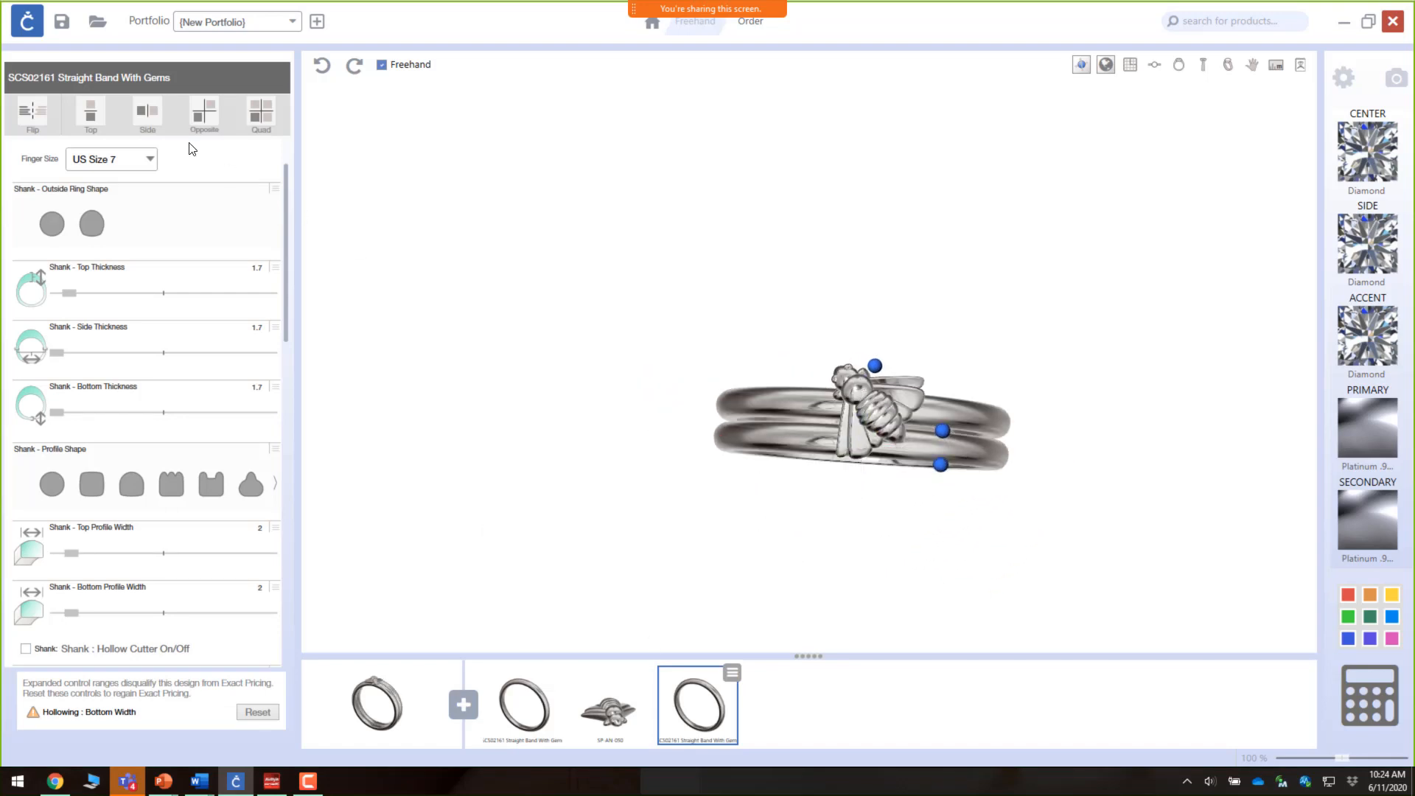
click(95, 117)
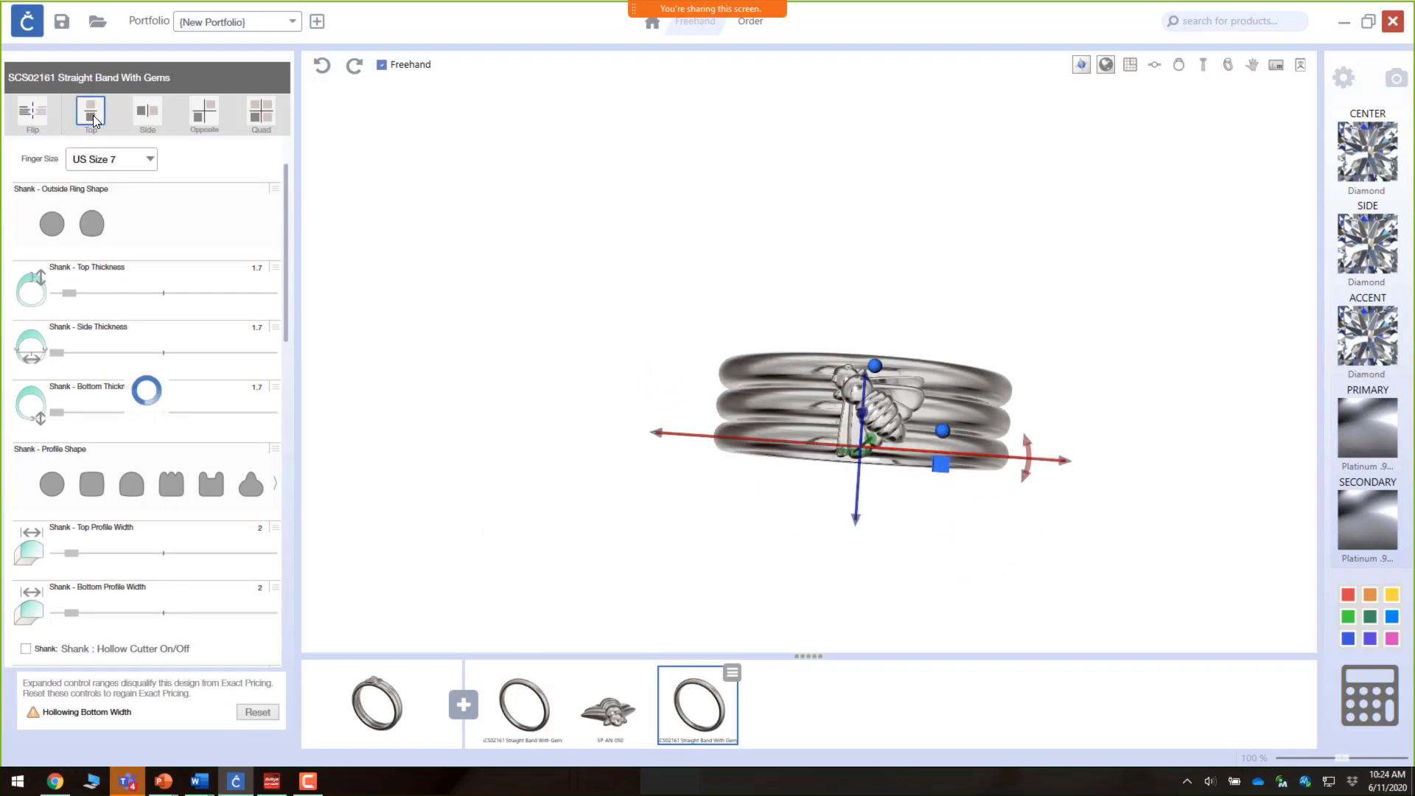
drag(852, 231, 858, 431)
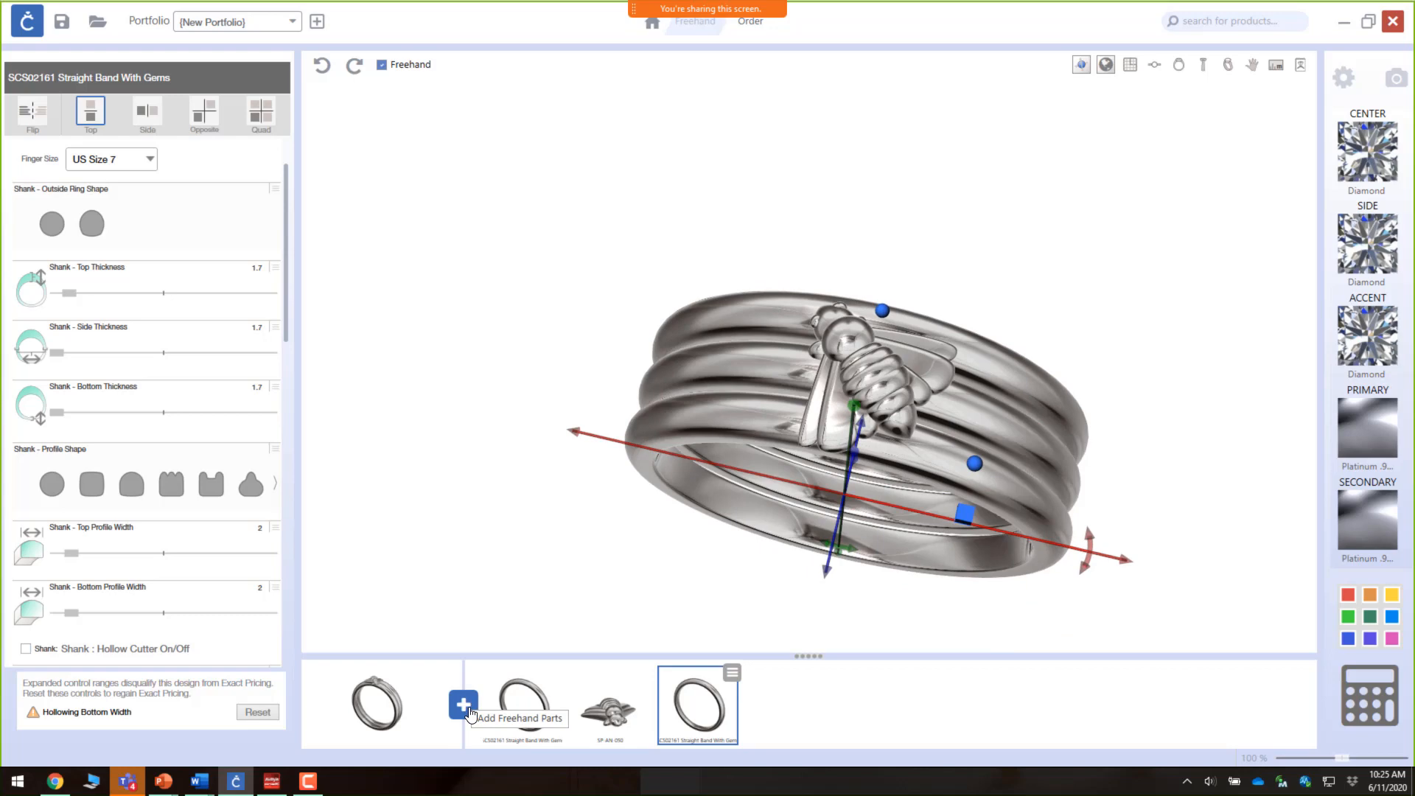
Step: Add the CP-SE-079 halo cluster setting from the Settings category of the part toolbox
click(463, 704)
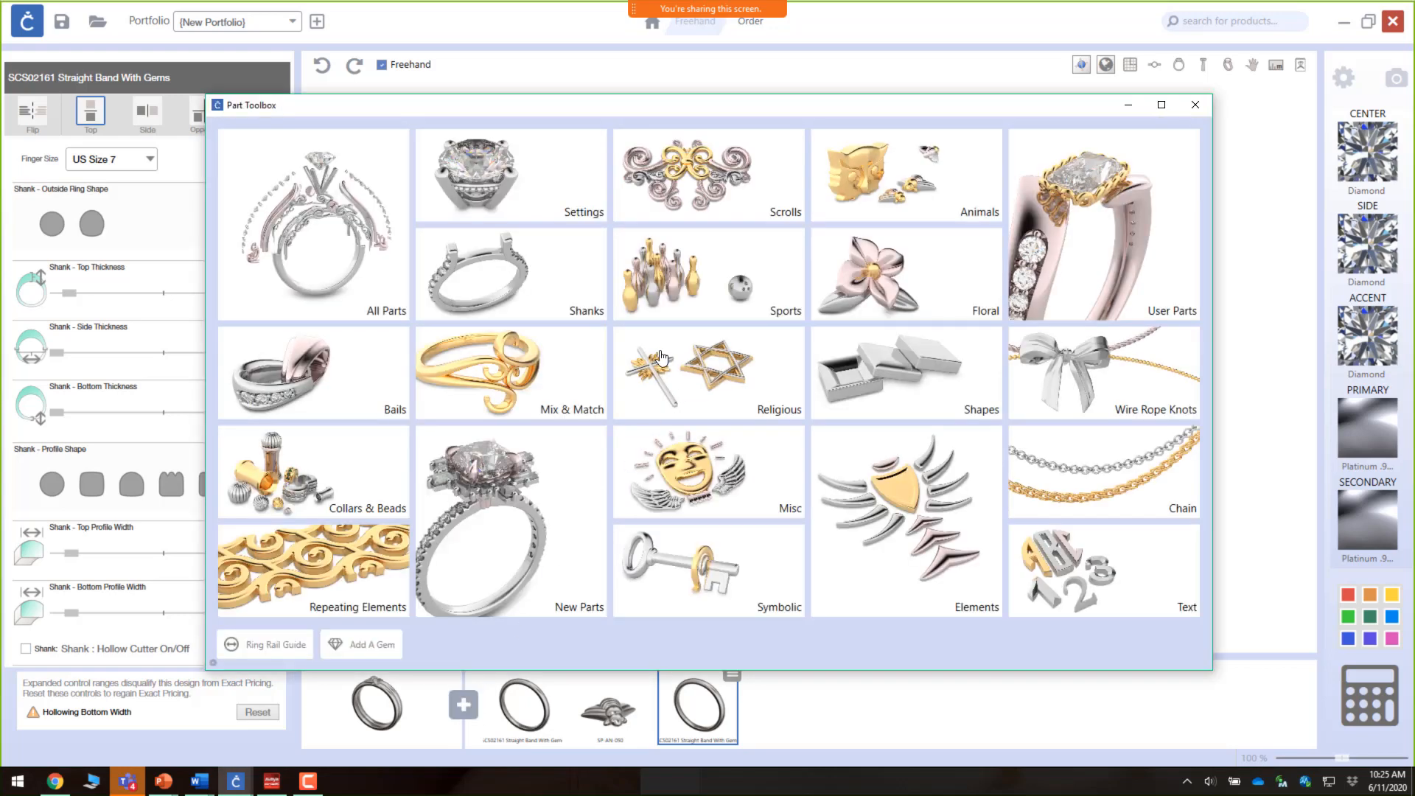
click(531, 183)
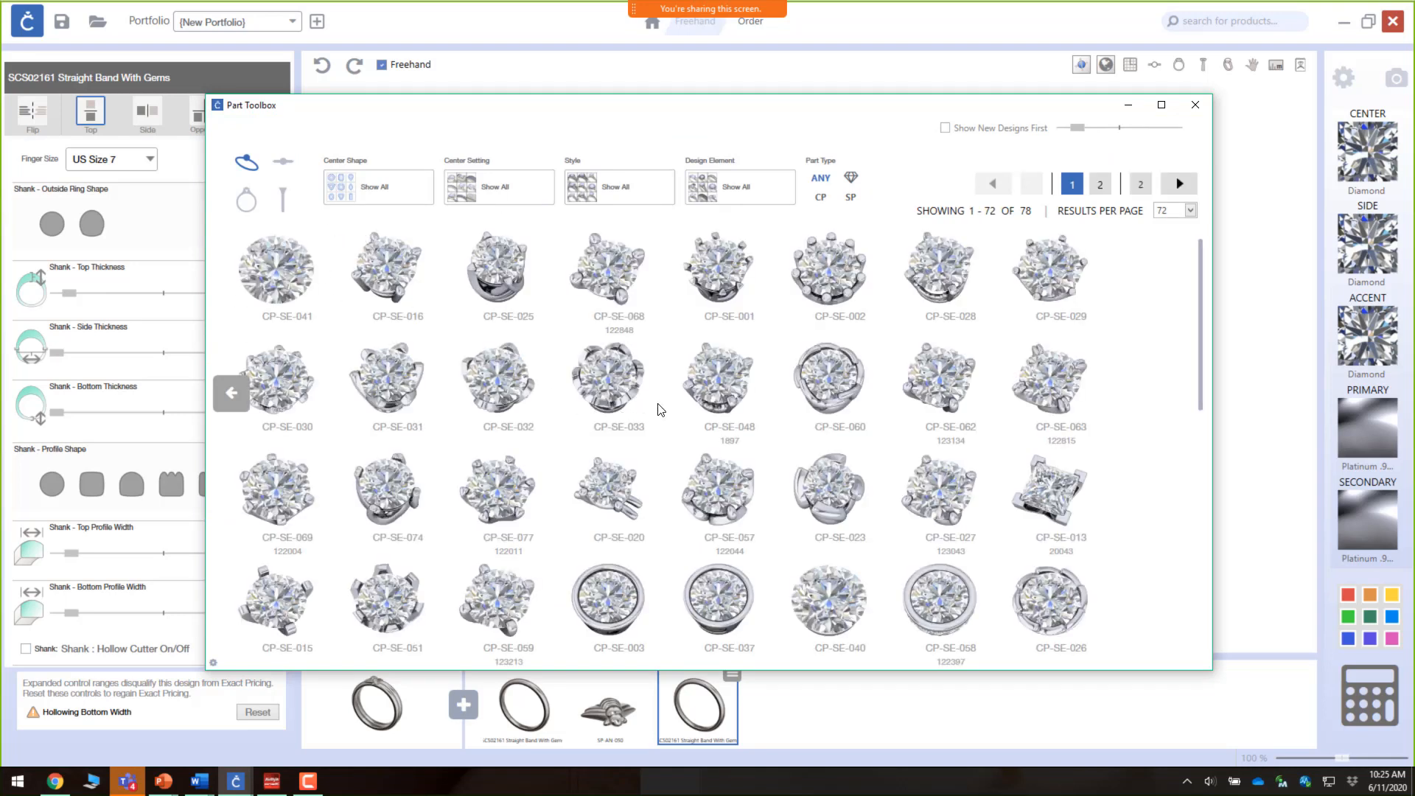
scroll(661, 409, down, 4)
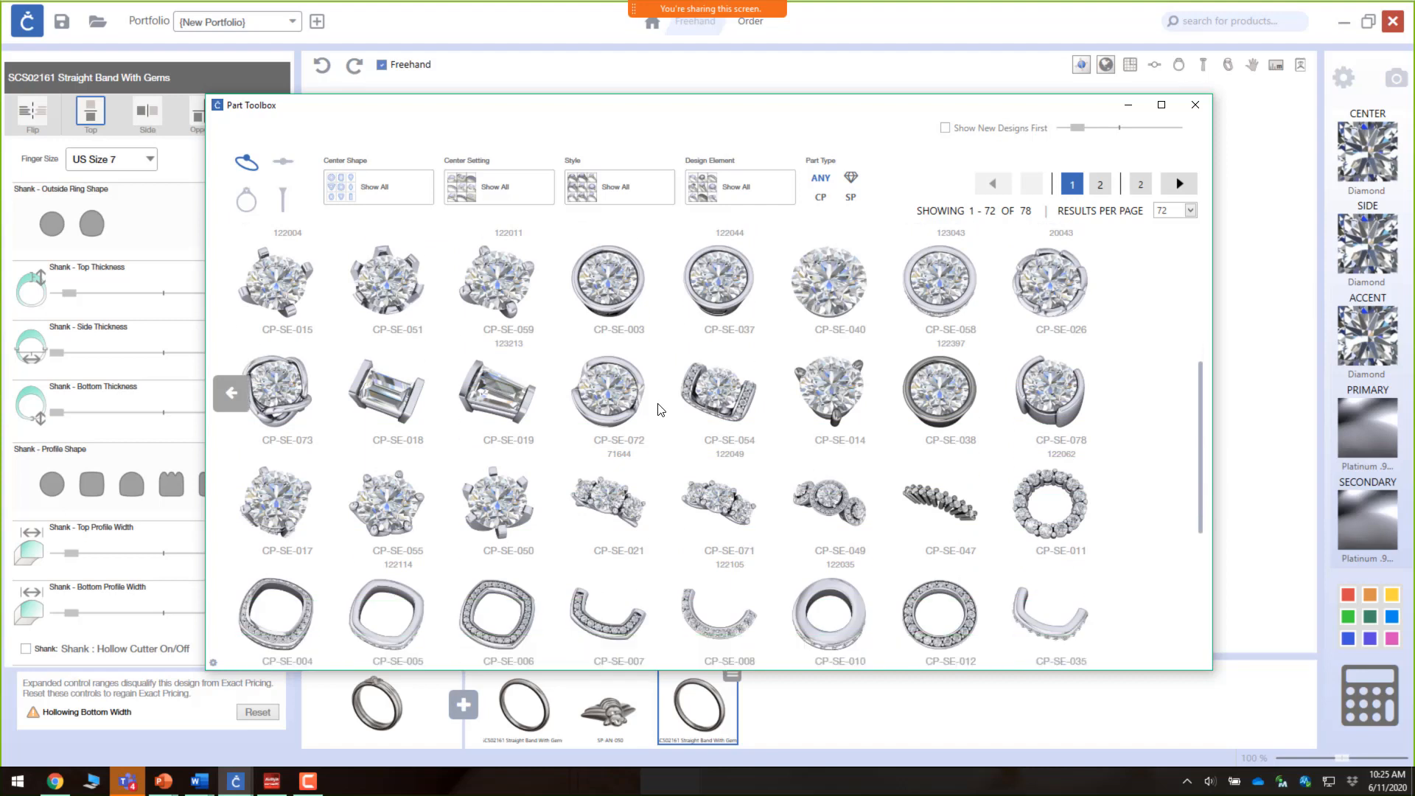
scroll(661, 409, down, 3)
scroll(661, 409, down, 2)
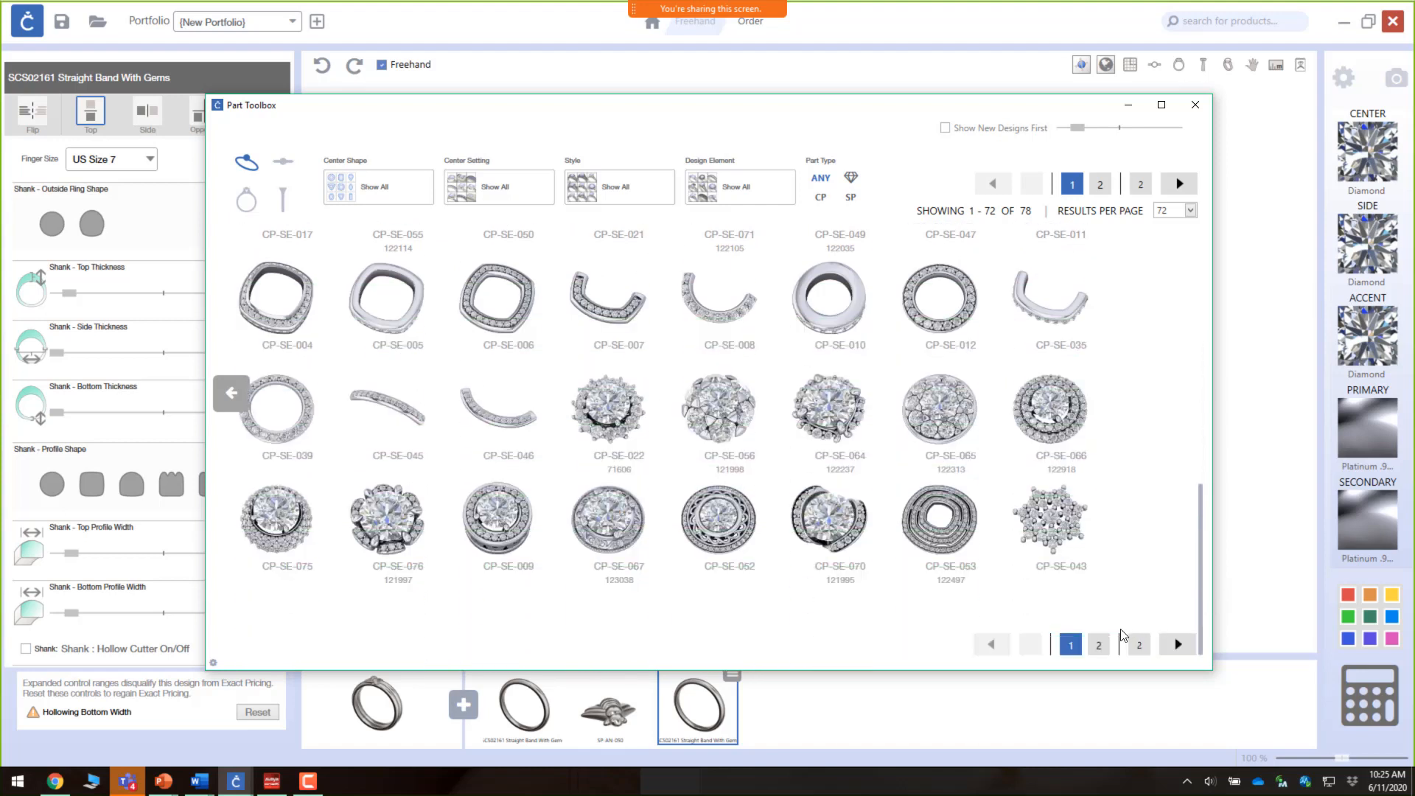
click(1099, 646)
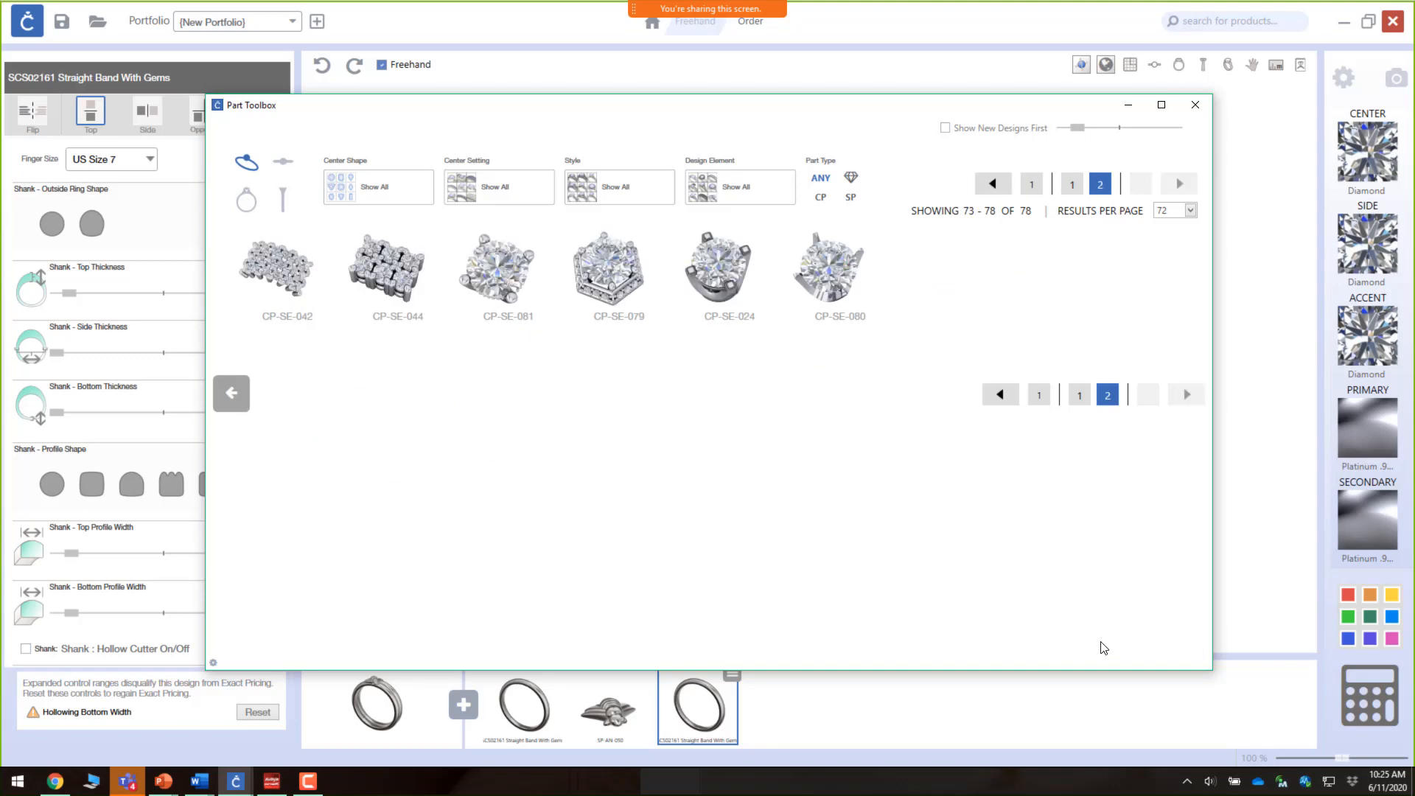
click(596, 272)
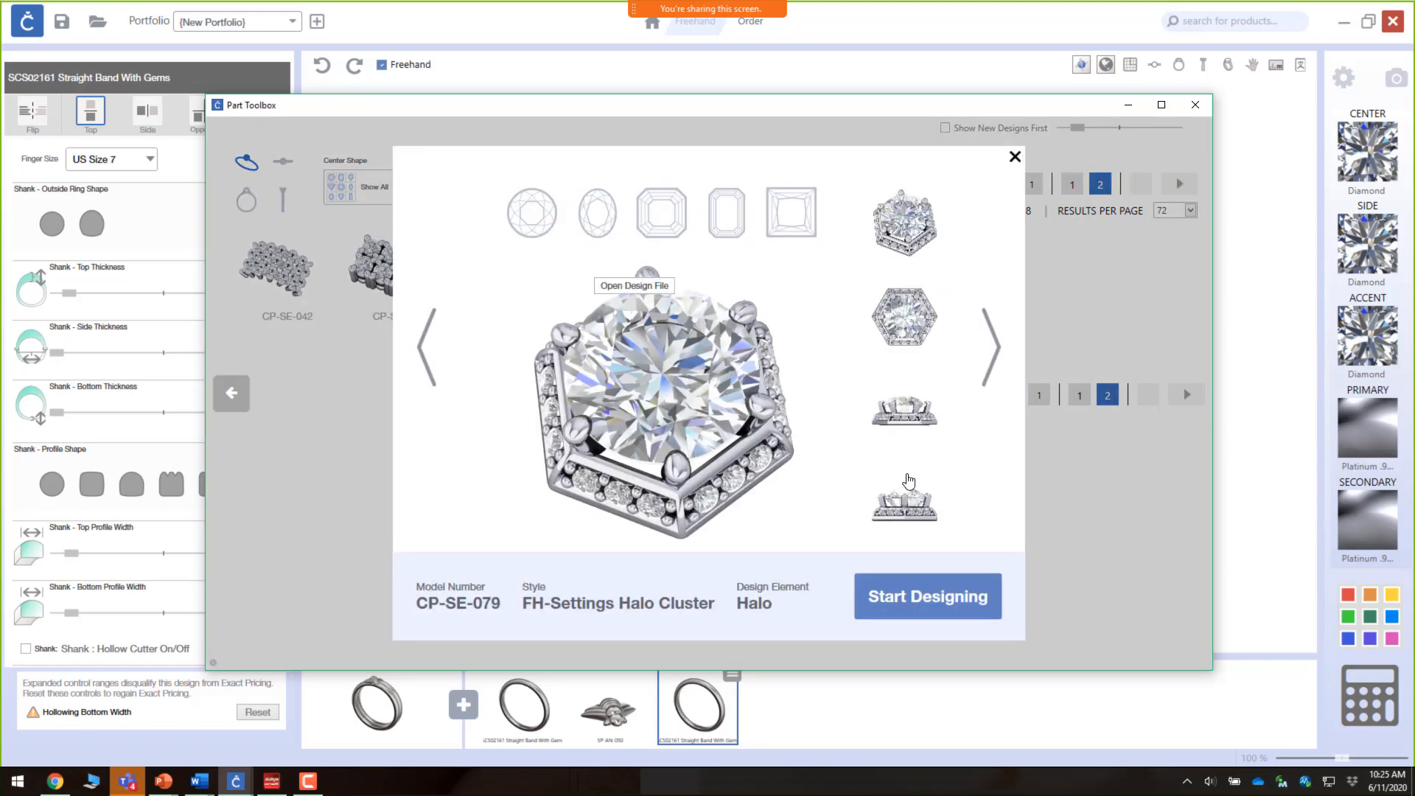
click(951, 598)
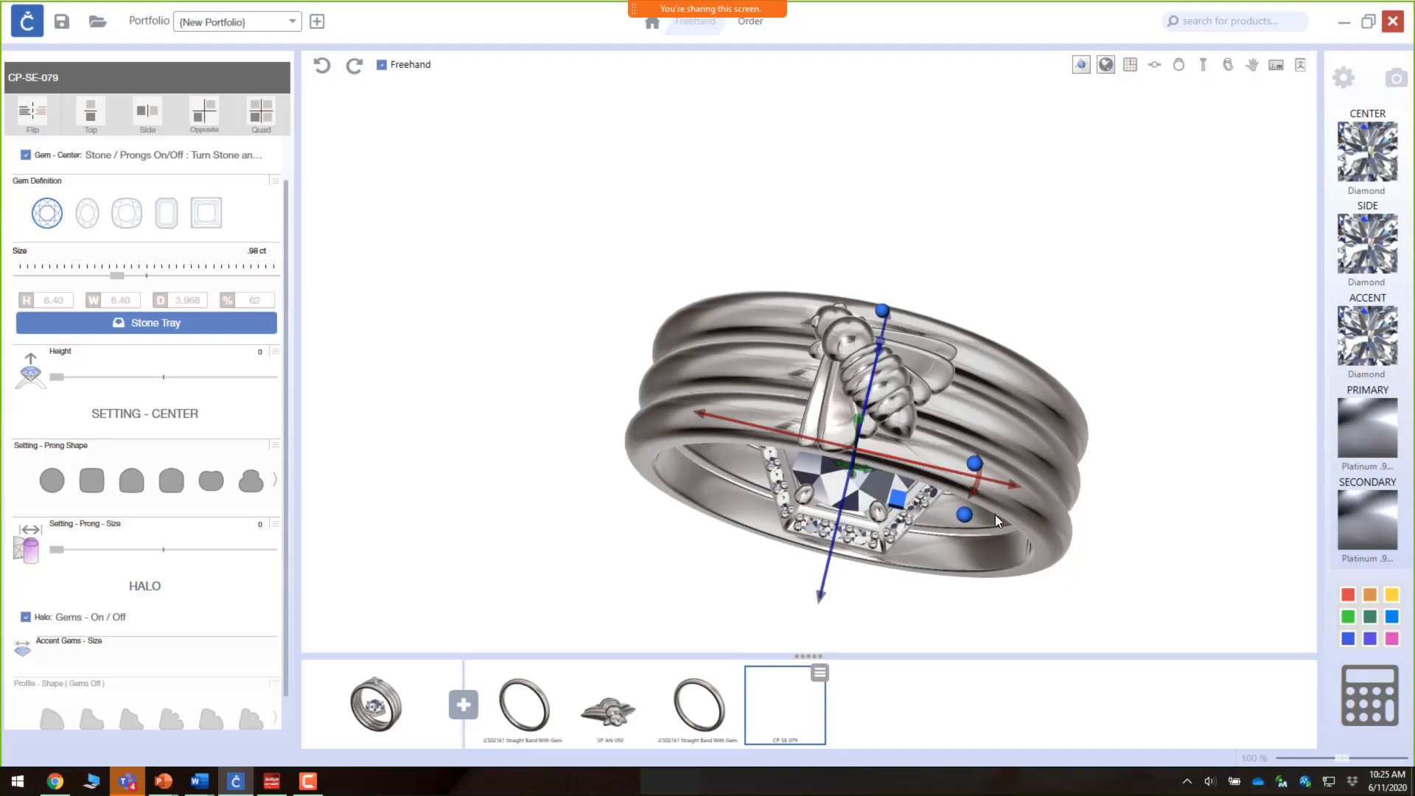
Step: Turn off the center stone of the hexagon halo setting
drag(1113, 534, 1111, 469)
scroll(95, 277, up, 1)
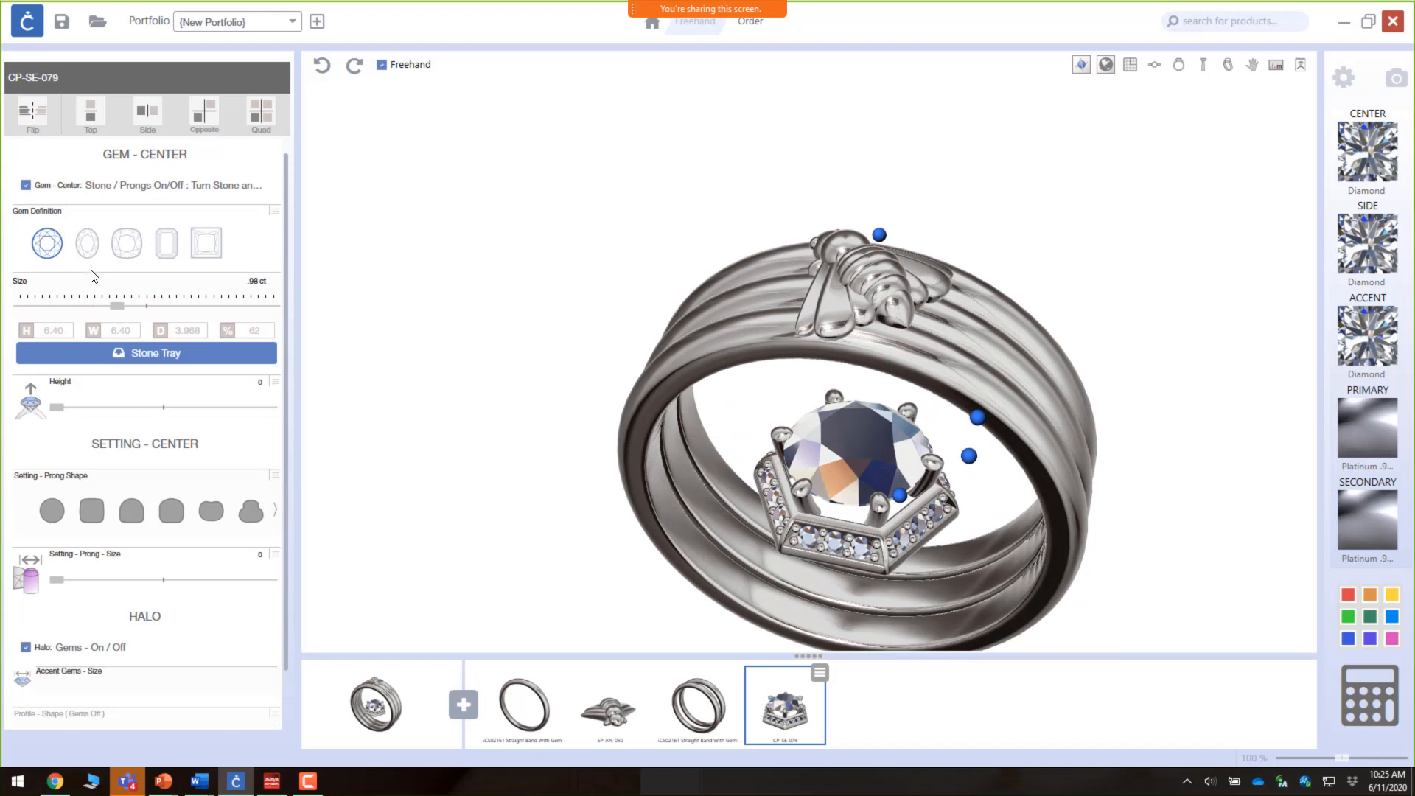
click(25, 186)
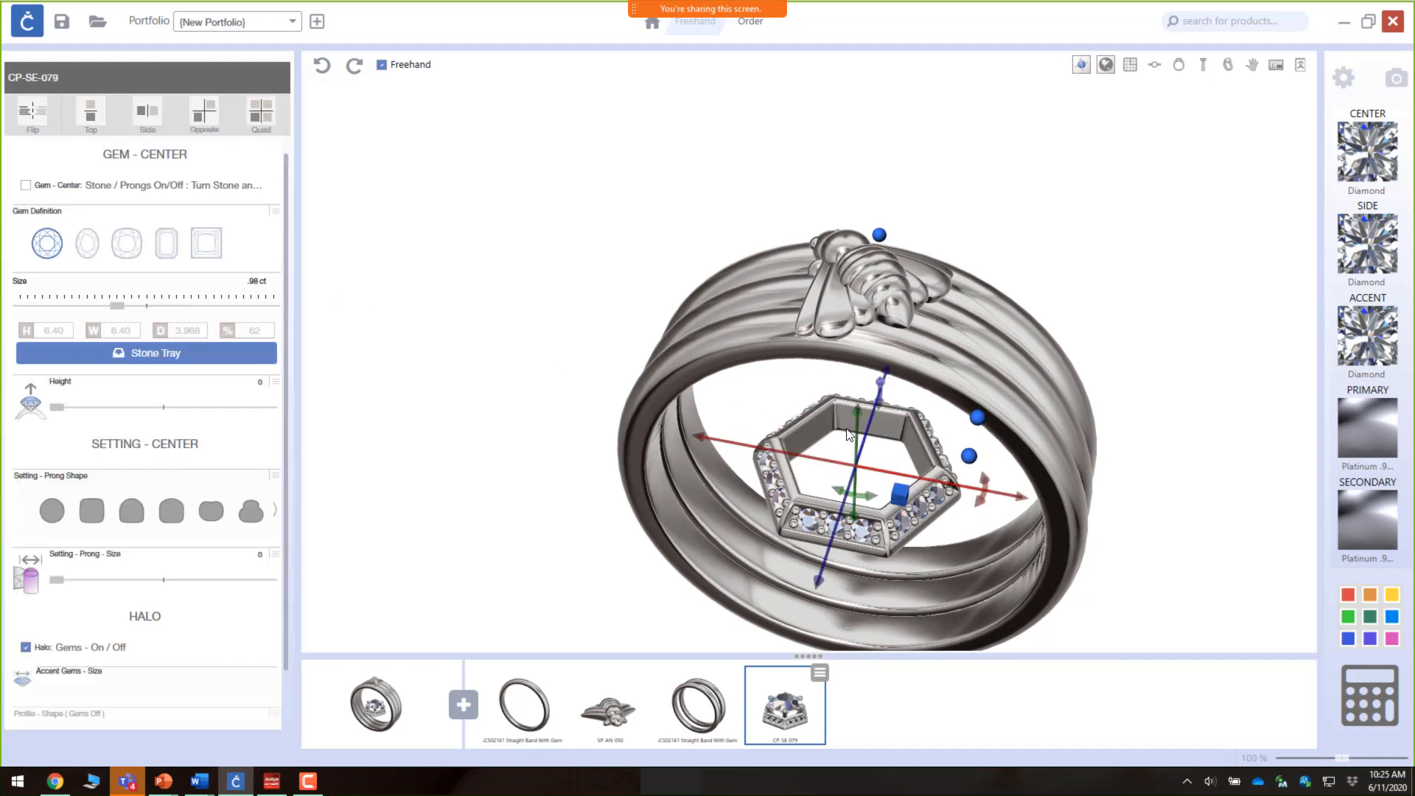
mouse_move(917, 464)
right_down()
mouse_move(930, 379)
mouse_move(907, 391)
mouse_move(926, 475)
right_up()
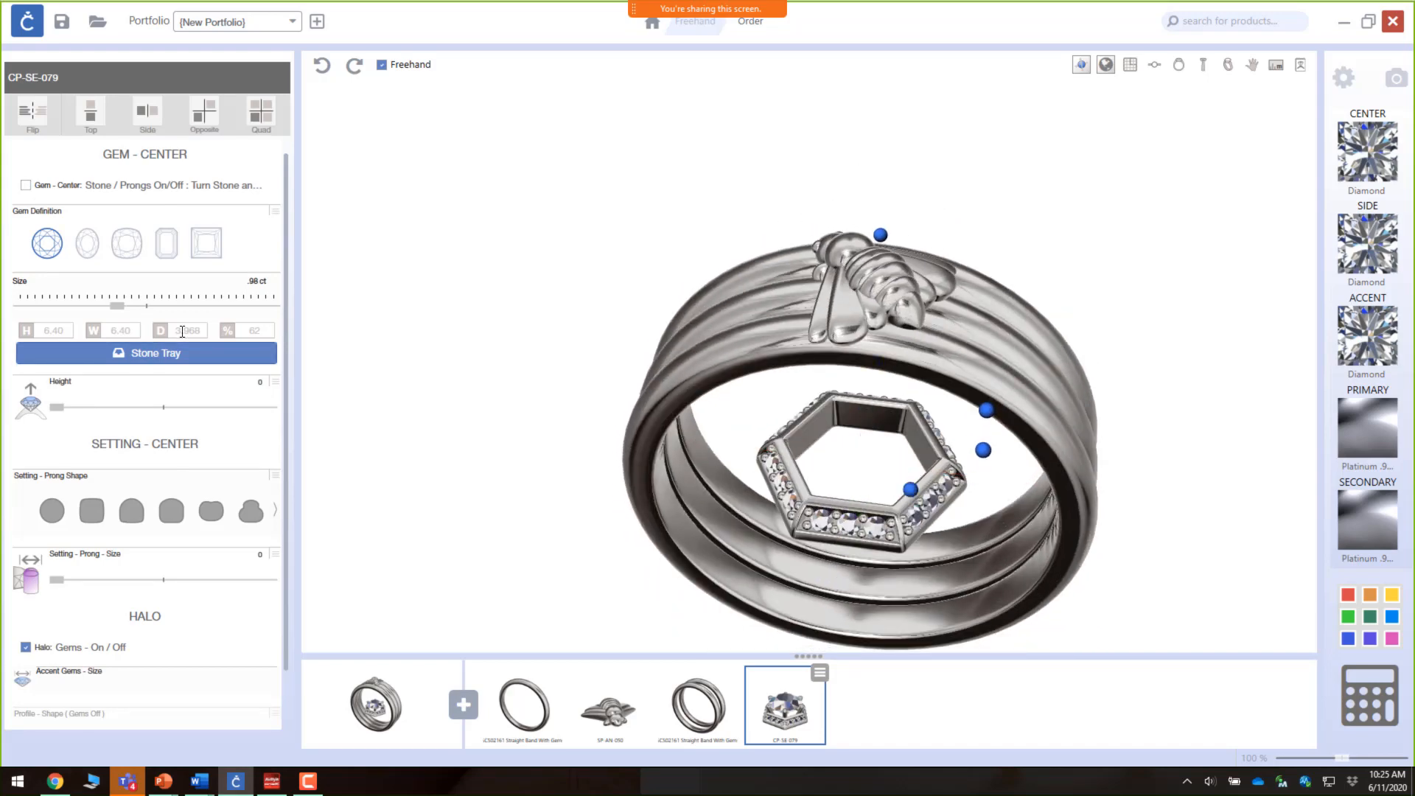
Step: Resize the setting's center gem to 3.00 by 3.00 mm
drag(118, 311, 17, 315)
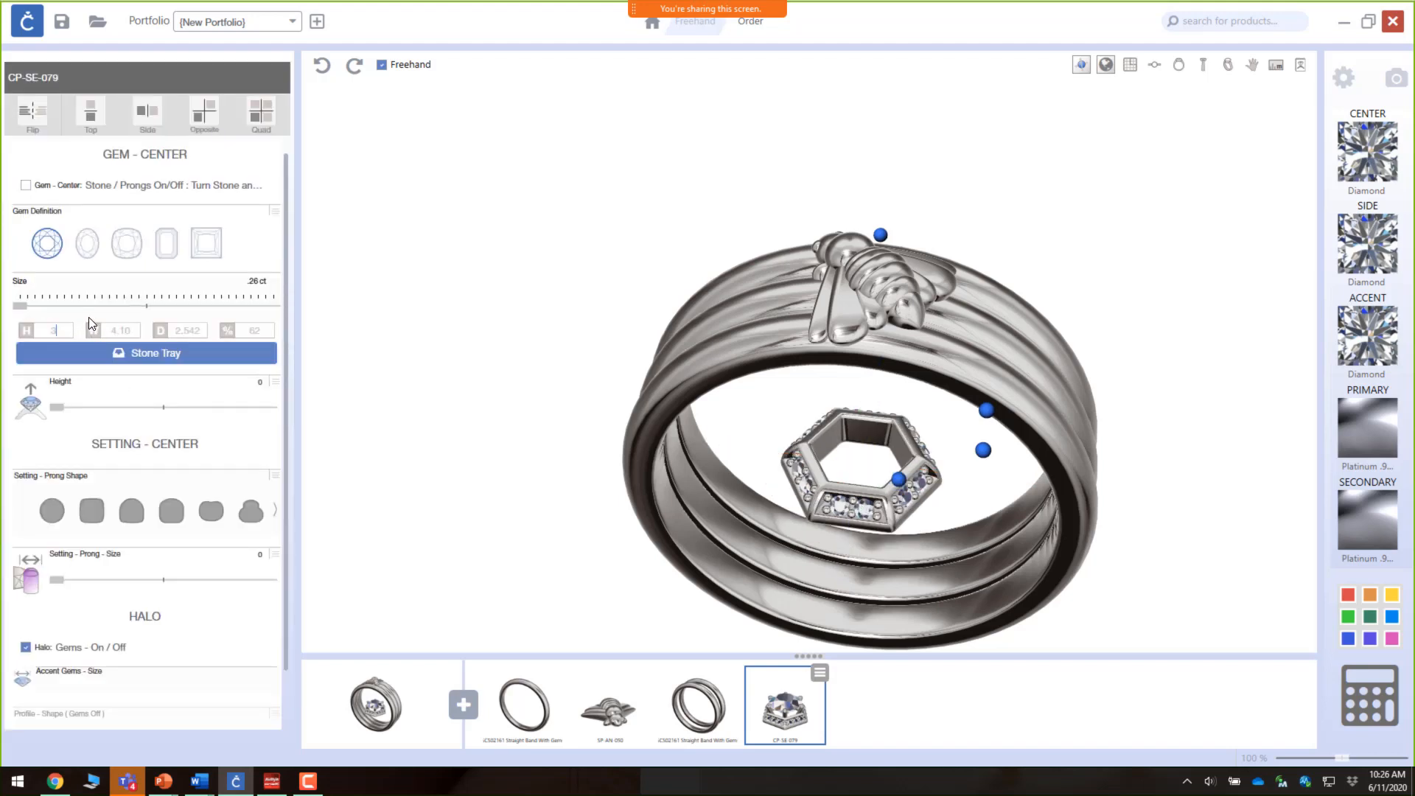
text(3)
key(Tab)
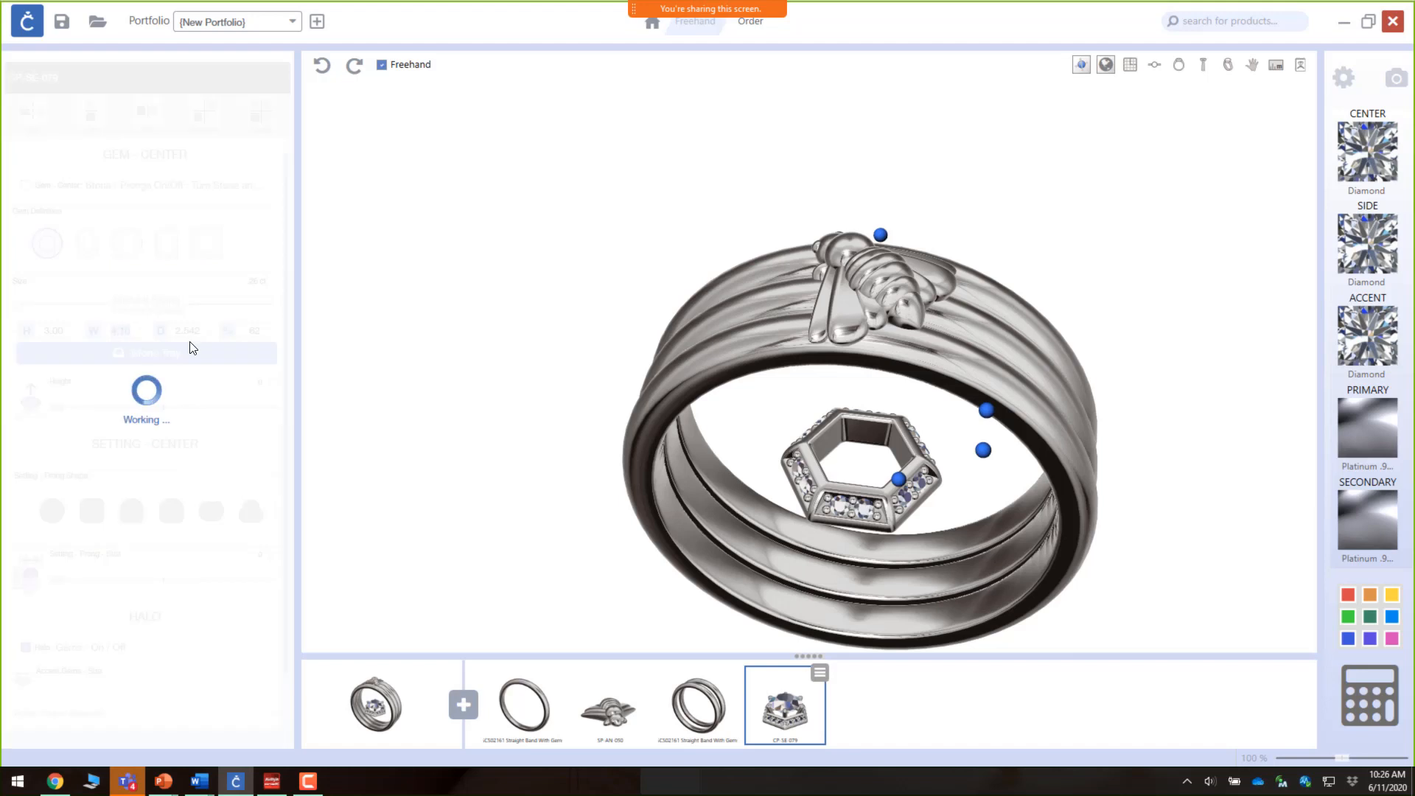
text(3)
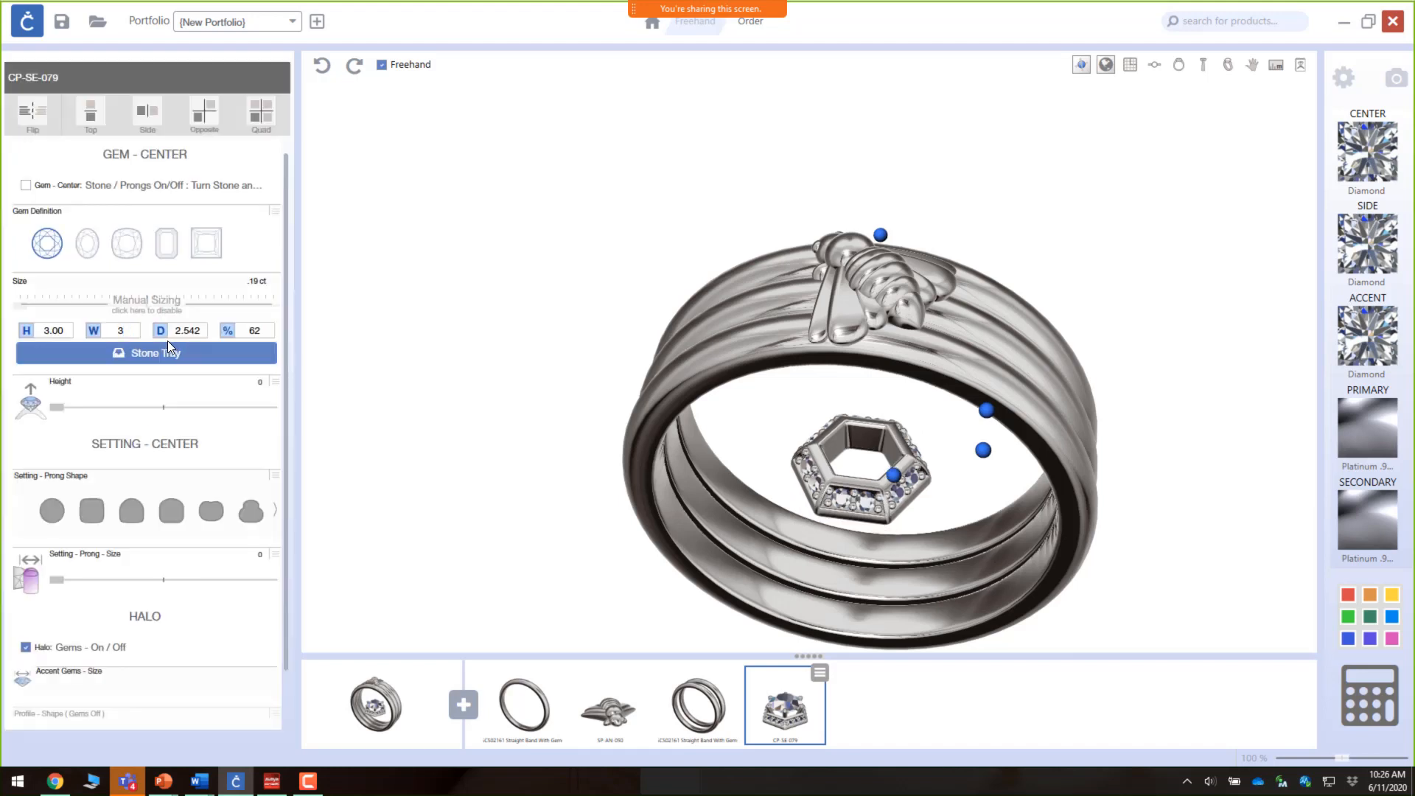
key(Tab)
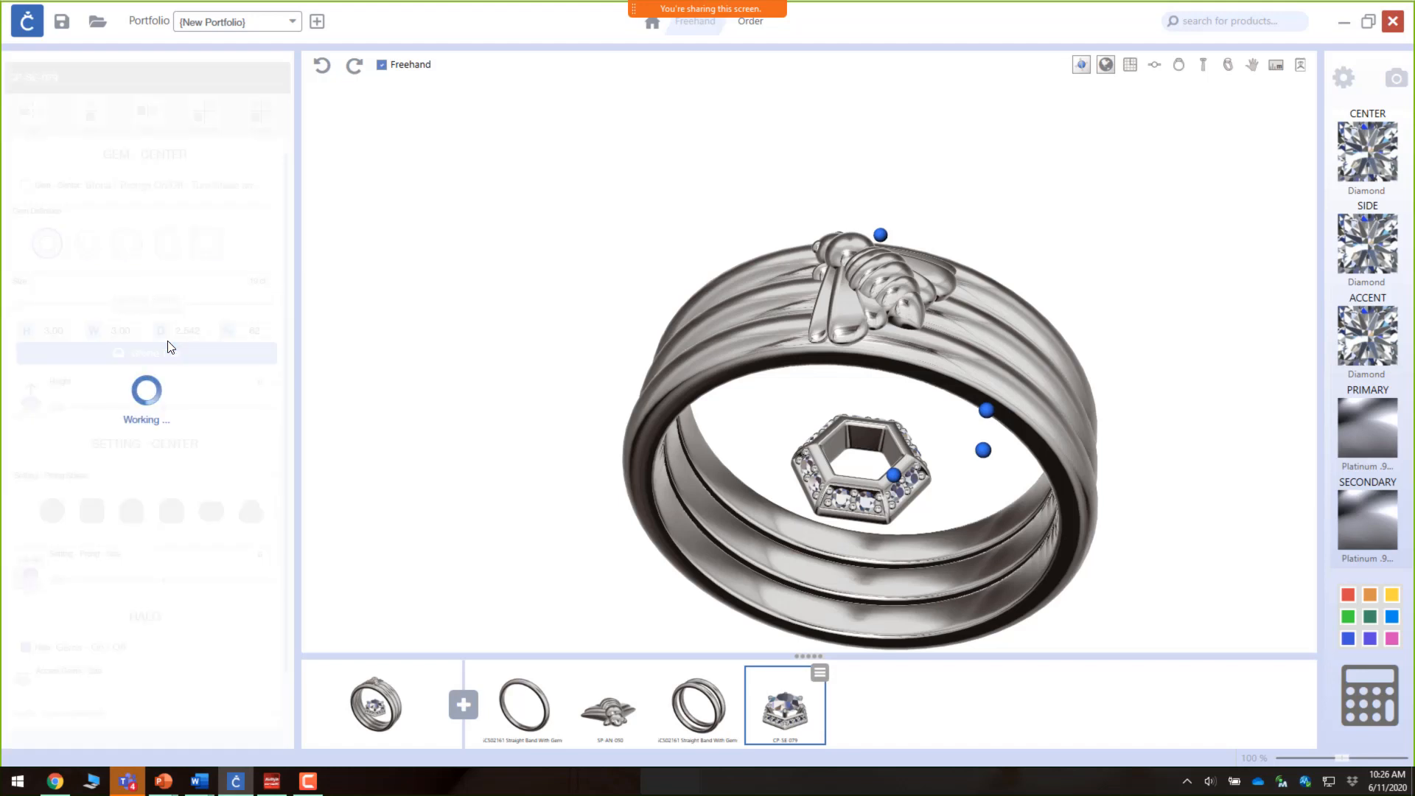
Step: Move the hexagon setting up onto the top of the bands beside the bee
click(872, 465)
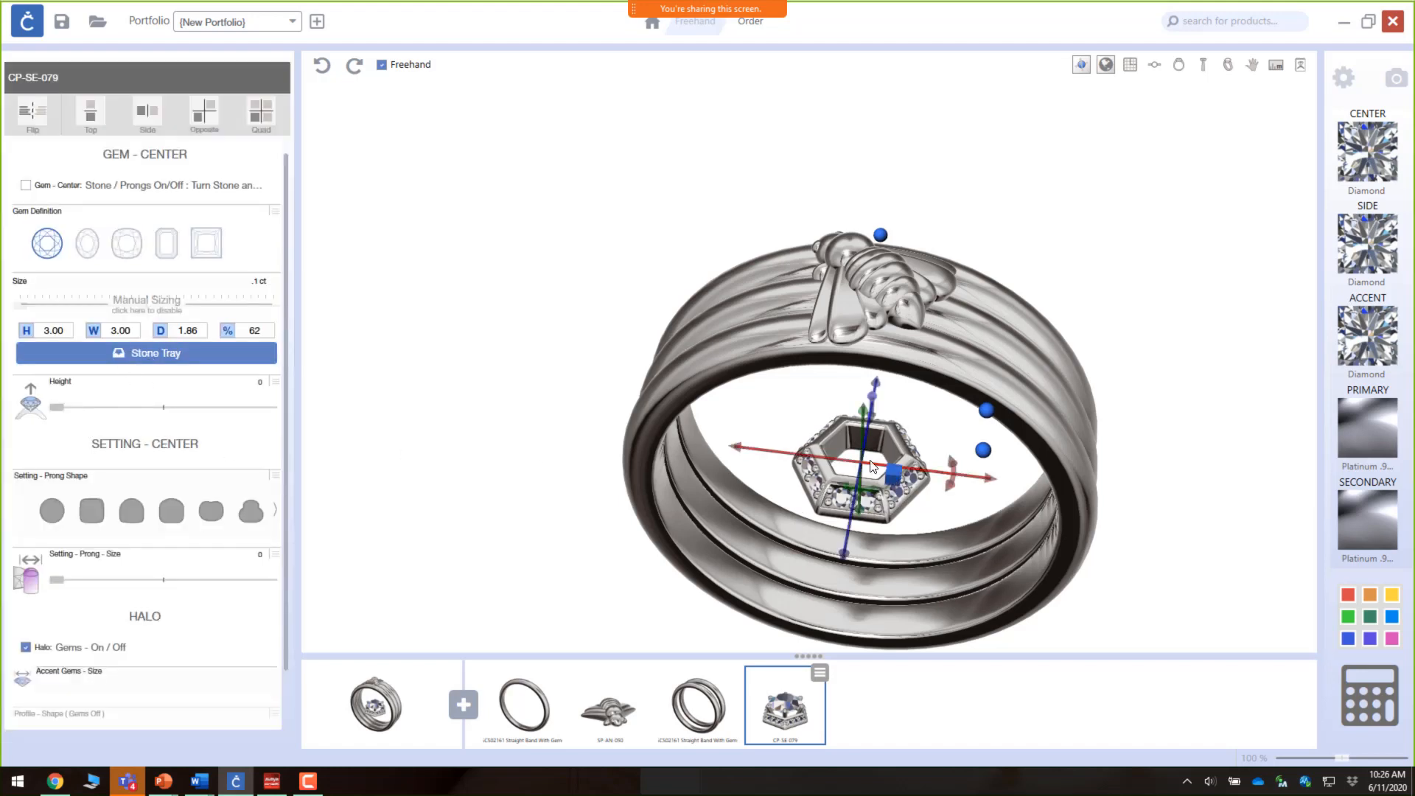
drag(861, 518, 829, 325)
right_drag(903, 337, 918, 415)
drag(1019, 370, 870, 334)
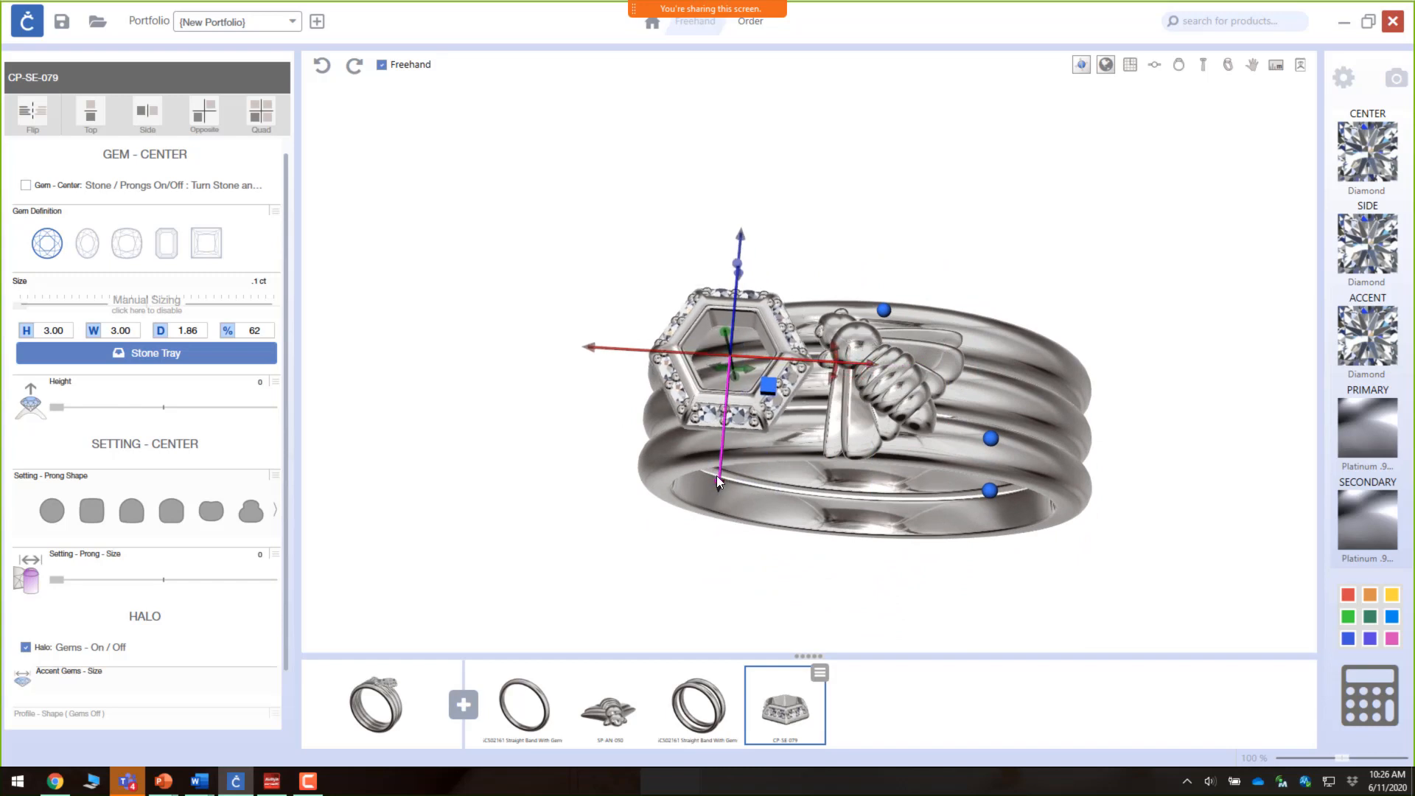
drag(716, 475, 805, 367)
Step: Rotate and fine-tune the hexagon setting so it sits across the bands next to the bee's head
scroll(771, 246, up, 6)
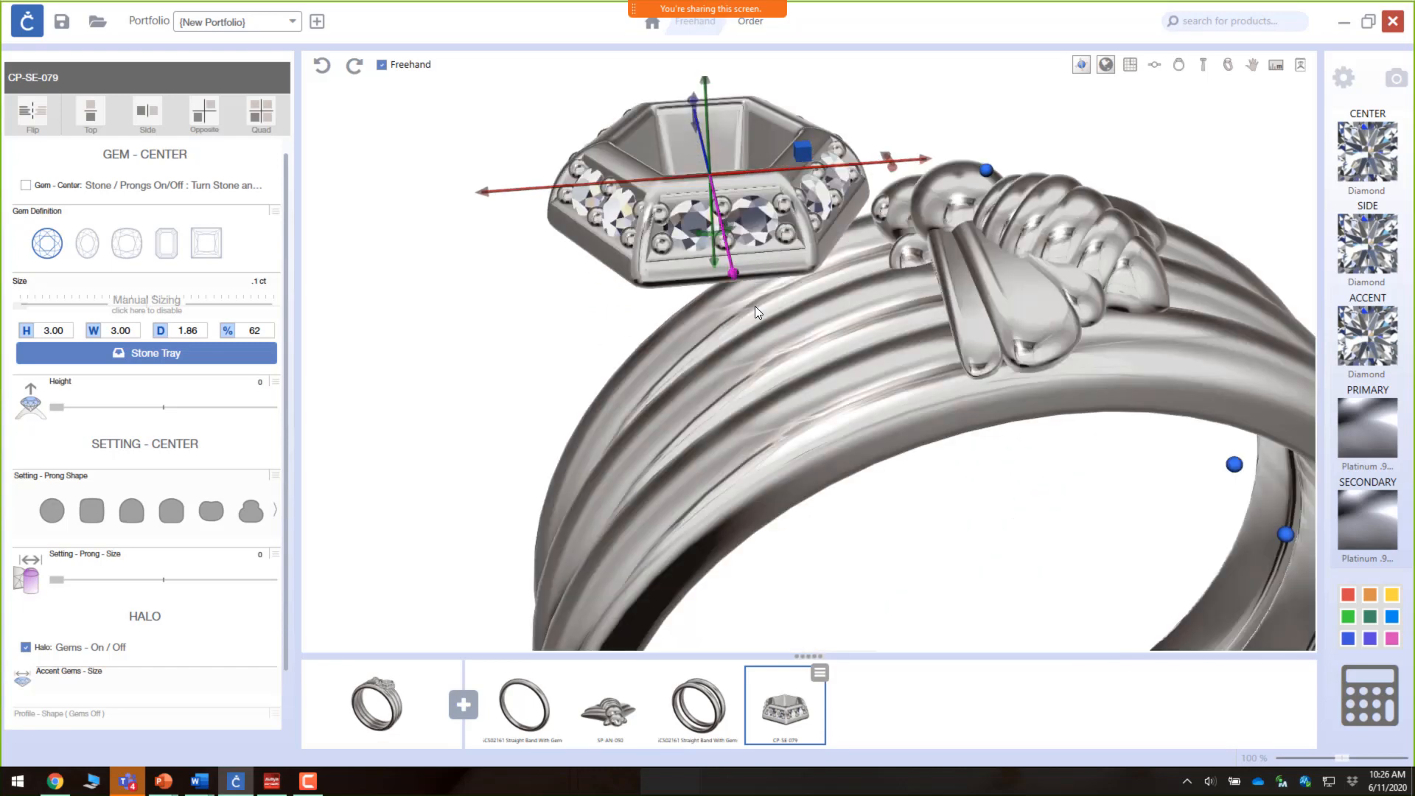
drag(718, 208, 782, 264)
right_drag(919, 265, 886, 418)
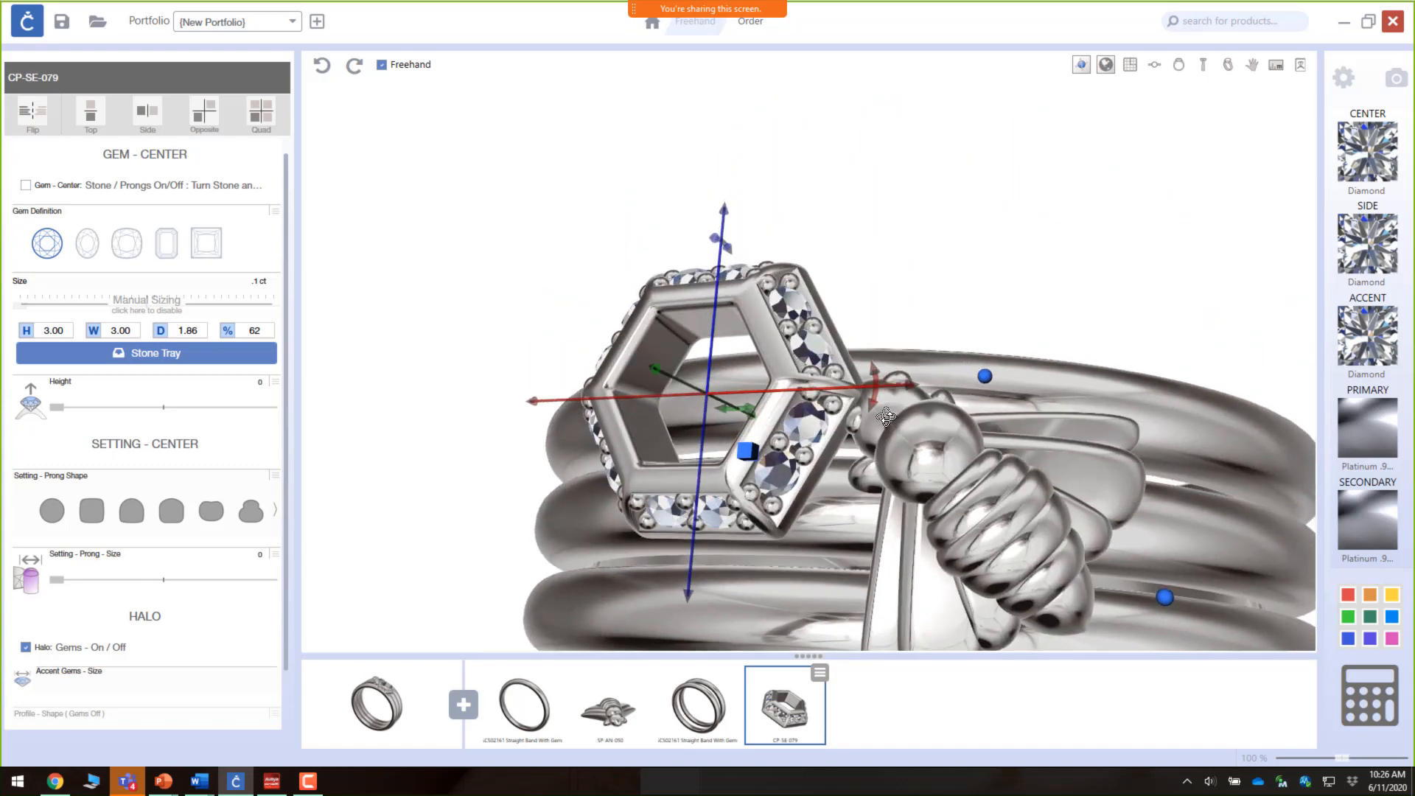
drag(910, 383, 891, 379)
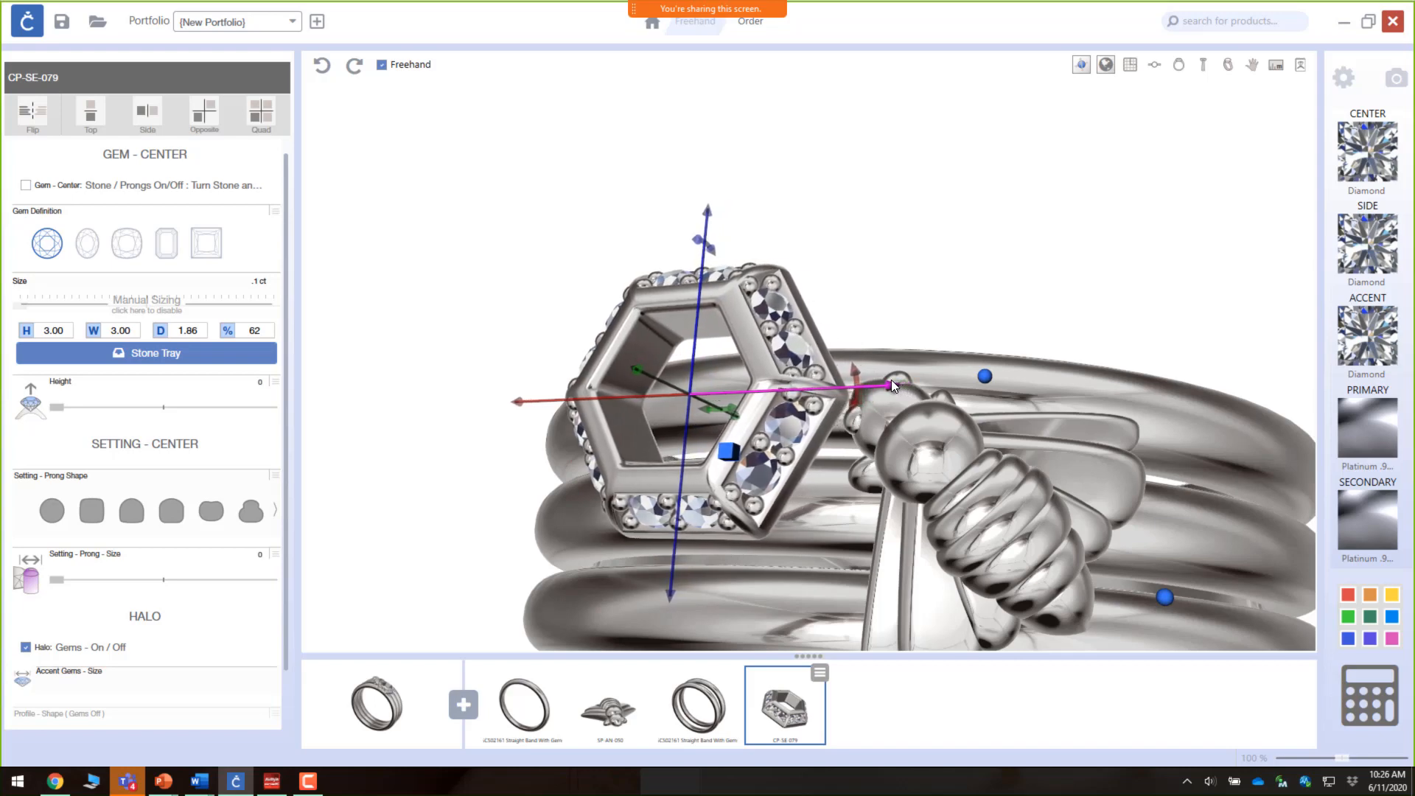
right_drag(911, 480, 889, 360)
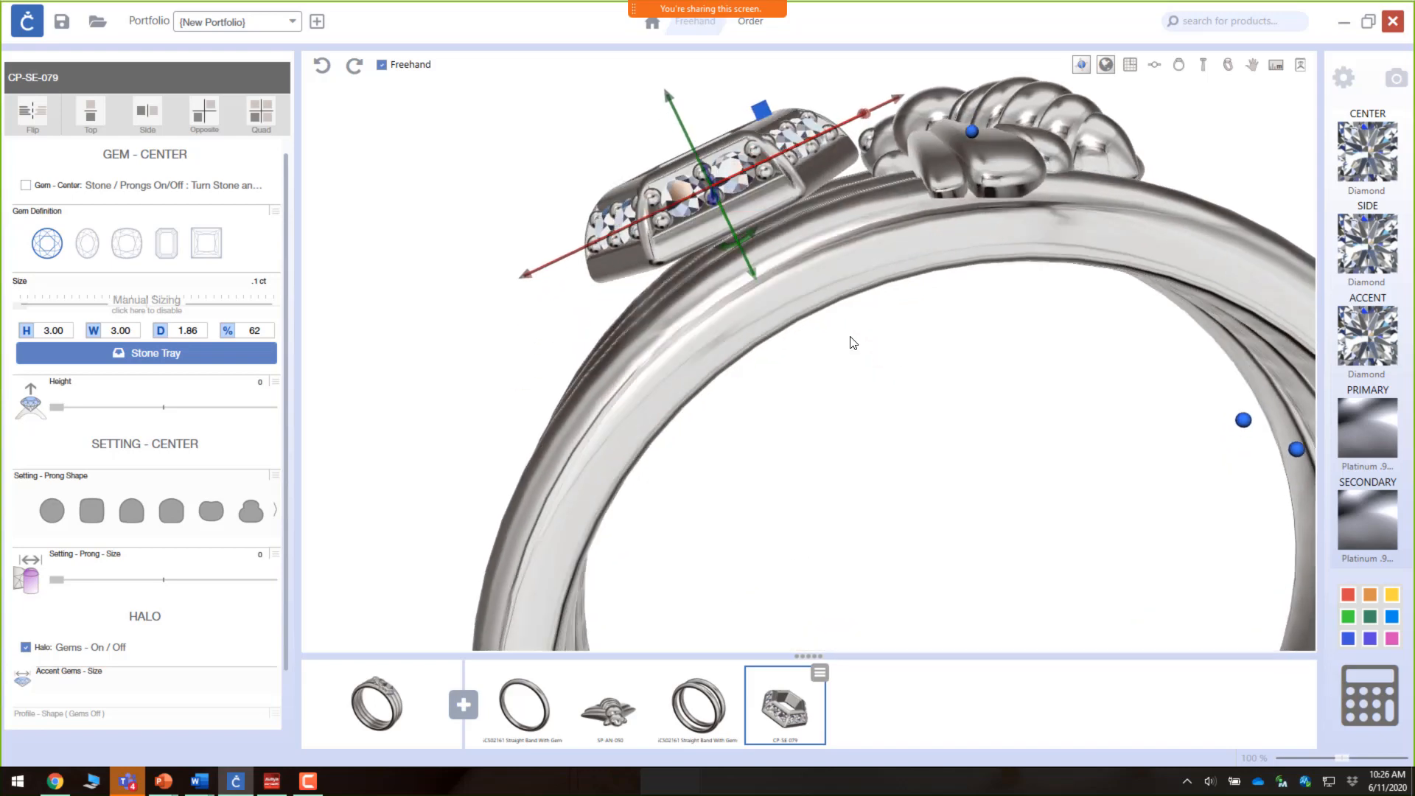
drag(739, 243, 877, 260)
scroll(925, 264, down, 5)
right_drag(914, 301, 912, 426)
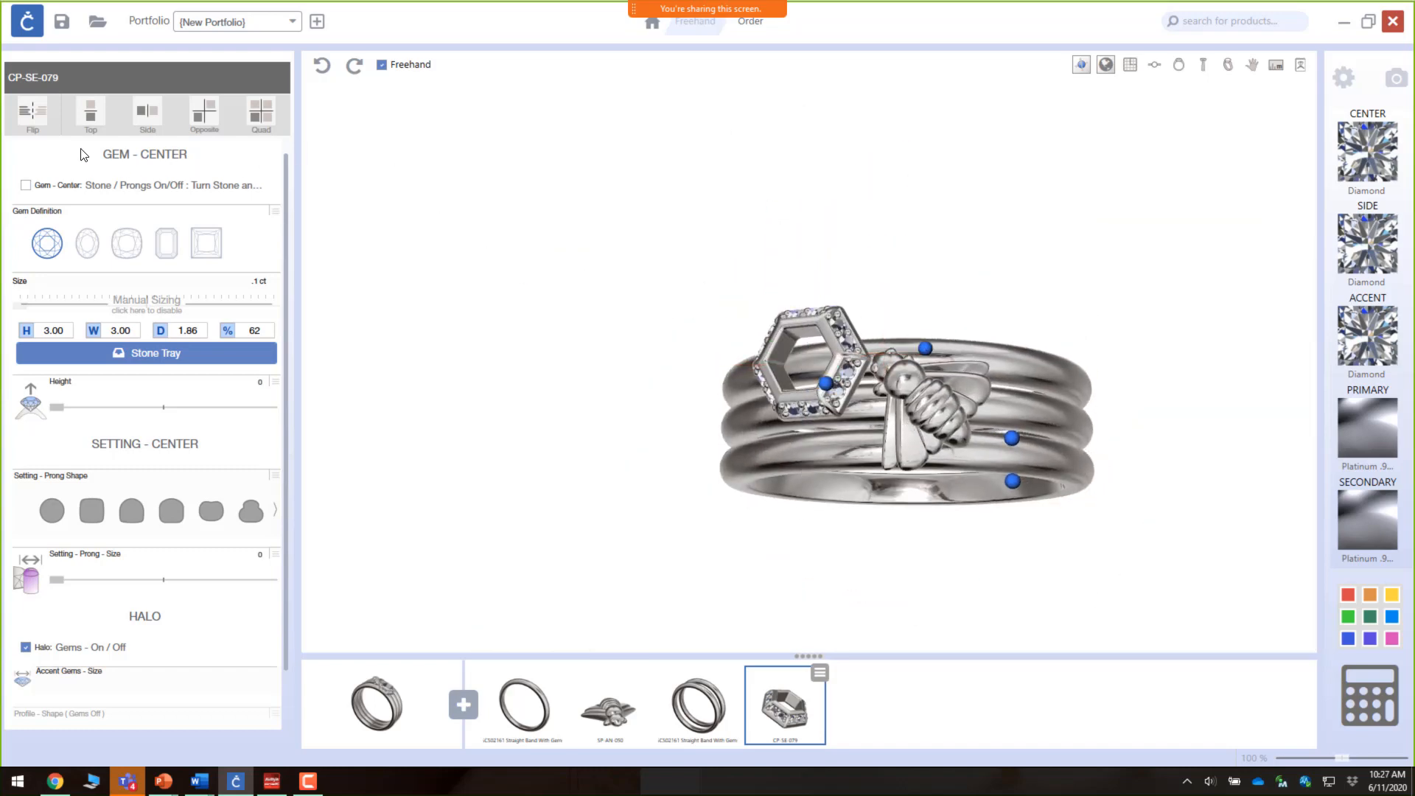
Step: Mirror the hexagon setting to the opposite side of the bee
click(201, 130)
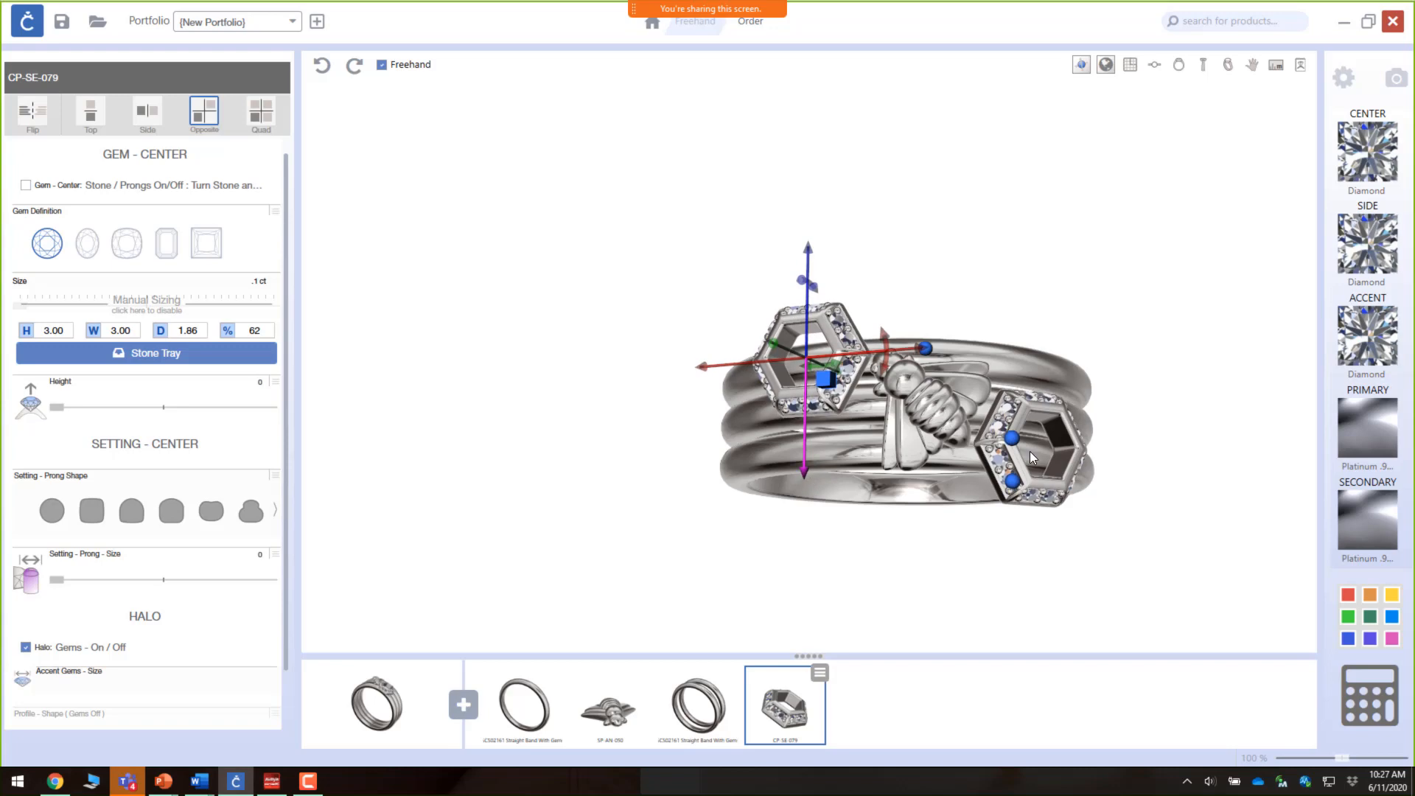
drag(803, 474, 1038, 452)
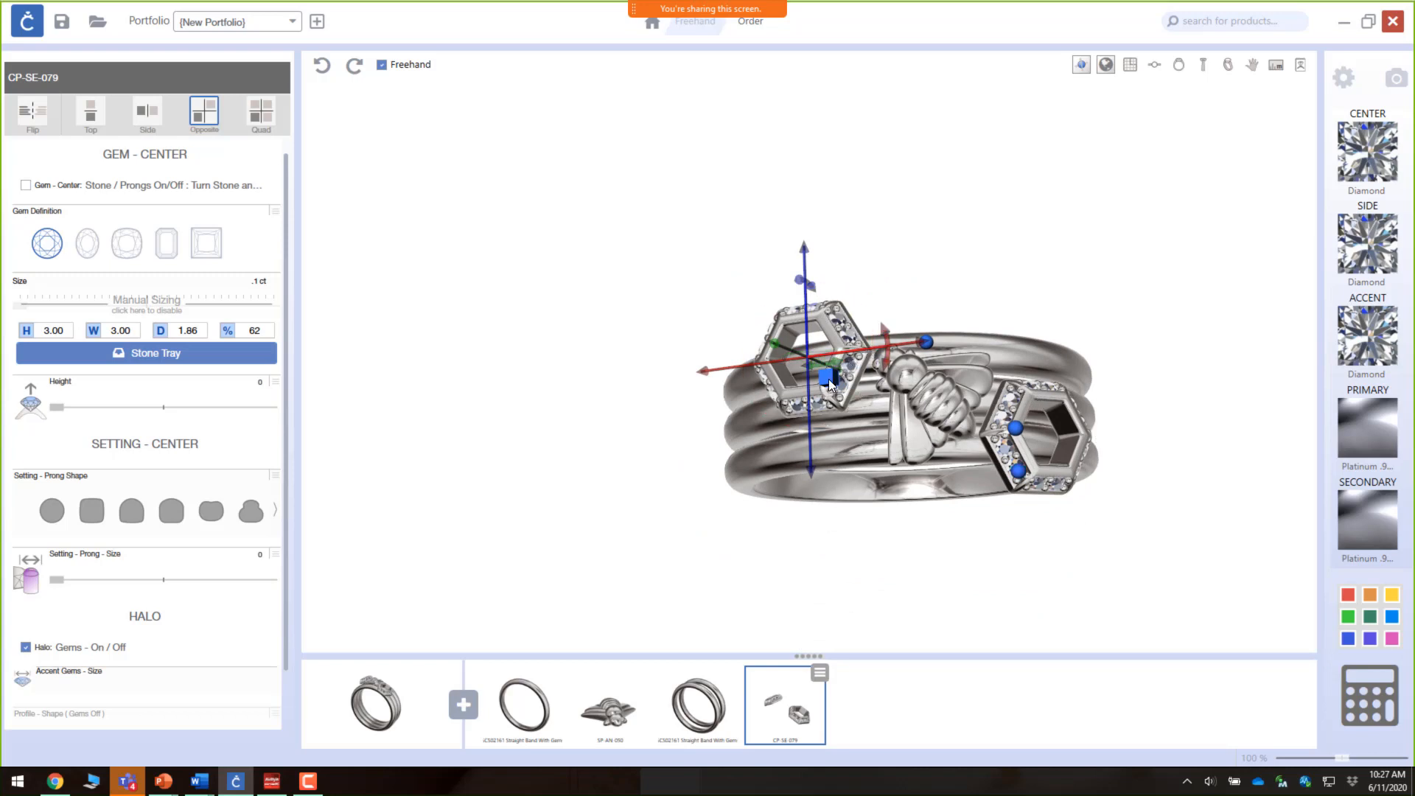
mouse_move(989, 505)
mouse_down()
mouse_move(995, 379)
mouse_move(995, 529)
mouse_up()
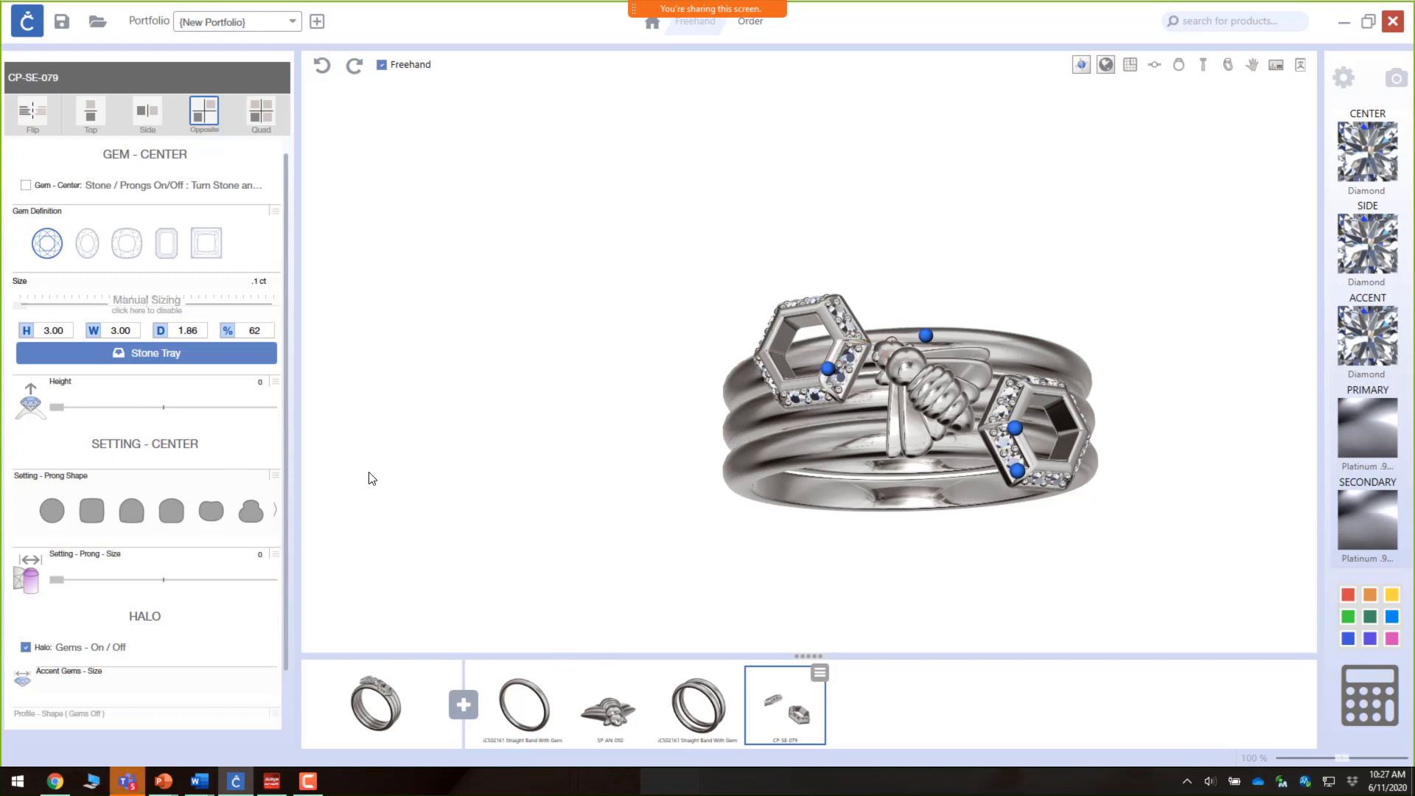
Step: Preview the settings with their center stones turned on, then turn the stones off again
click(25, 186)
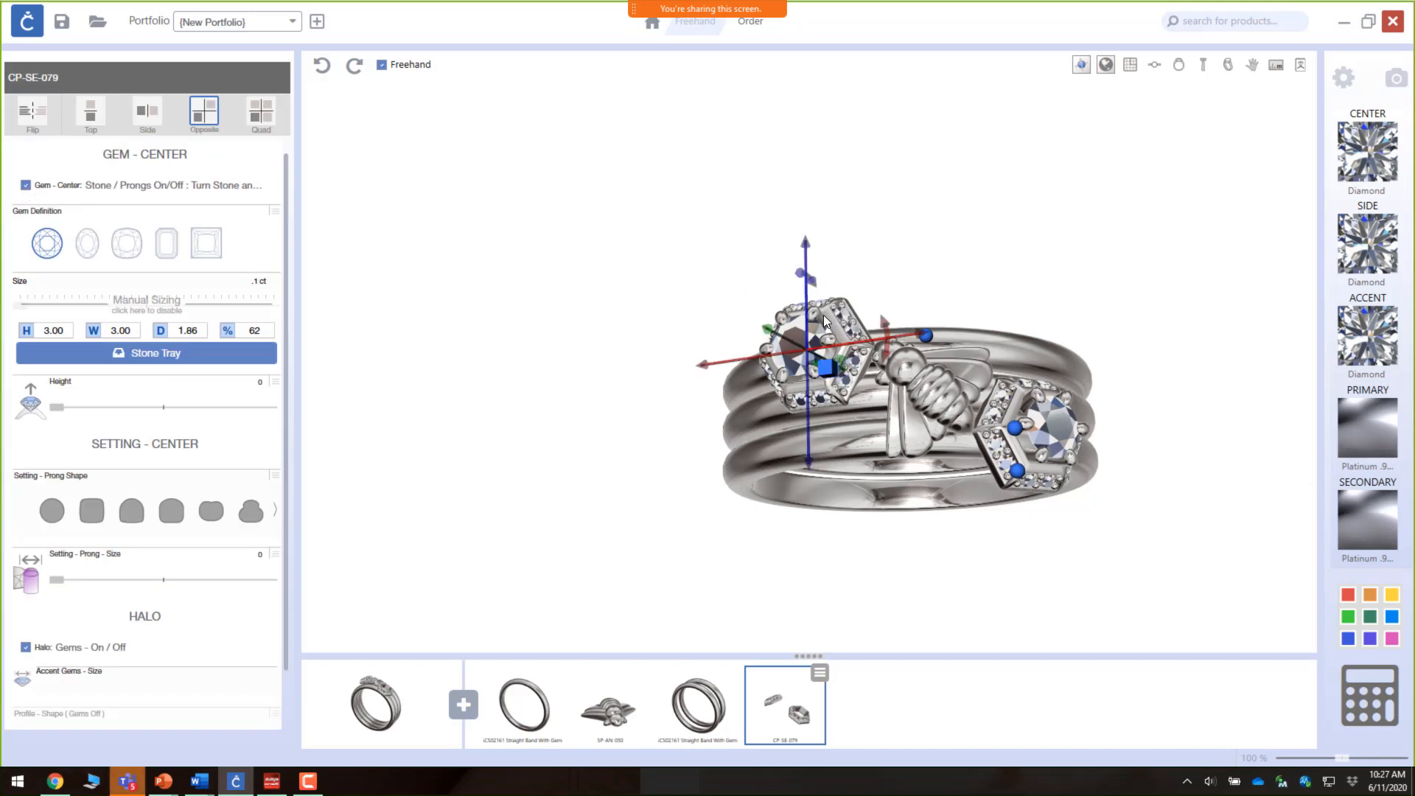
mouse_move(1138, 494)
mouse_down()
mouse_move(689, 421)
mouse_move(1033, 404)
mouse_move(1128, 502)
mouse_up()
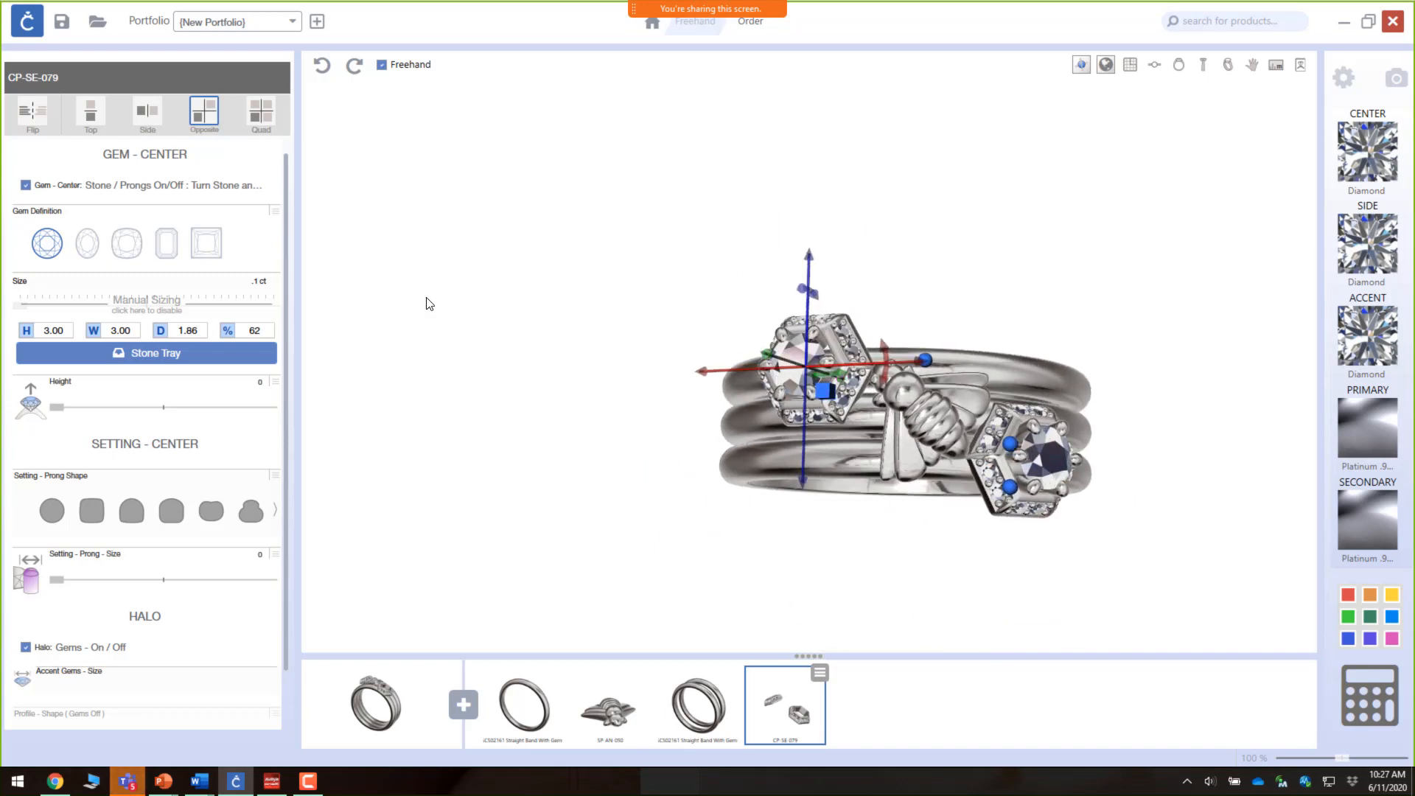
click(199, 249)
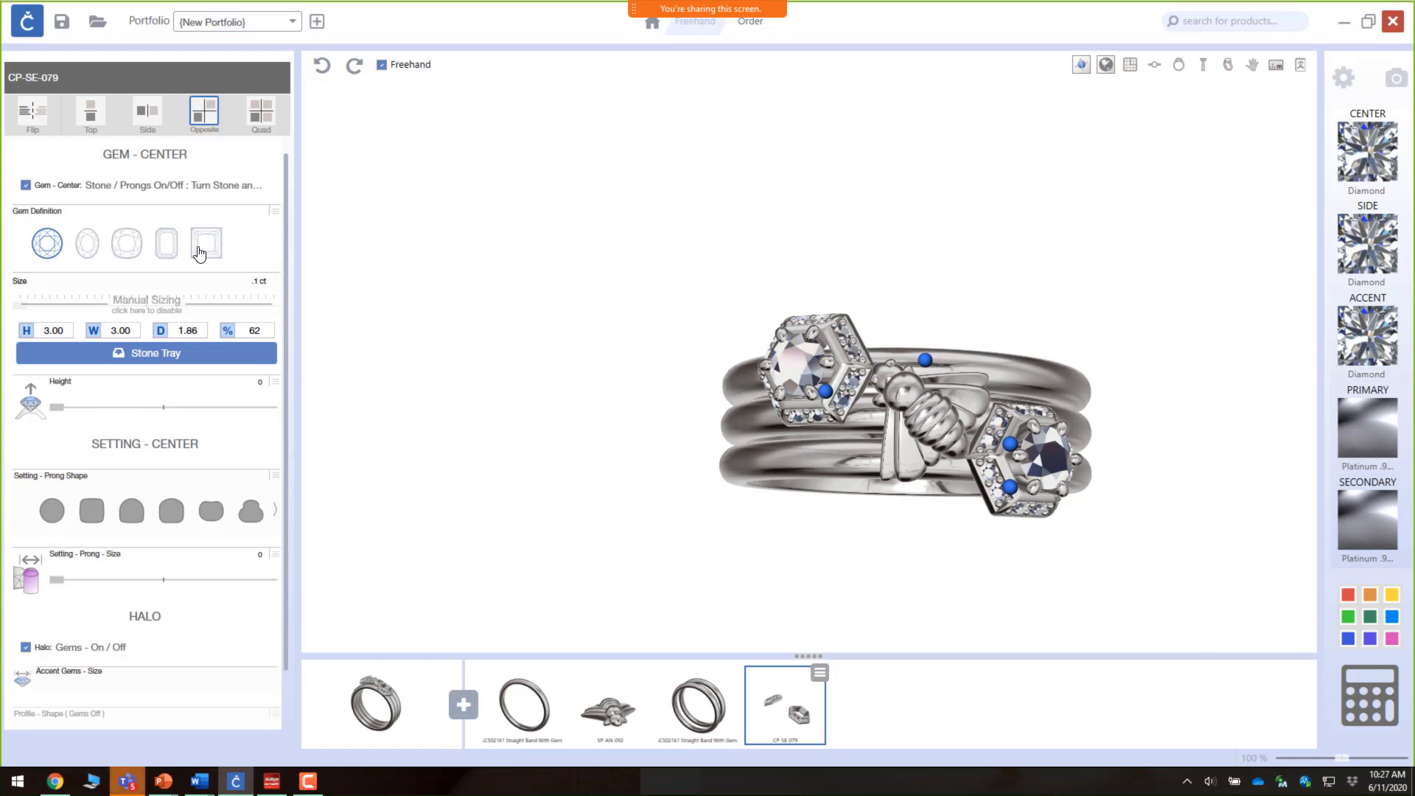
click(25, 186)
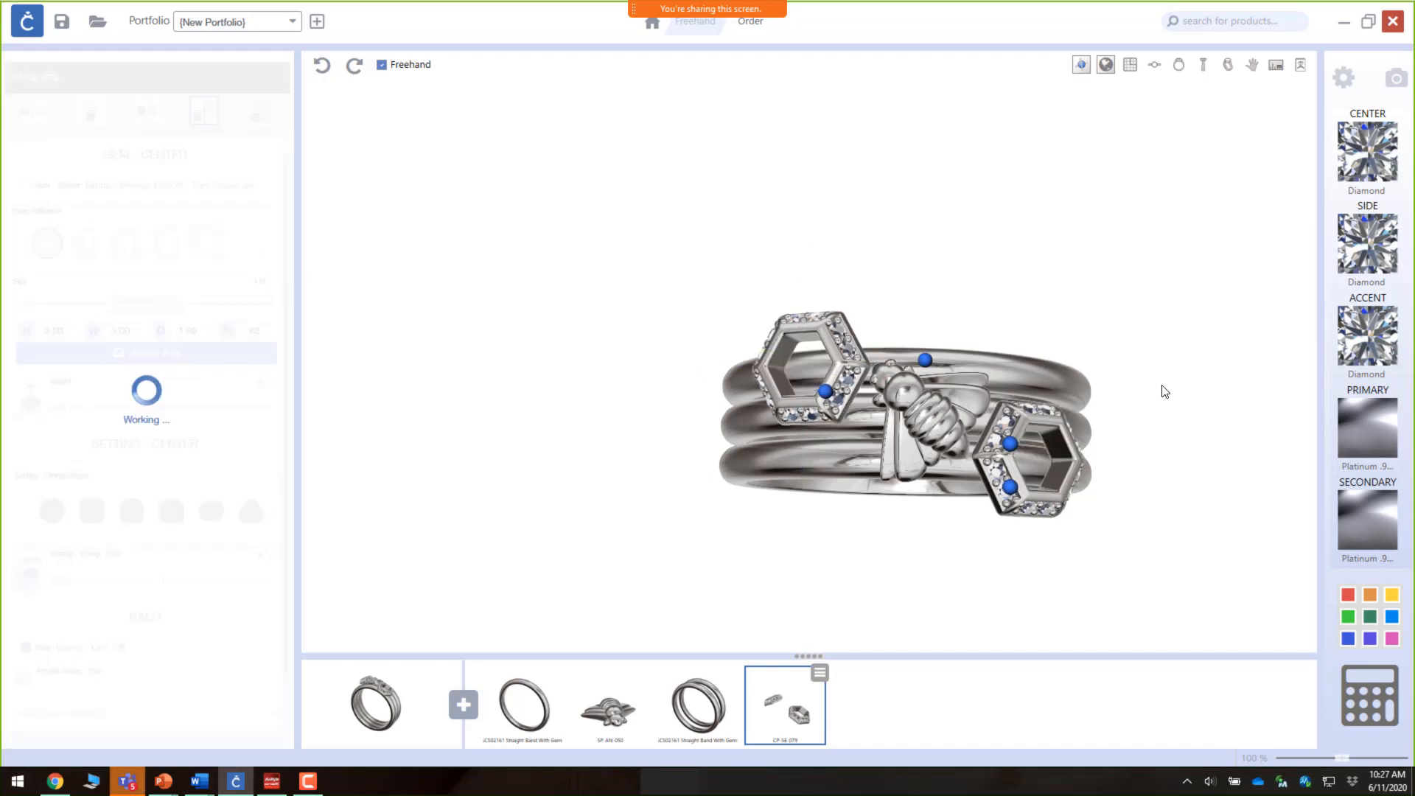
Step: Add the SP-SP-186 hexagon from the Shapes category of the part toolbox
click(464, 705)
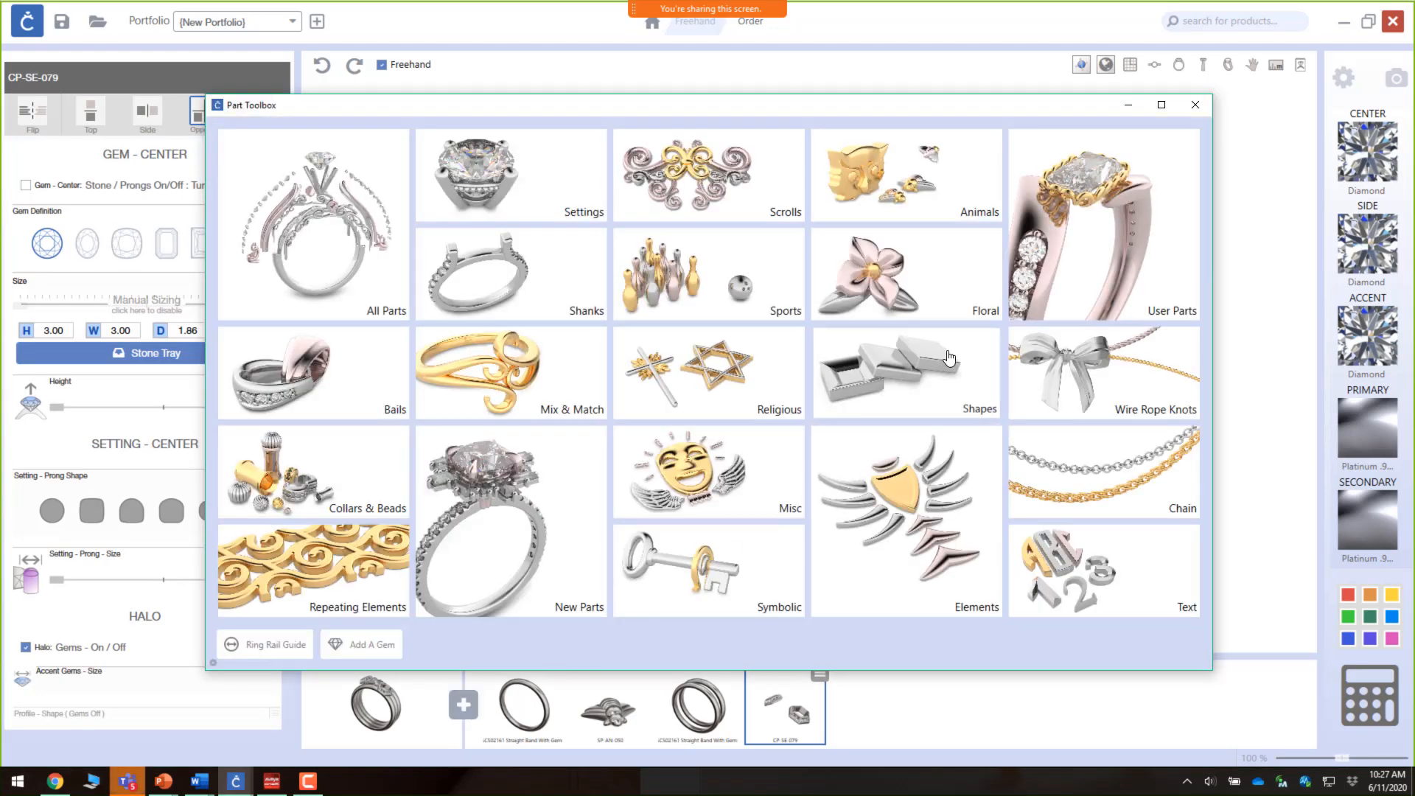
click(950, 358)
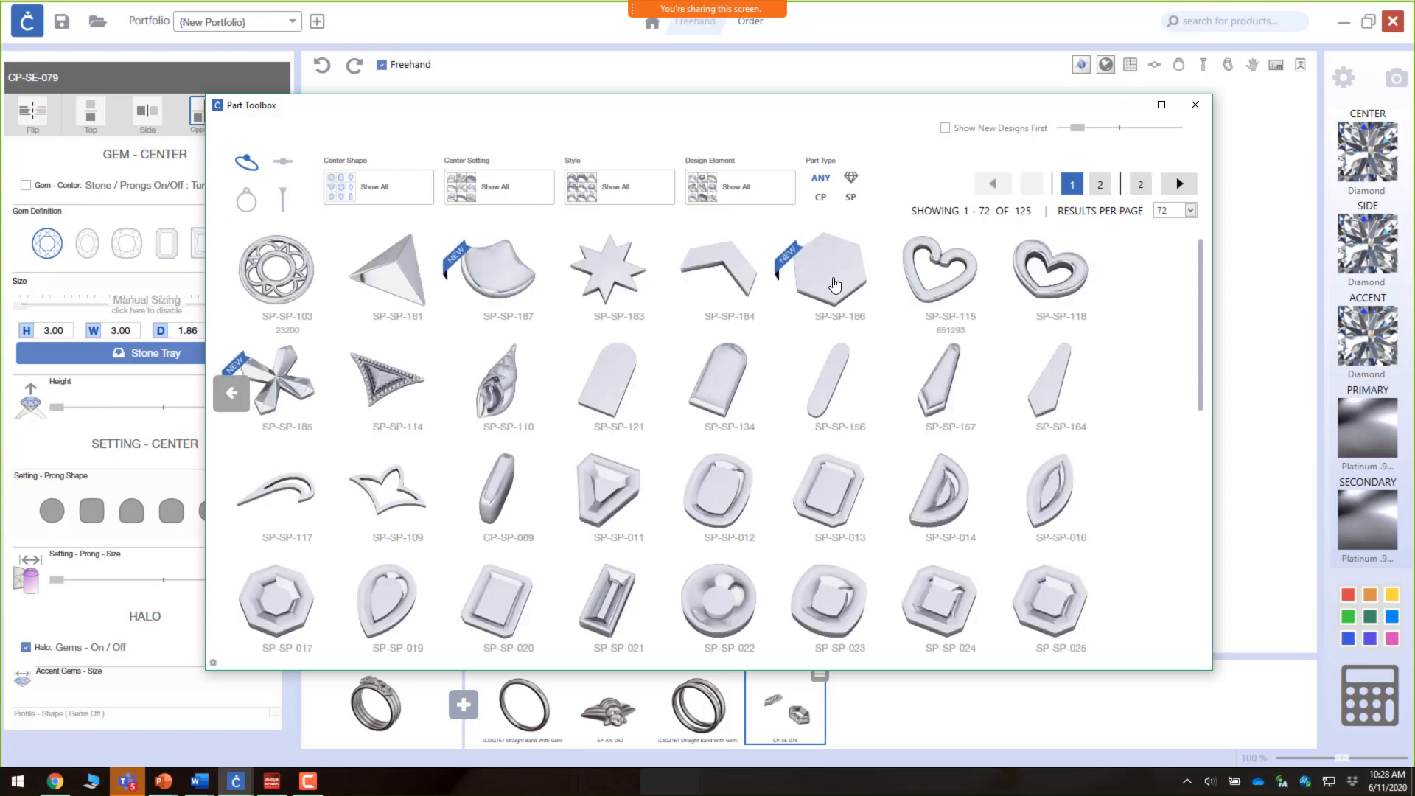
click(836, 285)
click(946, 598)
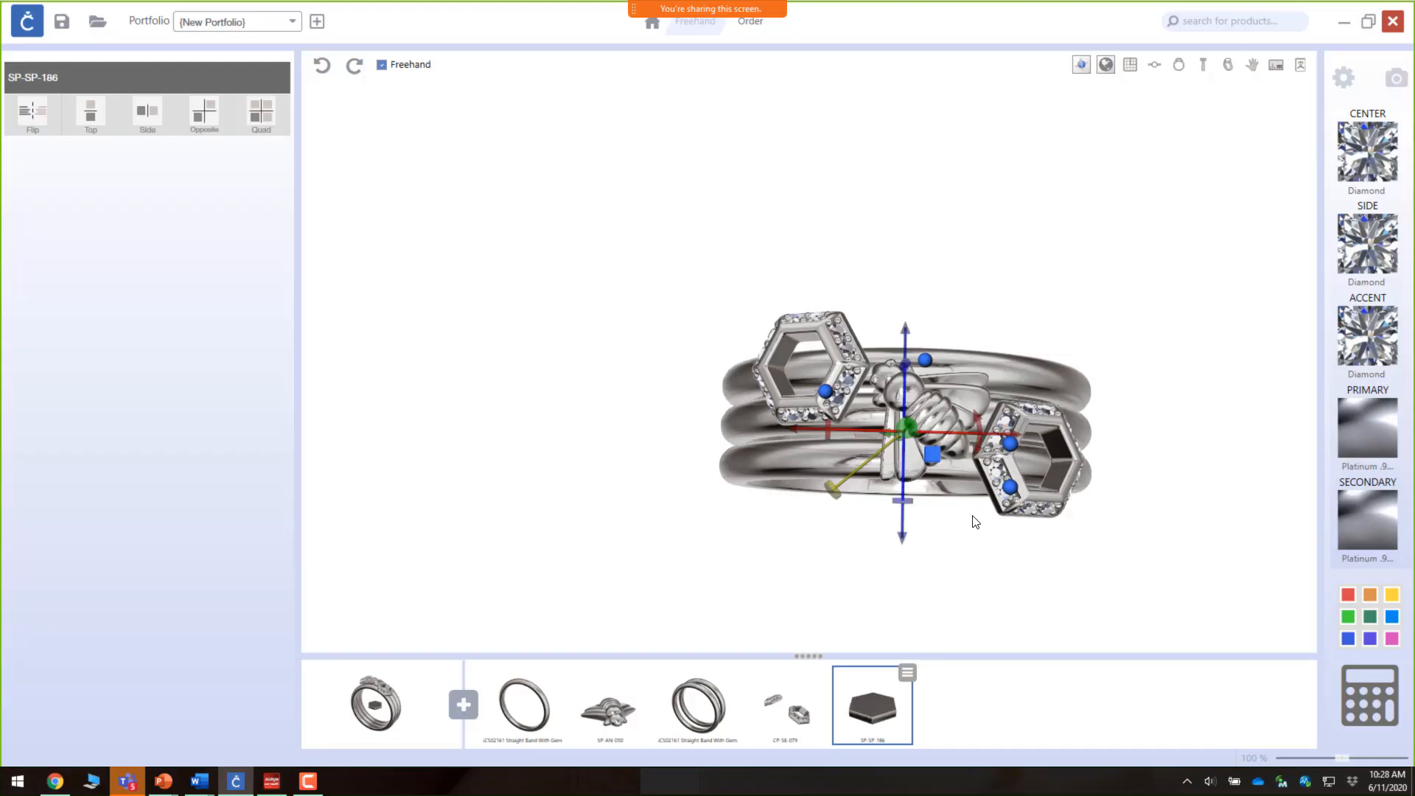
Step: Move the added hexagon shape out of the ring's center and up onto the left hexagon setting beside the bee
right_drag(996, 546, 1005, 418)
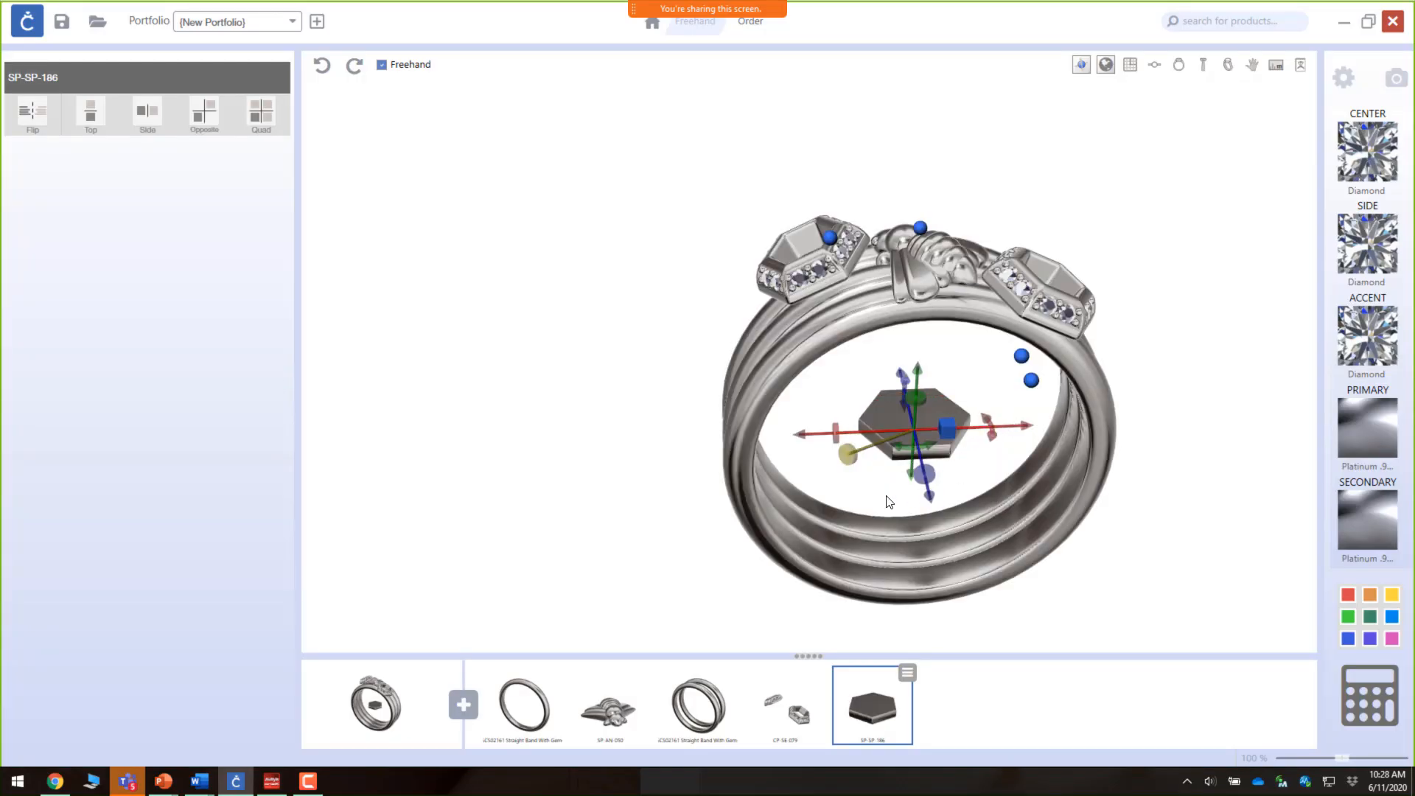
drag(910, 481, 949, 293)
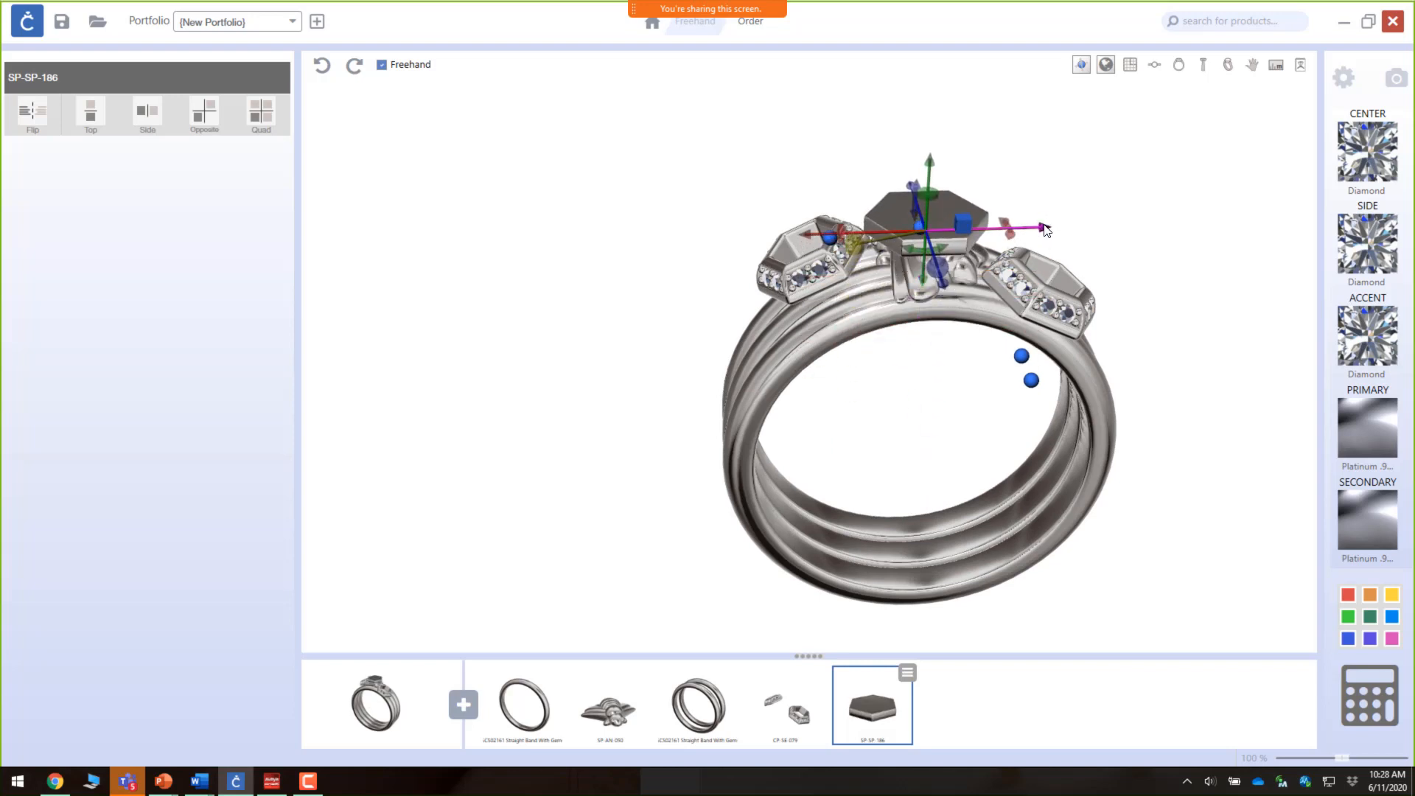
drag(1045, 230, 910, 216)
right_drag(818, 318, 832, 257)
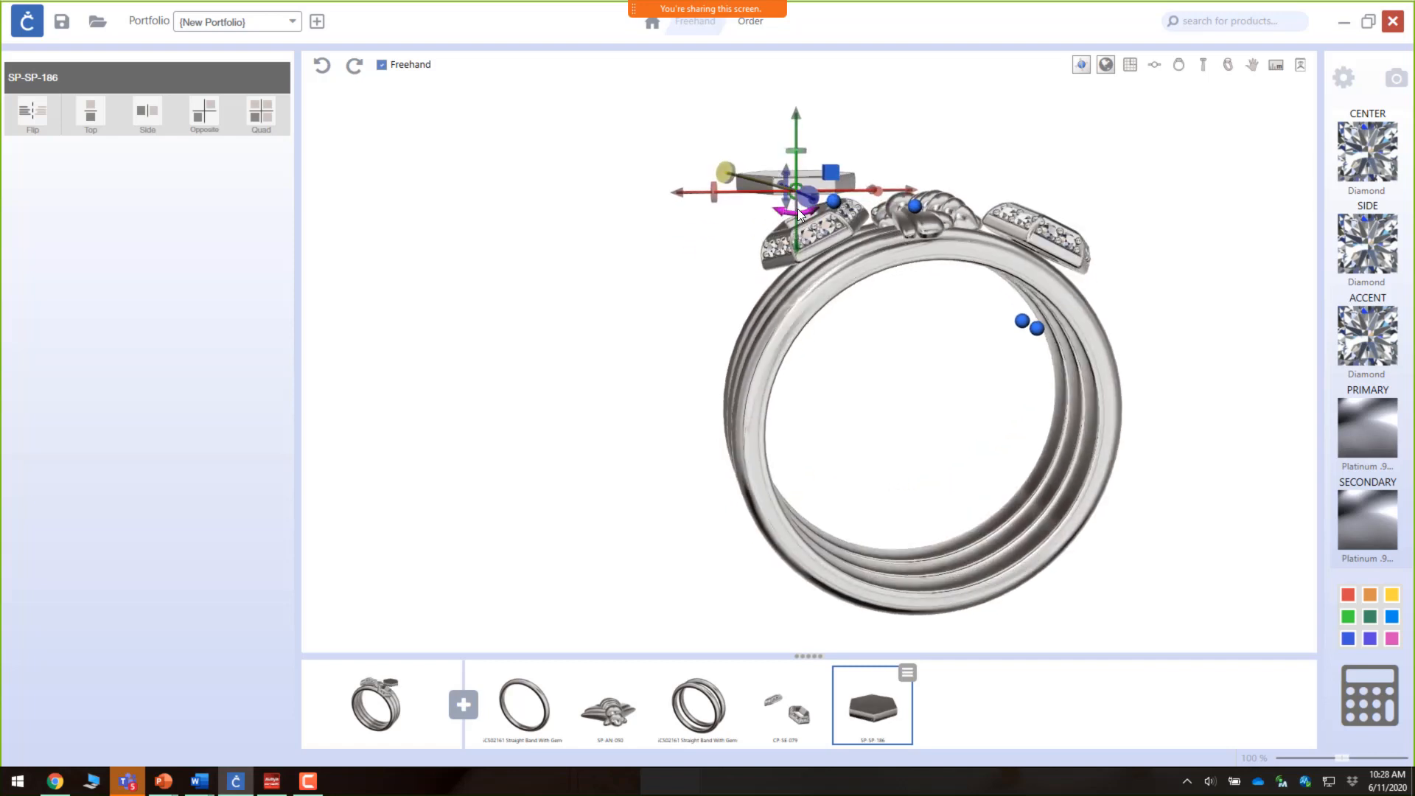
drag(800, 213, 802, 210)
right_drag(795, 246, 1021, 351)
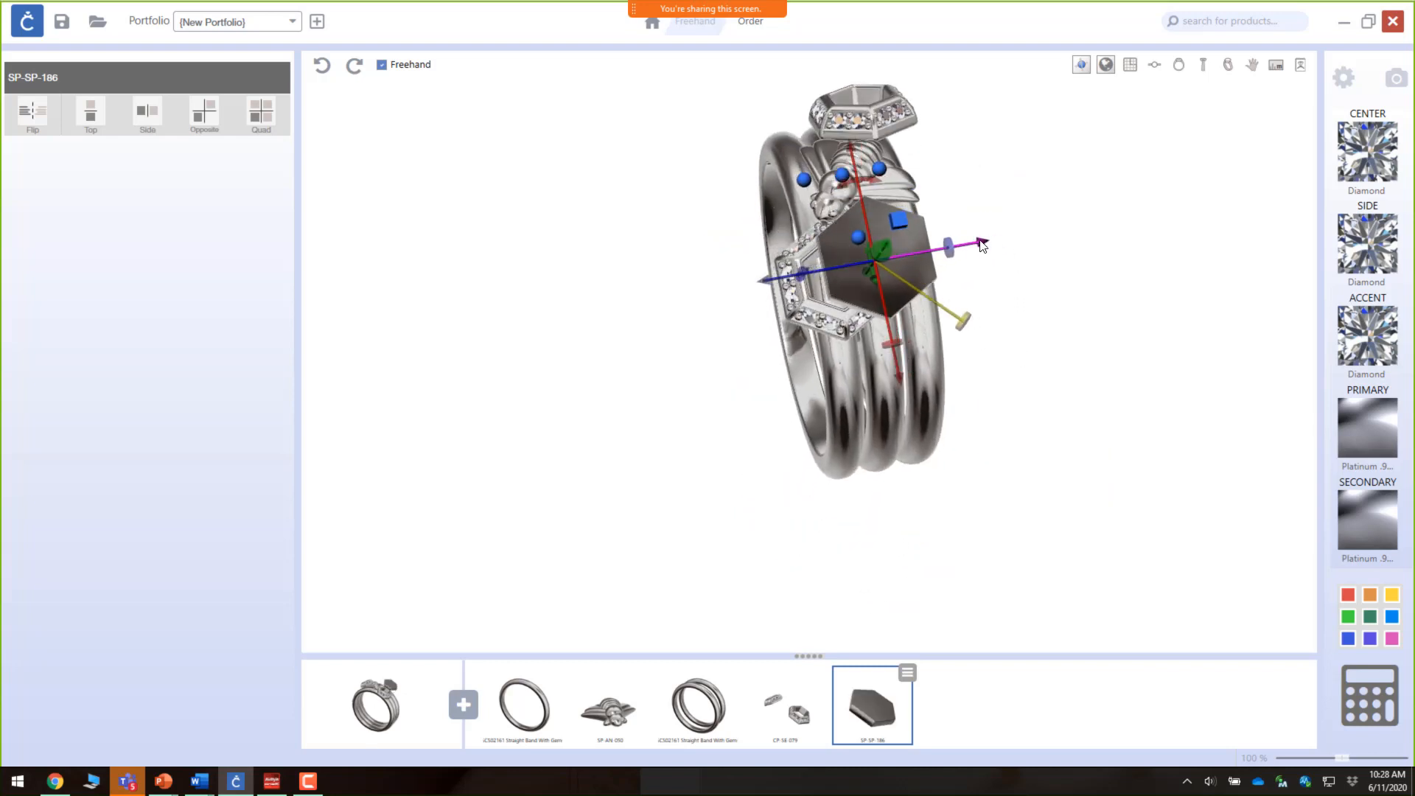
drag(983, 245, 946, 247)
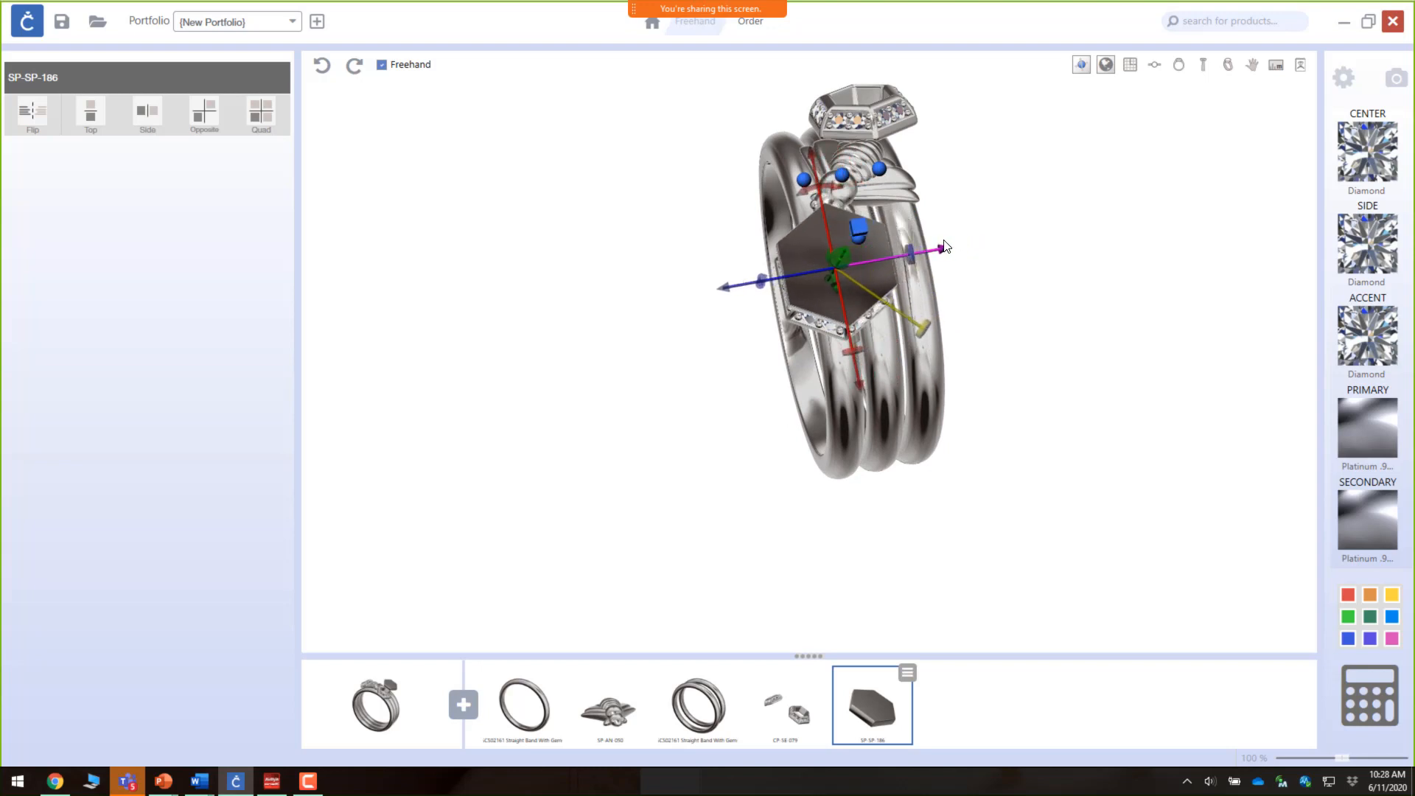
right_drag(944, 246, 958, 325)
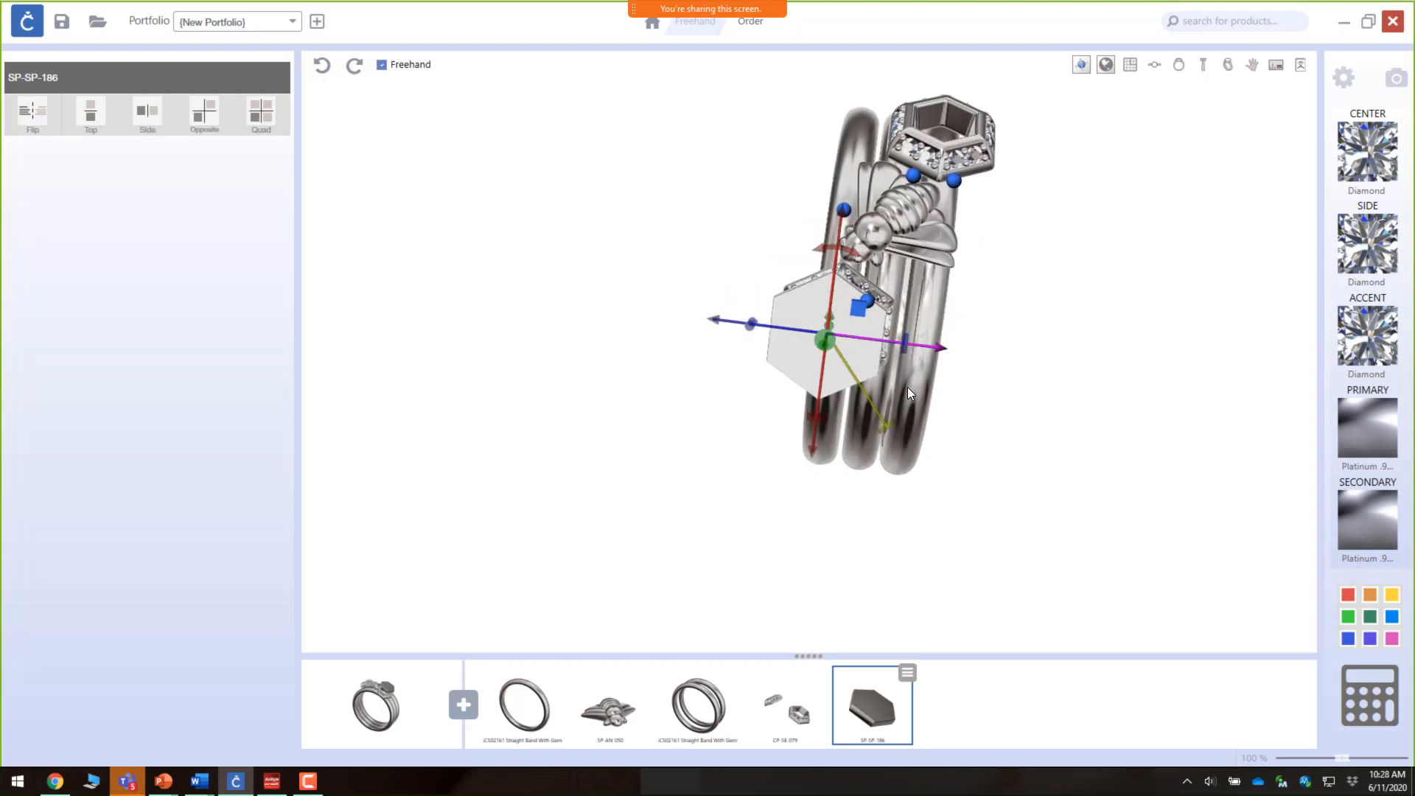
drag(887, 412, 872, 400)
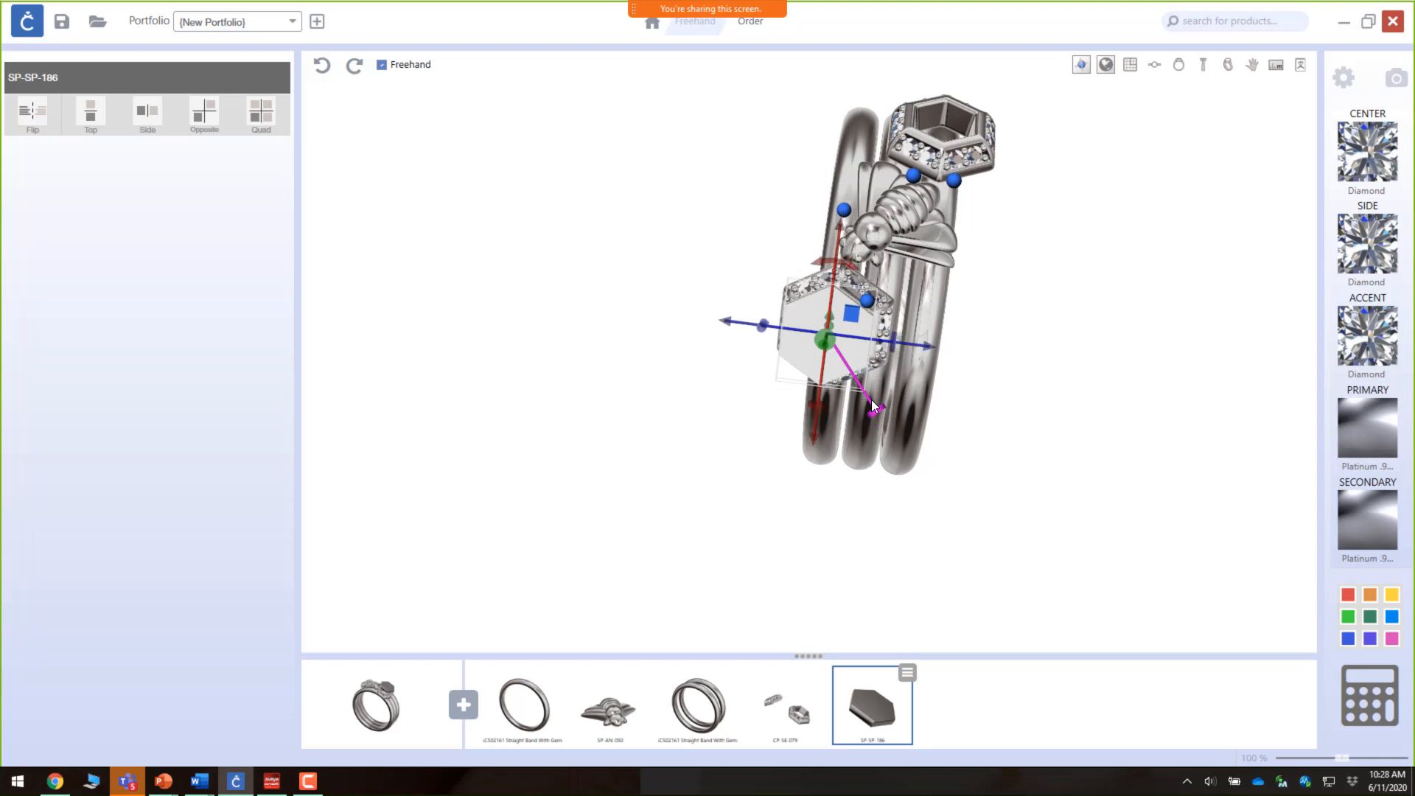
right_drag(821, 419, 890, 229)
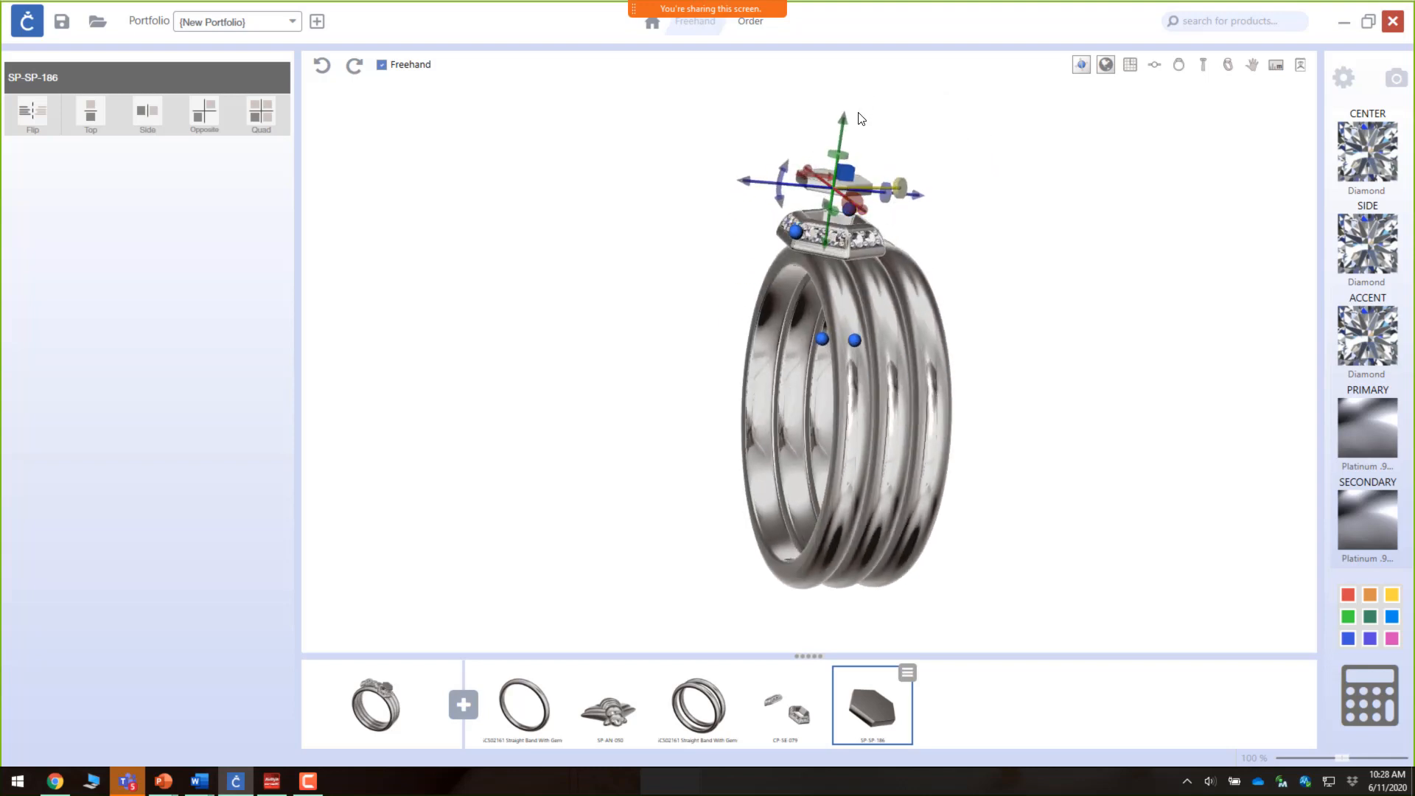
drag(844, 118, 857, 163)
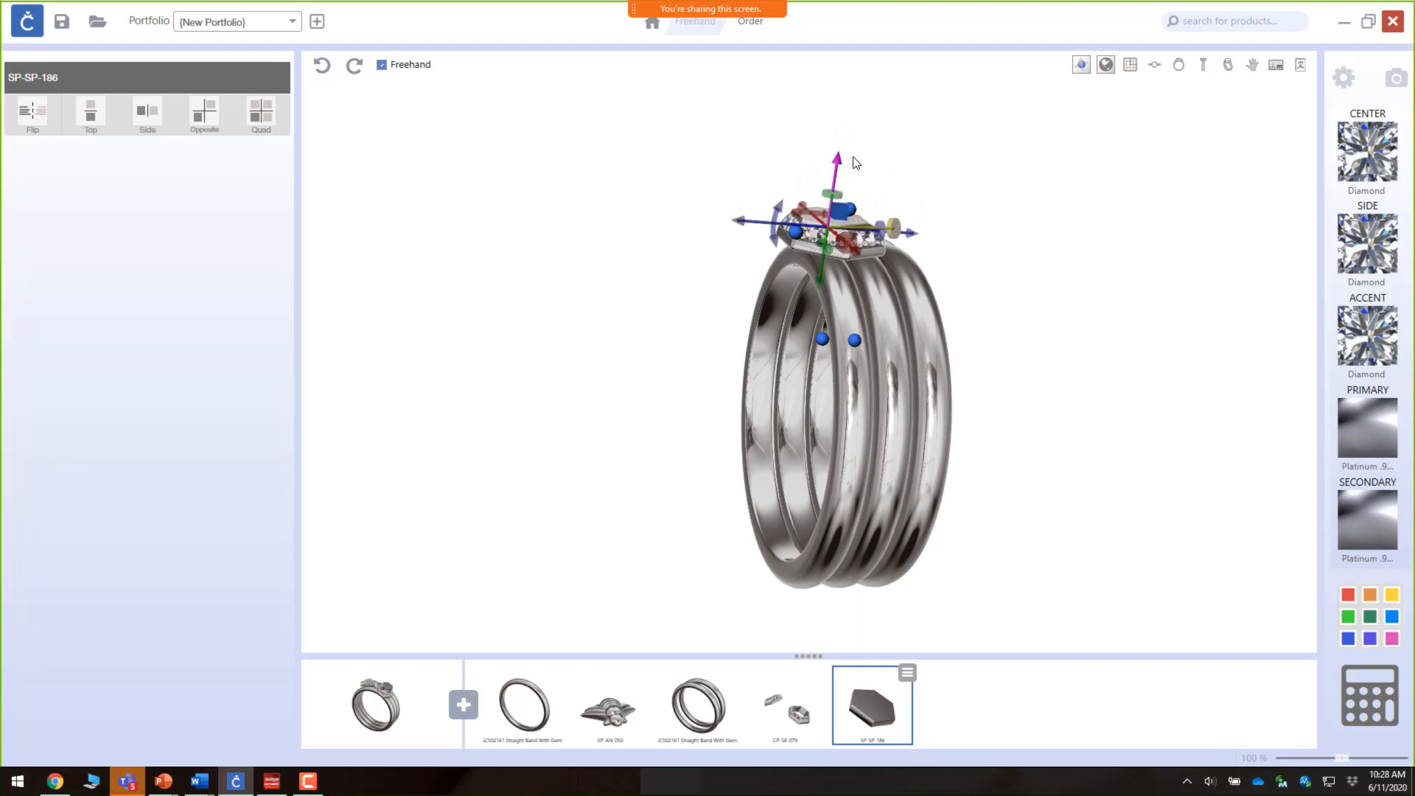
Step: Fine-tune the hexagon shape's position and angle so it sits inside the left hexagon setting's opening
right_drag(987, 340, 777, 552)
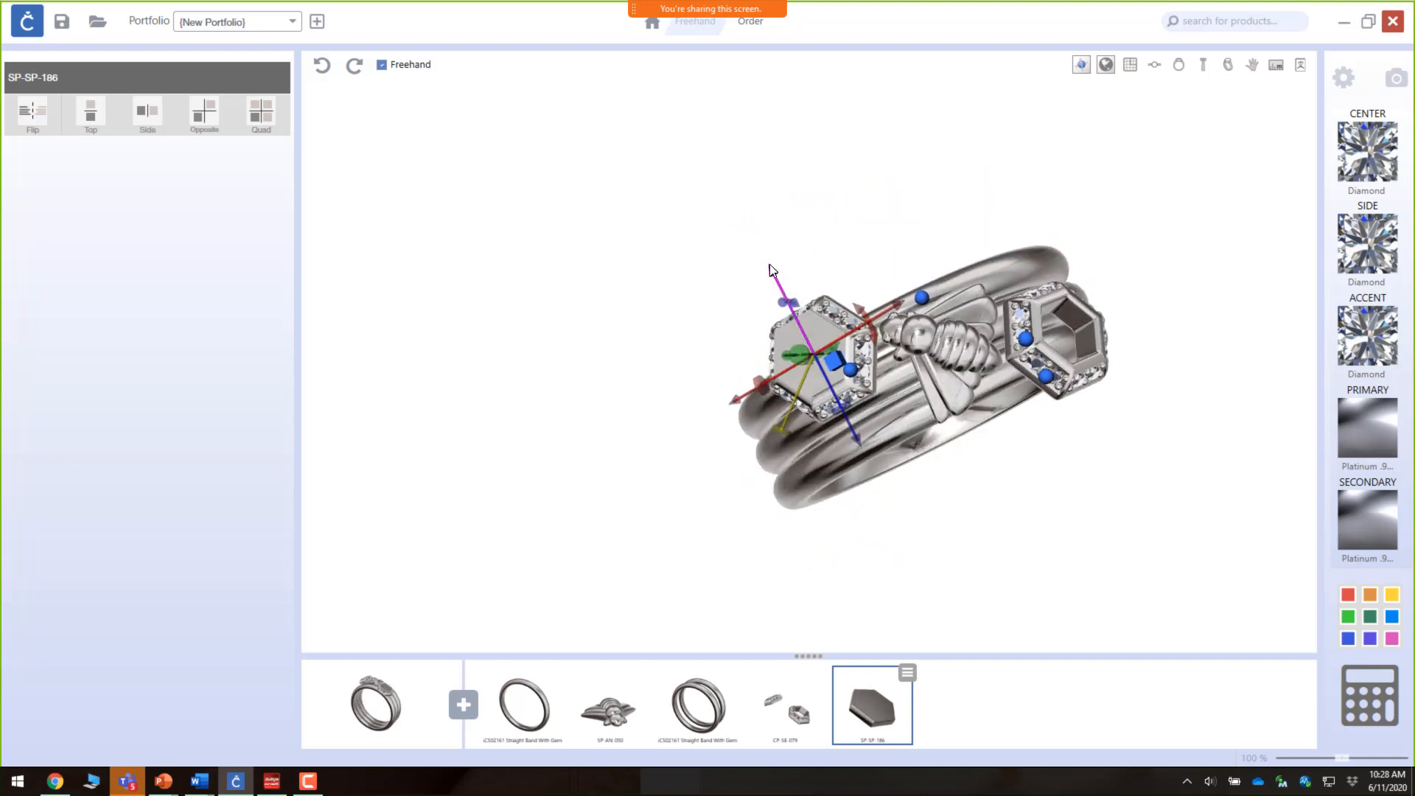
drag(769, 267, 772, 271)
scroll(835, 360, up, 5)
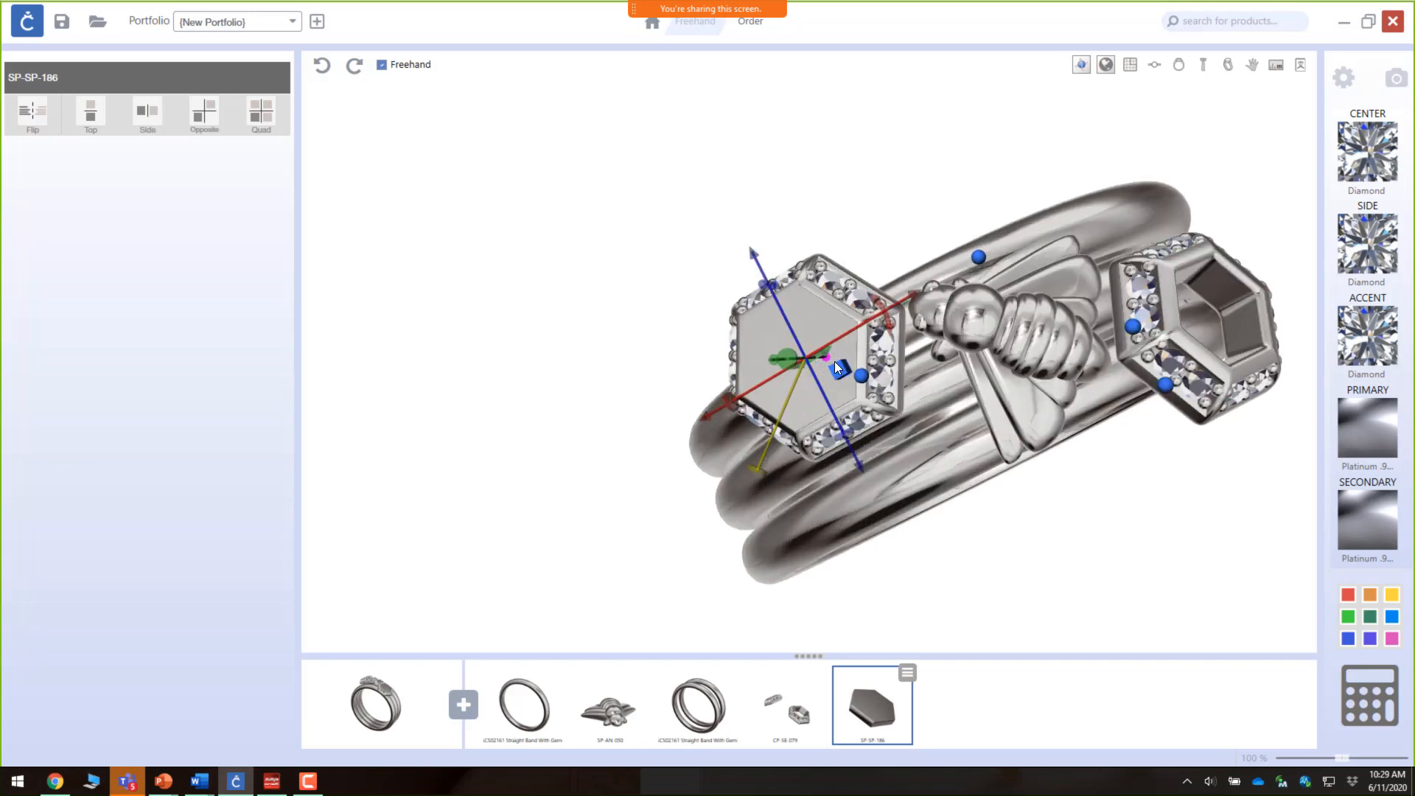
right_drag(836, 365, 772, 246)
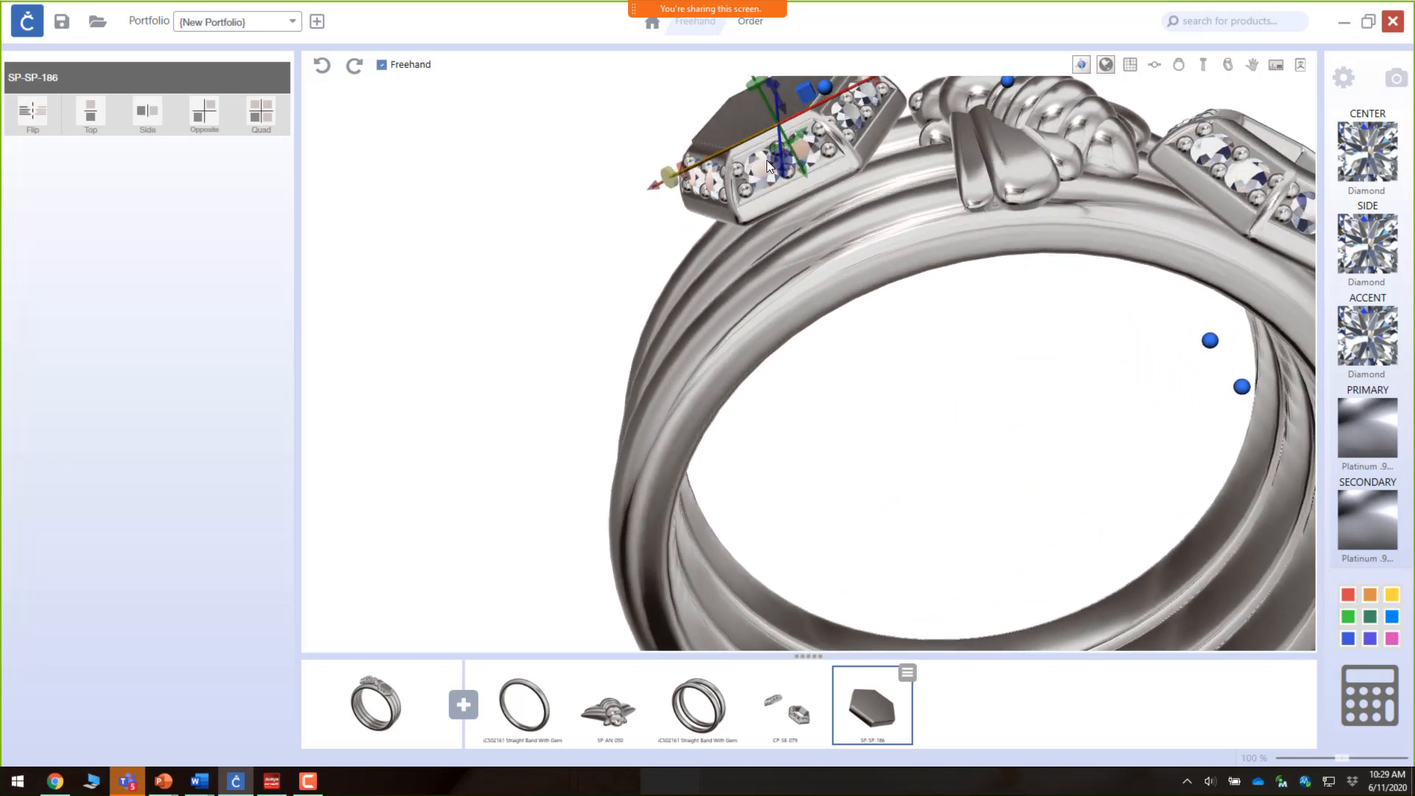
drag(805, 174, 811, 189)
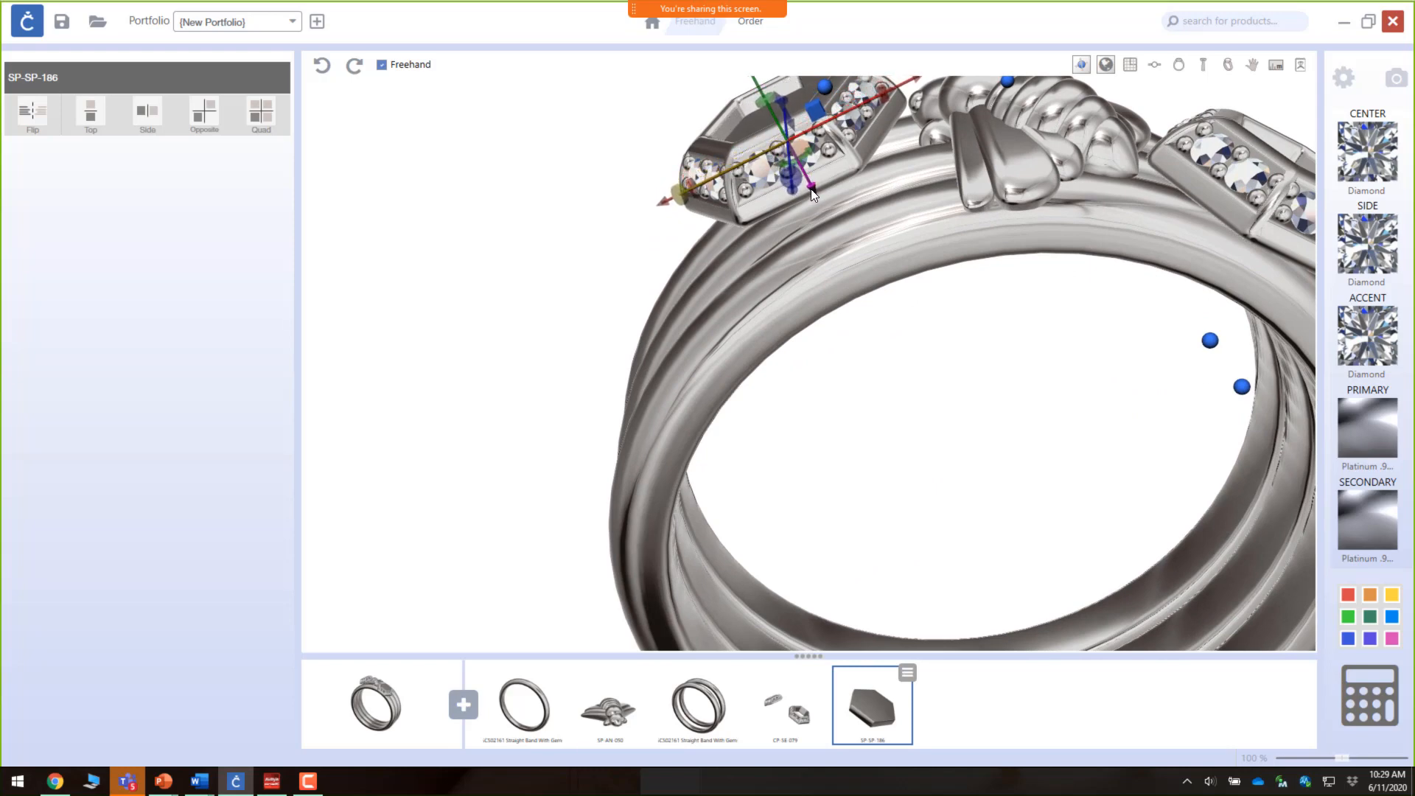
right_drag(818, 189, 818, 329)
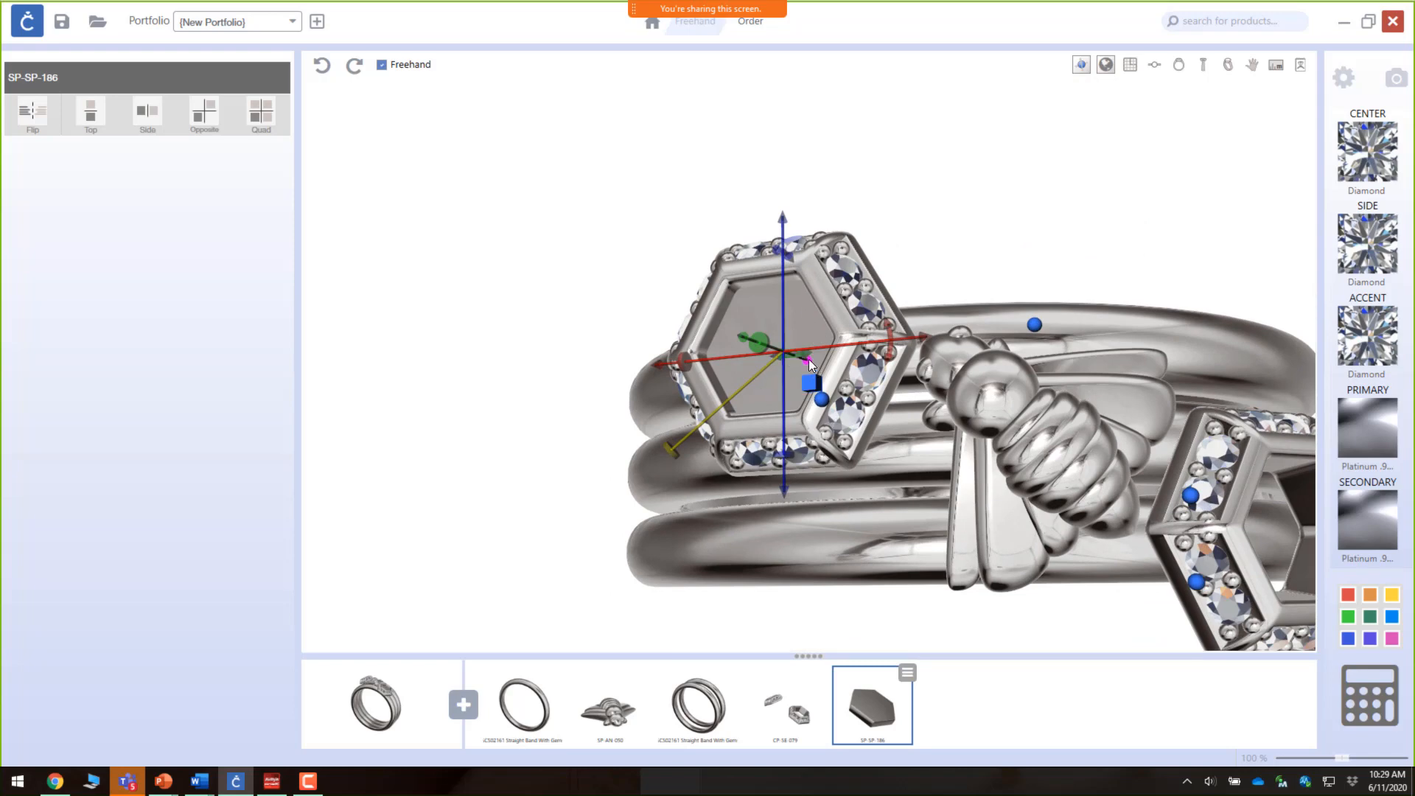
drag(808, 360, 812, 358)
mouse_move(847, 400)
right_down()
mouse_move(865, 228)
mouse_move(847, 196)
mouse_move(852, 299)
mouse_move(880, 348)
mouse_move(855, 435)
mouse_move(851, 384)
right_up()
scroll(880, 348, down, 7)
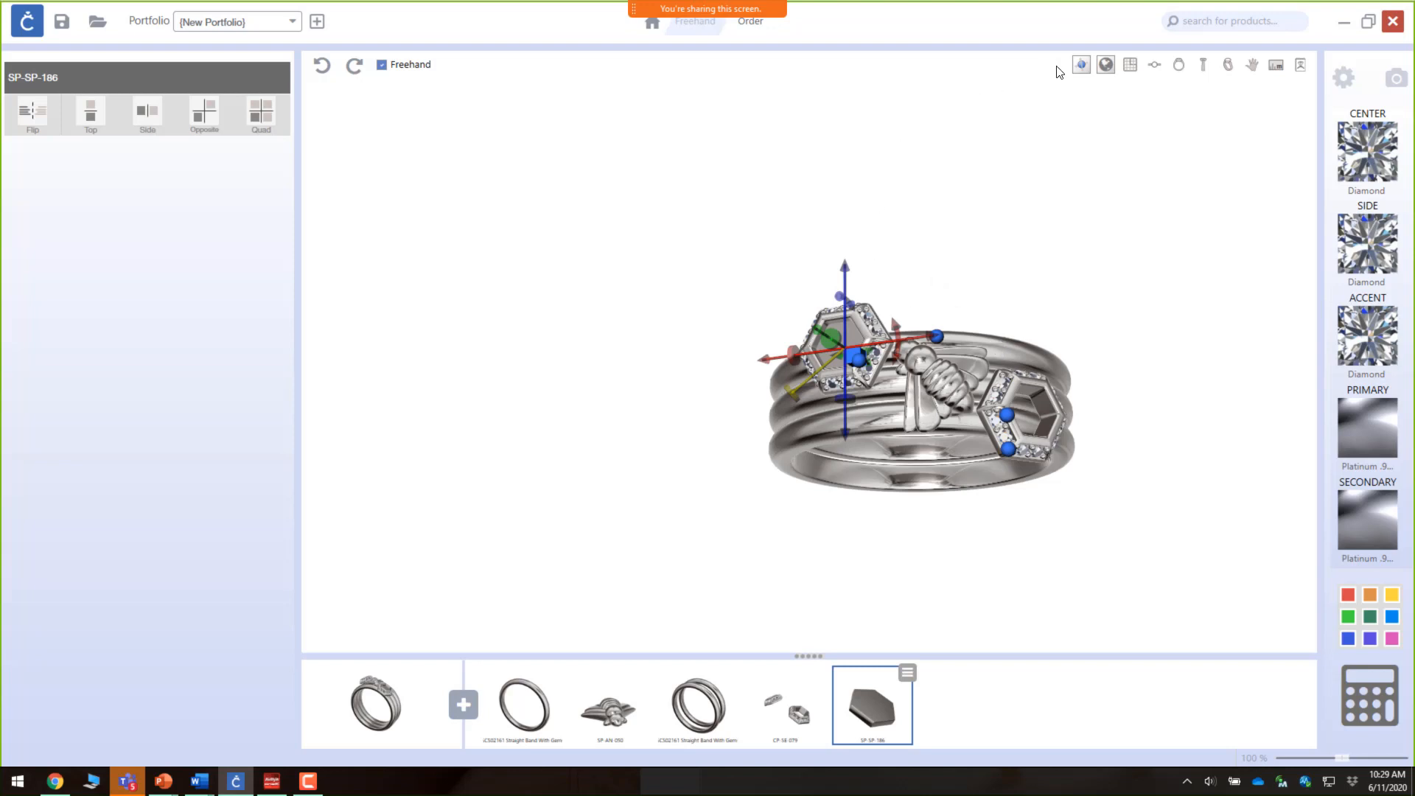
Step: Hide the move handles and set the secondary metal to 14K yellow gold
click(1082, 68)
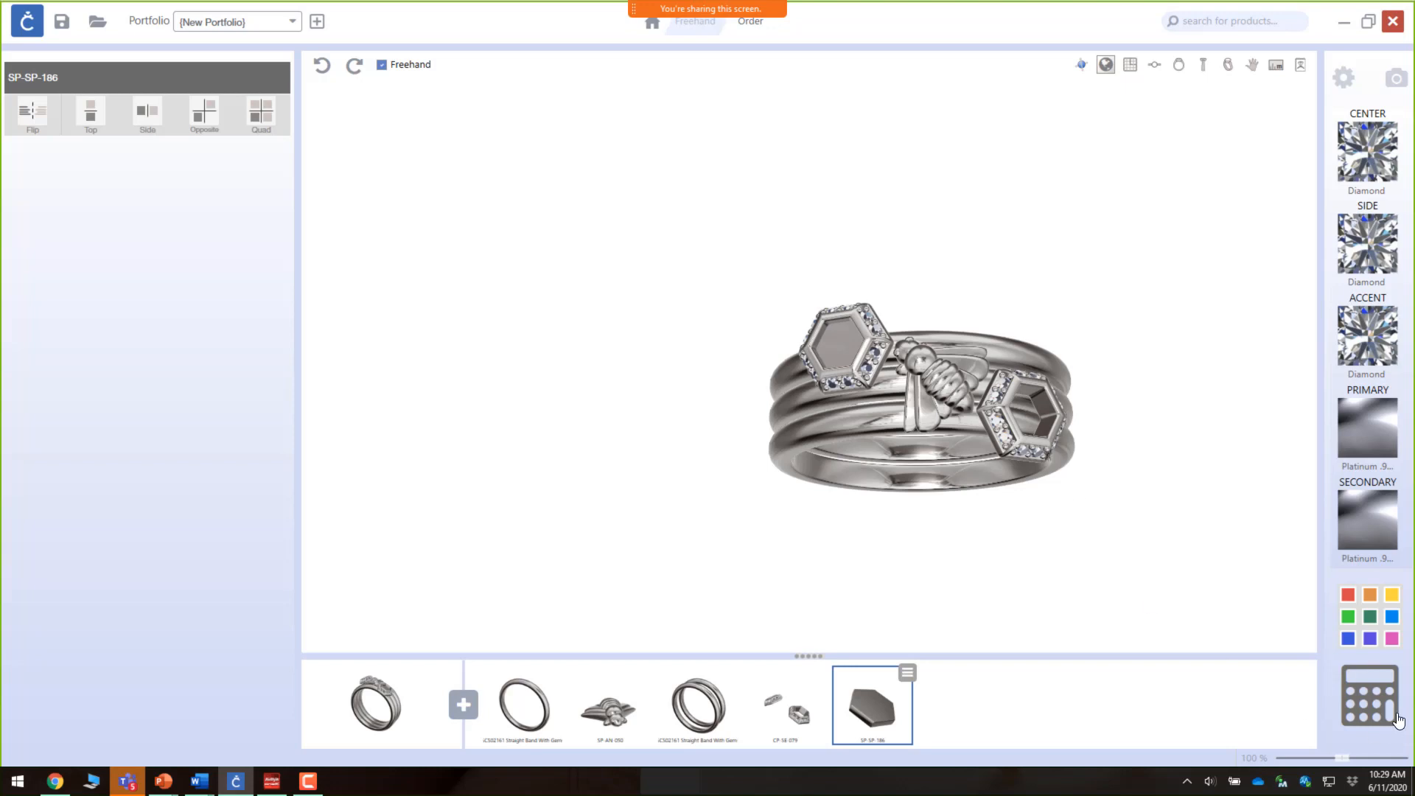
click(1361, 541)
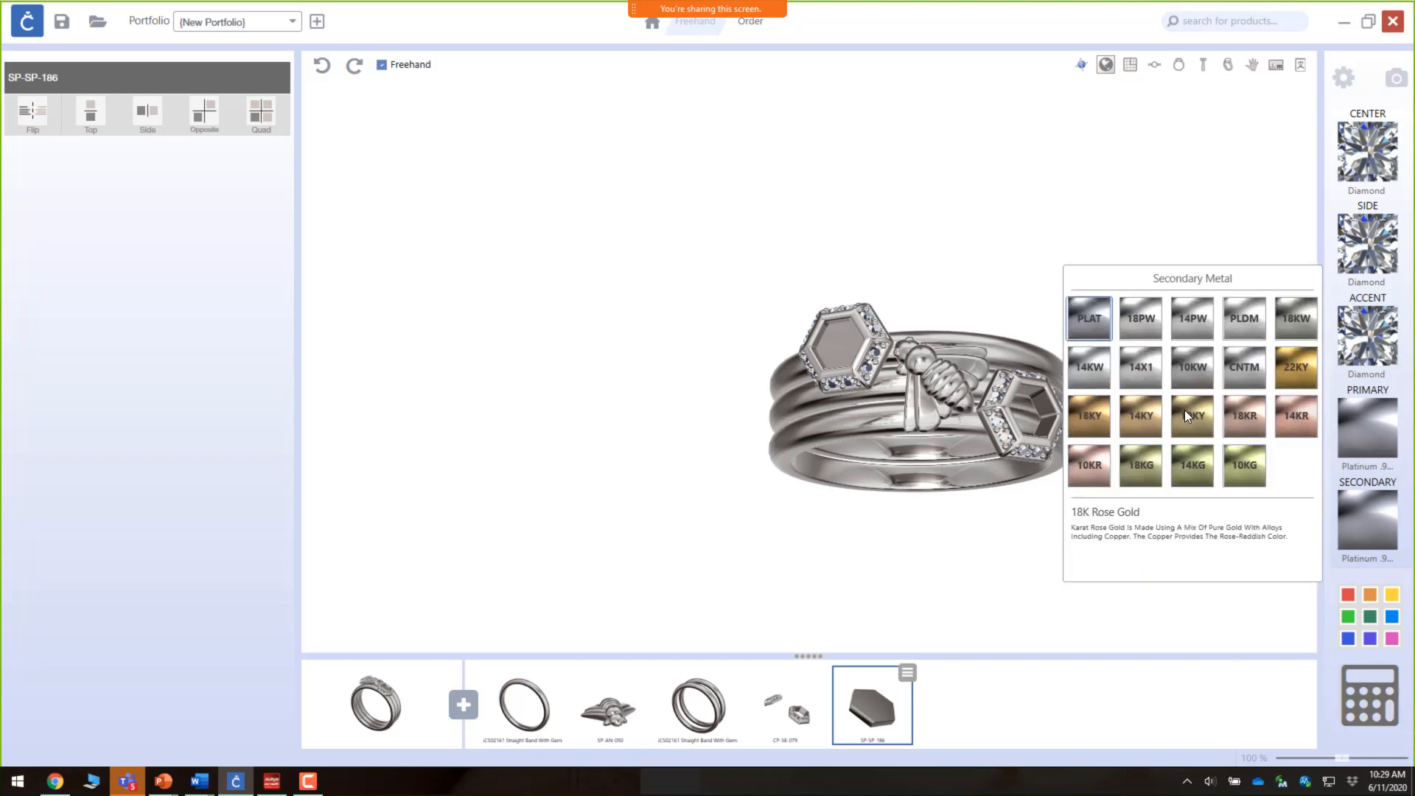
click(1139, 428)
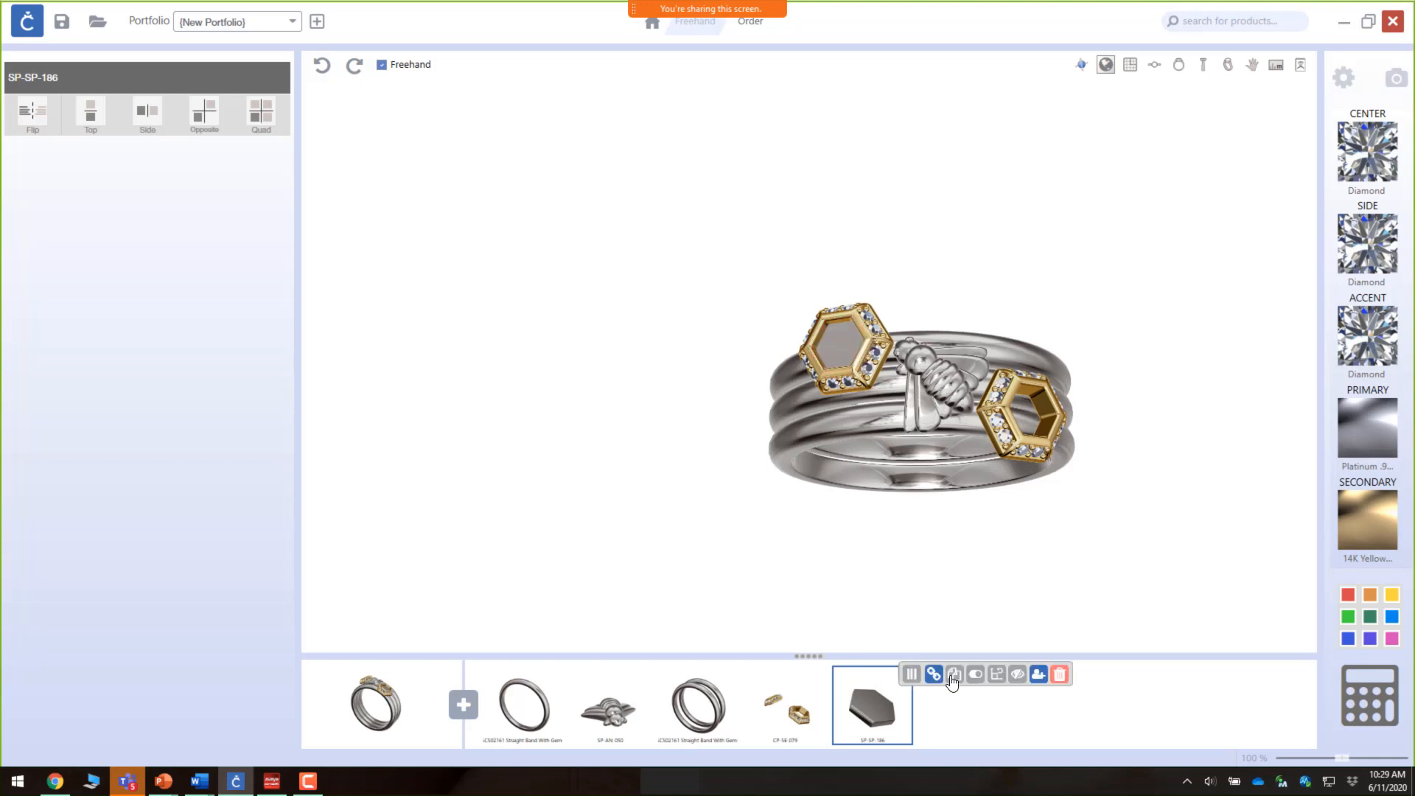
Step: Apply the secondary metal to the bee ornament so it turns yellow gold
click(609, 706)
mouse_move(644, 675)
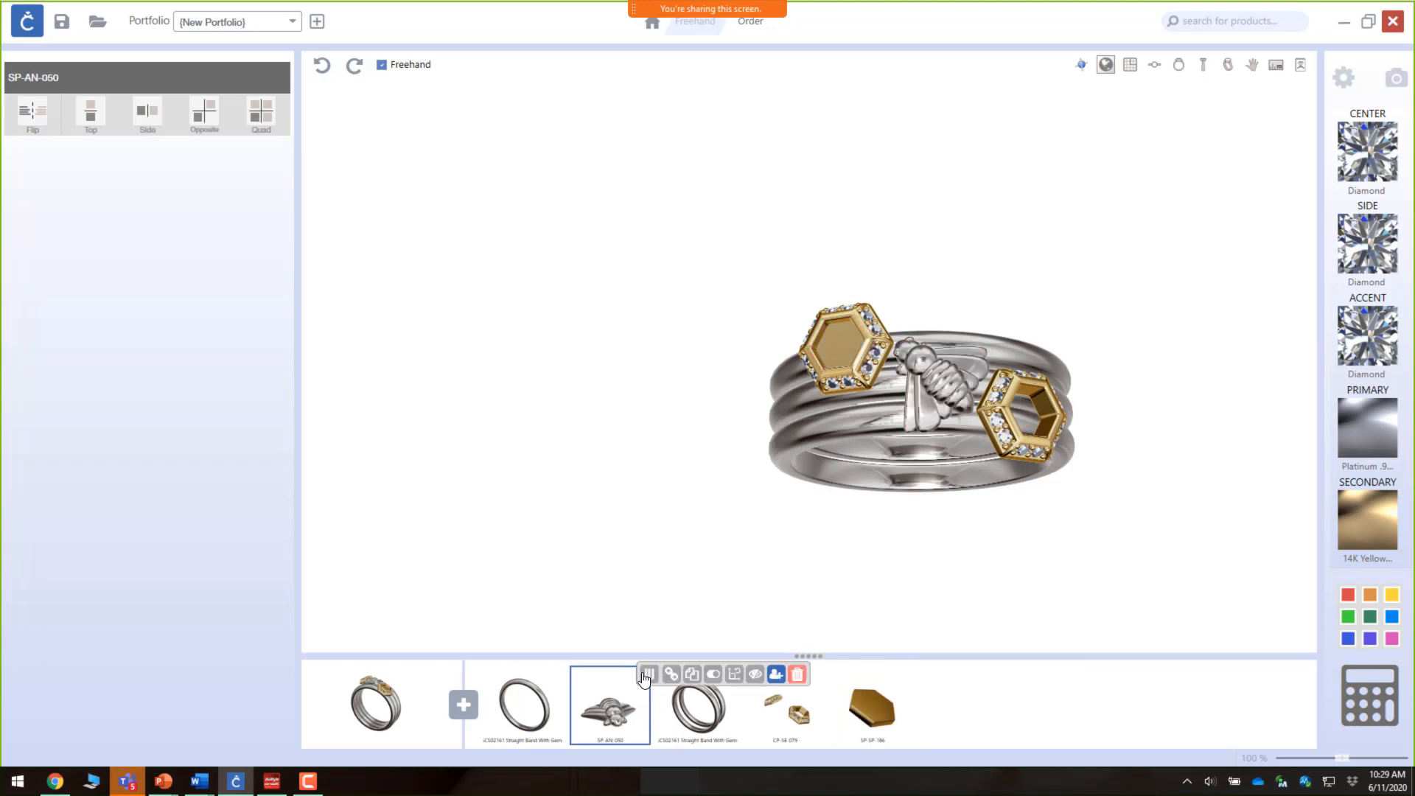
click(715, 675)
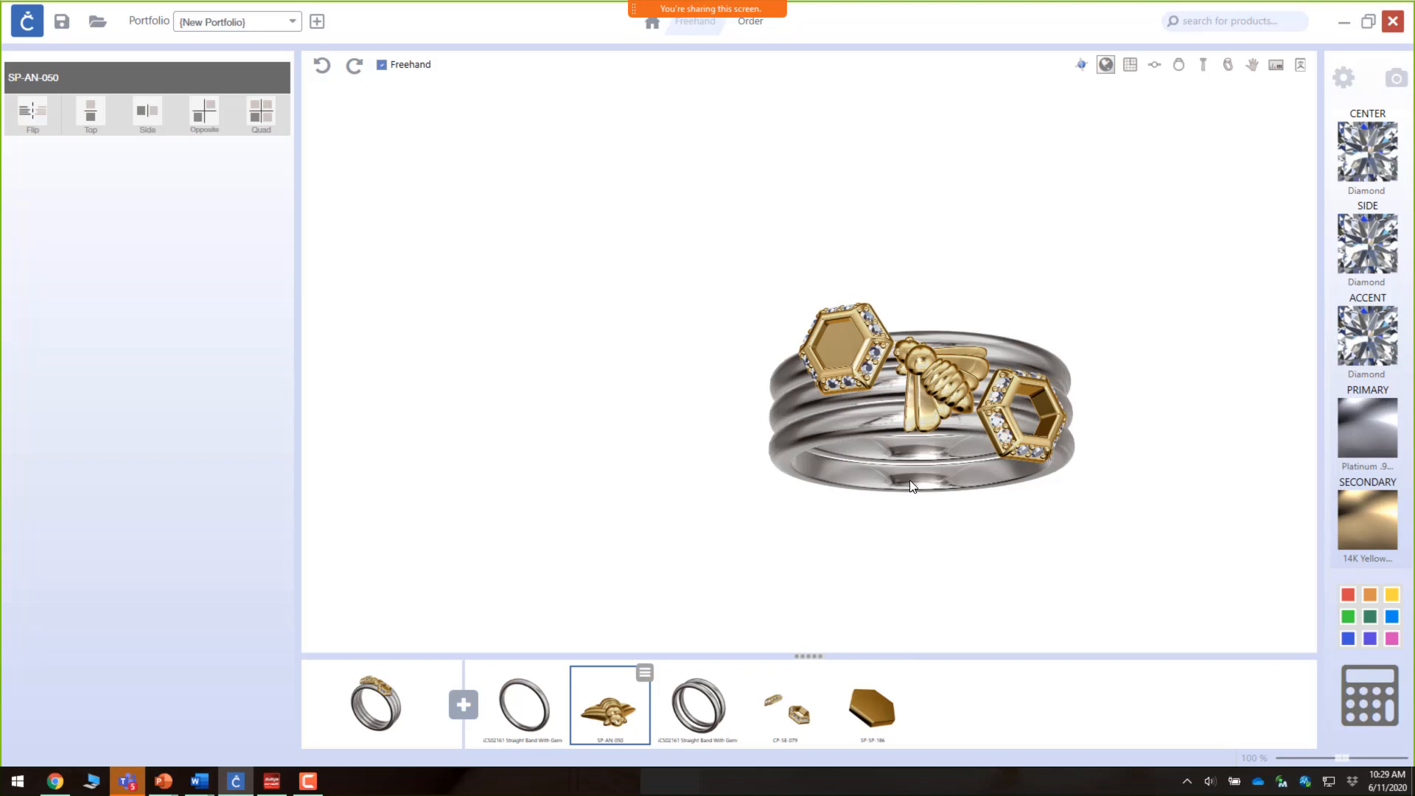
mouse_move(909, 480)
mouse_down()
mouse_move(891, 407)
mouse_move(900, 329)
mouse_move(922, 303)
mouse_move(910, 251)
mouse_move(888, 303)
mouse_move(872, 444)
mouse_move(887, 486)
mouse_up()
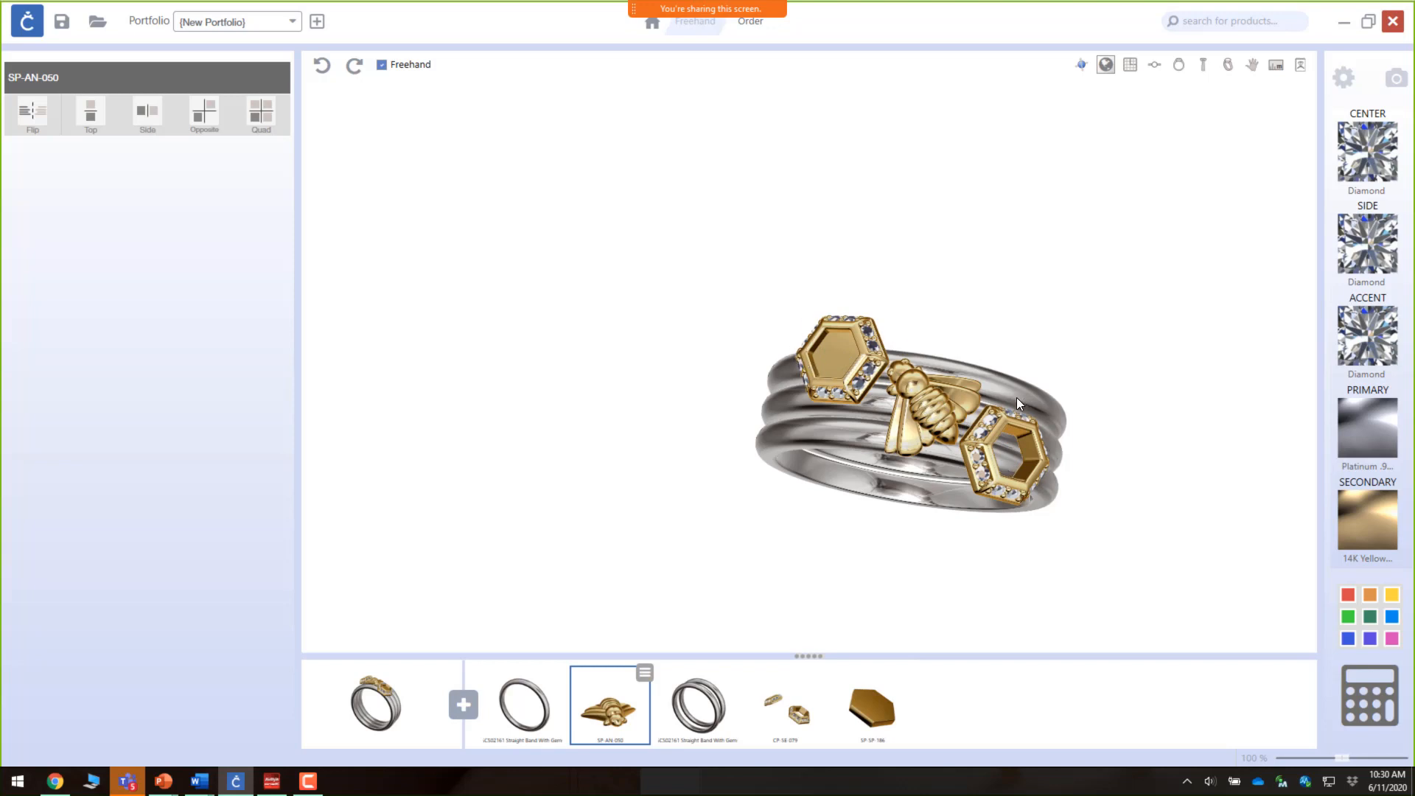
Step: Switch to the PowerPoint presentation and advance to the next slide
key(alt+Tab)
key(Right)
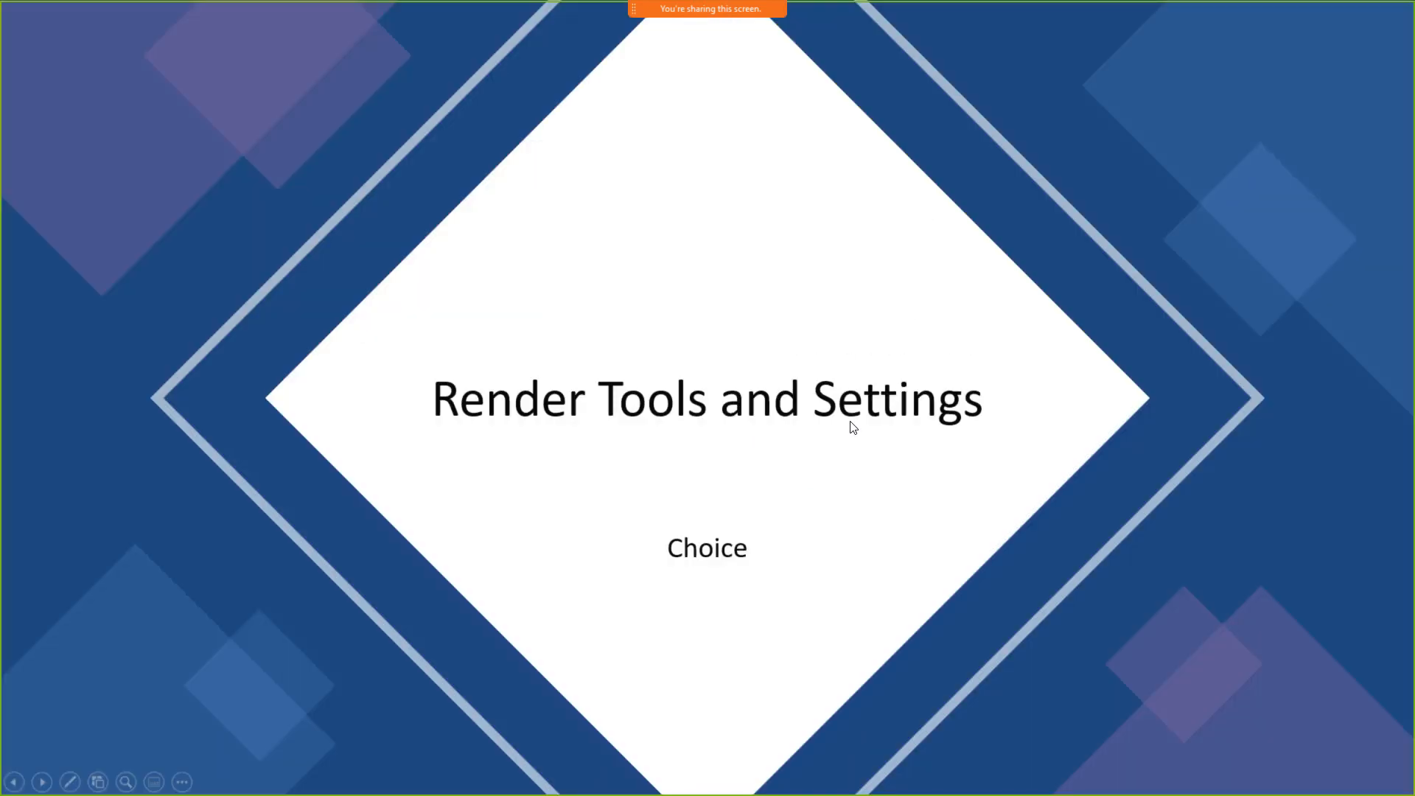
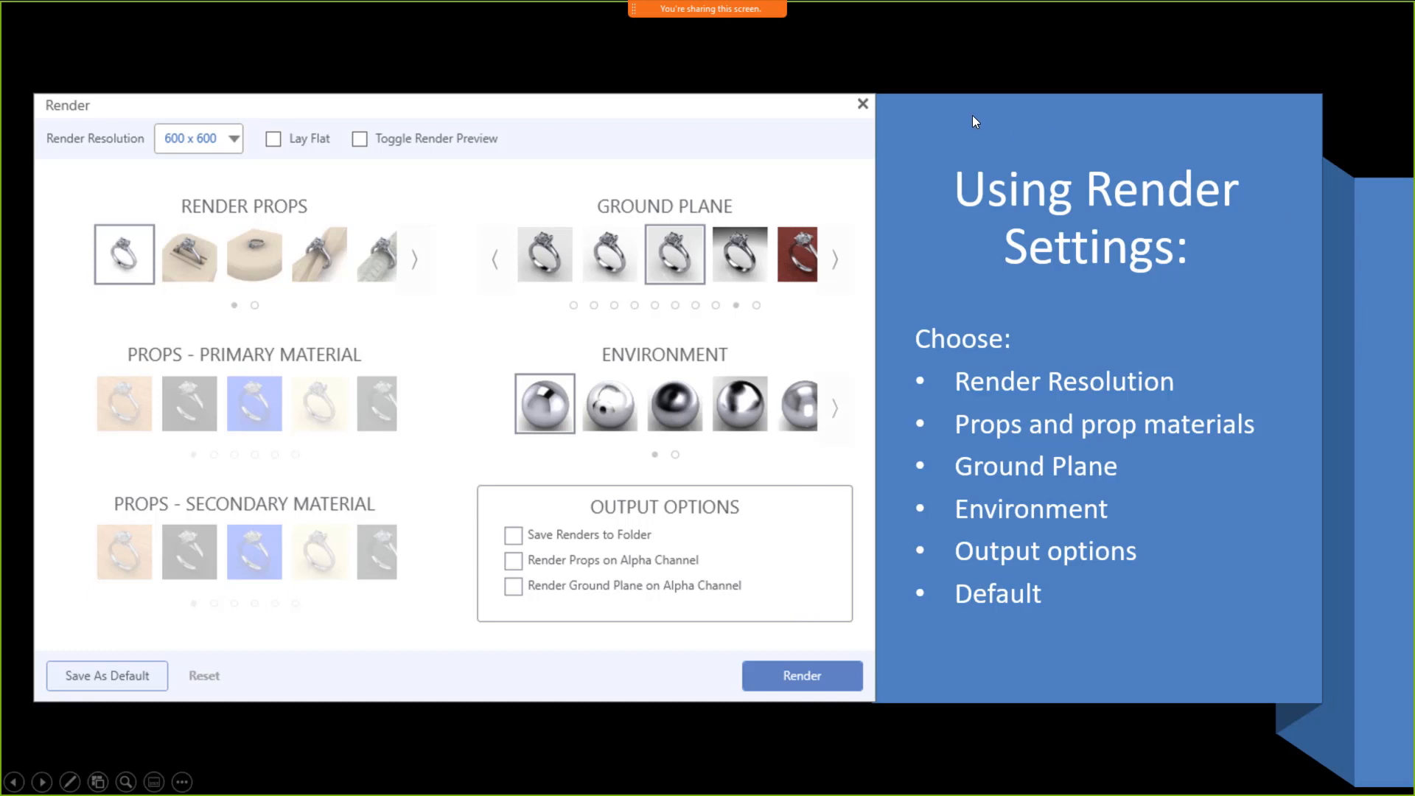
Step: Switch back to CounterSketch and orbit and zoom around the ring to inspect the finished design
key(alt+Tab)
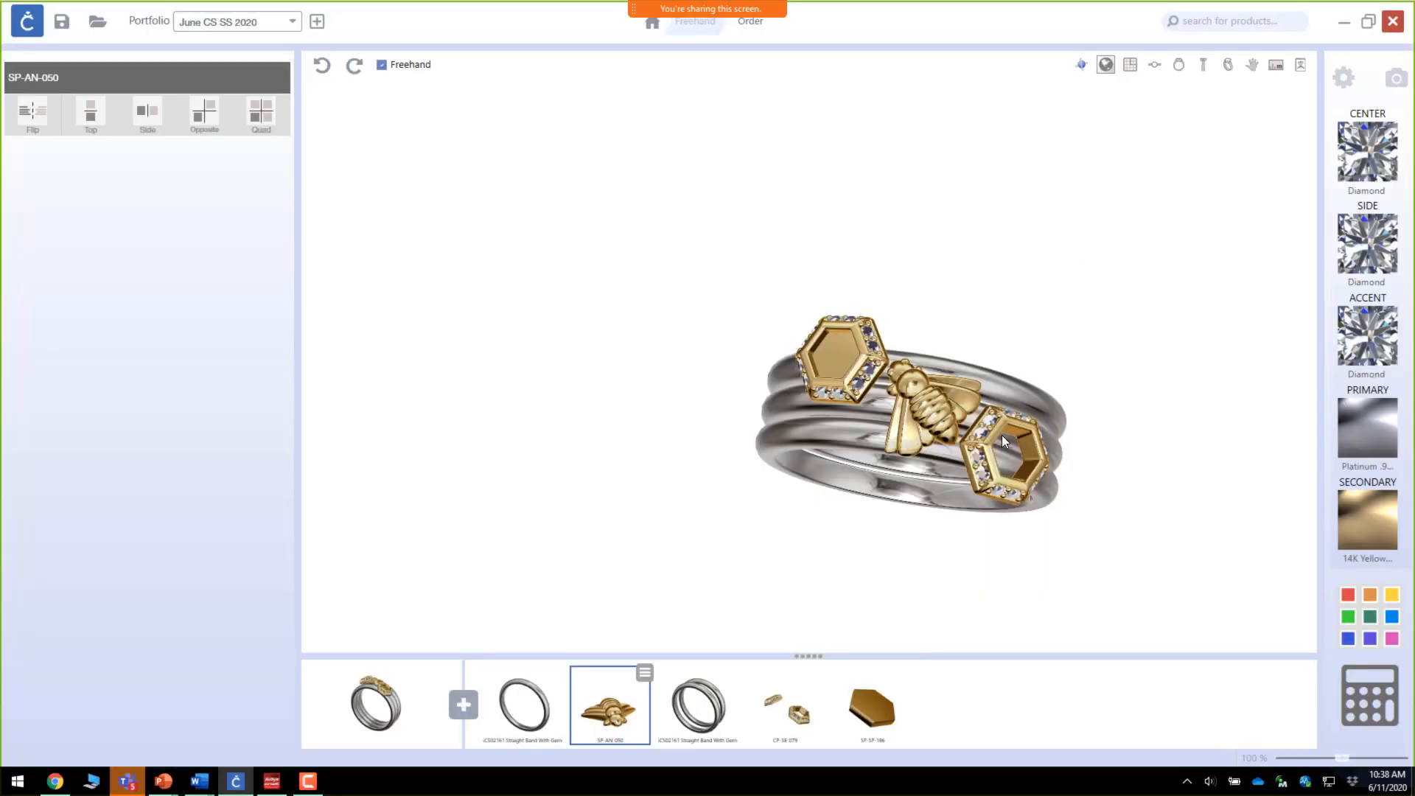
drag(1010, 463, 982, 345)
scroll(845, 325, up, 5)
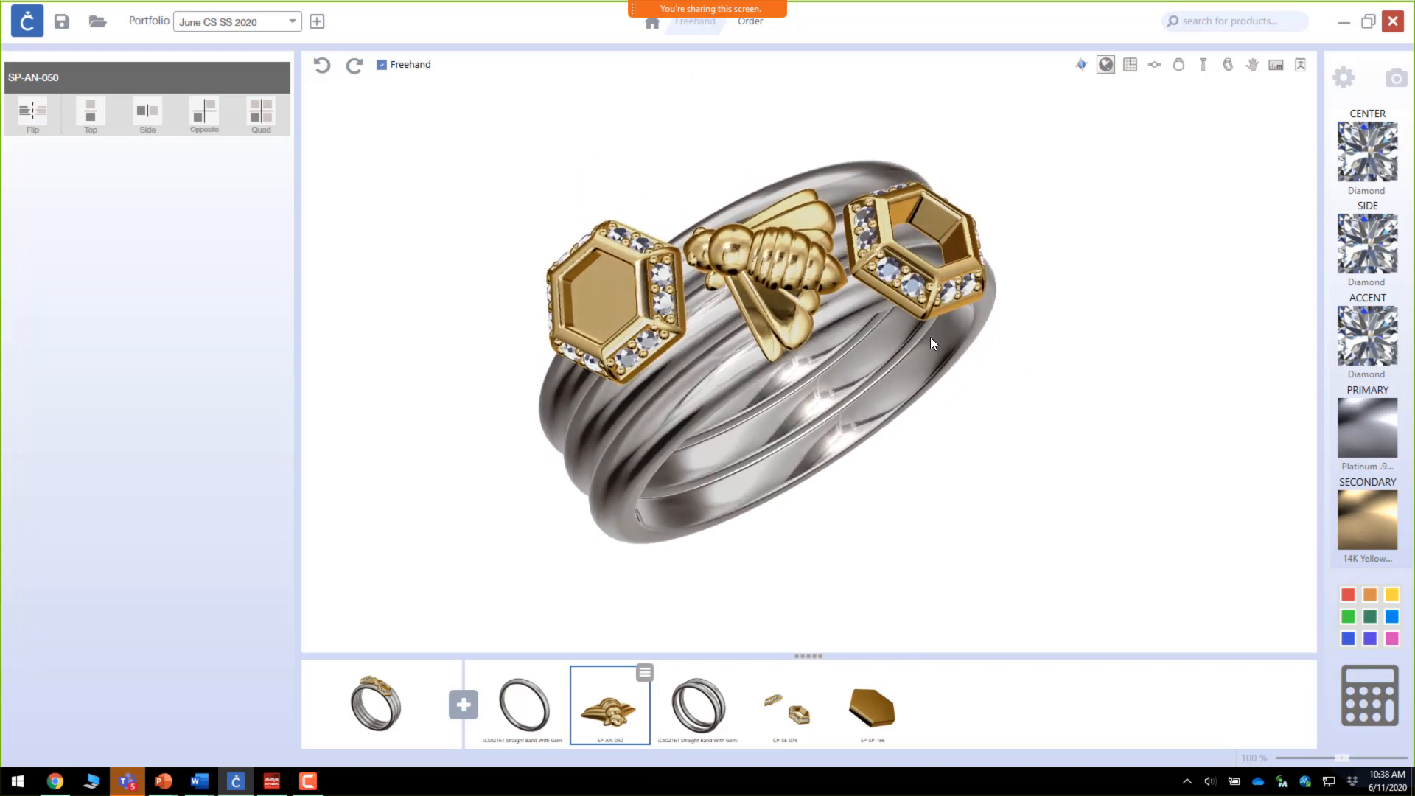
scroll(930, 337, down, 1)
mouse_move(877, 324)
mouse_down()
mouse_move(866, 311)
mouse_move(861, 325)
mouse_up()
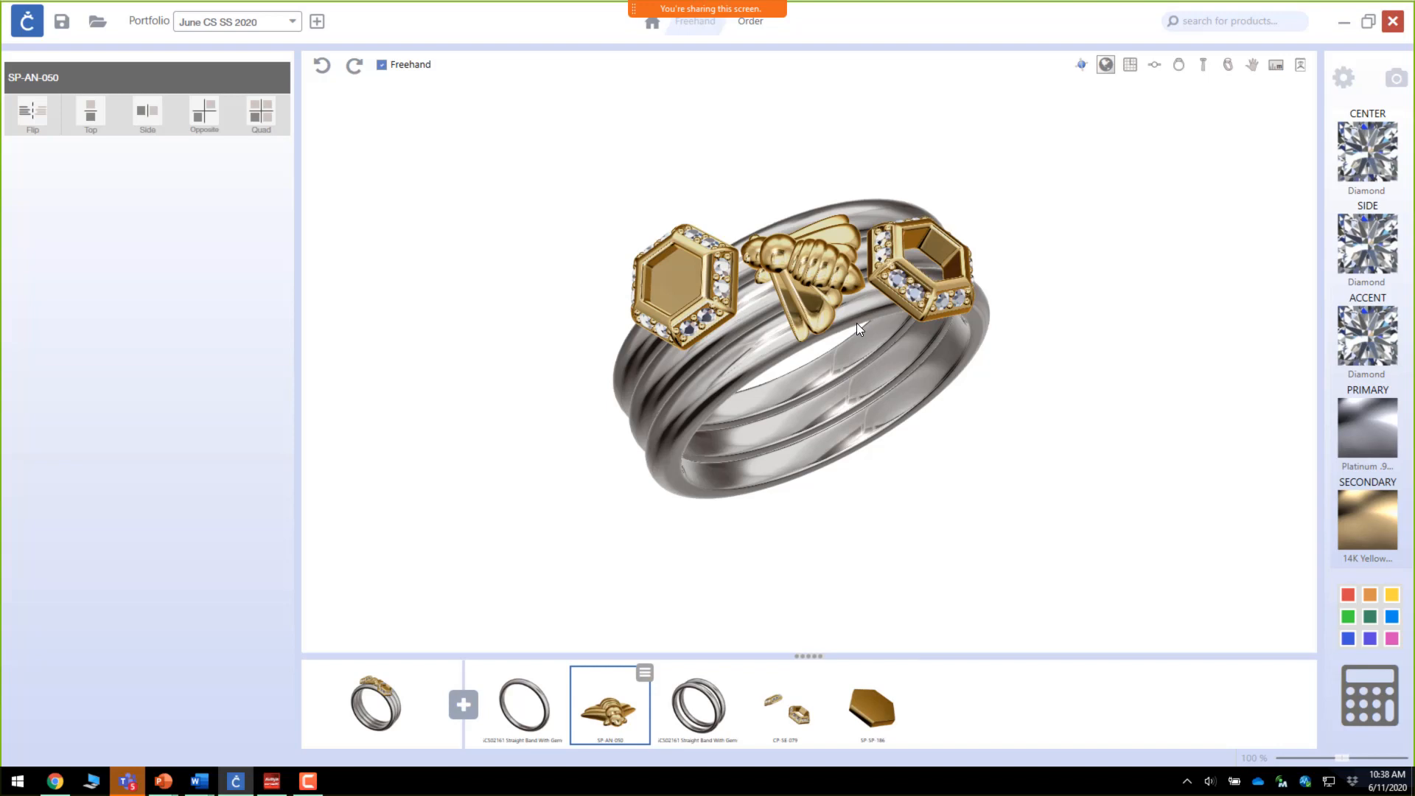
right_drag(880, 349, 876, 350)
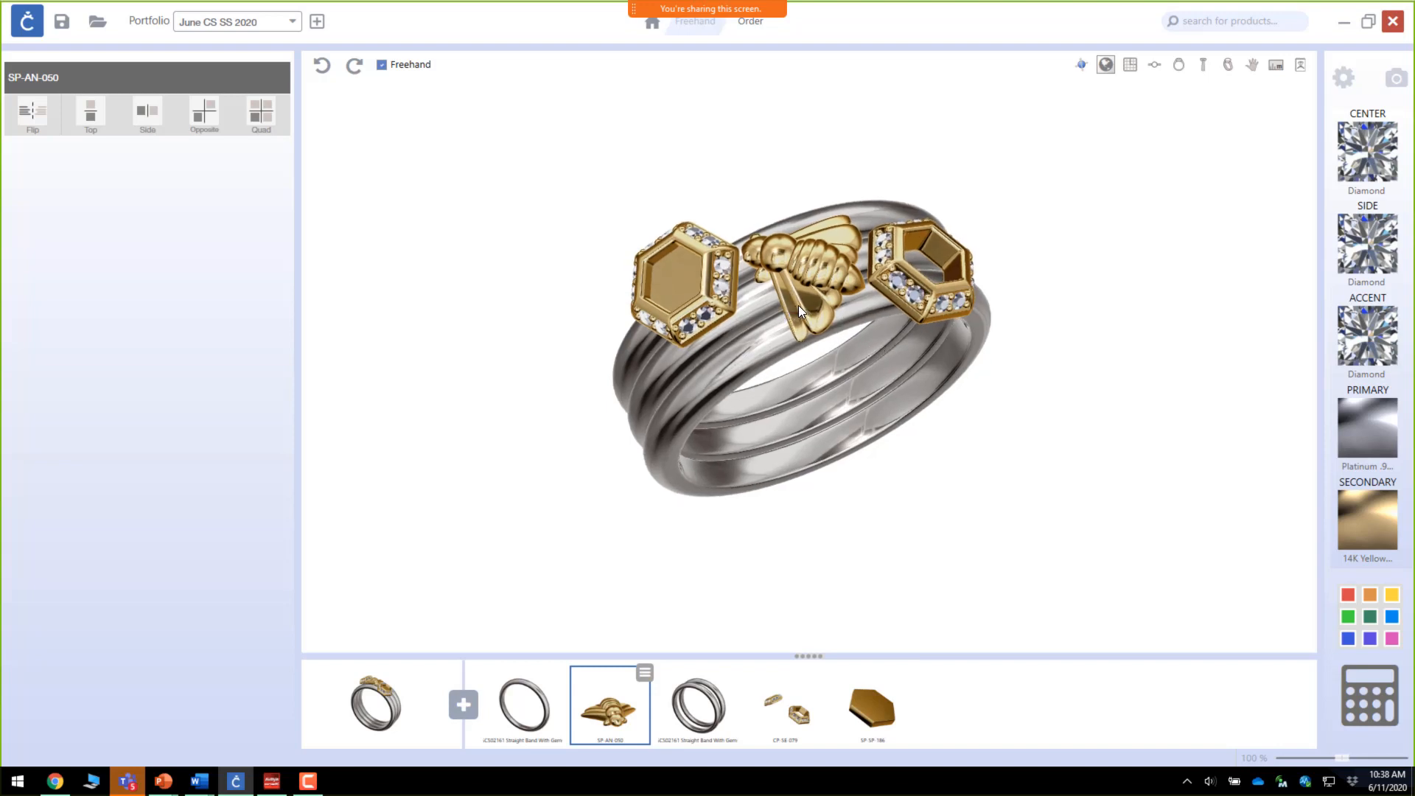
shift+right_drag(798, 305, 789, 344)
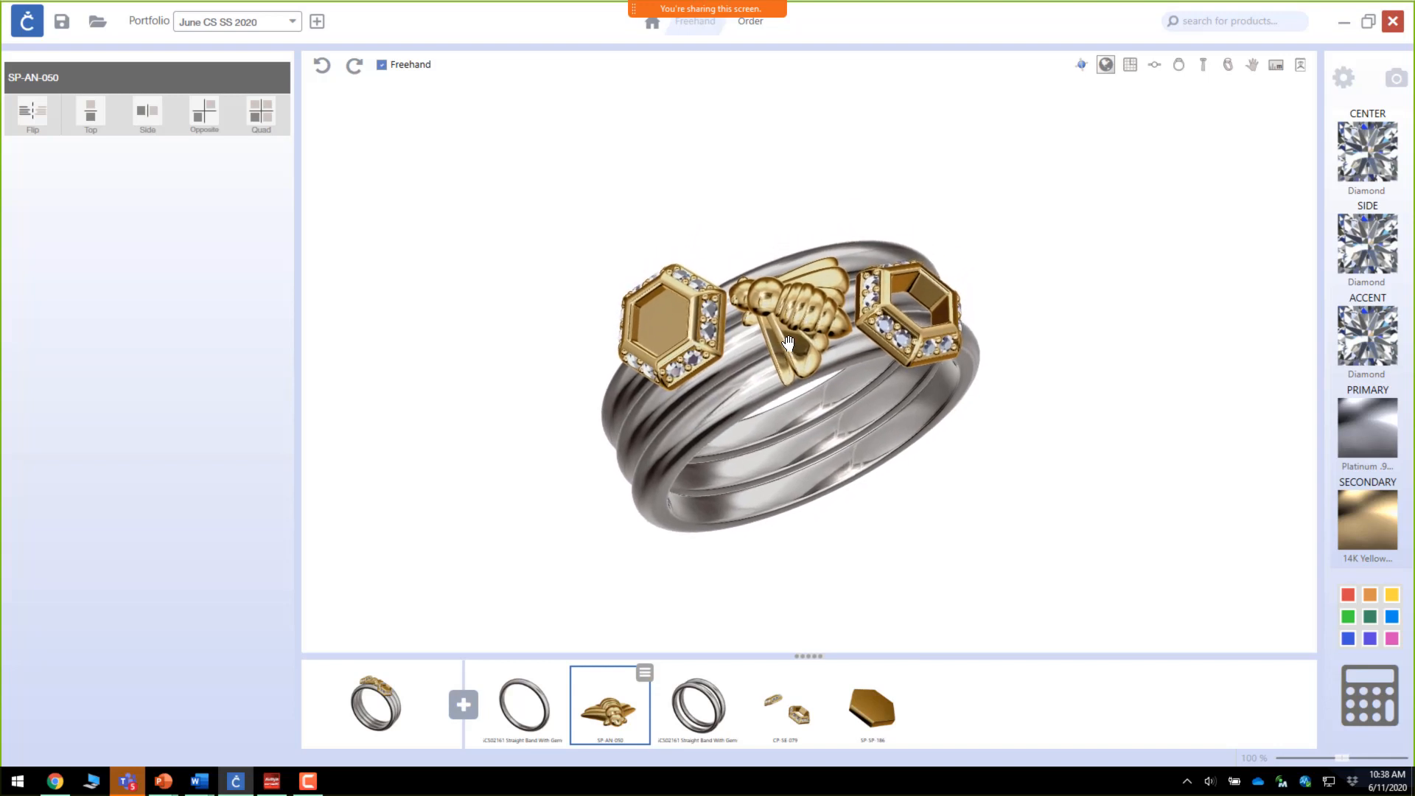
scroll(789, 342, up, 2)
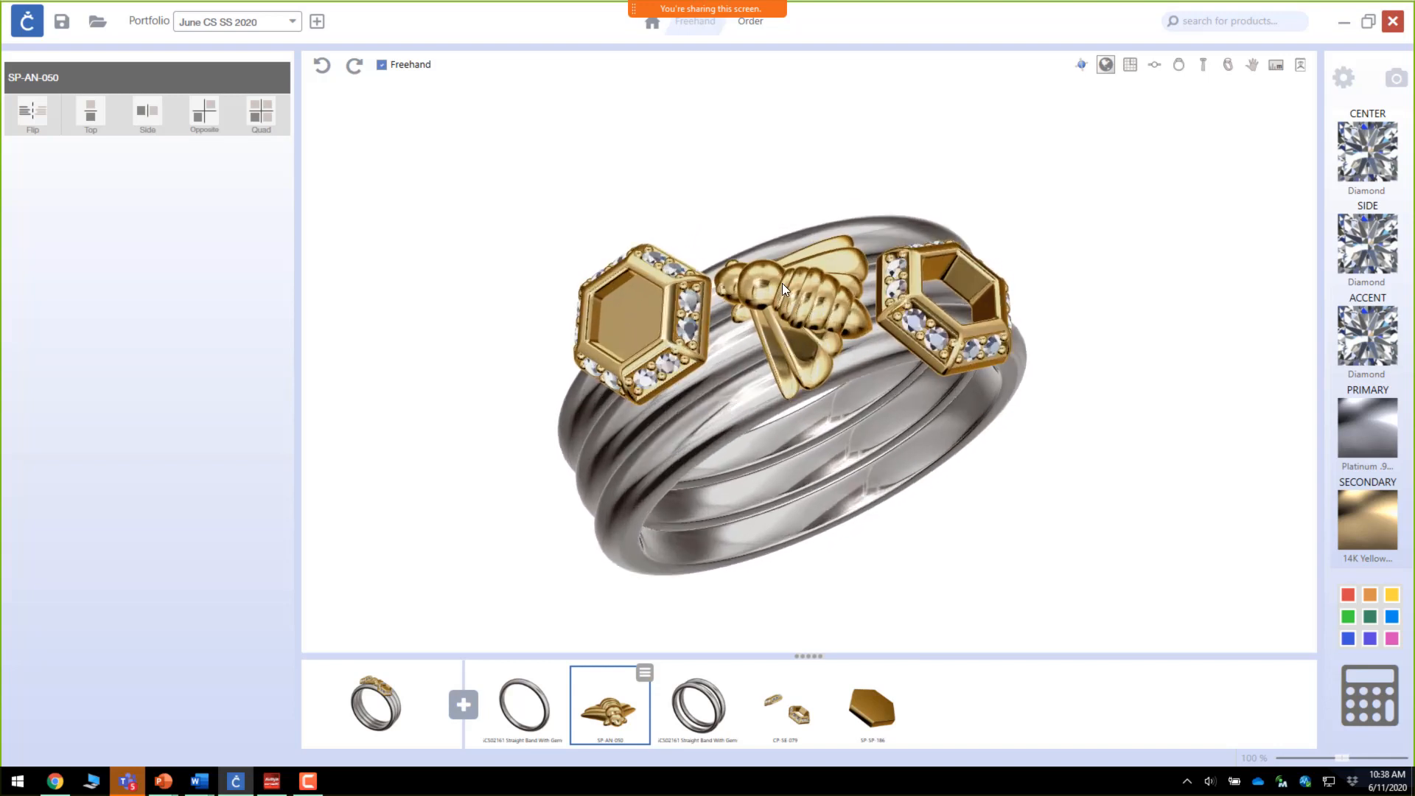
Step: Open the Render settings, keep the 600 x 600 resolution, and choose the hand render prop
click(1343, 86)
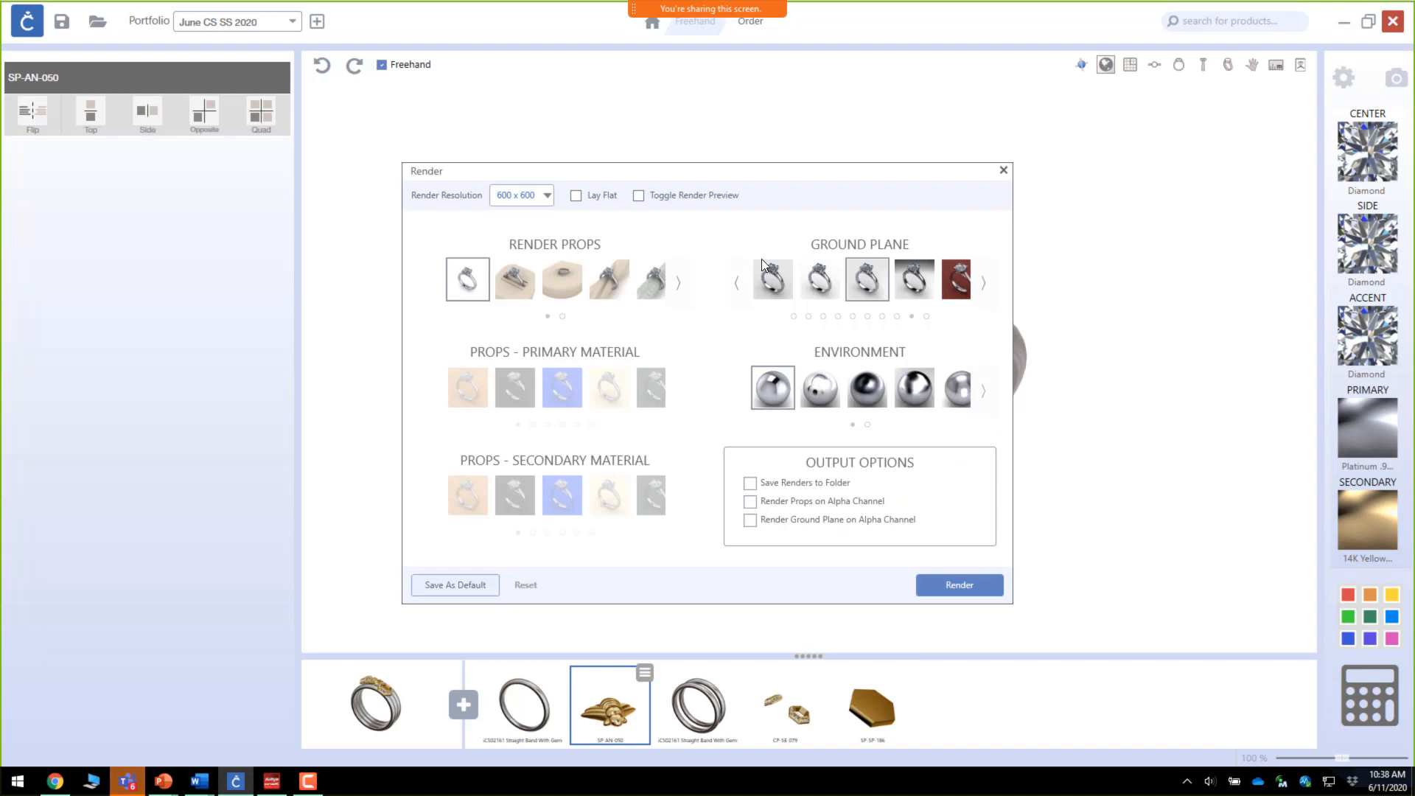
click(545, 196)
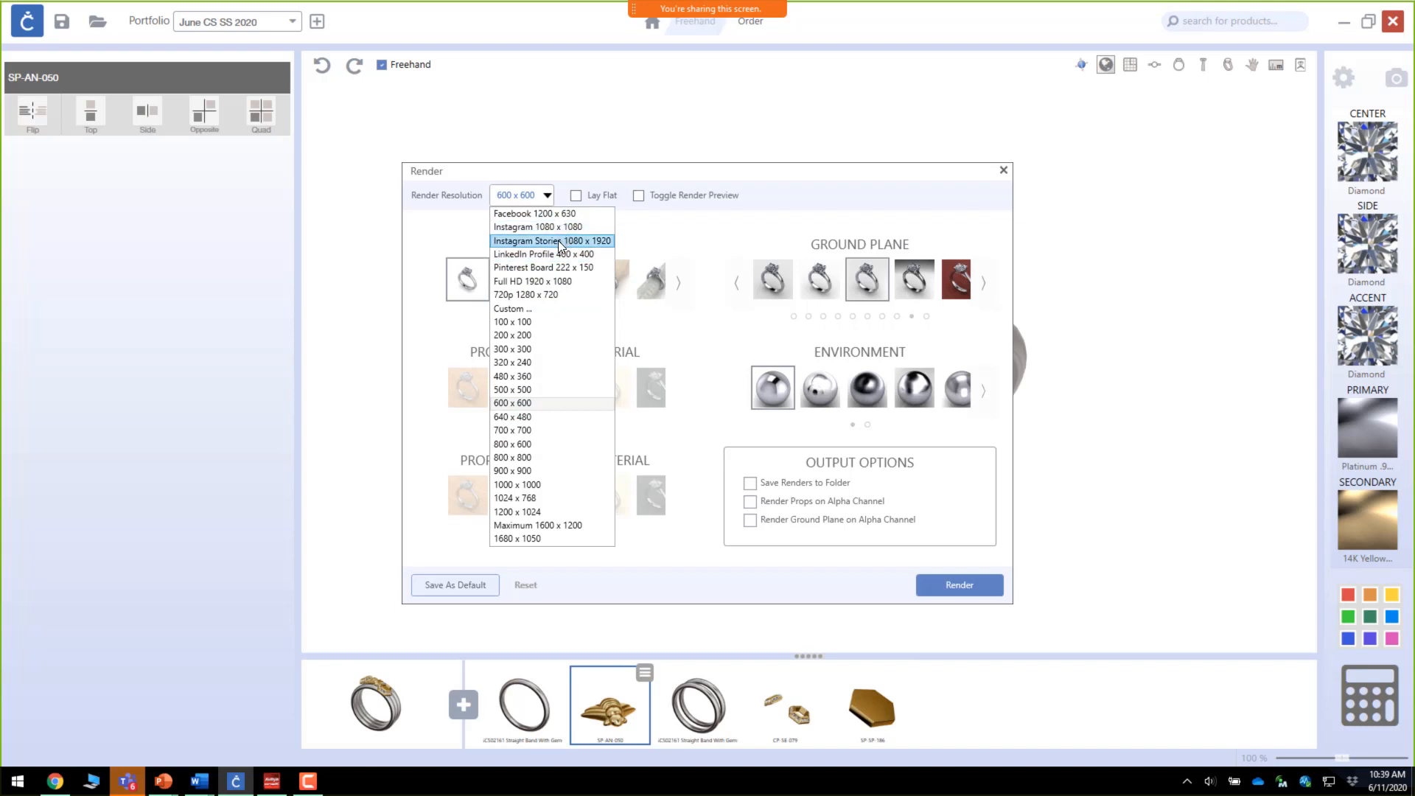
click(558, 404)
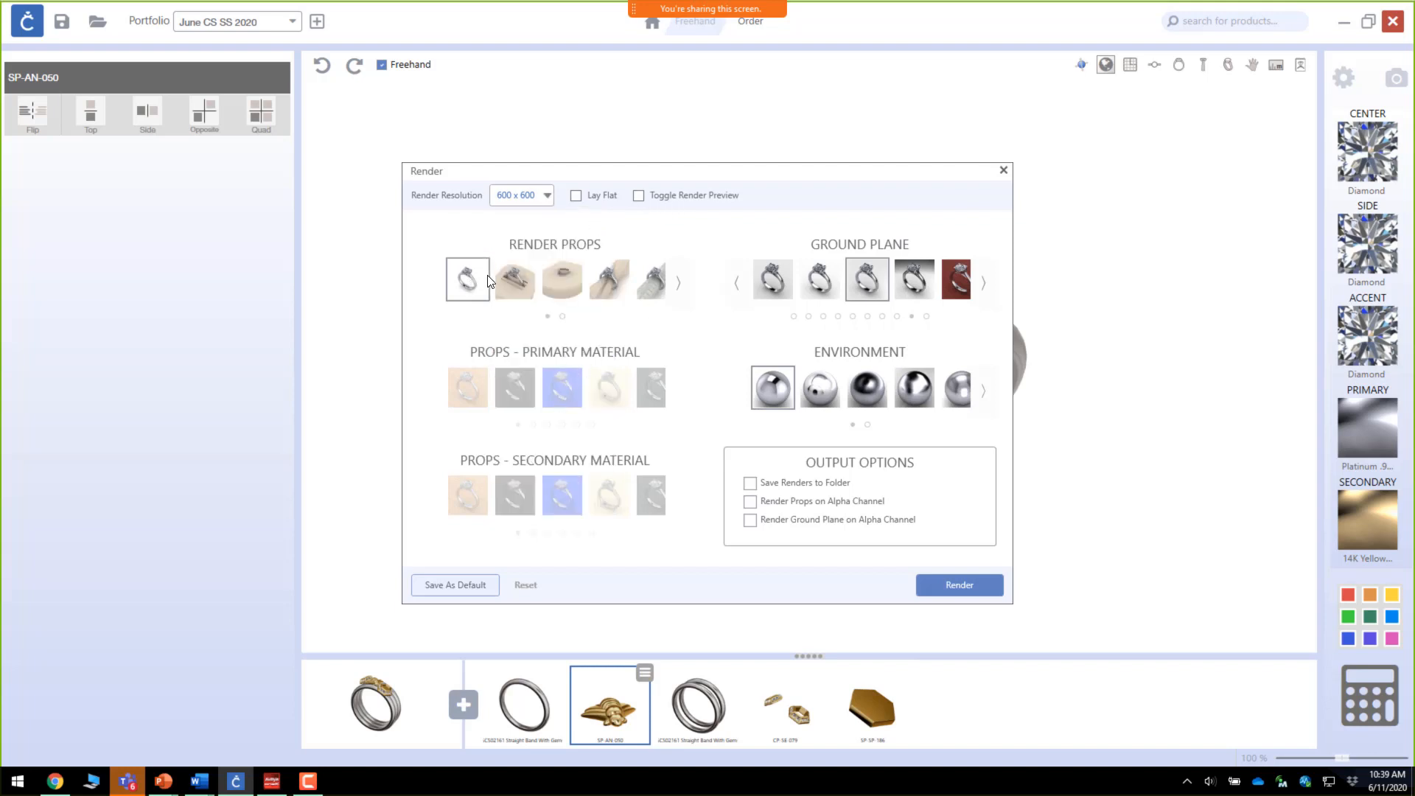
click(676, 289)
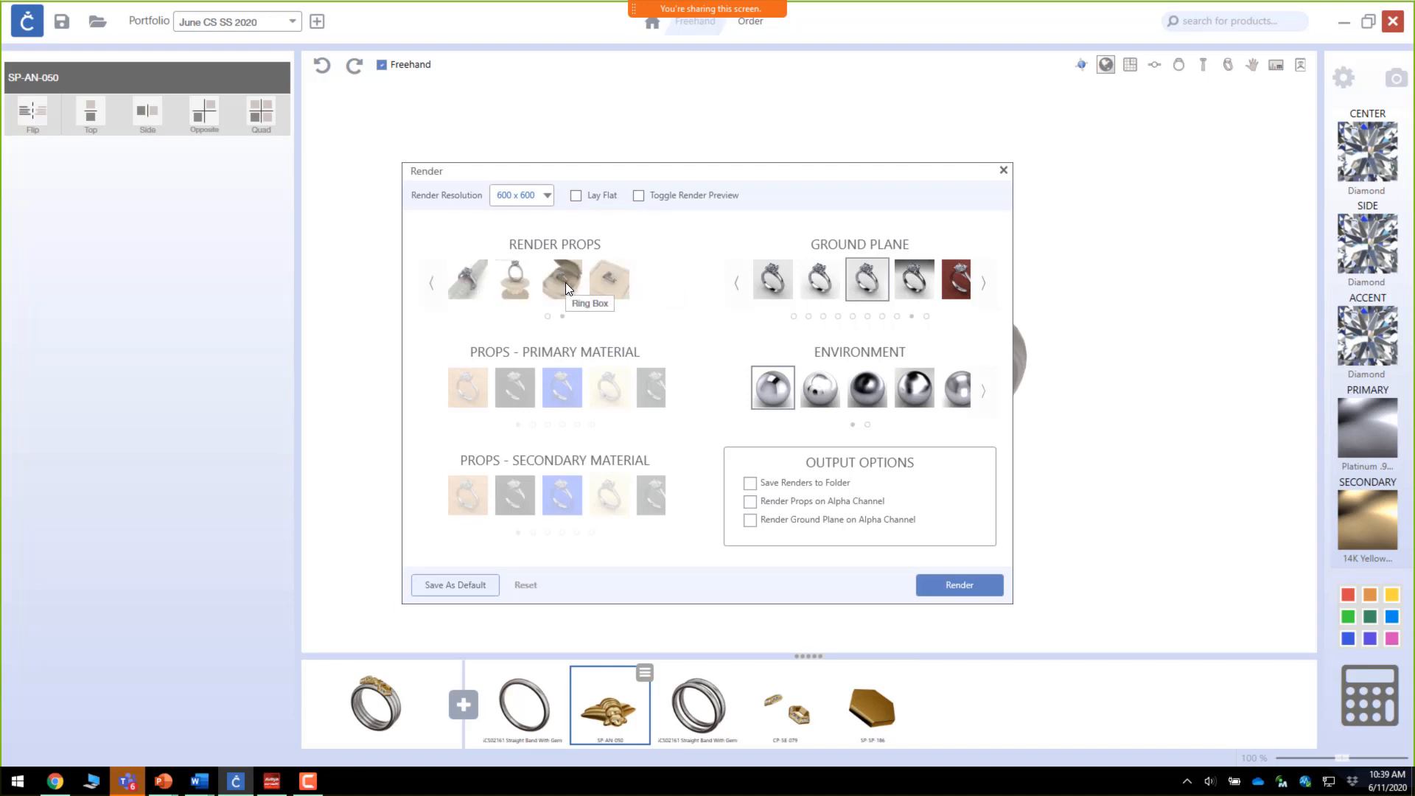
click(627, 286)
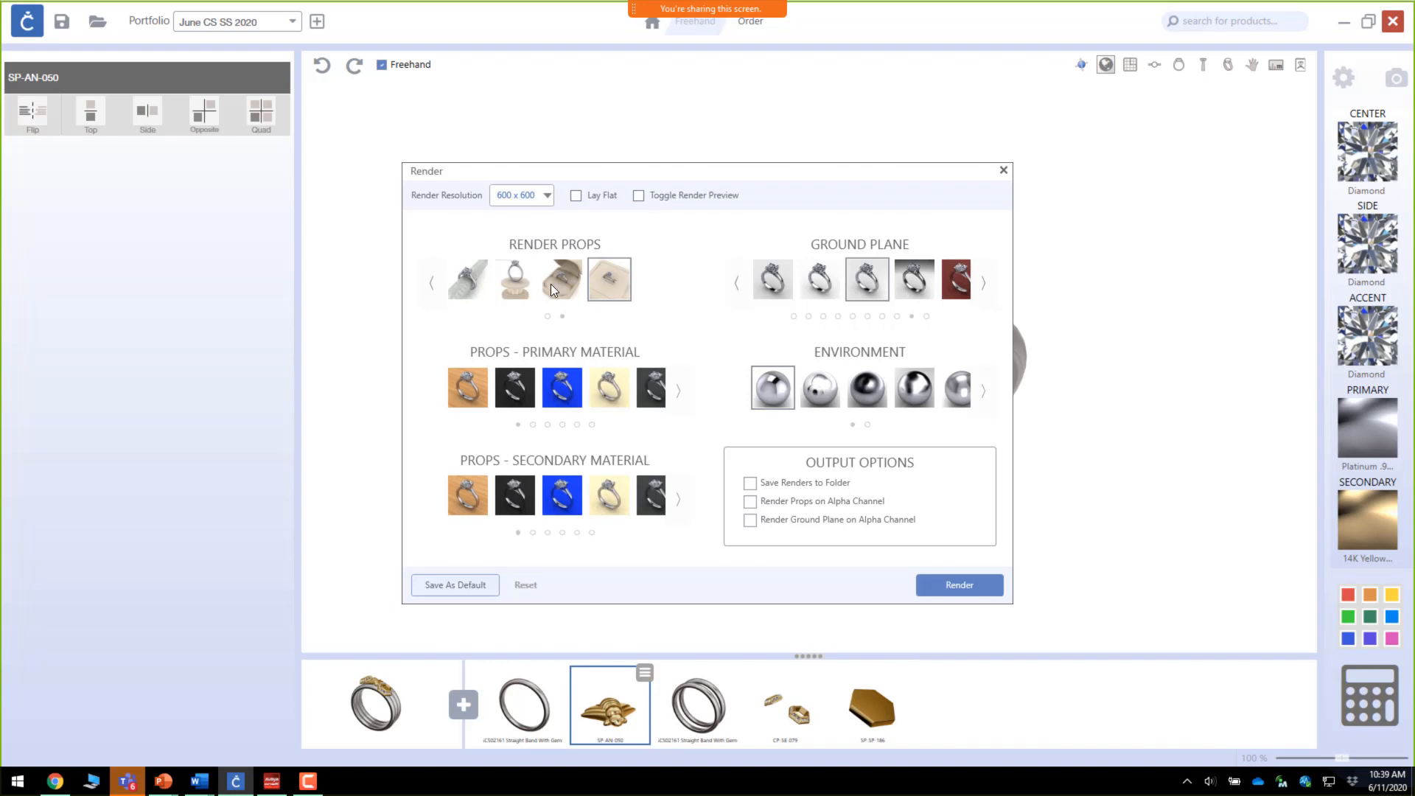
click(526, 285)
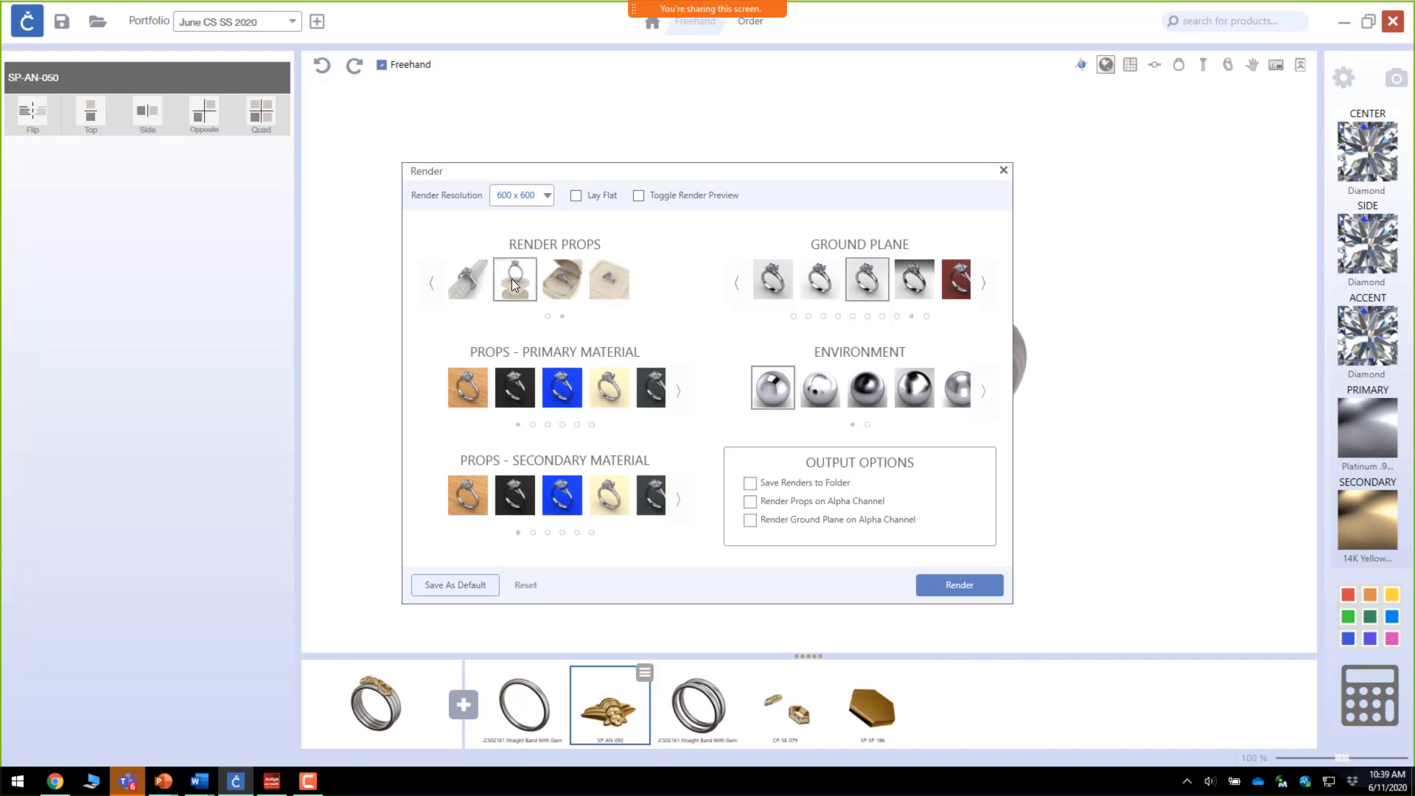
click(466, 280)
click(433, 285)
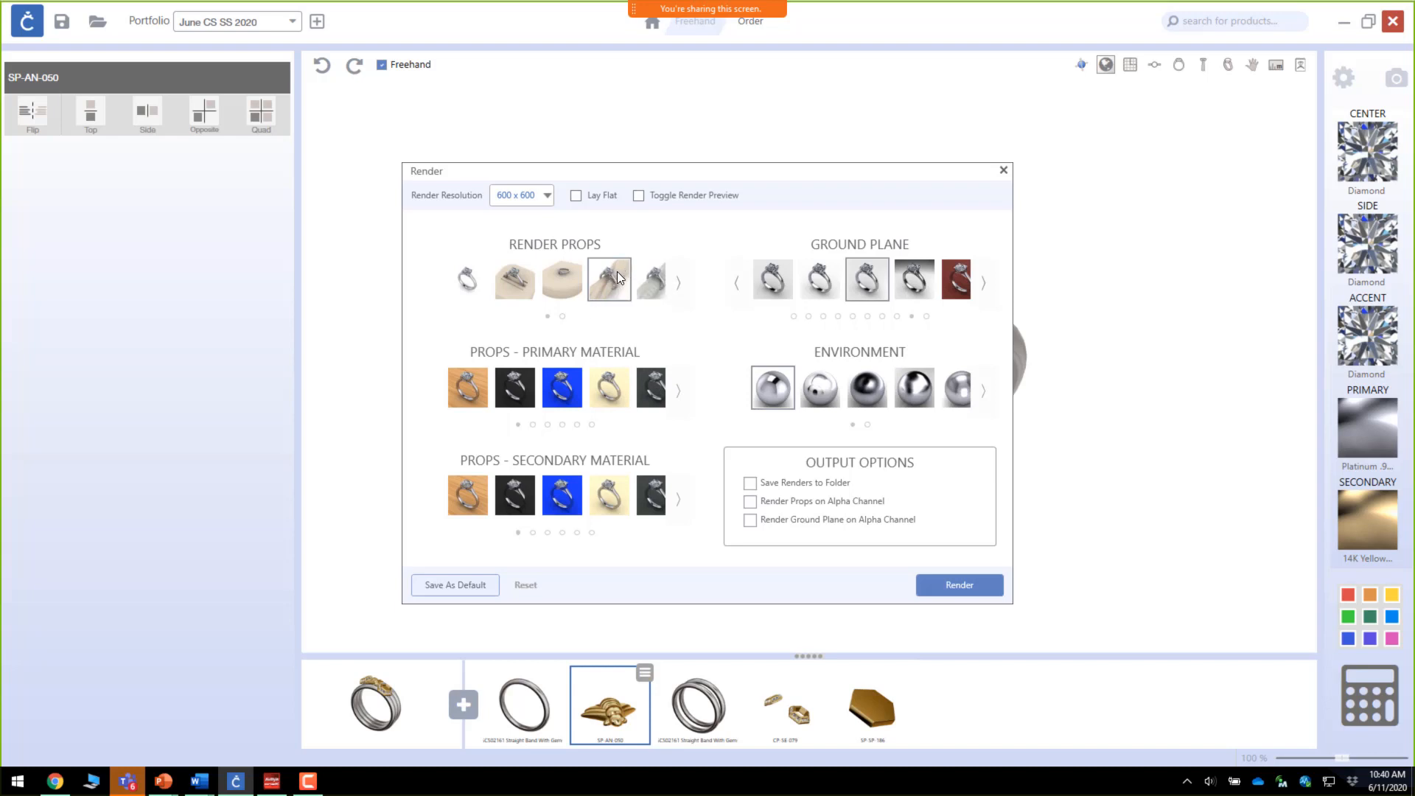
Step: Page through the primary prop material options
click(677, 395)
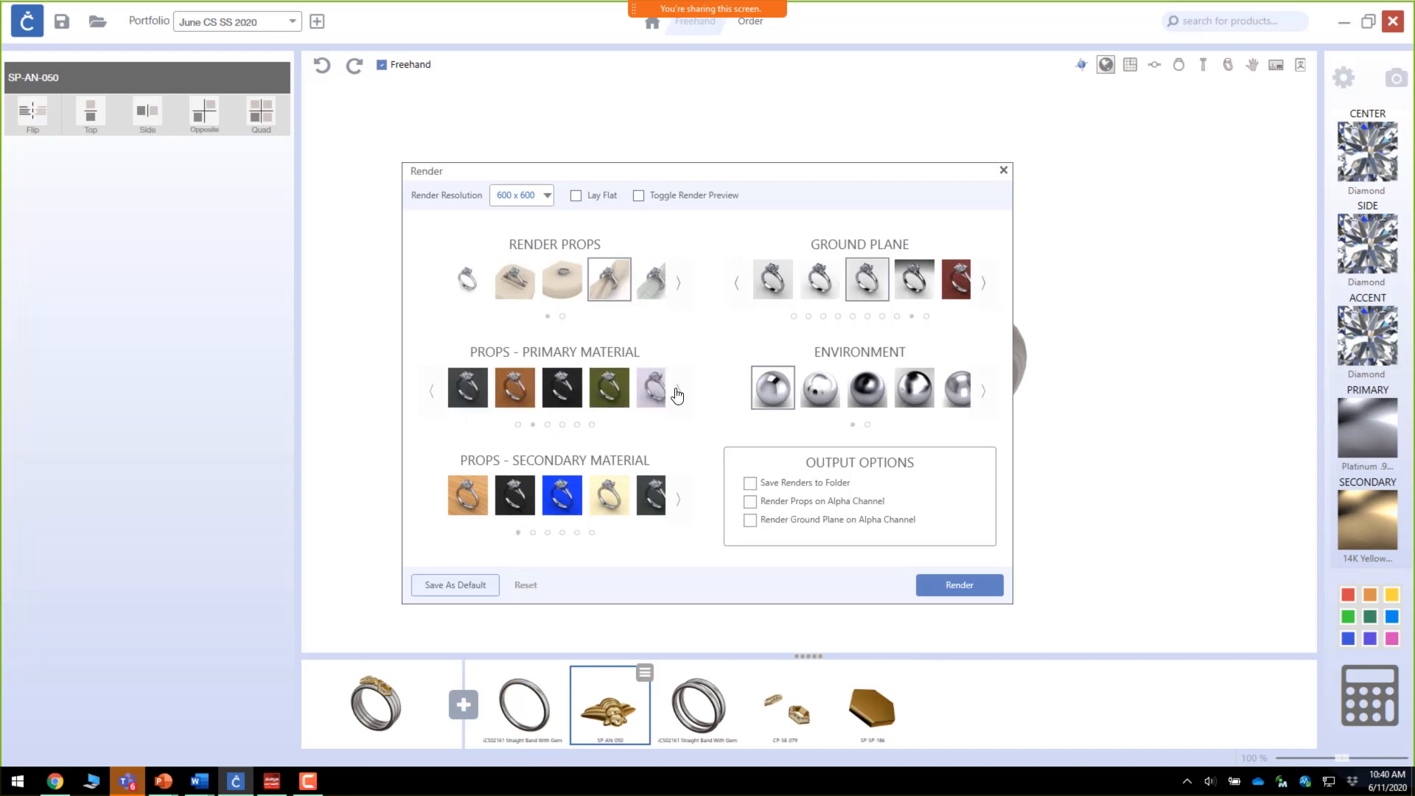
click(677, 395)
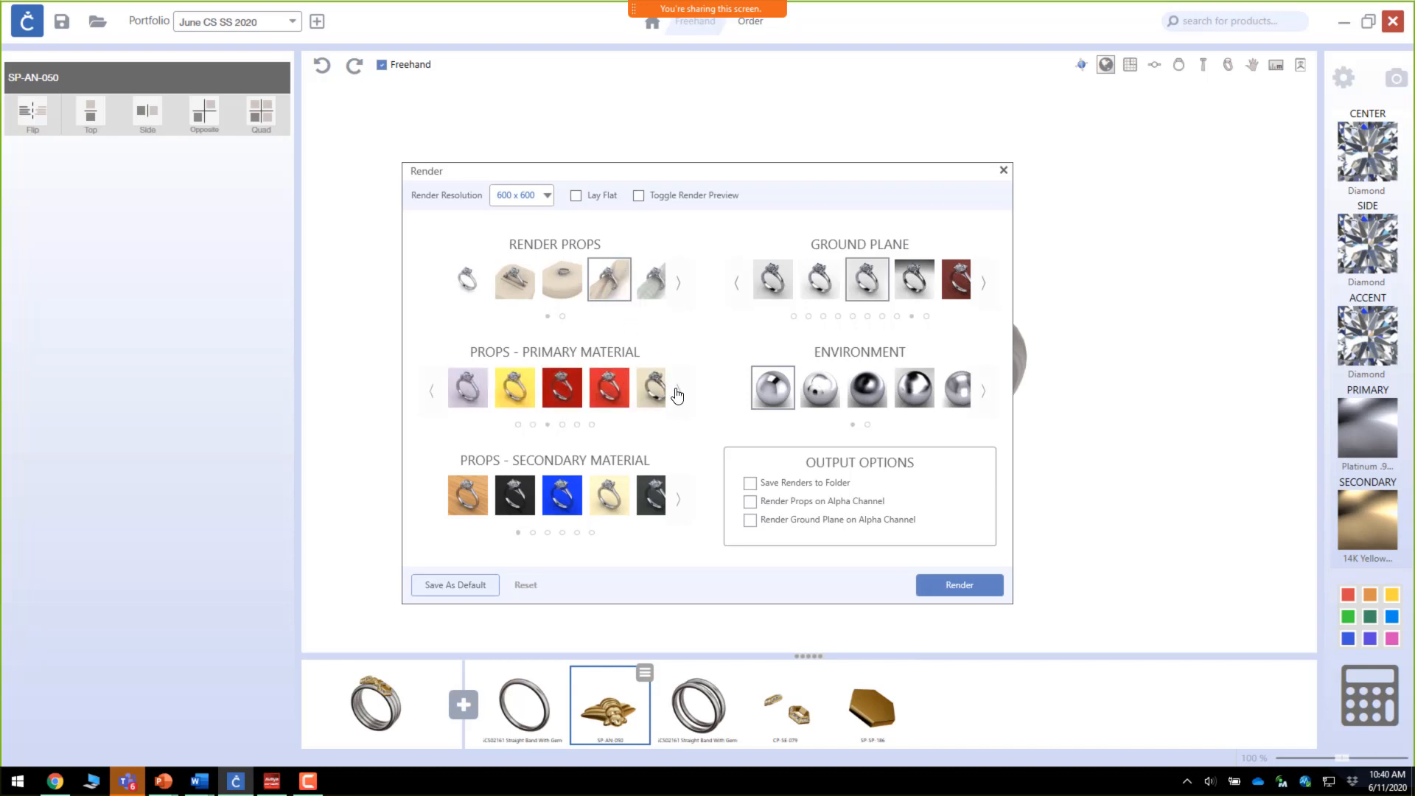
click(677, 395)
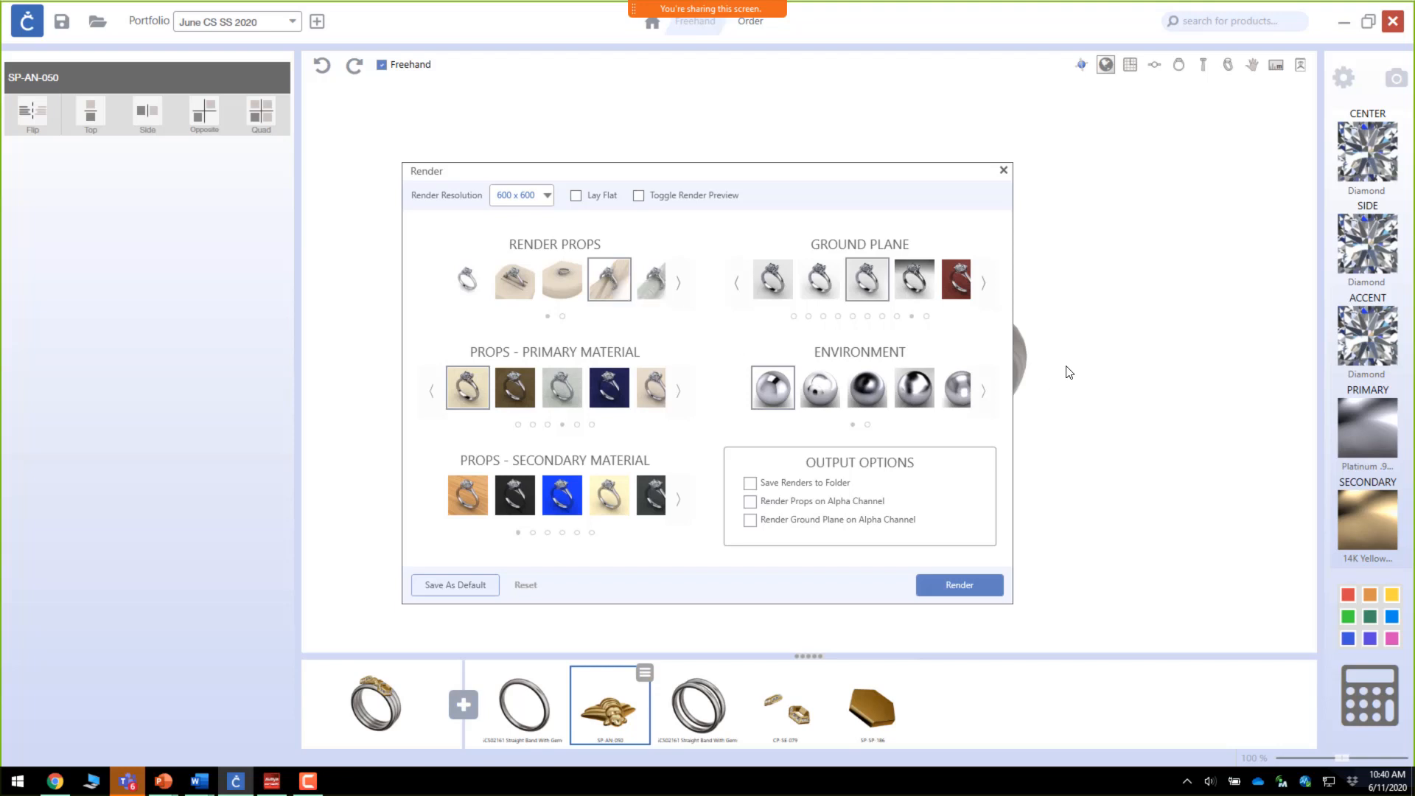
Step: Page through the ground plane options and pick the grey gradient ground plane
click(984, 290)
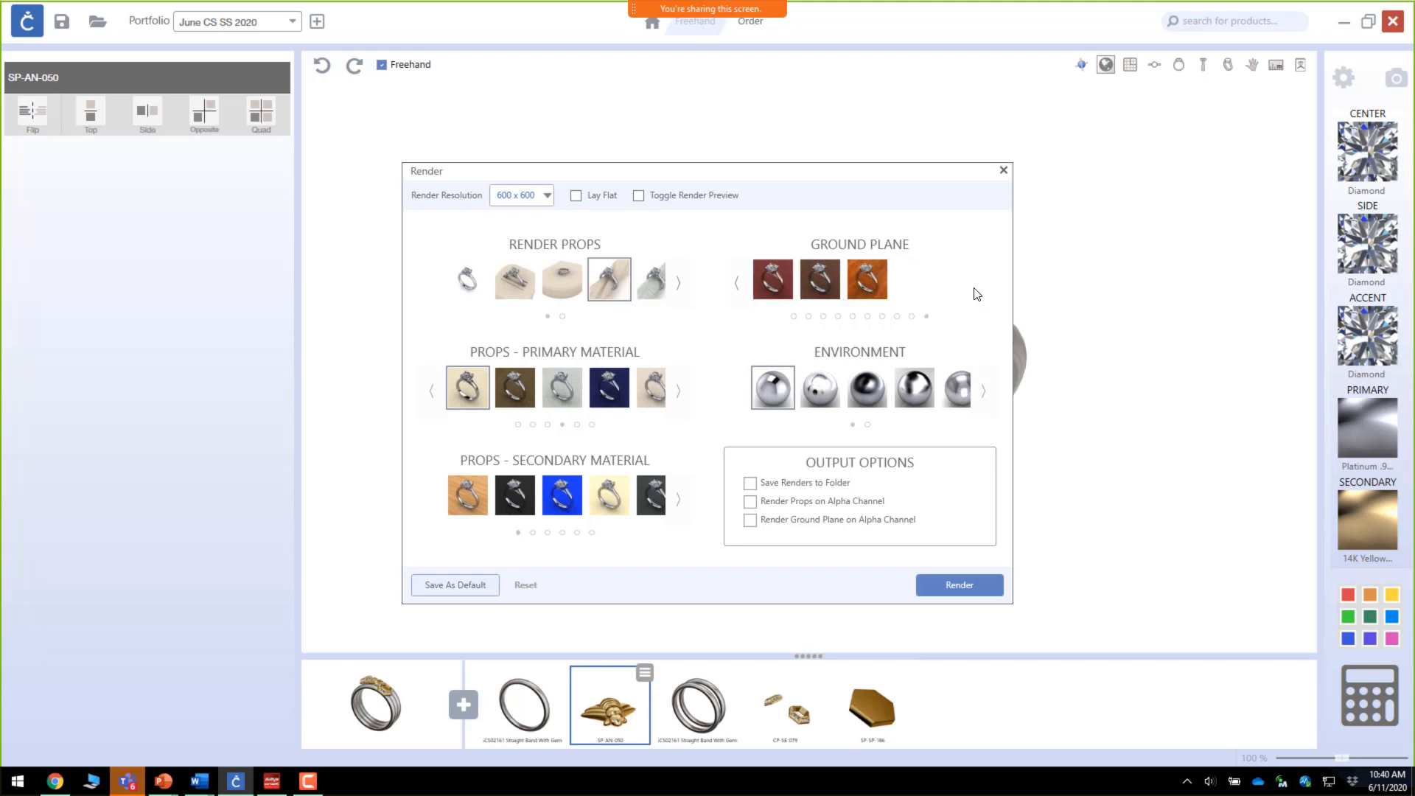
click(867, 280)
click(825, 281)
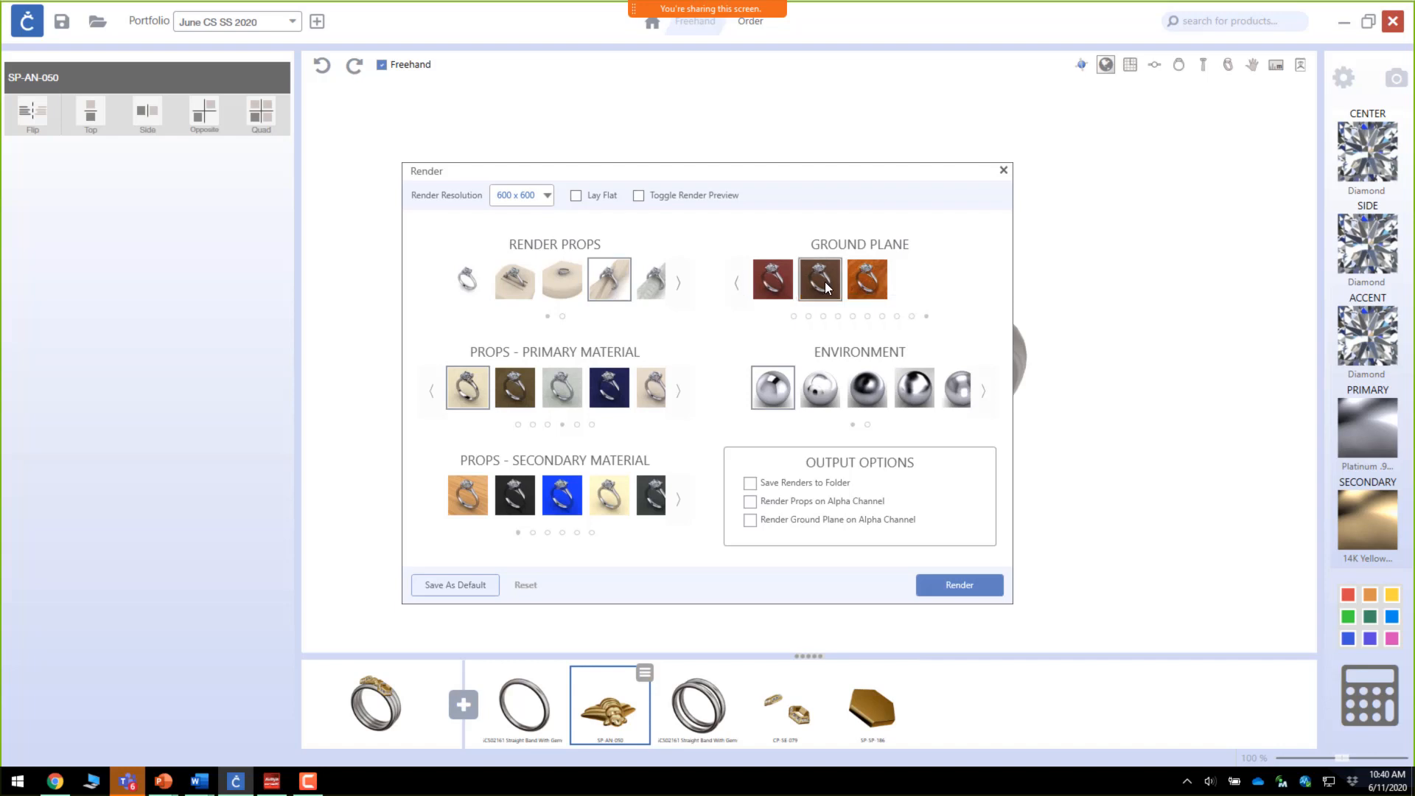
click(740, 284)
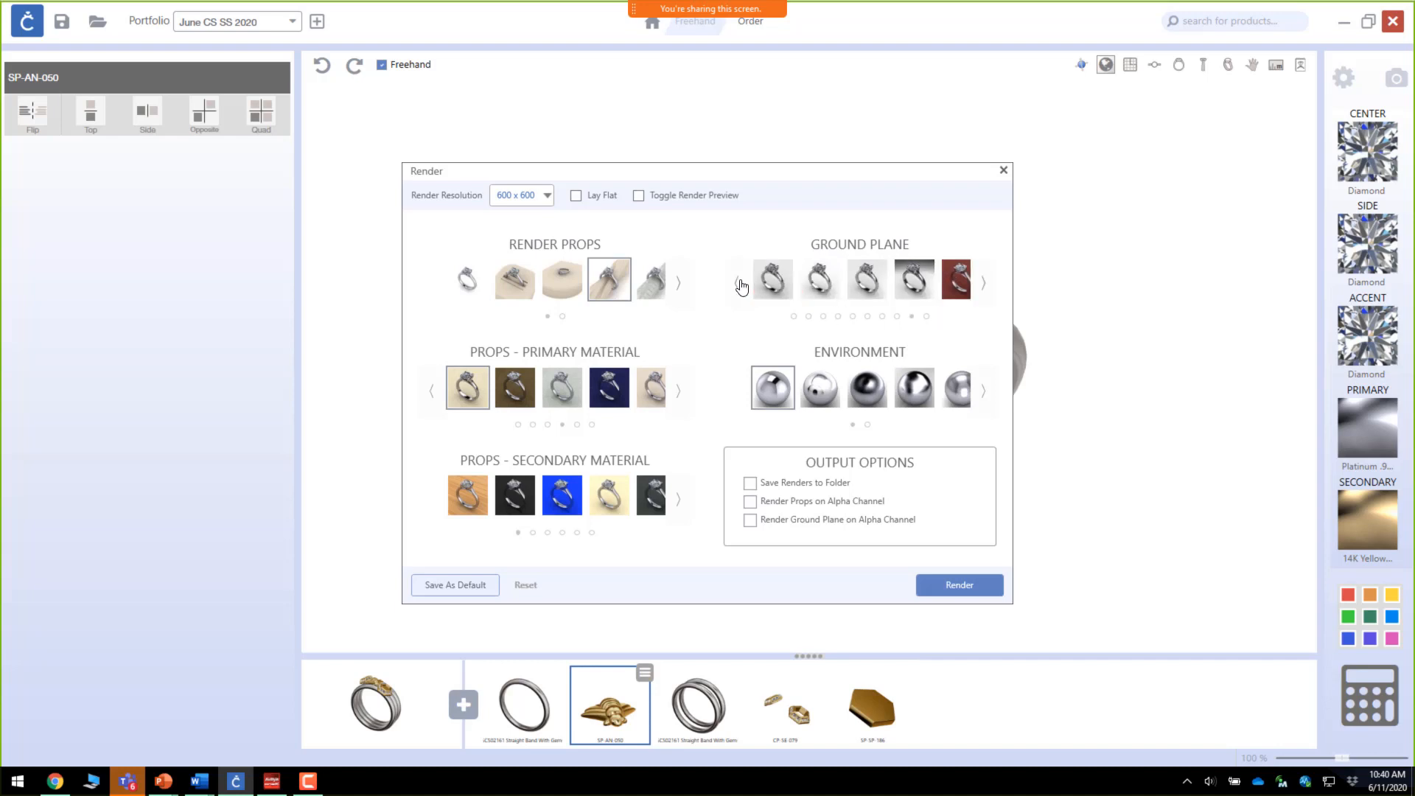
click(740, 286)
click(740, 285)
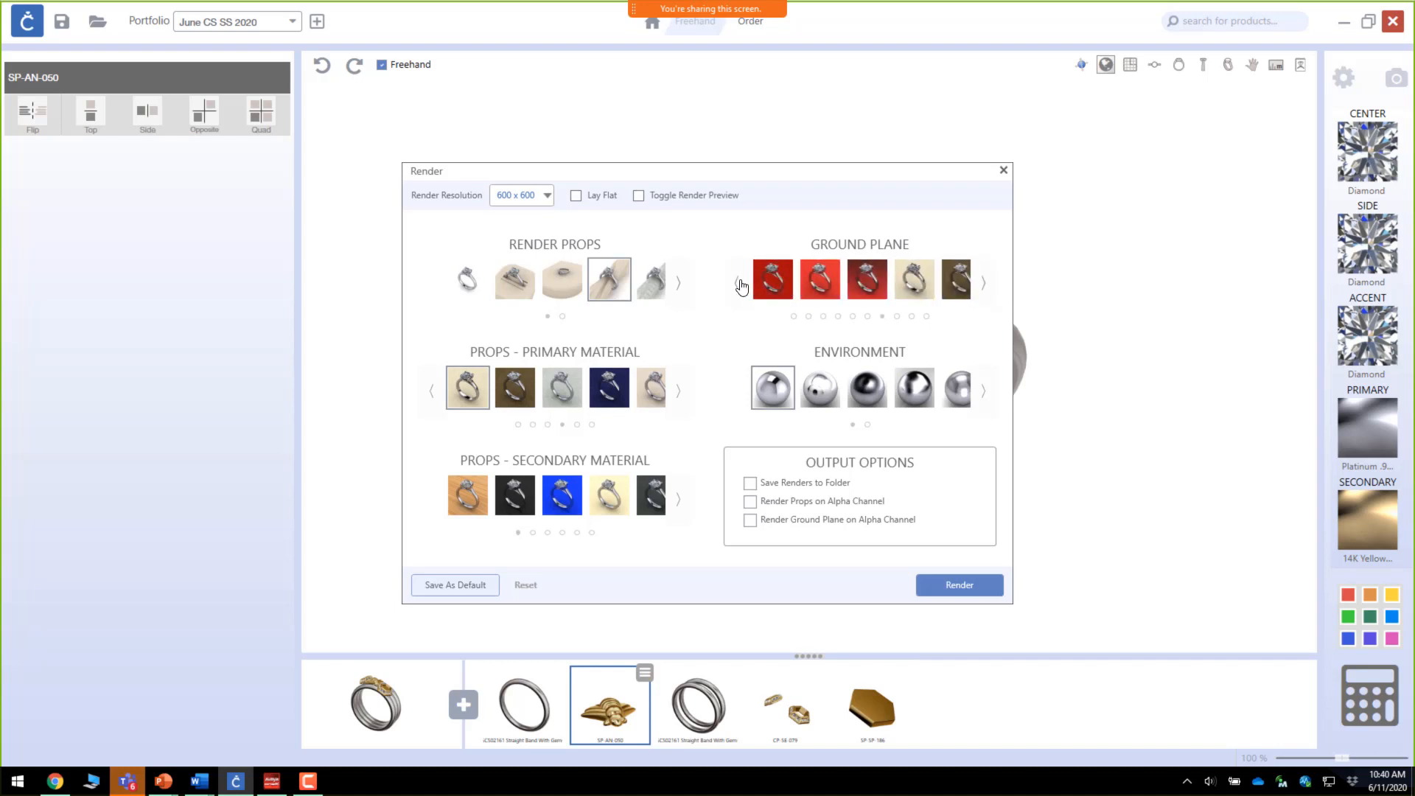
click(740, 285)
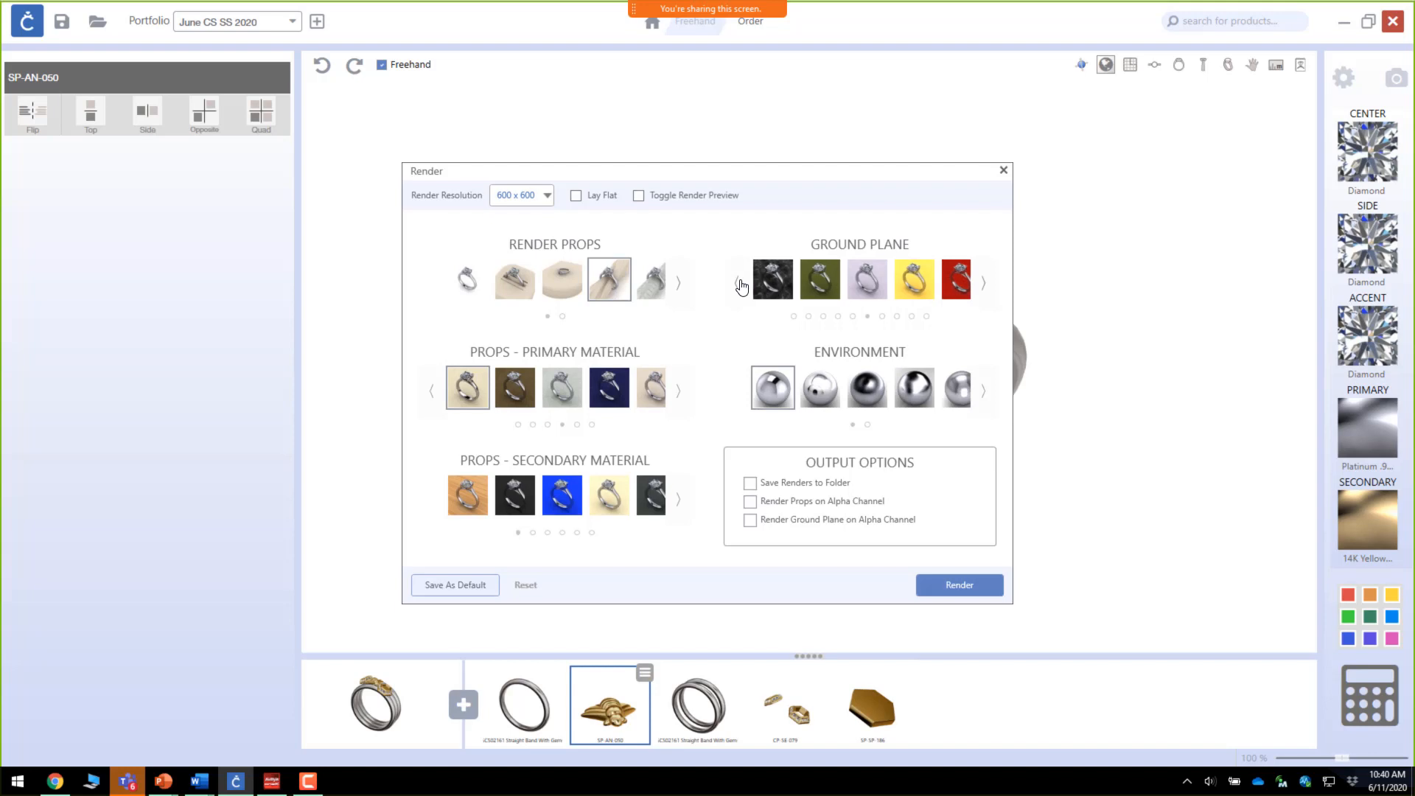
click(740, 285)
click(740, 285)
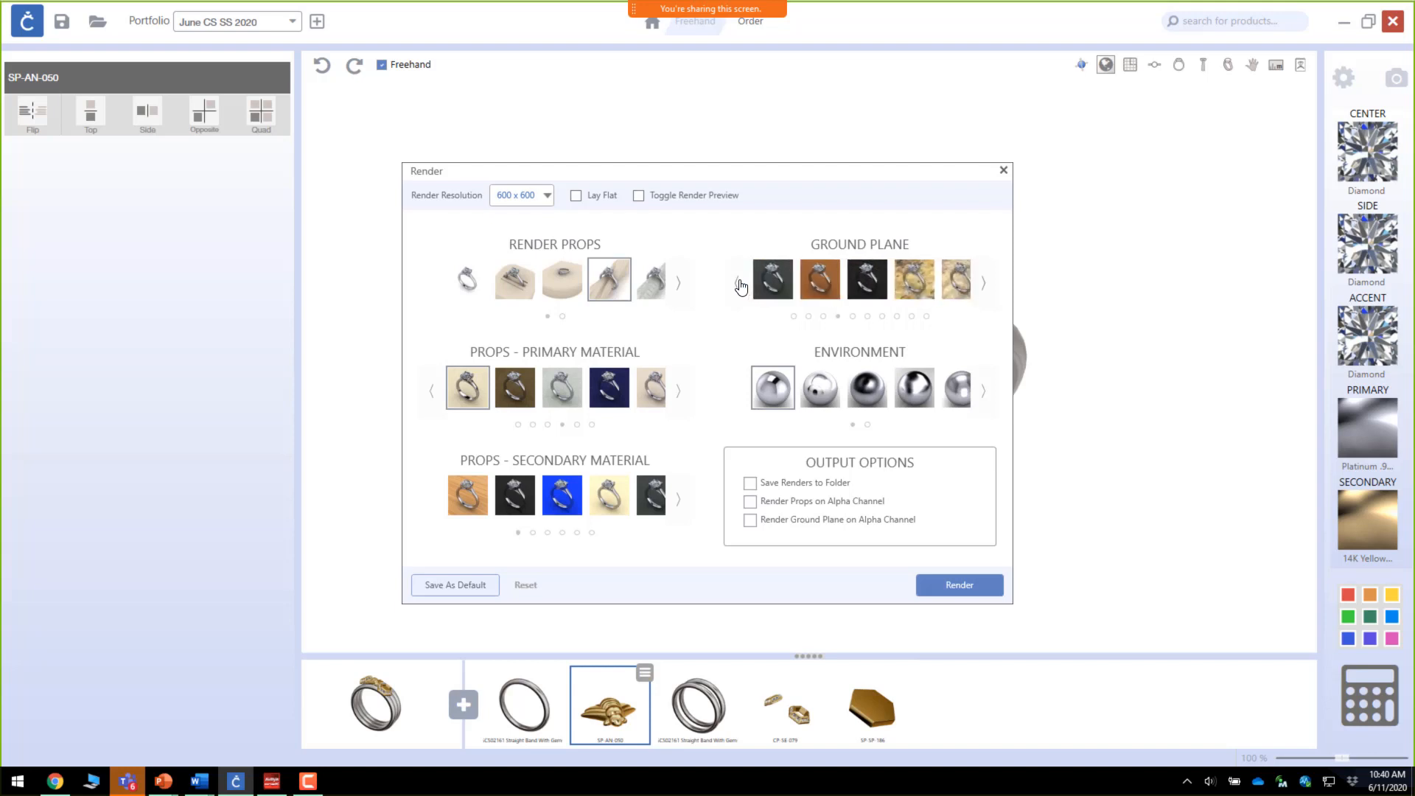
click(740, 285)
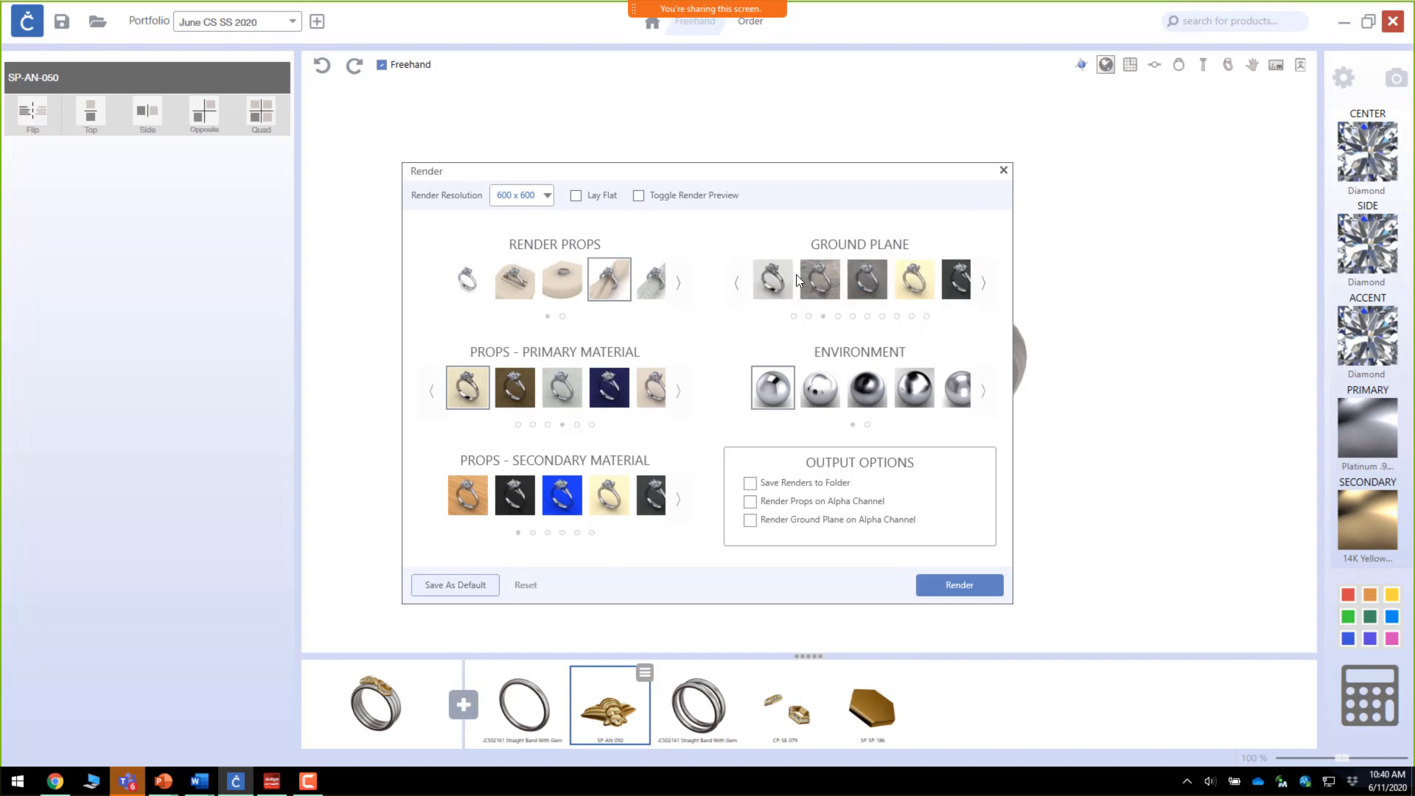
click(830, 282)
click(737, 283)
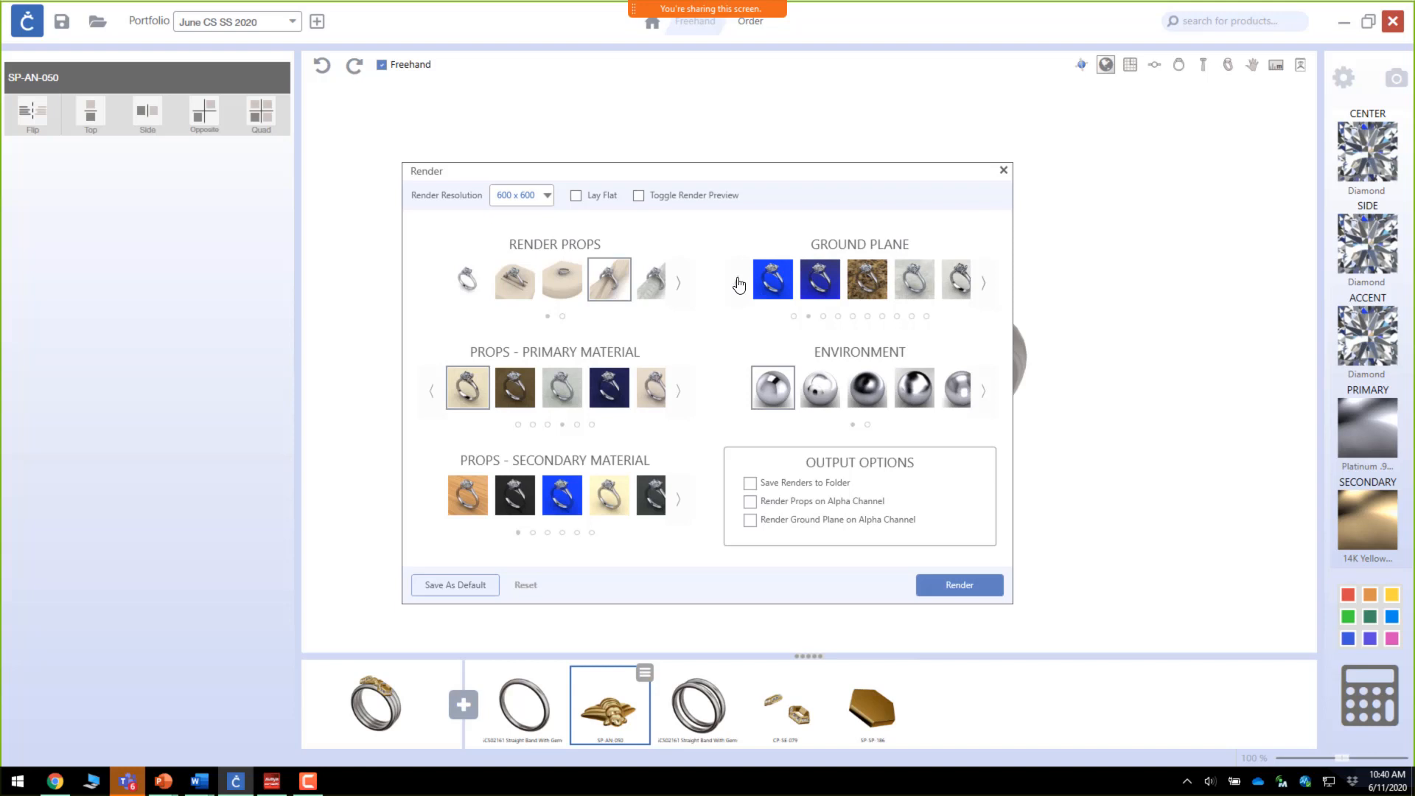
click(741, 285)
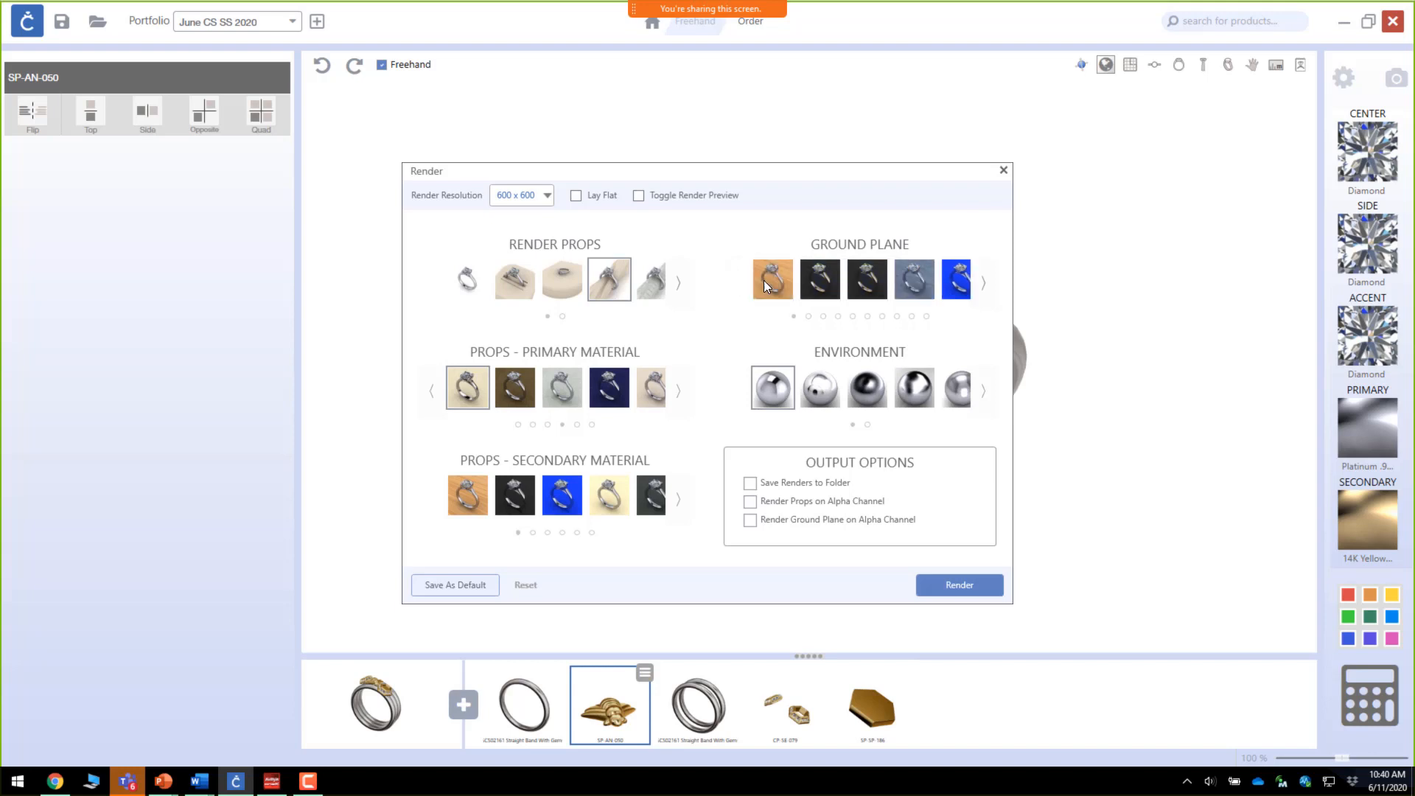
click(771, 285)
click(981, 286)
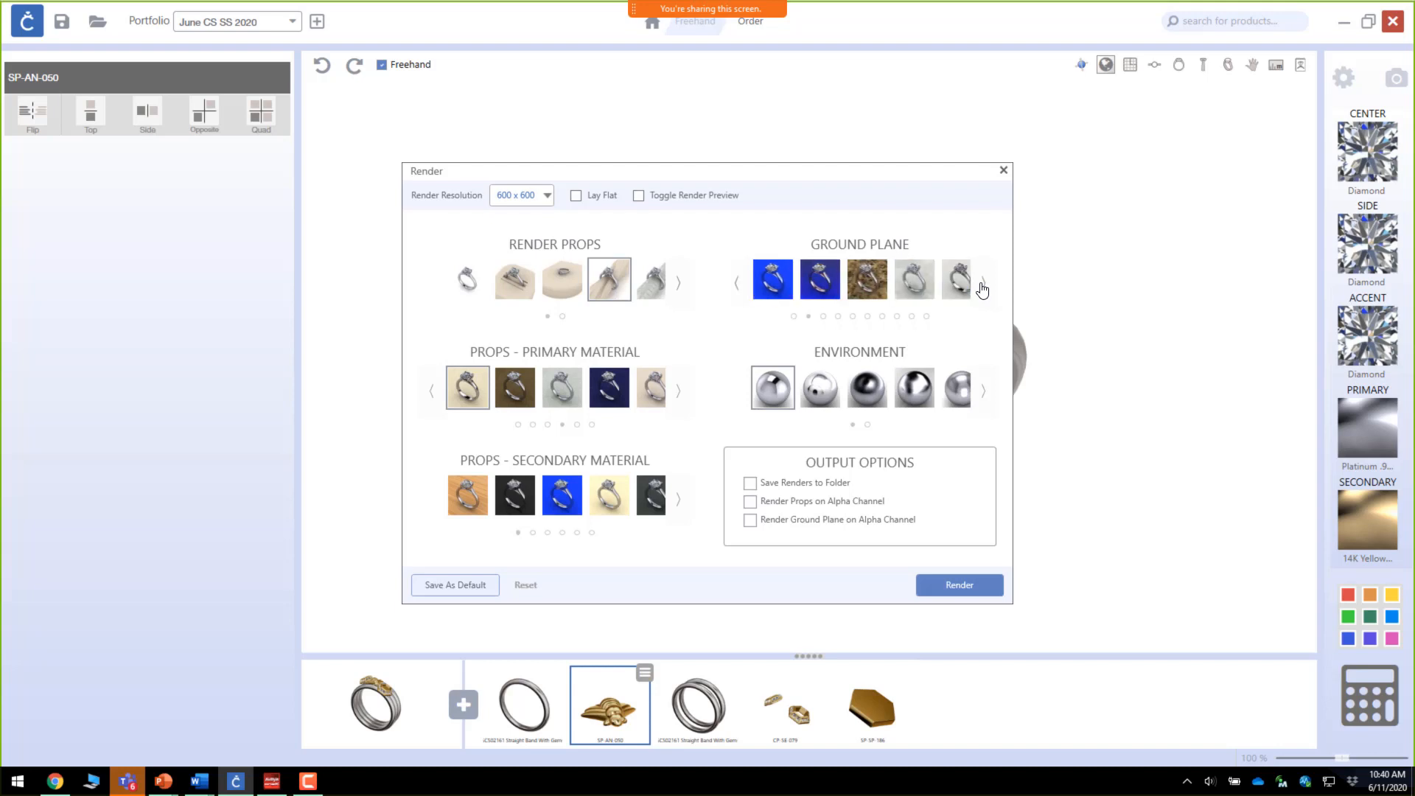
click(983, 287)
click(814, 278)
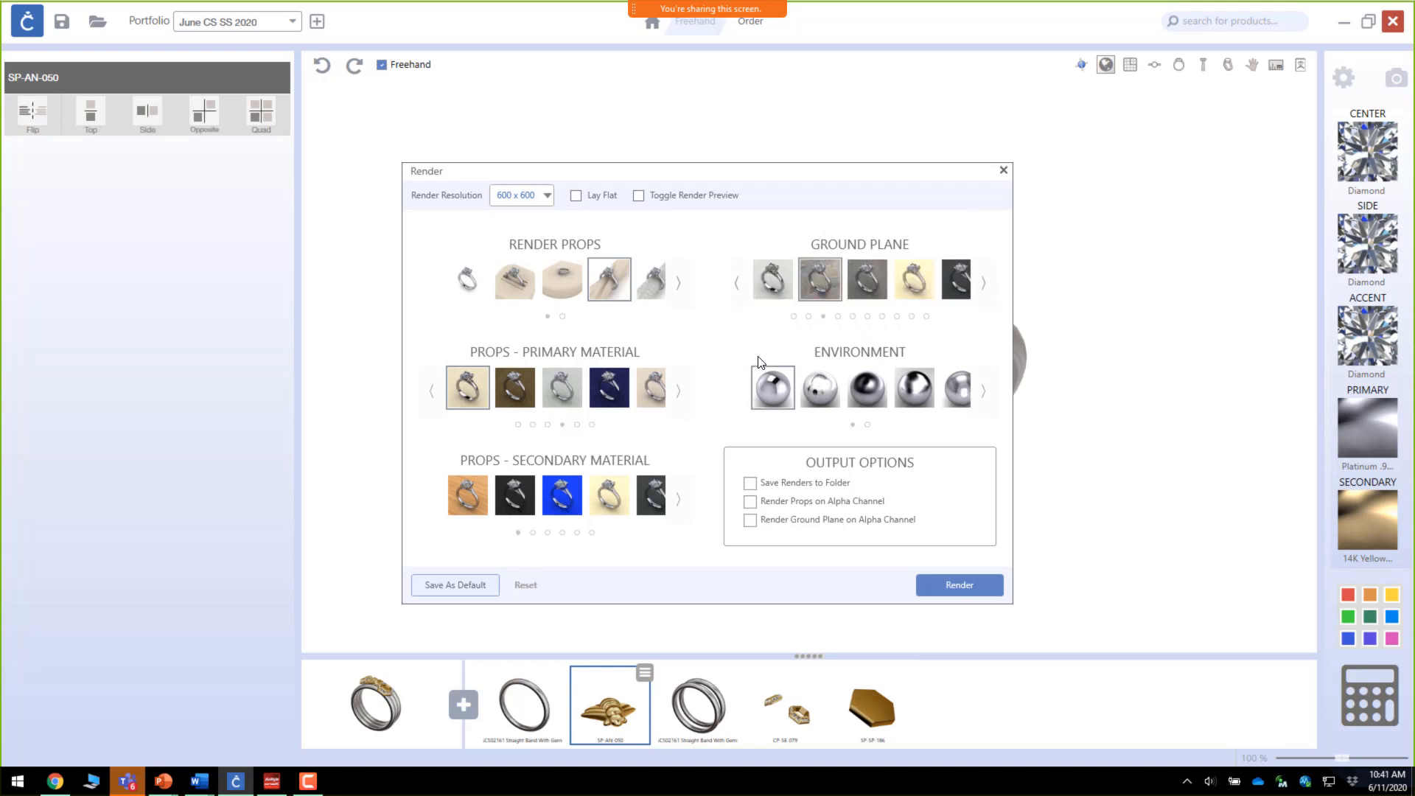
click(983, 396)
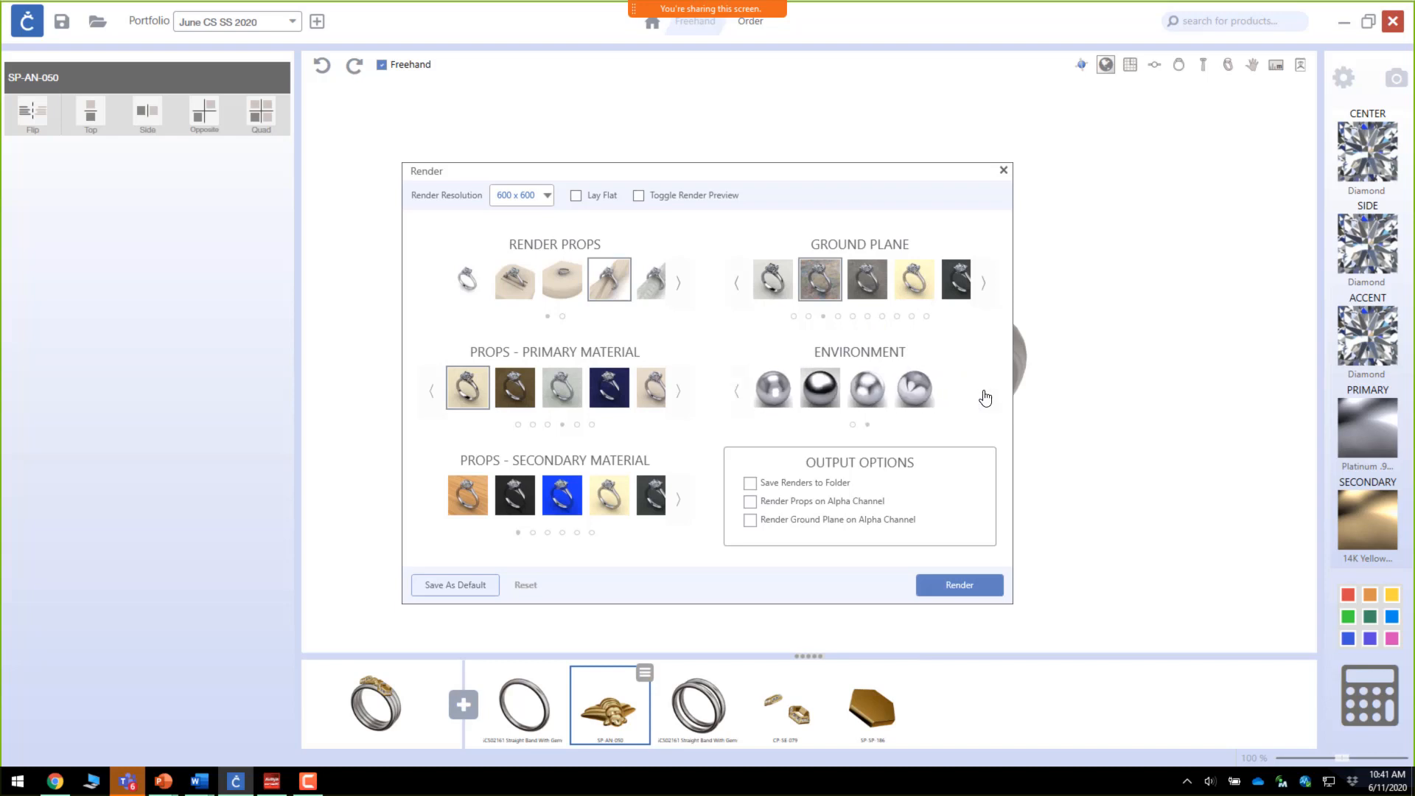
click(737, 392)
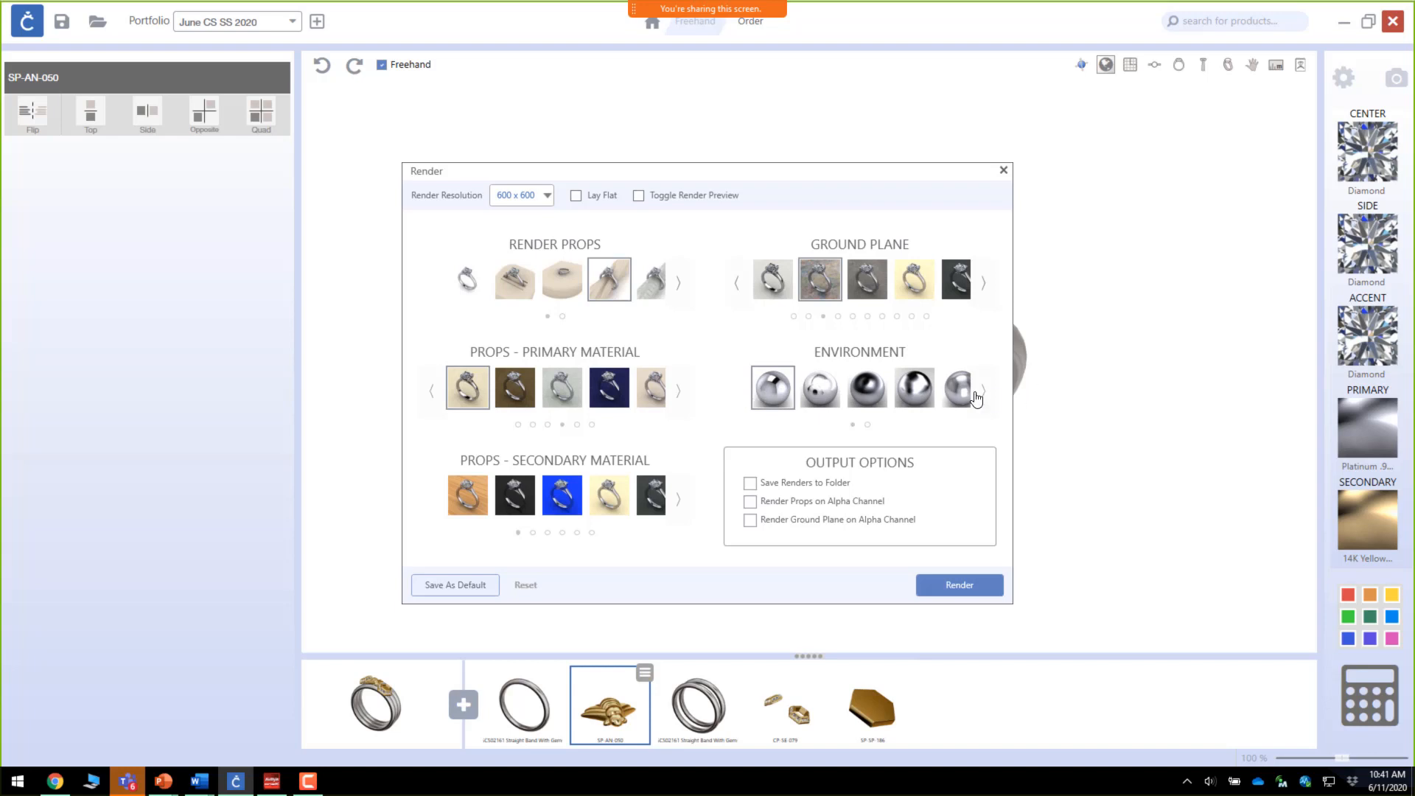
click(751, 483)
click(751, 485)
Step: Save the render settings as default, render the ring, and close the render window
click(471, 588)
click(960, 585)
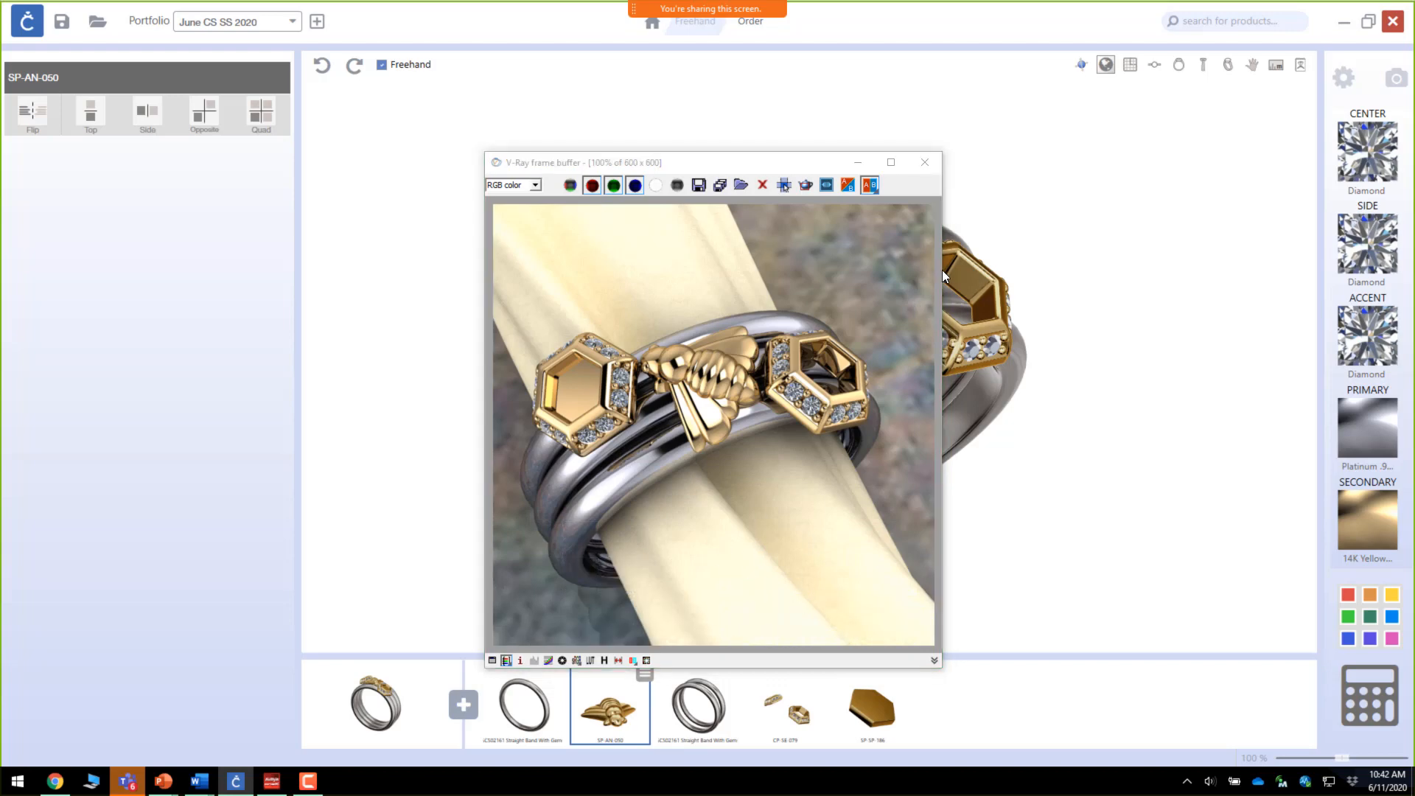
click(925, 162)
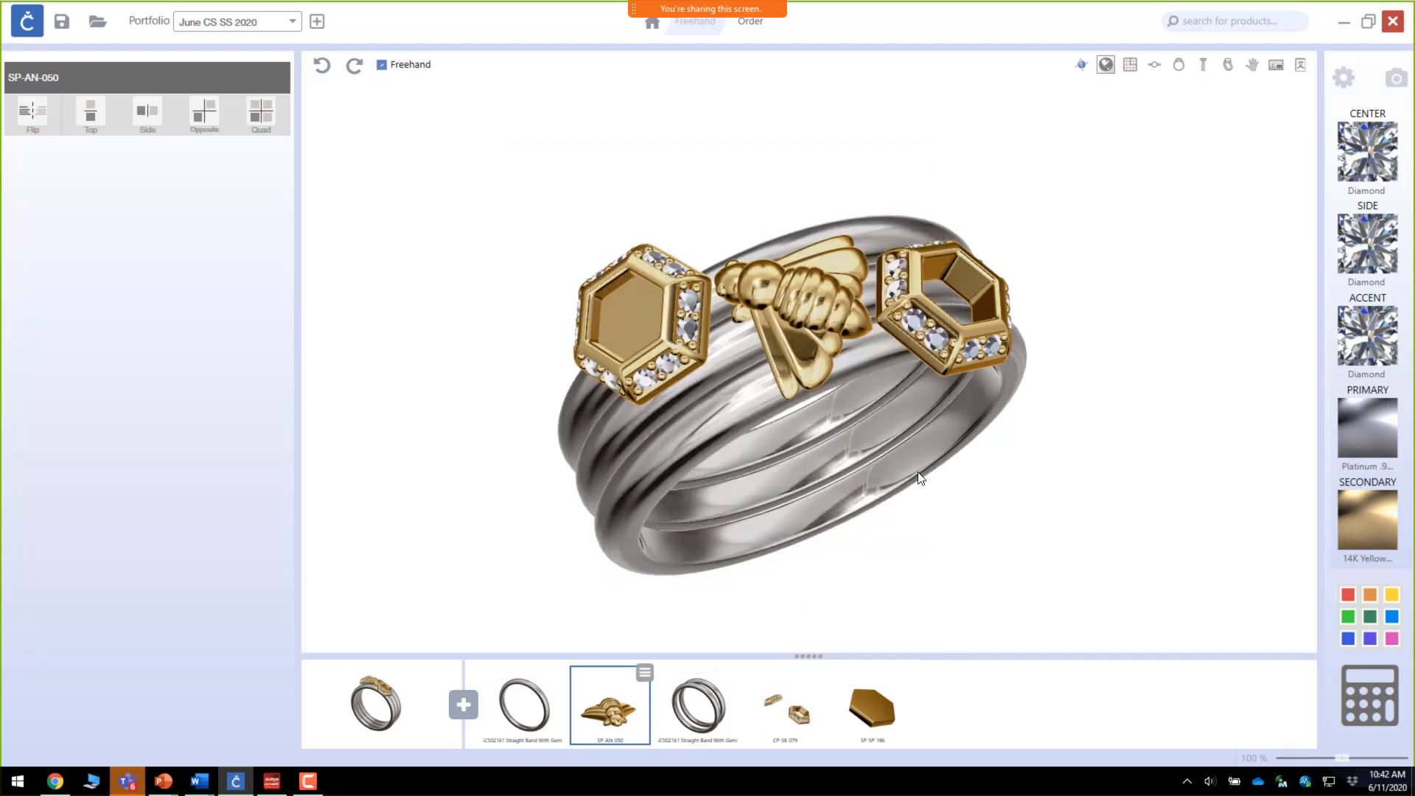
Step: Turn the ring to a front view, zoom in, render it again, and close the render window
drag(919, 473, 859, 525)
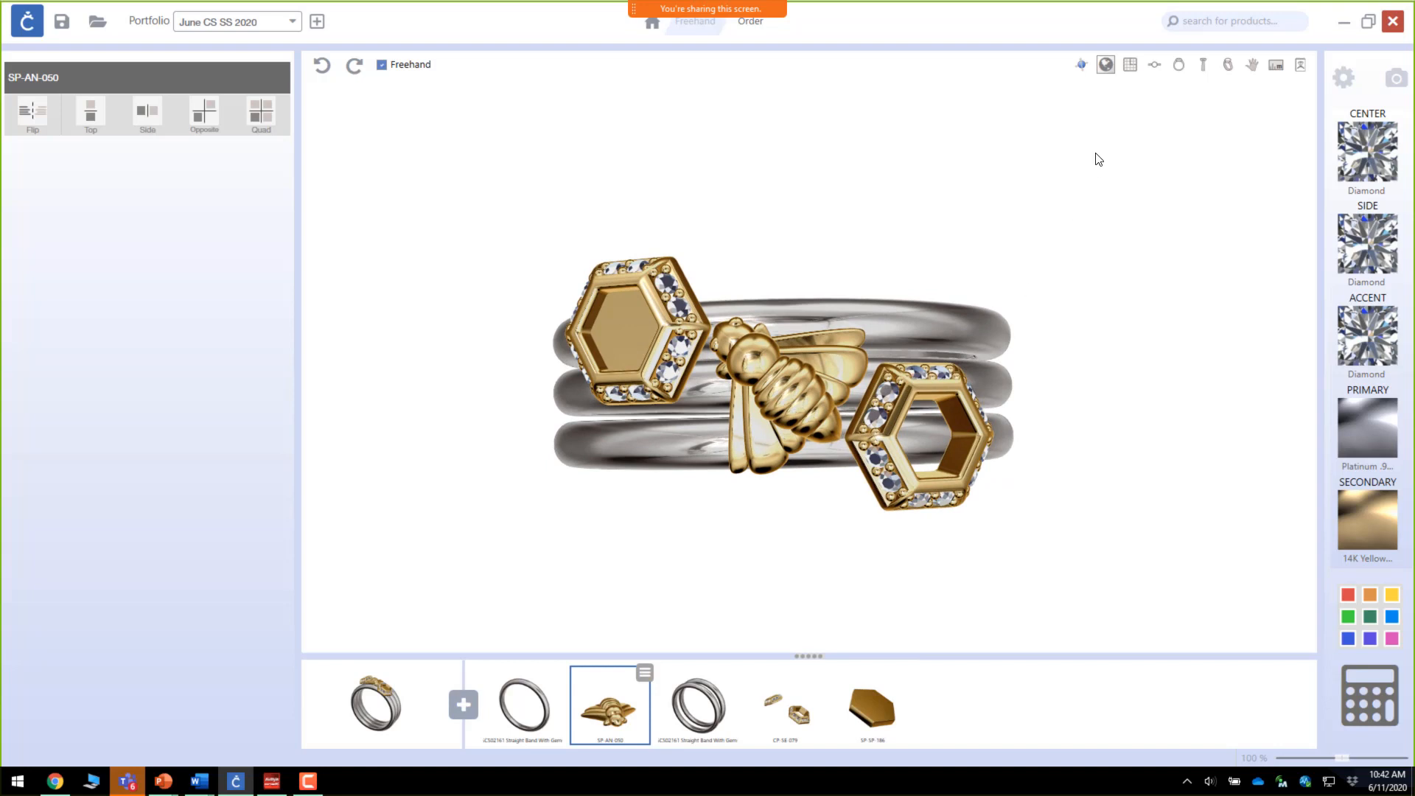
click(1153, 68)
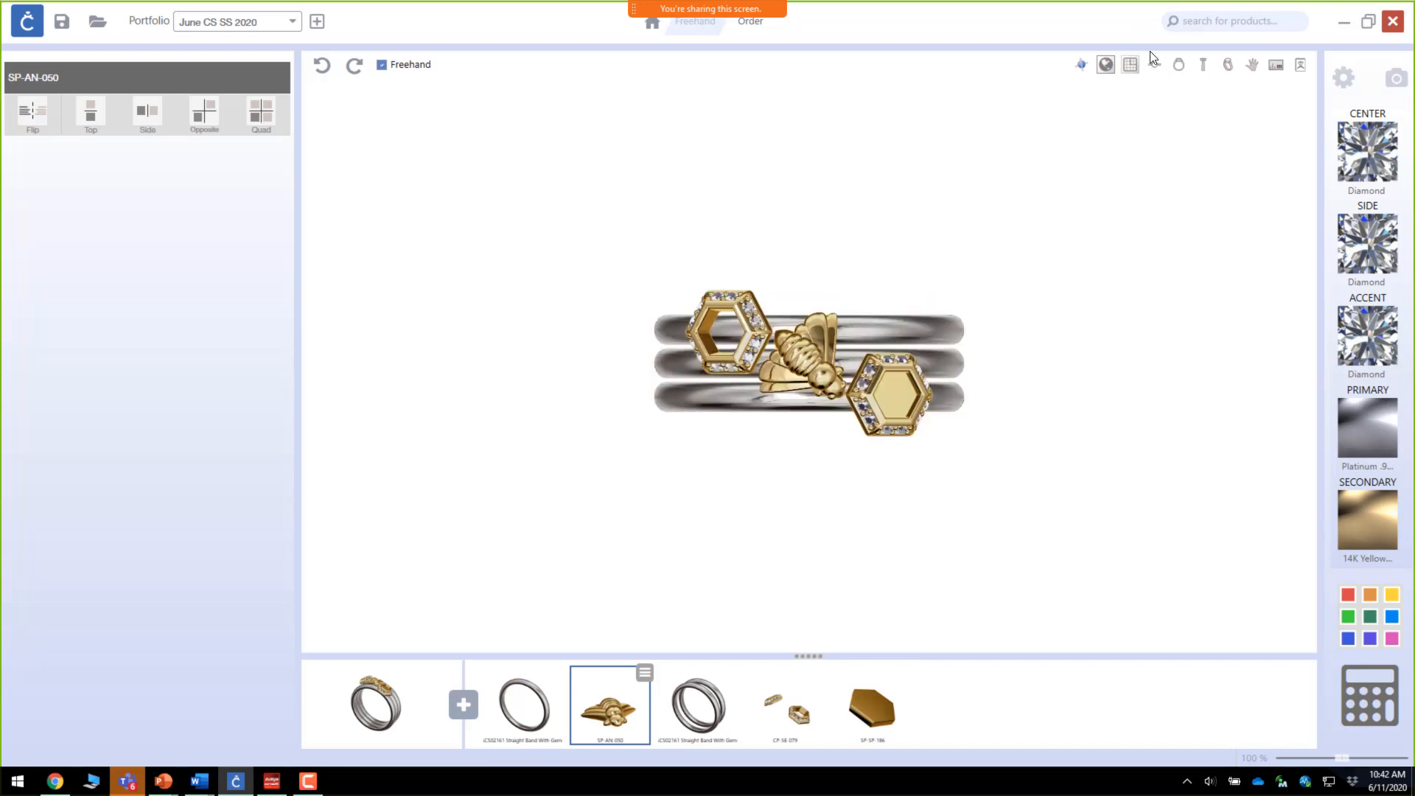
scroll(796, 342, up, 5)
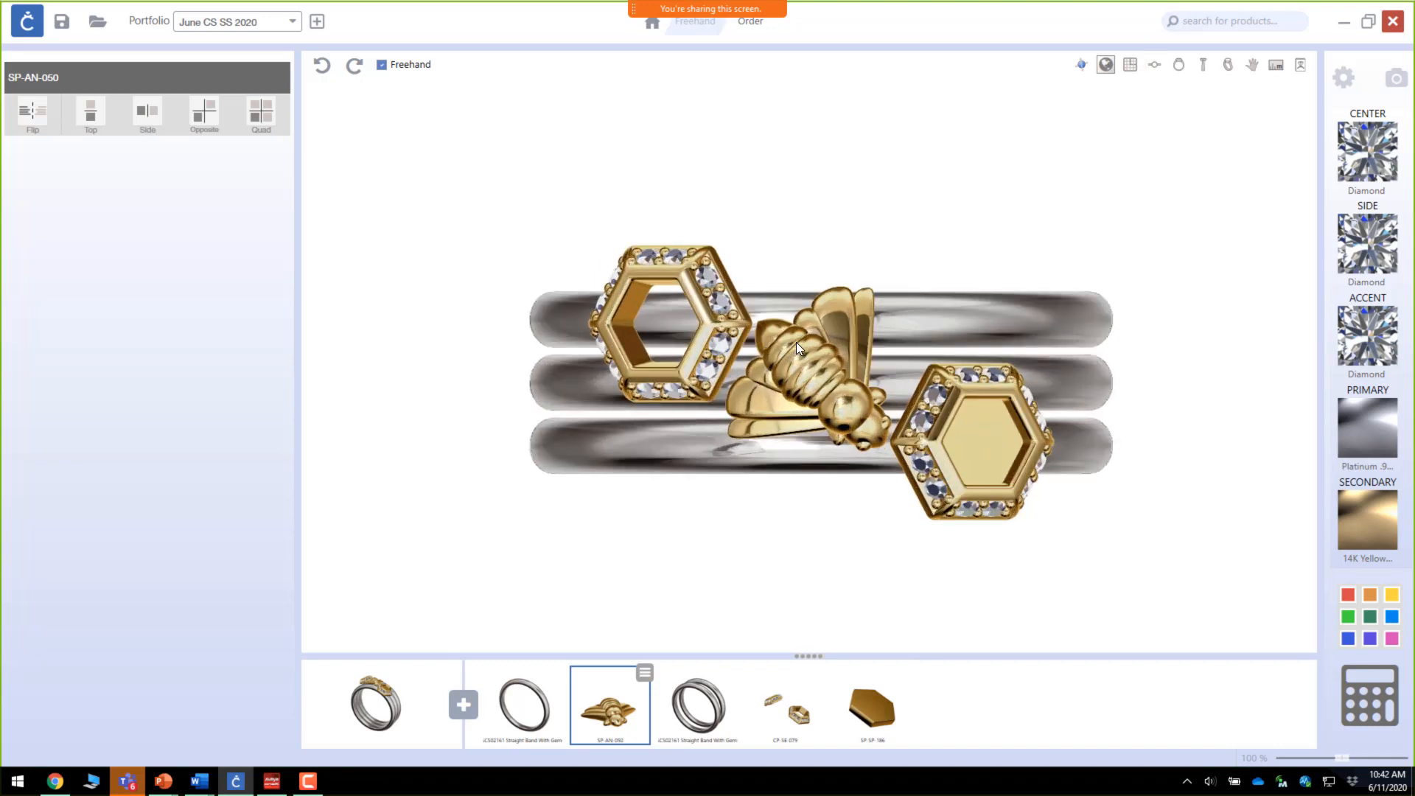
scroll(796, 342, up, 2)
scroll(794, 343, down, 1)
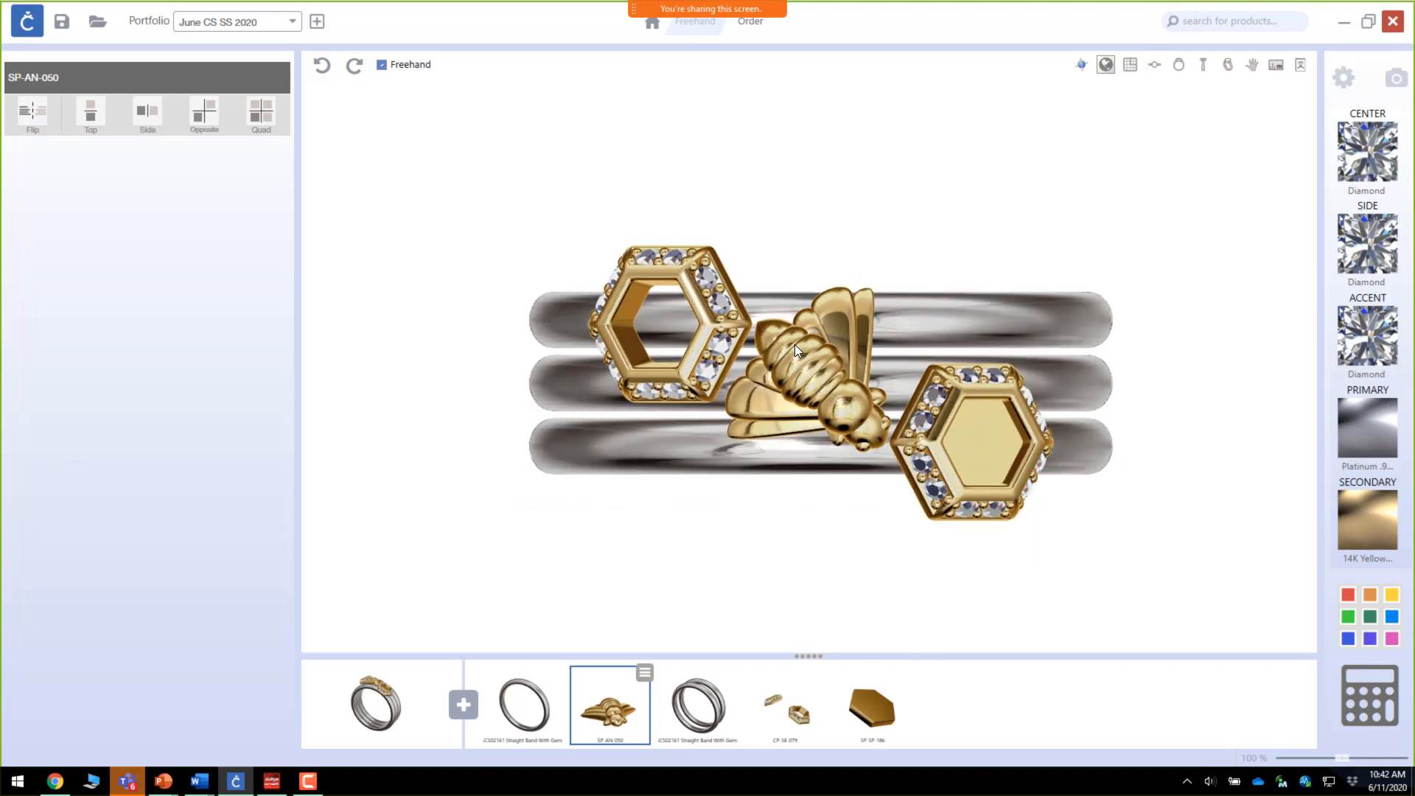
click(1399, 78)
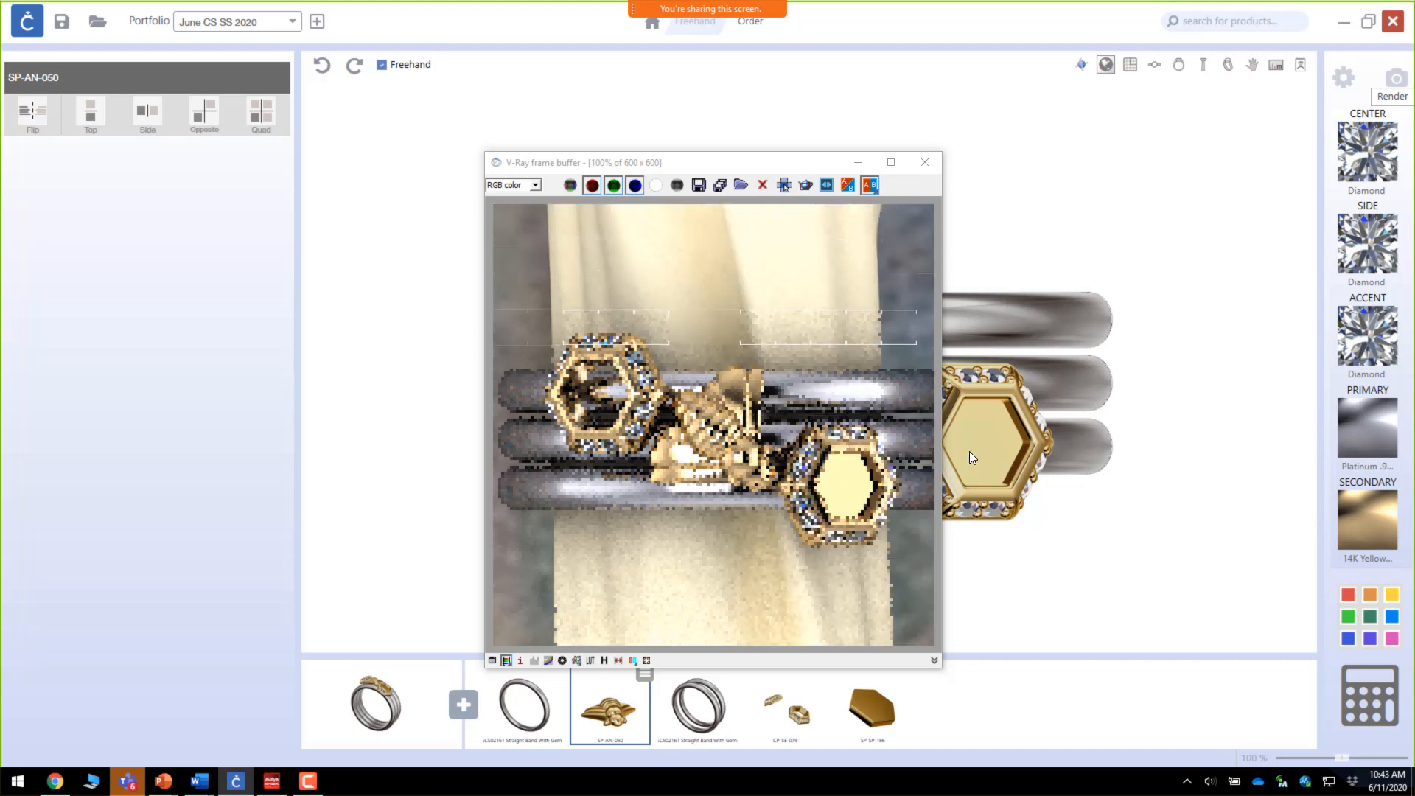
click(924, 162)
scroll(931, 357, down, 2)
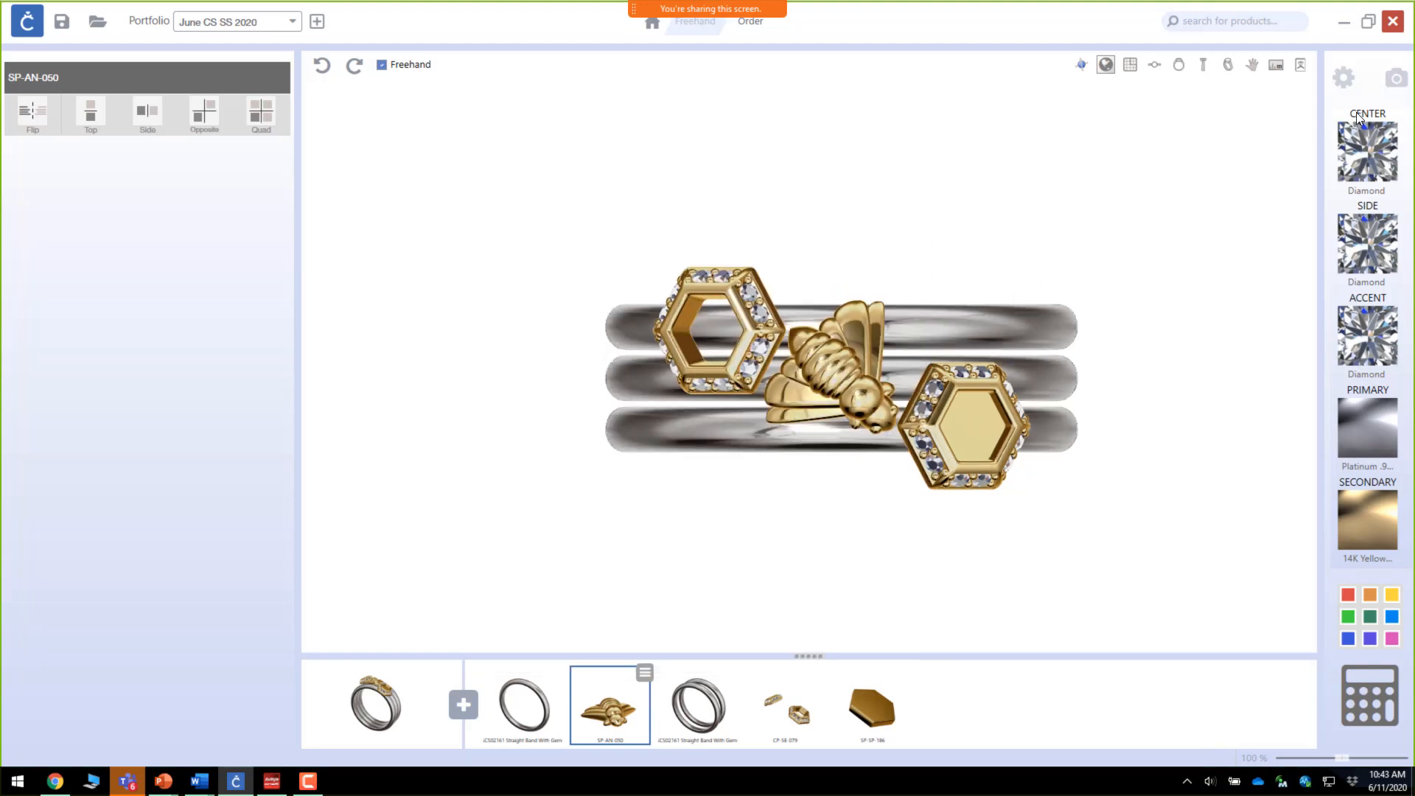
Step: Render the ring from the current front view
click(1399, 83)
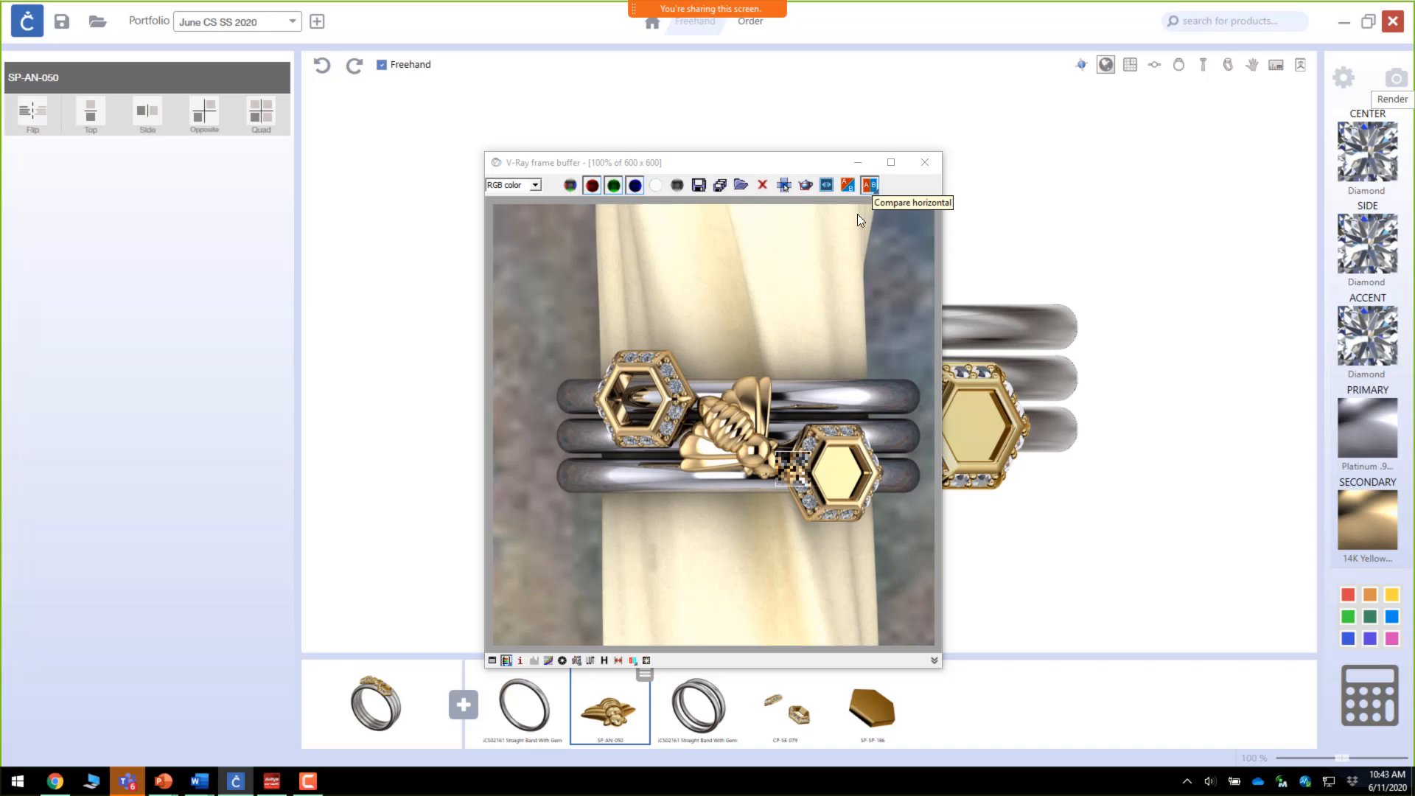
click(696, 184)
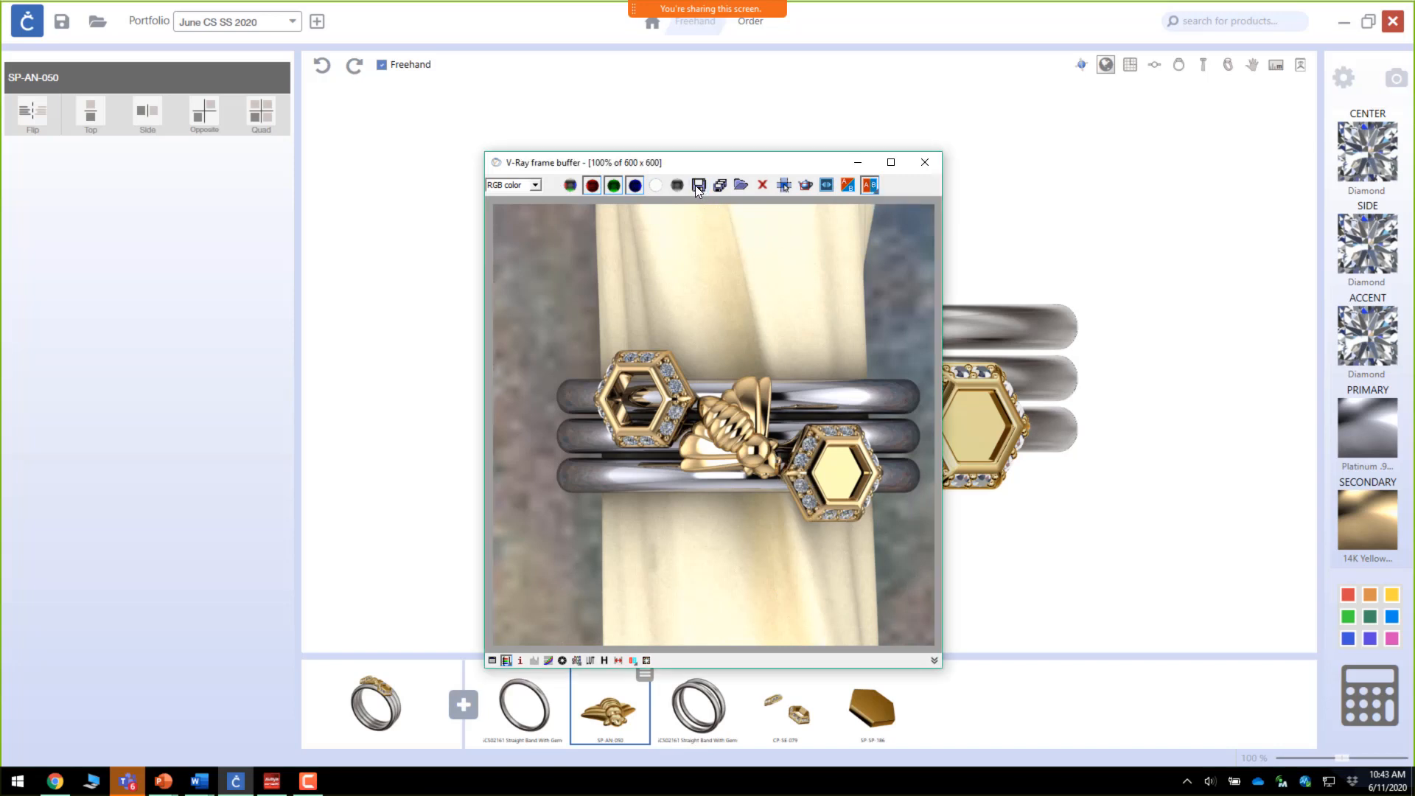
click(696, 185)
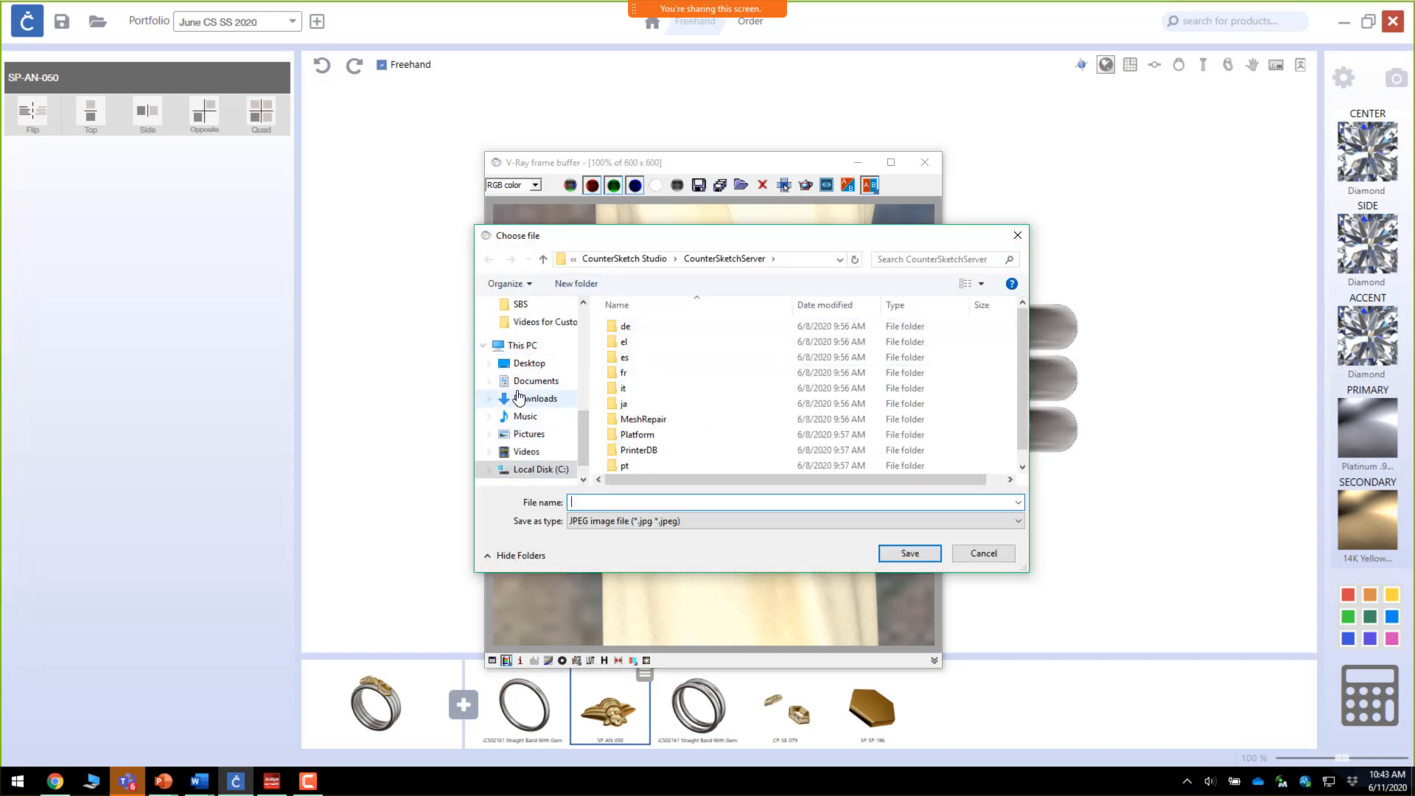
click(520, 435)
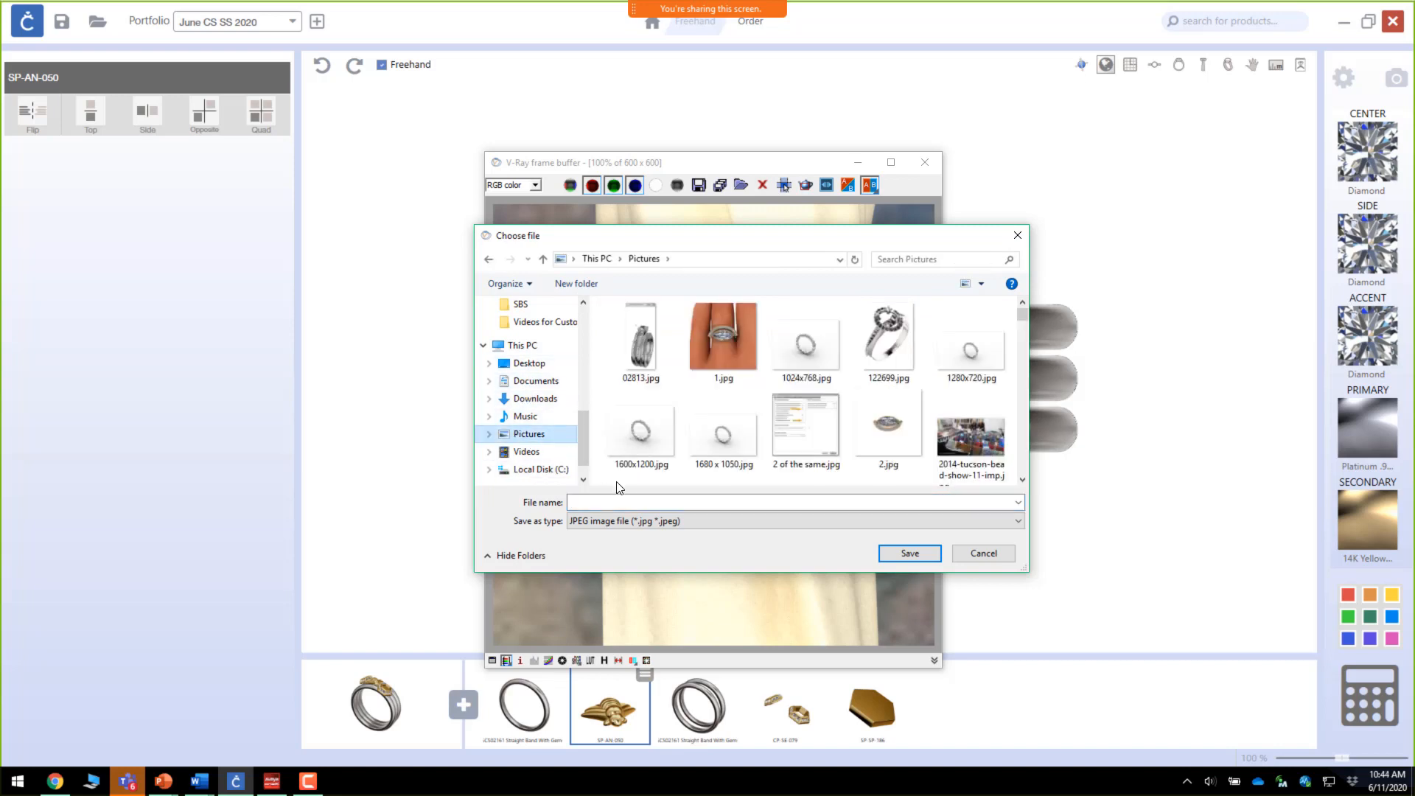
click(609, 502)
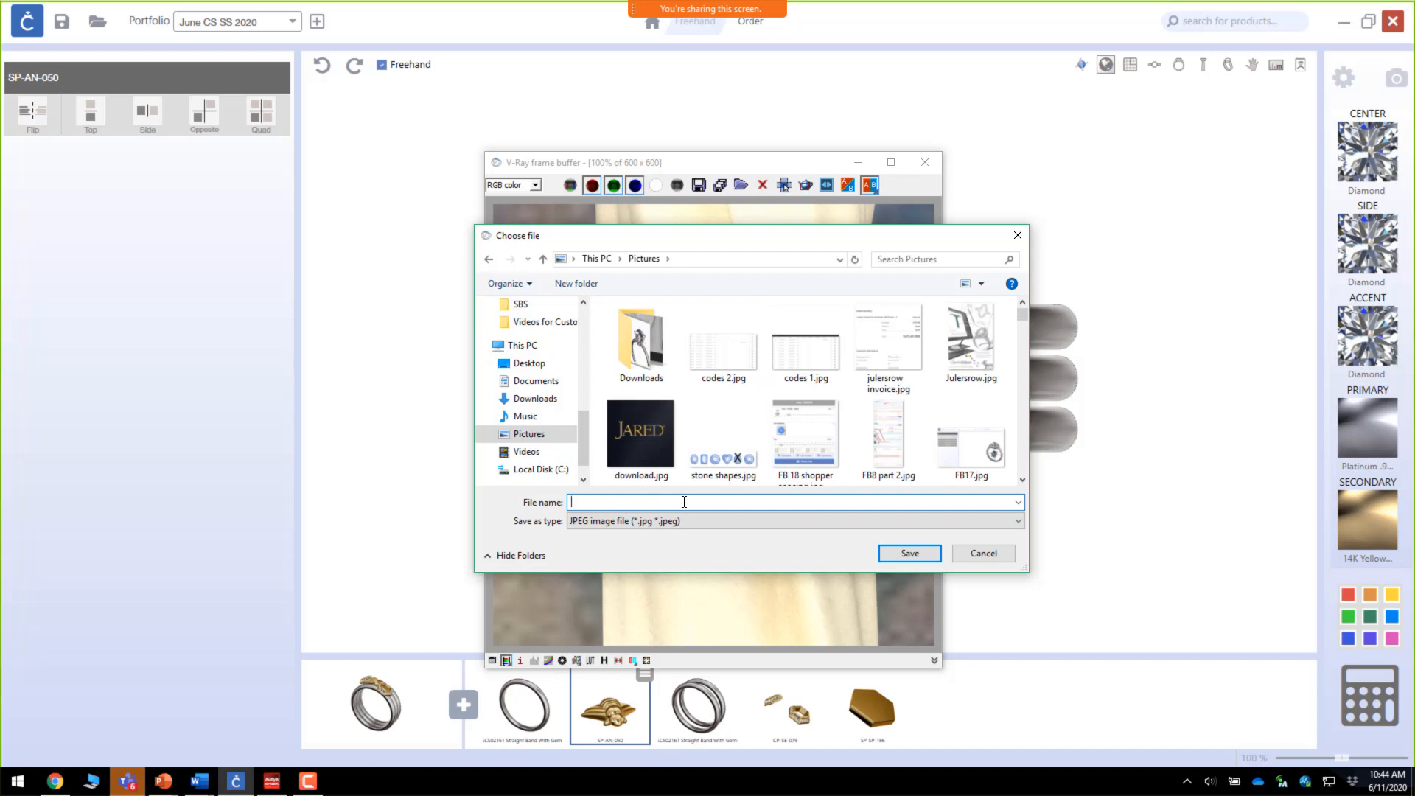
click(985, 555)
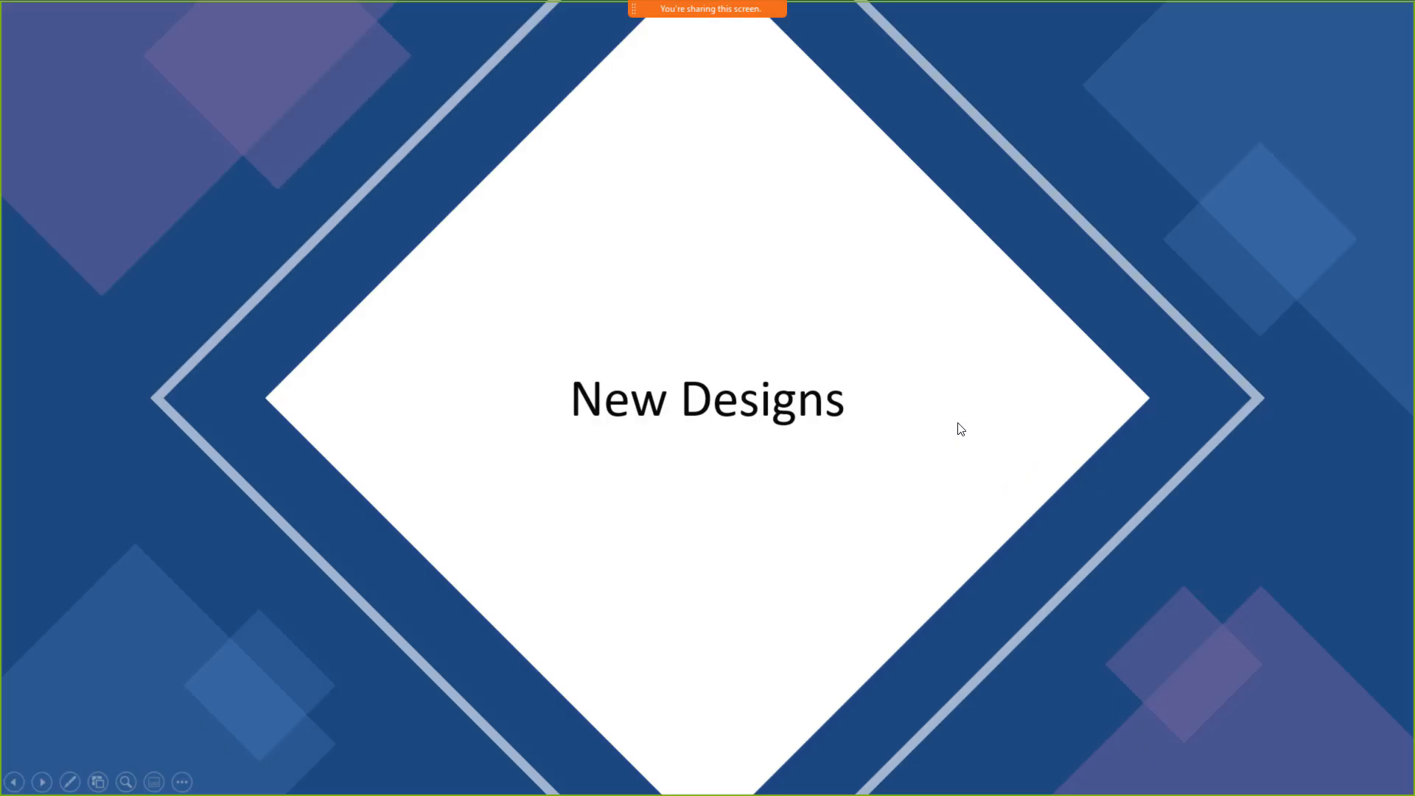
click(961, 429)
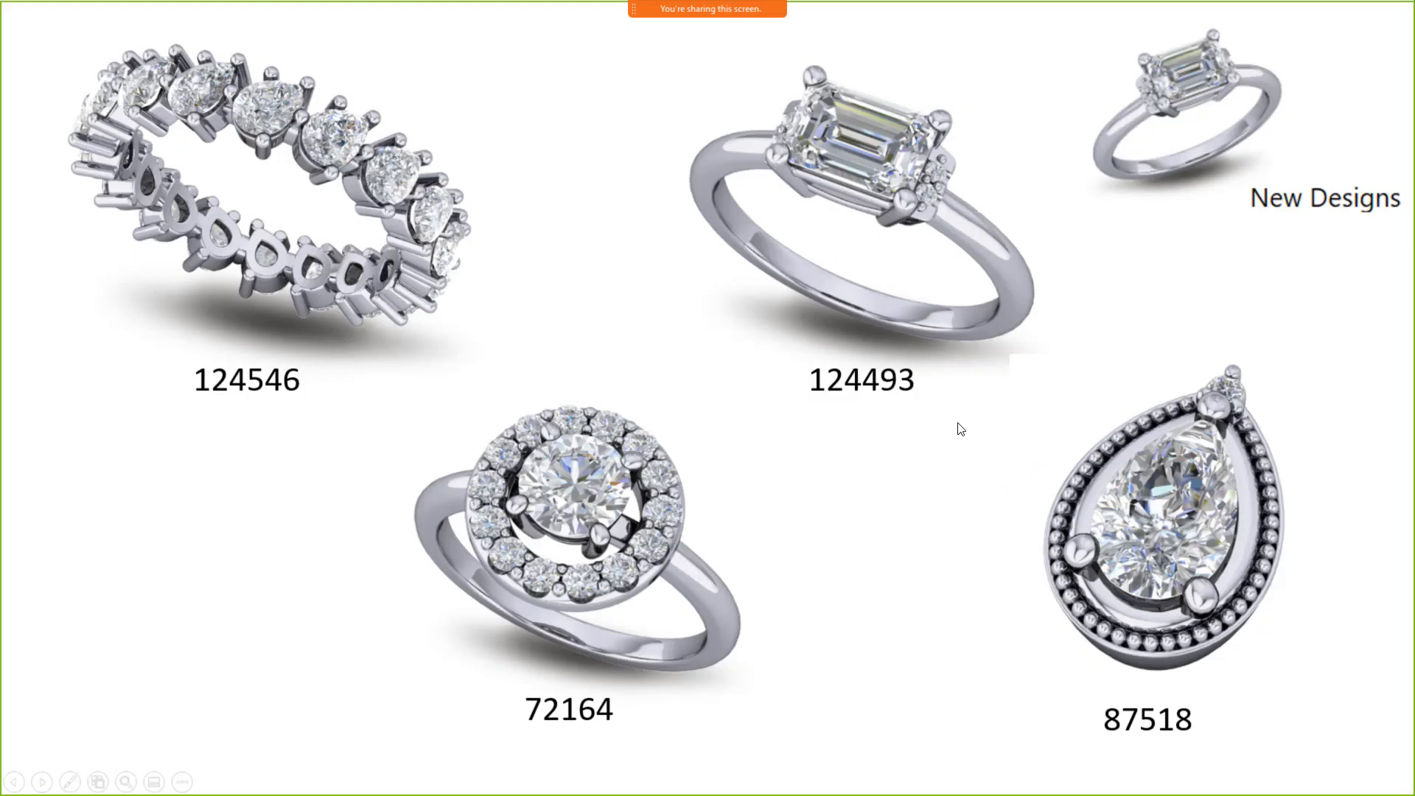